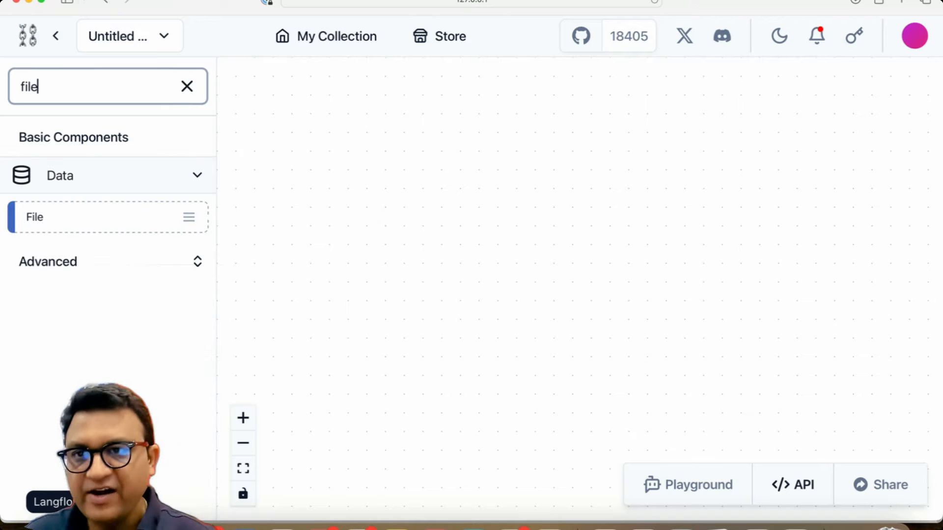
# Step: Add a File component to the canvas from the filtered component list
pyautogui.moveTo(37, 213); pyautogui.dragTo(302, 129)
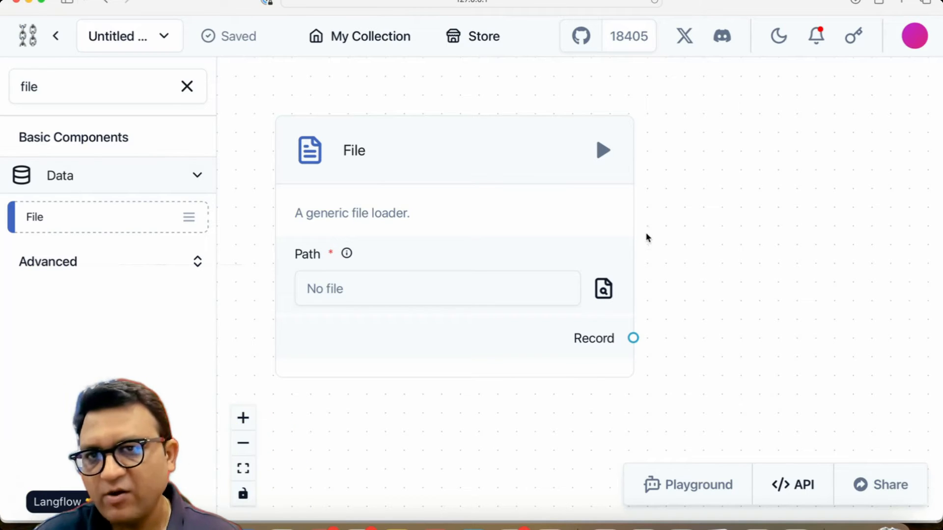
pyautogui.moveTo(726, 227); pyautogui.dragTo(689, 208)
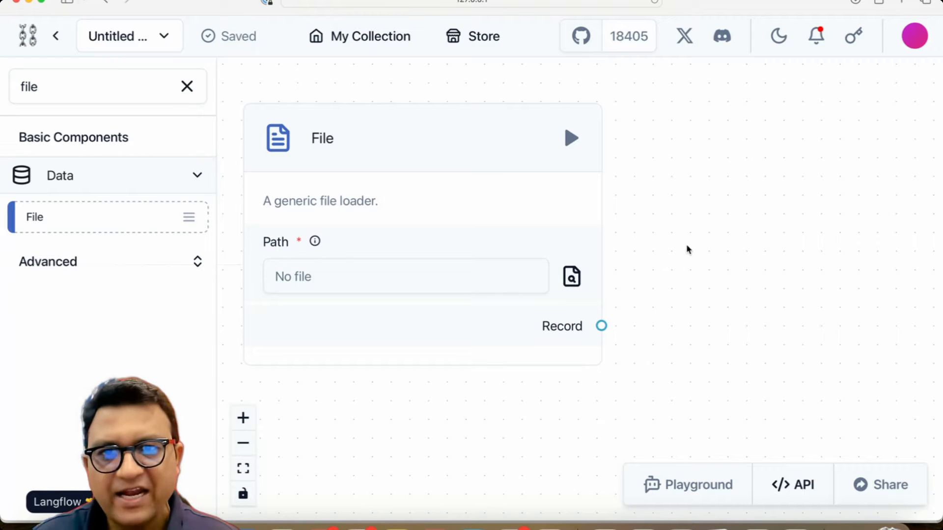
# Step: Search the components for recurs and add a Recursive Character Text Splitter to the right of the File component
pyautogui.click(186, 86)
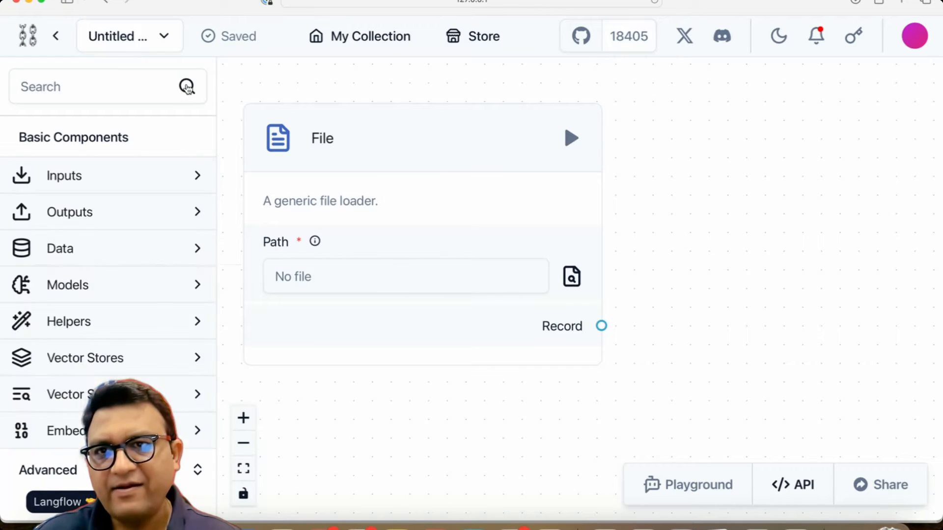
pyautogui.click(126, 87)
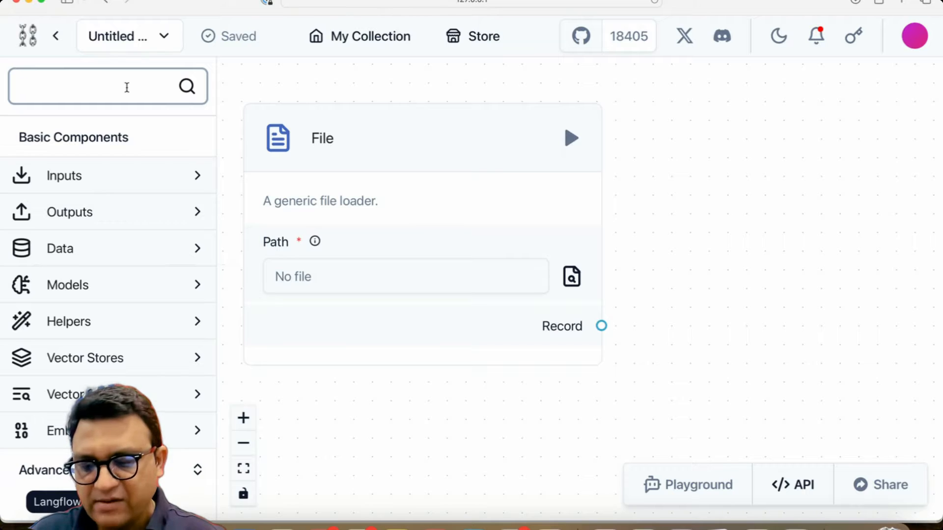
pyautogui.write('text spl')
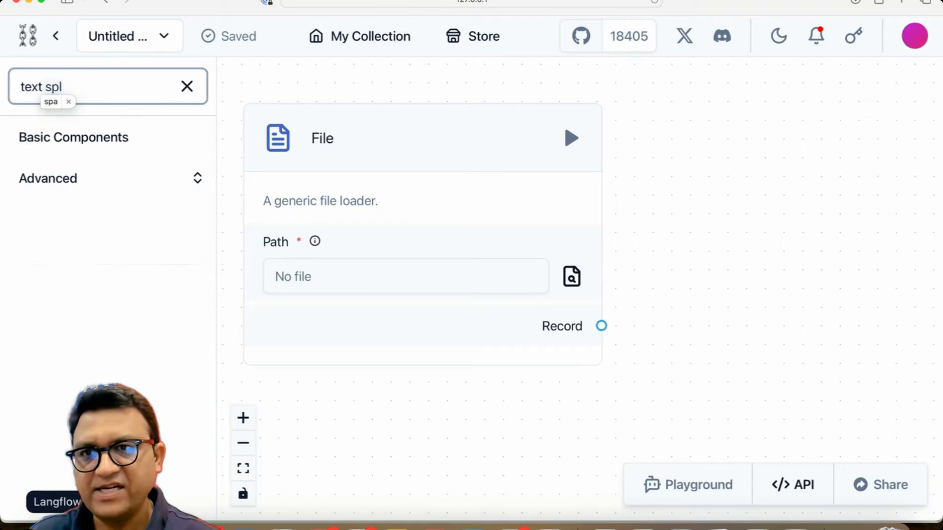
pyautogui.click(84, 186)
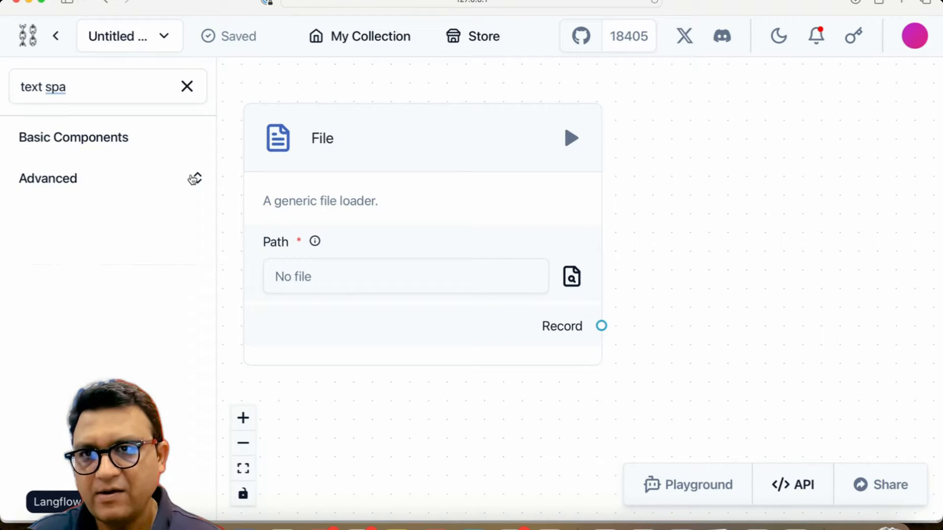
pyautogui.tripleClick(84, 78)
pyautogui.write('recx')
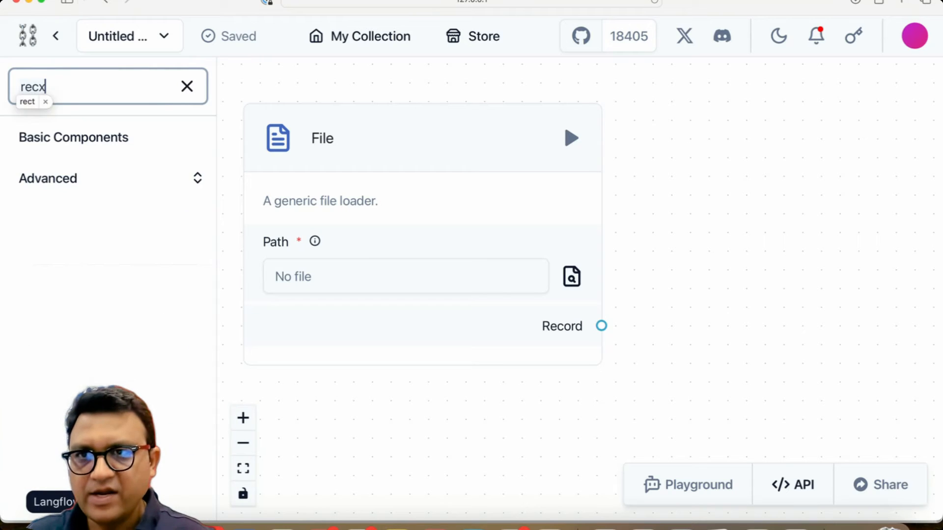
pyautogui.press('BackSpace')
pyautogui.write('urs')
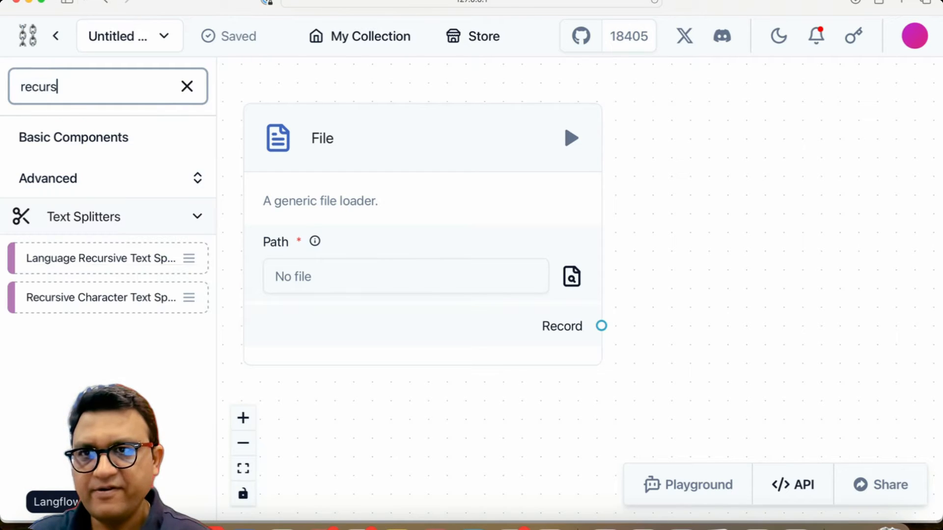
pyautogui.moveTo(92, 295); pyautogui.dragTo(754, 153)
pyautogui.moveTo(614, 393); pyautogui.dragTo(515, 398)
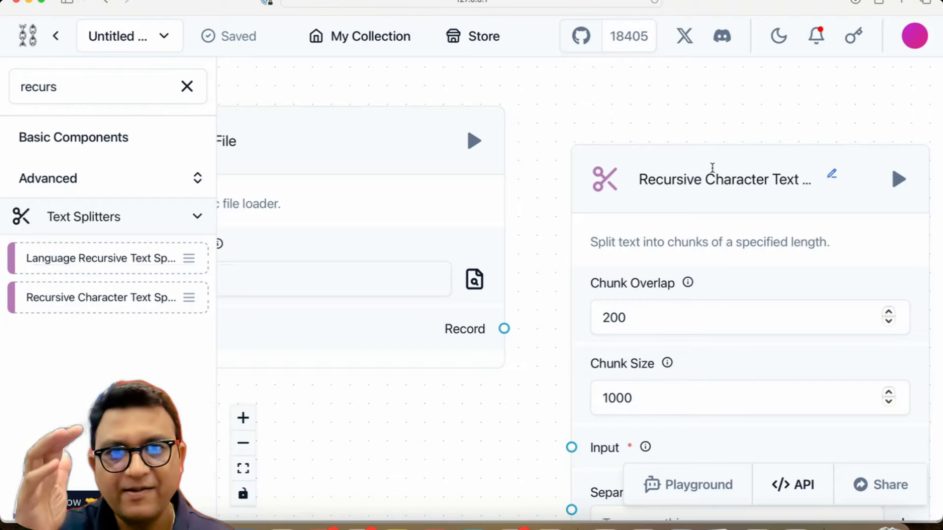
# Step: Set the Recursive Character Text Splitter's Chunk Size to 2000
pyautogui.moveTo(718, 153); pyautogui.dragTo(688, 92)
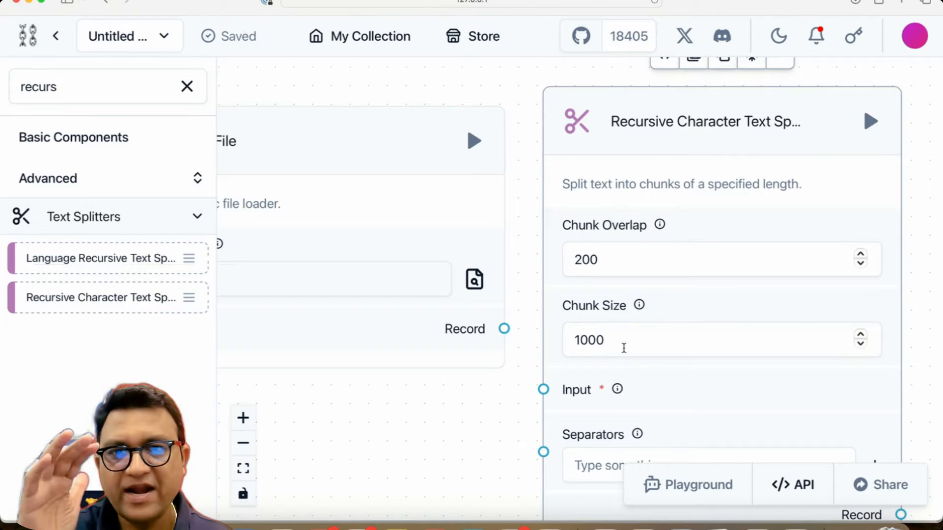
pyautogui.click(510, 423)
pyautogui.moveTo(491, 431); pyautogui.dragTo(472, 354)
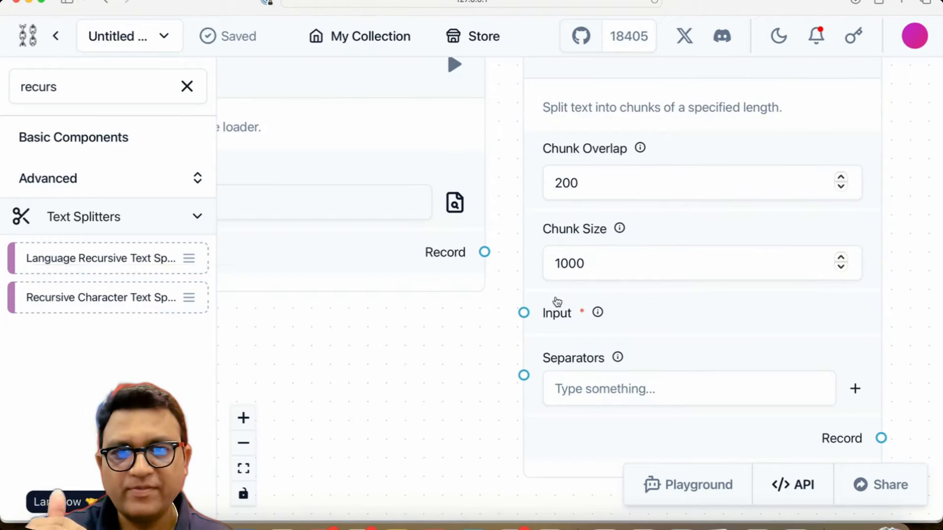
pyautogui.moveTo(620, 357)
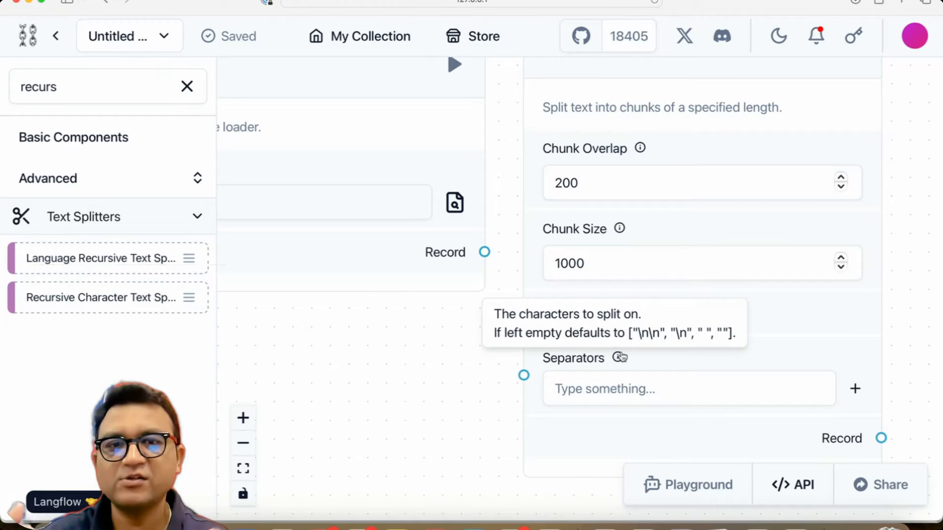
pyautogui.click(606, 265)
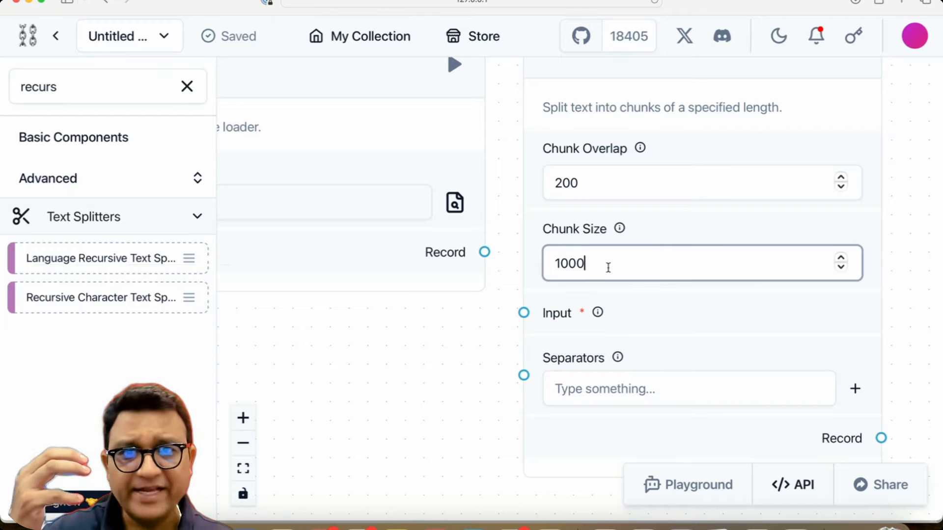
pyautogui.doubleClick(606, 265)
pyautogui.write('200')
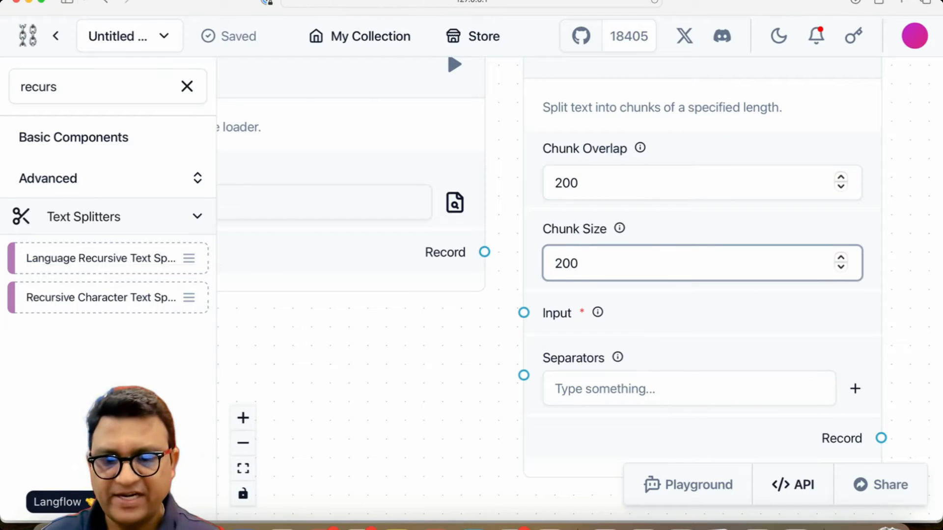
pyautogui.write('0')
pyautogui.click(451, 421)
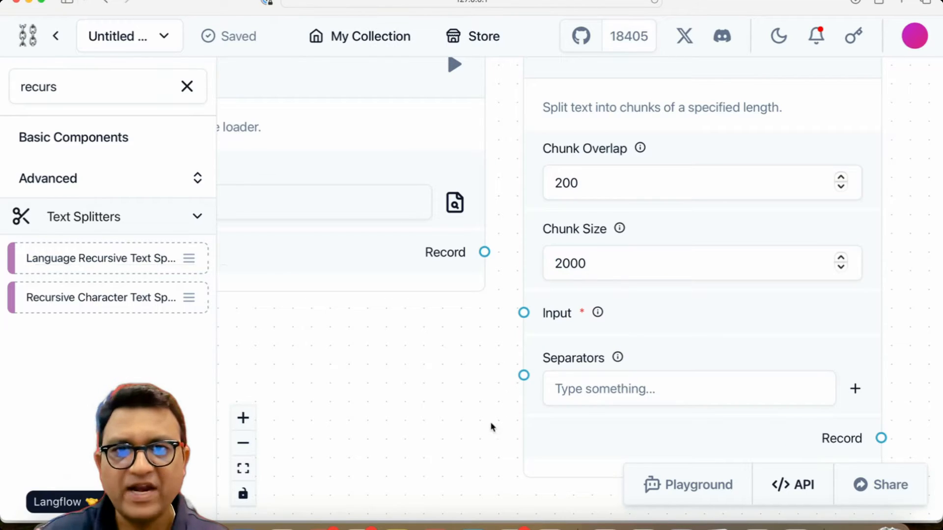
# Step: Connect the File component's Record output to the splitter's Input
pyautogui.moveTo(478, 395)
pyautogui.mouseDown()
pyautogui.moveTo(462, 497)
pyautogui.moveTo(476, 448)
pyautogui.moveTo(446, 455)
pyautogui.moveTo(479, 387)
pyautogui.mouseUp()
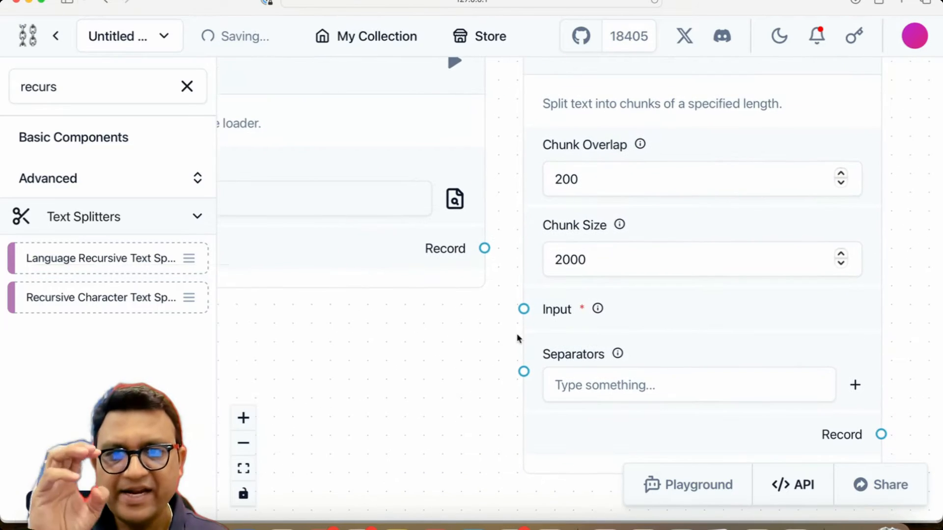
pyautogui.moveTo(483, 272); pyautogui.dragTo(579, 386)
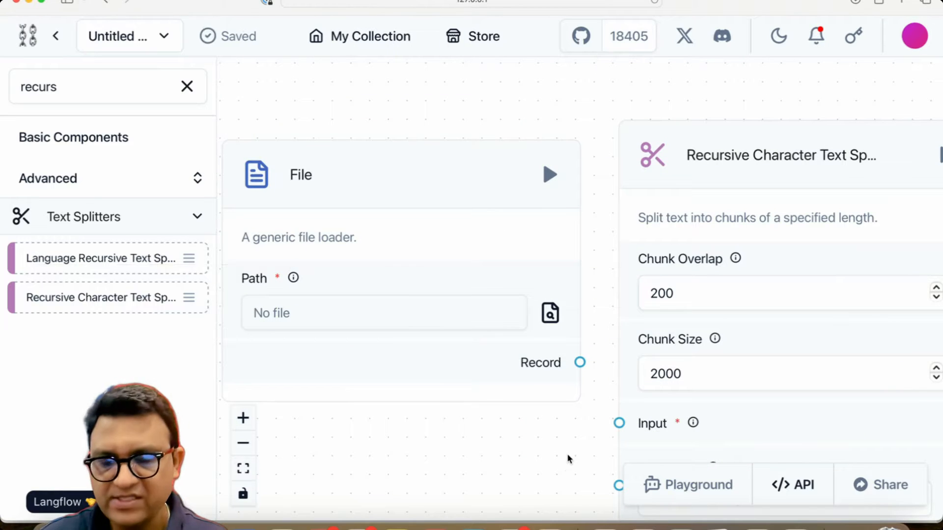
pyautogui.moveTo(533, 496); pyautogui.dragTo(476, 357)
pyautogui.moveTo(522, 224); pyautogui.dragTo(560, 284)
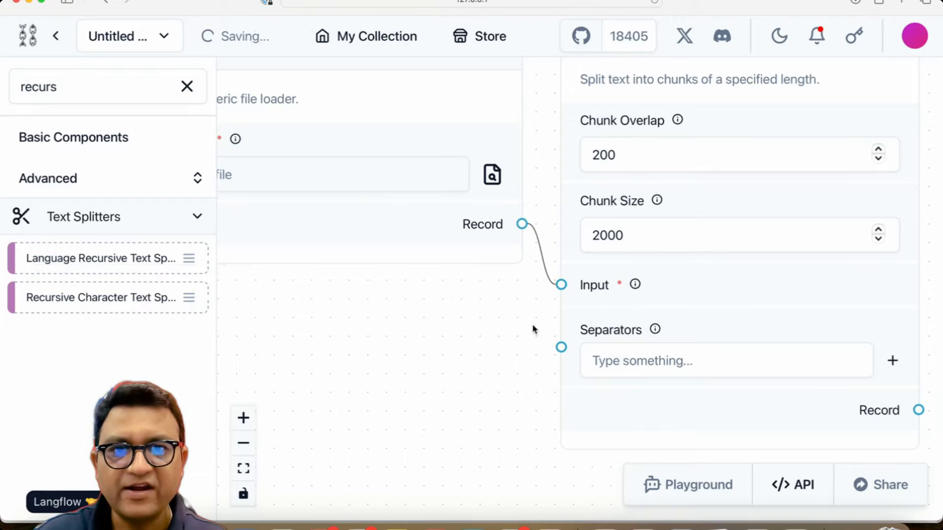
pyautogui.moveTo(503, 377); pyautogui.dragTo(447, 445)
pyautogui.scroll(-2, 405, 440)
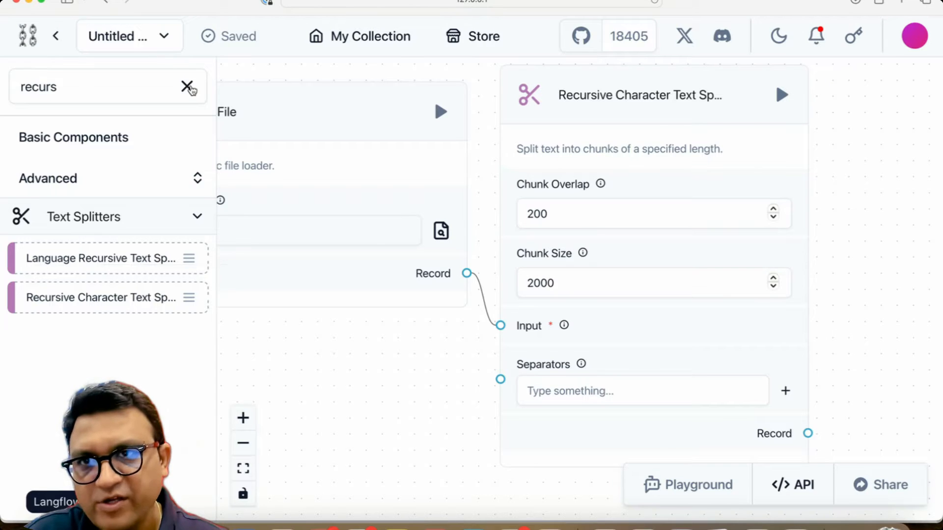
# Step: Search for chroma and add a Chroma vector store component to the right of the splitter
pyautogui.click(185, 87)
pyautogui.click(90, 89)
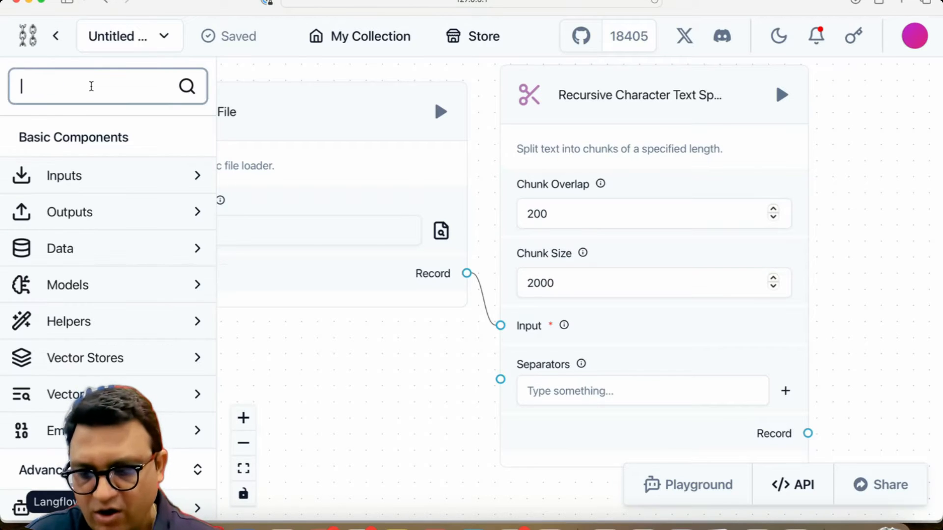
pyautogui.write('chroma')
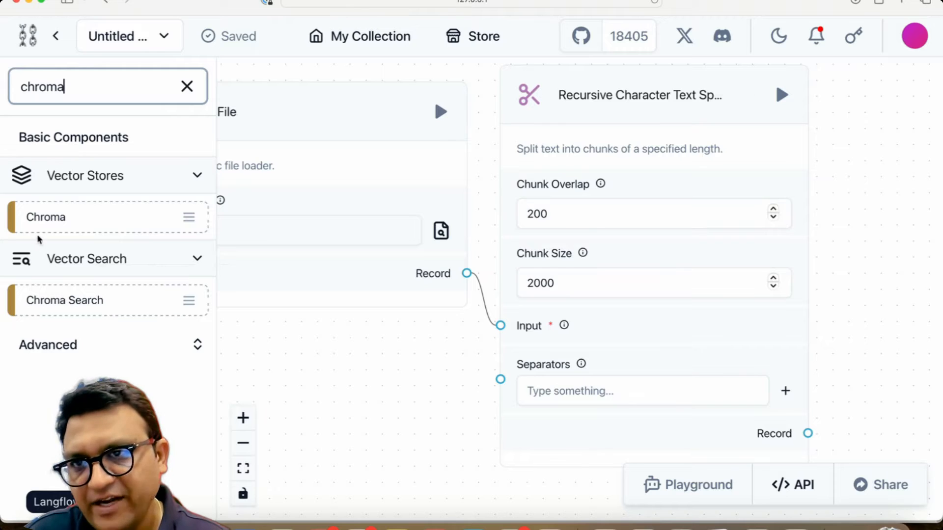
pyautogui.moveTo(39, 224); pyautogui.dragTo(886, 158)
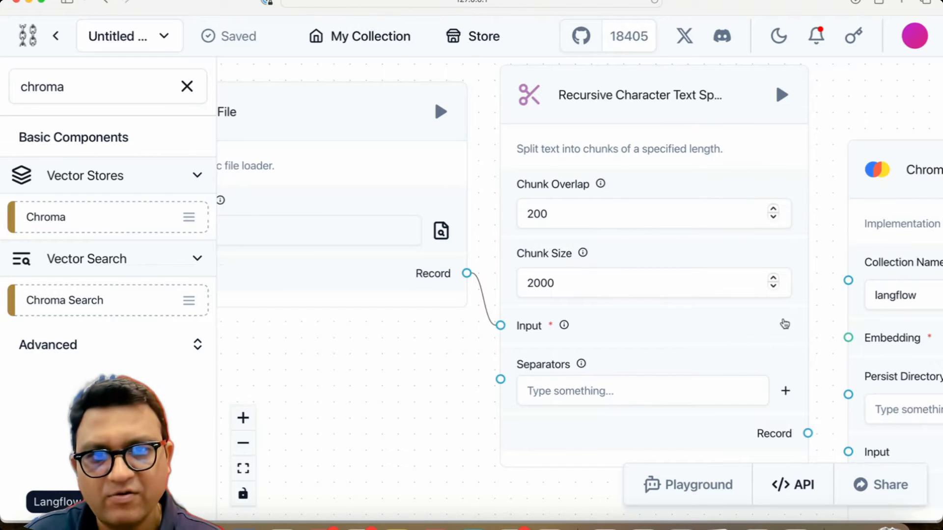
pyautogui.moveTo(398, 362); pyautogui.dragTo(208, 320)
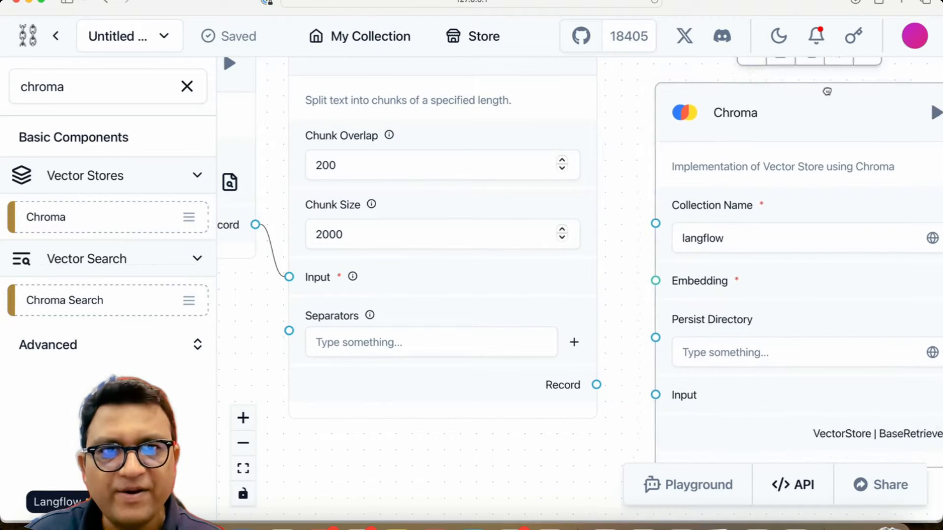
pyautogui.moveTo(827, 91); pyautogui.dragTo(834, 167)
pyautogui.click(622, 96)
pyautogui.moveTo(627, 108); pyautogui.dragTo(465, 56)
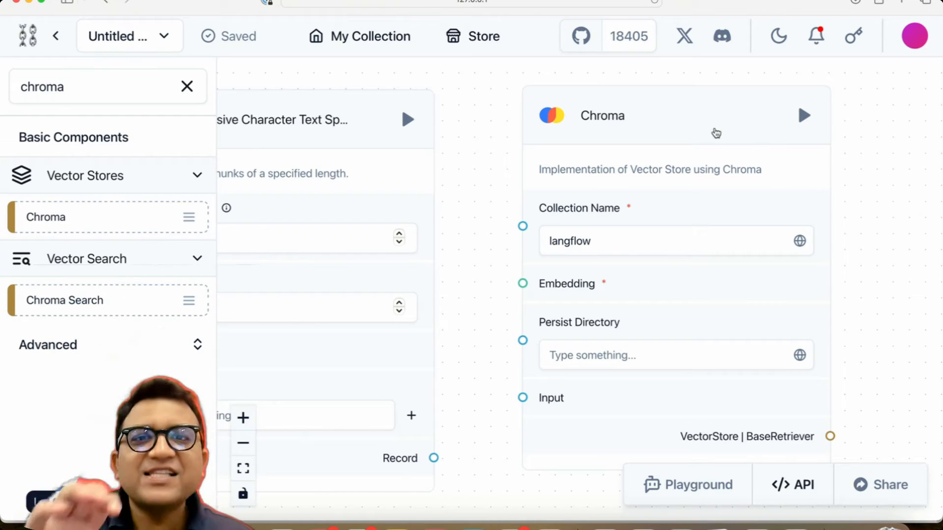
# Step: Set the Chroma component's Collection Name to pdf_chat
pyautogui.doubleClick(610, 241)
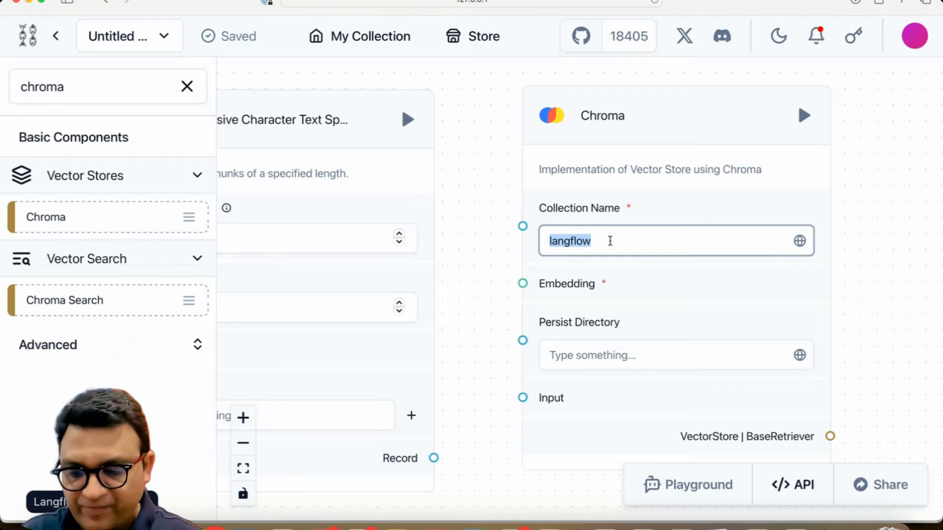
pyautogui.write('pdf_cha')
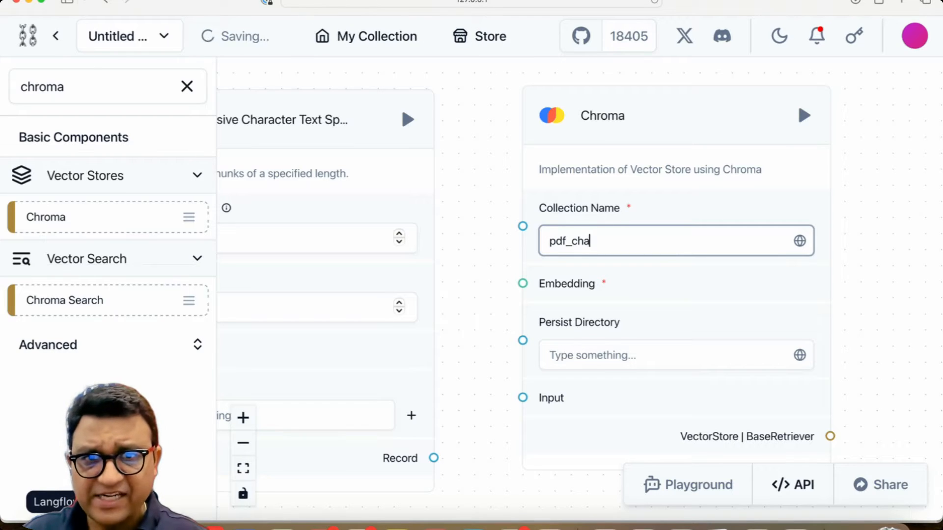
pyautogui.write('t')
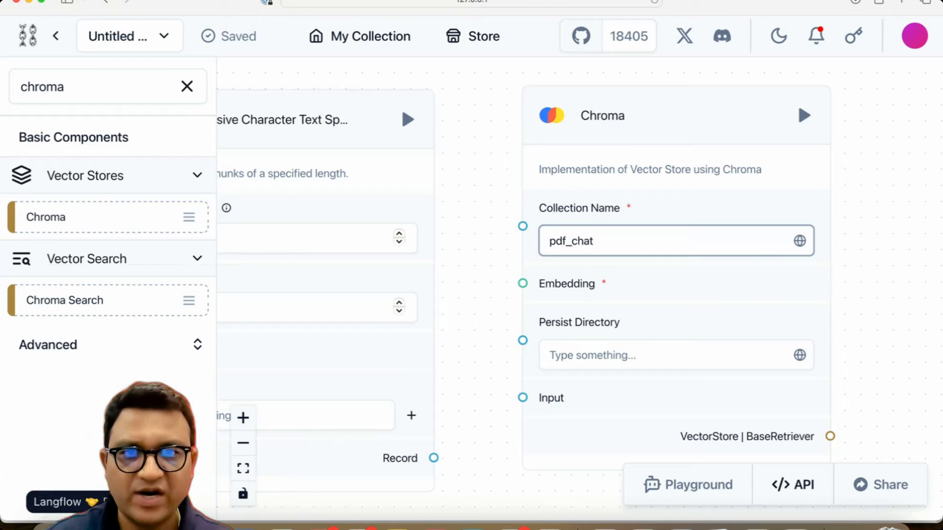
pyautogui.click(484, 287)
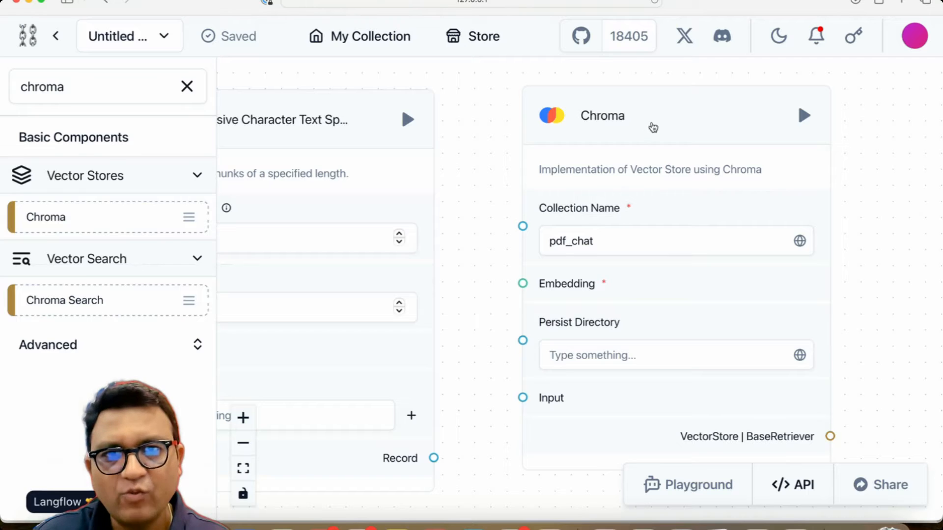
# Step: Search for embedding and add an OpenAI Embeddings component, placing it above between the splitter and Chroma
pyautogui.moveTo(652, 126); pyautogui.dragTo(747, 147)
pyautogui.scroll(-5, 566, 305)
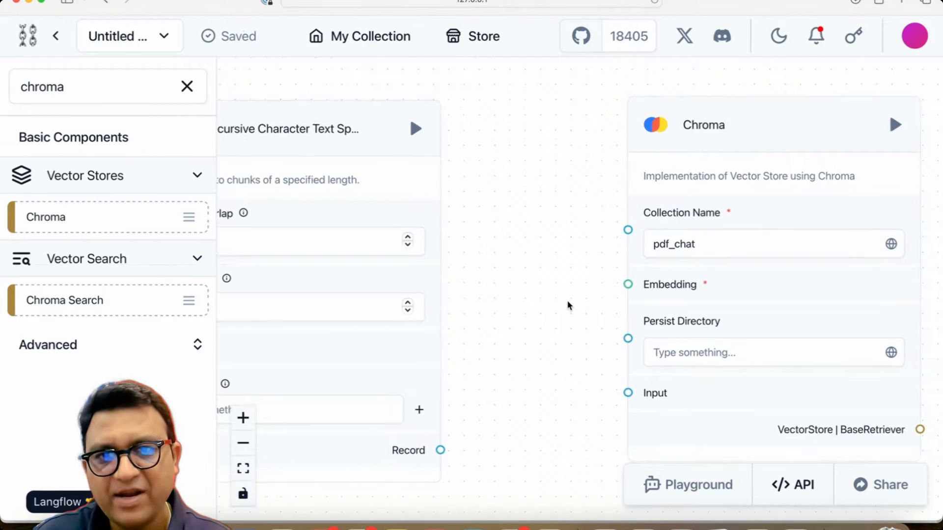
pyautogui.click(84, 93)
pyautogui.doubleClick(83, 95)
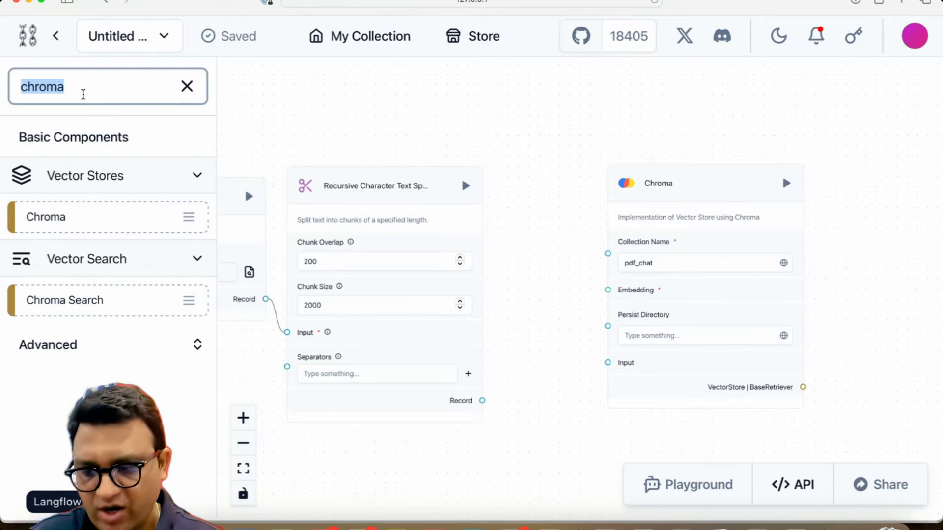
pyautogui.write('embedding')
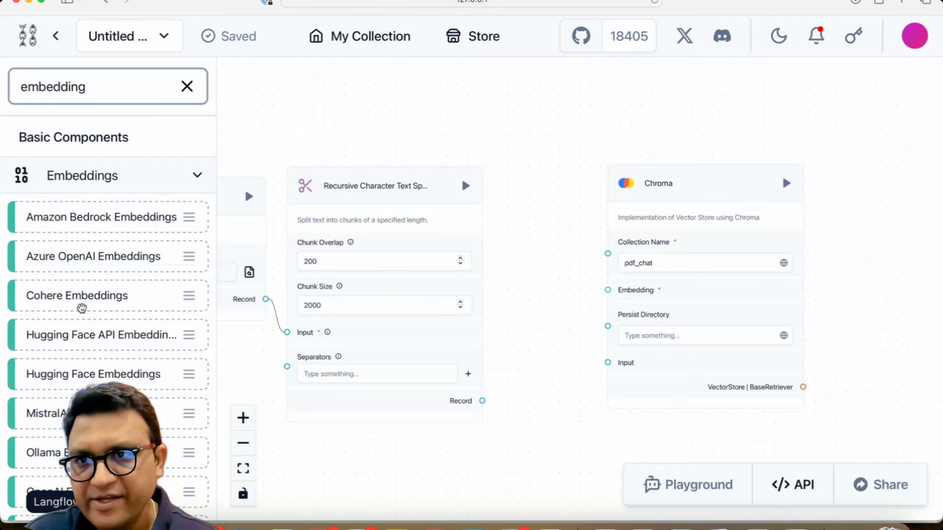
pyautogui.scroll(-3, 81, 309)
pyautogui.scroll(3, 82, 317)
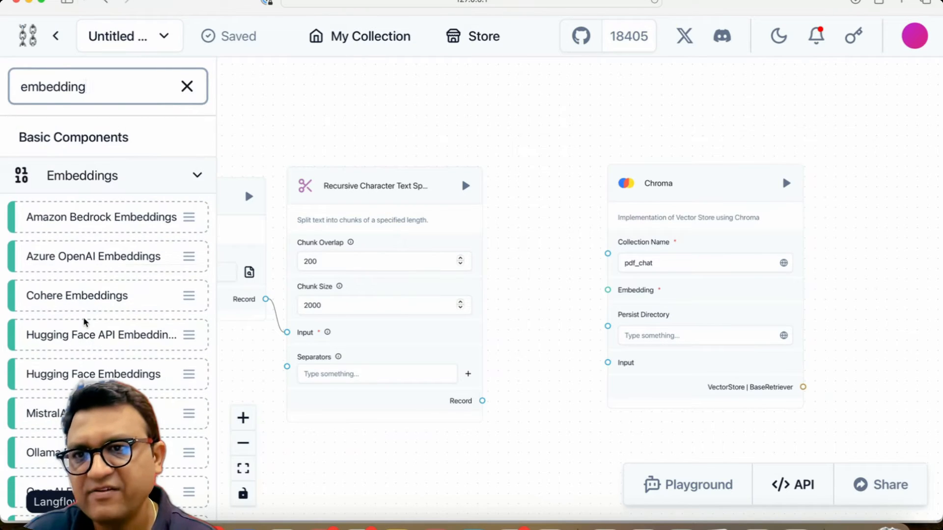
pyautogui.scroll(-3, 83, 320)
pyautogui.moveTo(85, 385); pyautogui.dragTo(461, 300)
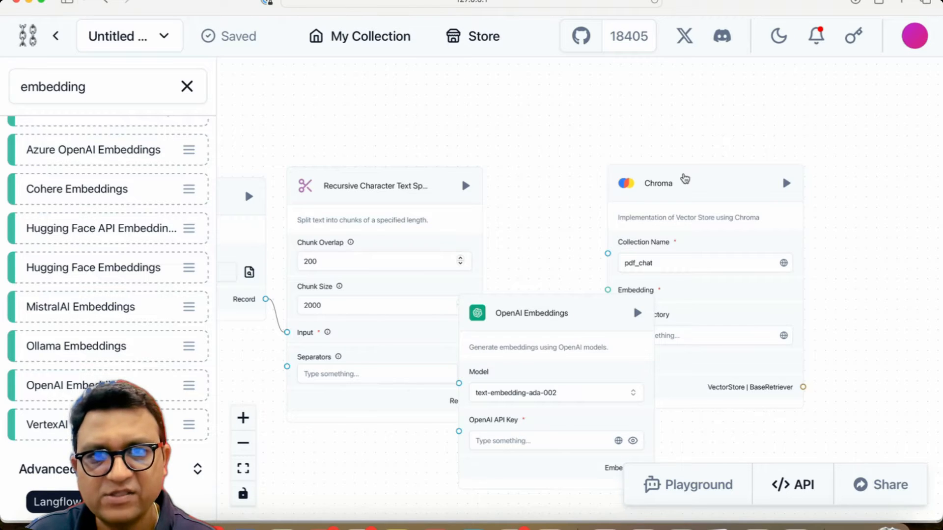
pyautogui.moveTo(684, 179); pyautogui.dragTo(832, 172)
pyautogui.moveTo(587, 318); pyautogui.dragTo(652, 103)
pyautogui.click(632, 362)
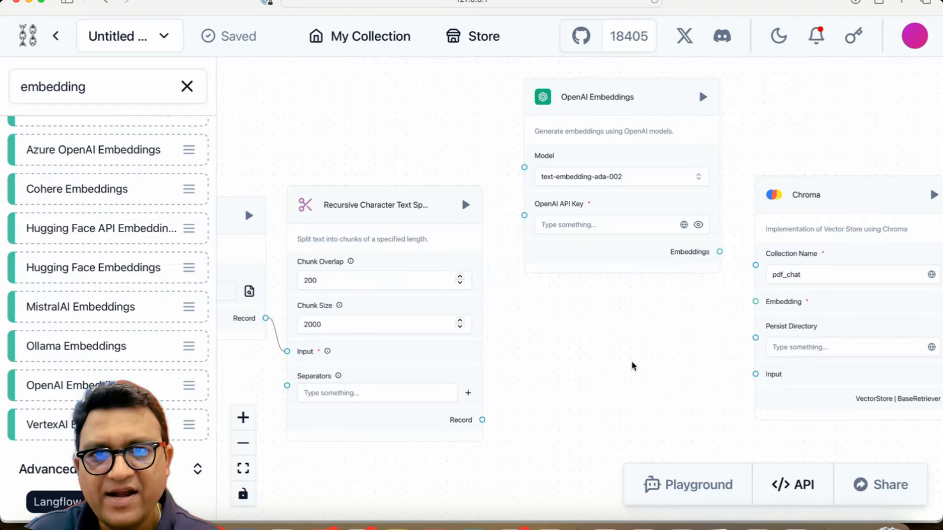
# Step: Zoom in on the OpenAI Embeddings component to examine its Model and OpenAI API Key fields
pyautogui.scroll(3, 631, 362)
pyautogui.moveTo(614, 290); pyautogui.dragTo(591, 476)
pyautogui.scroll(1, 592, 476)
pyautogui.scroll(2, 592, 478)
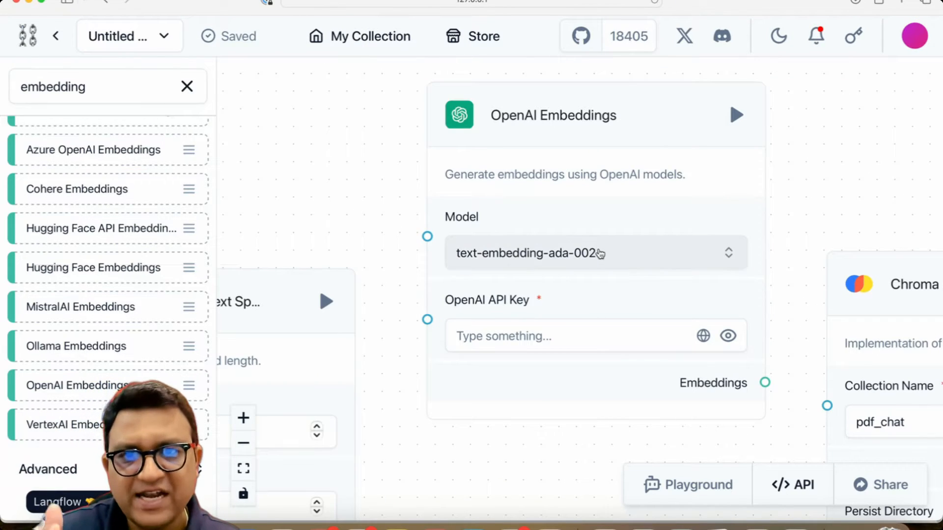
# Step: Select text-embedding-ada-002 as the embedding model and open the API key's list of global variables
pyautogui.click(541, 253)
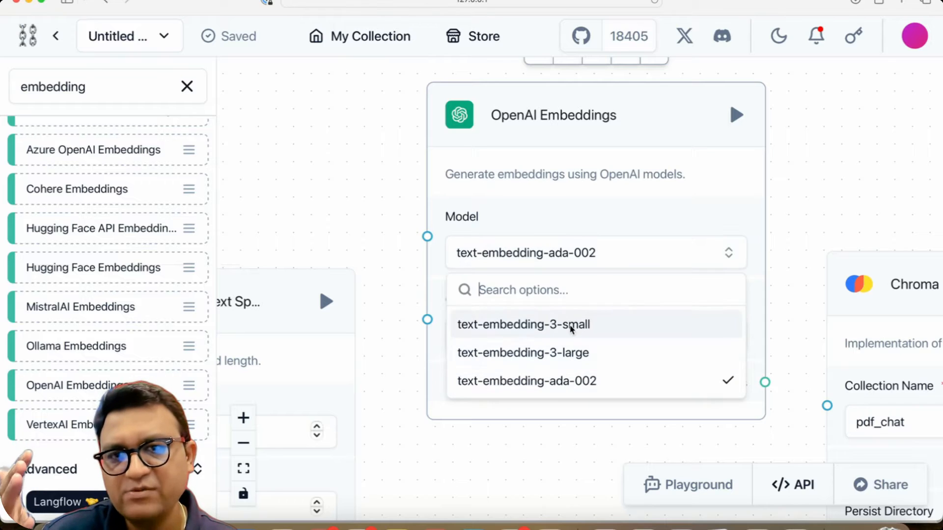
pyautogui.click(575, 380)
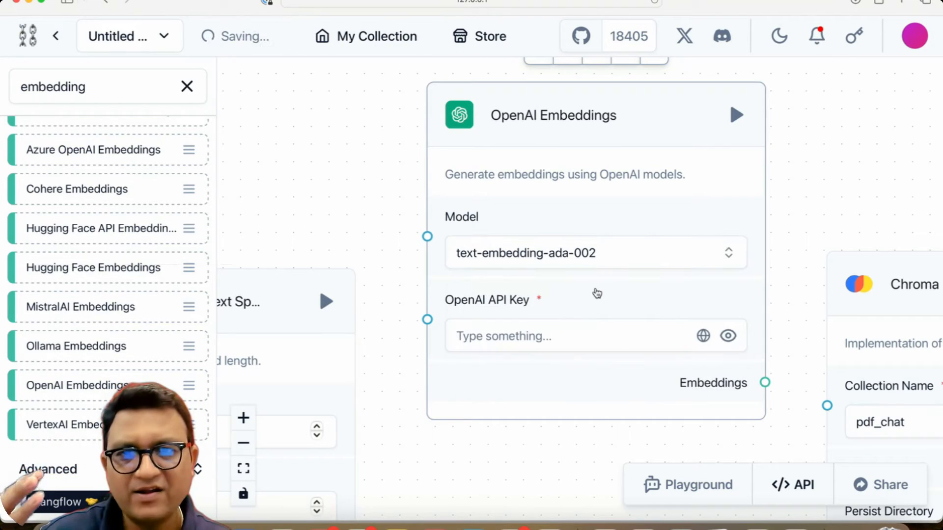
pyautogui.click(583, 341)
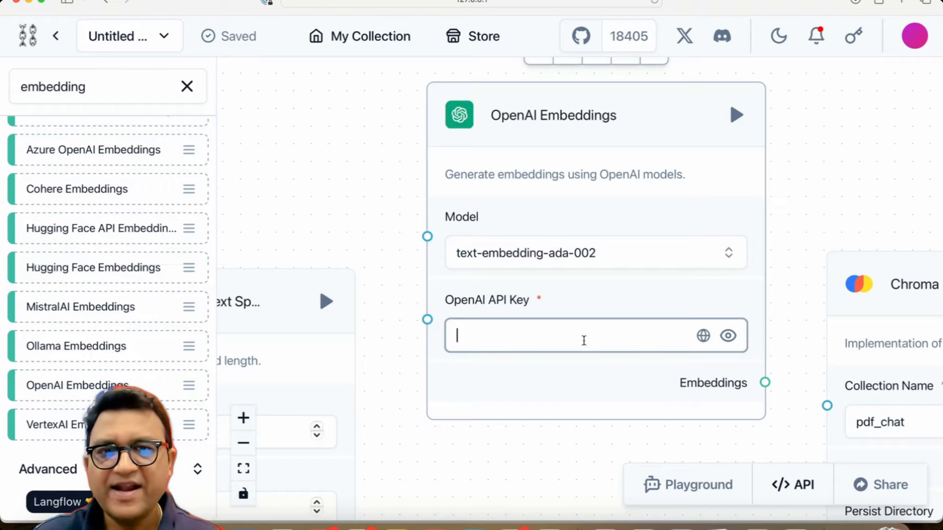
pyautogui.click(702, 336)
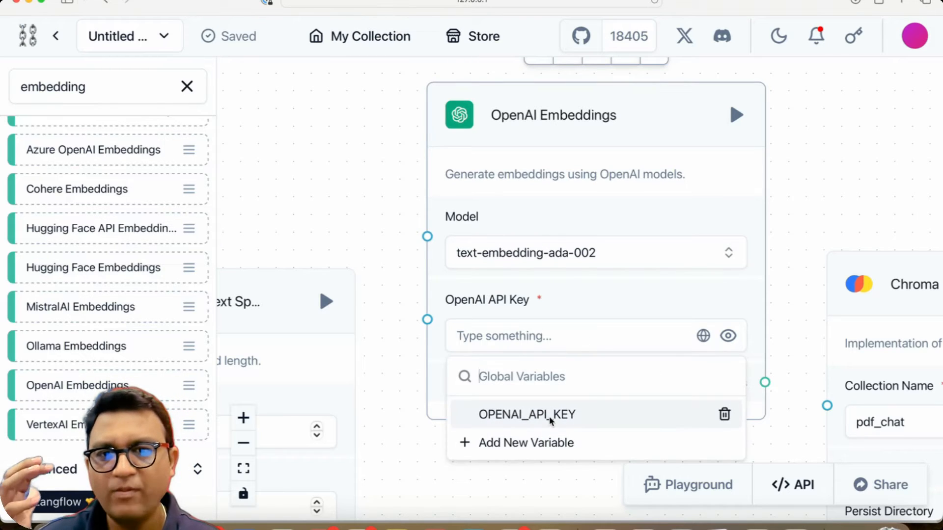
pyautogui.click(532, 314)
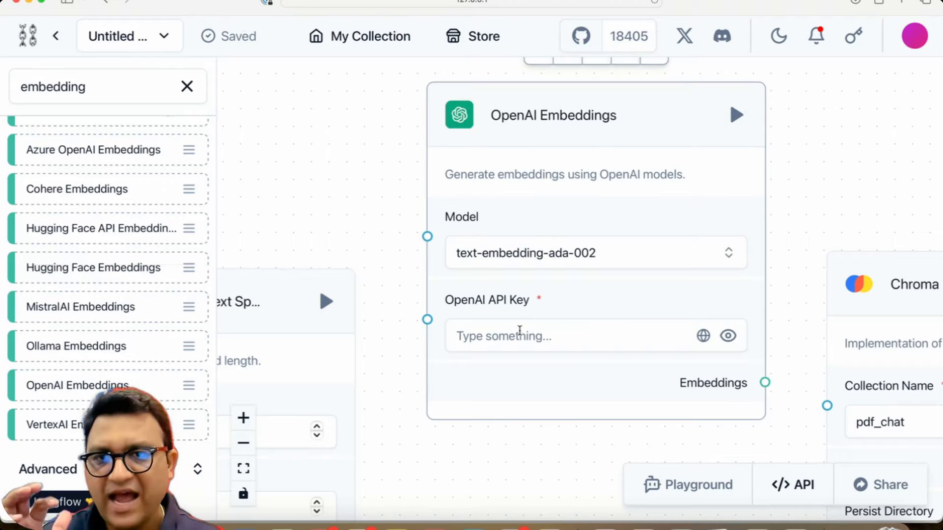
# Step: Add a new global variable named OPENAI_KEY with type Credential and focus its value field
pyautogui.click(520, 332)
pyautogui.click(703, 336)
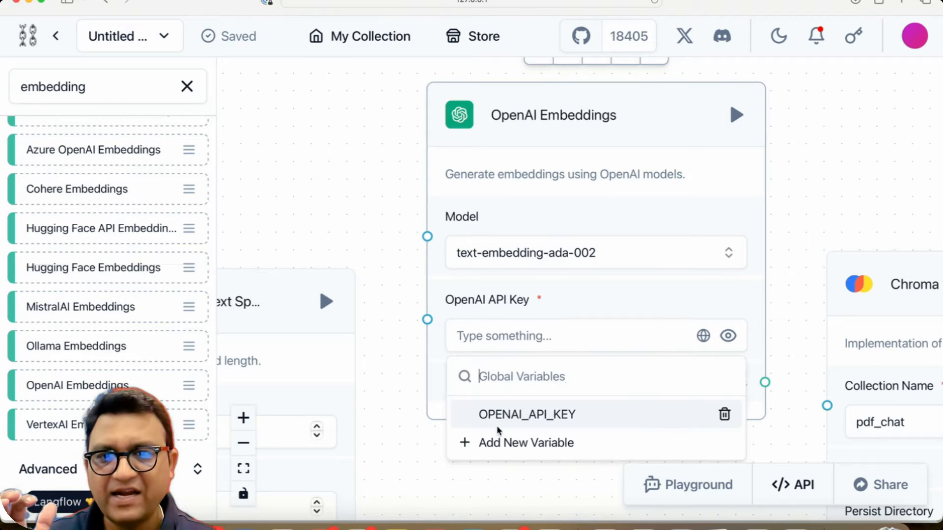
pyautogui.click(506, 441)
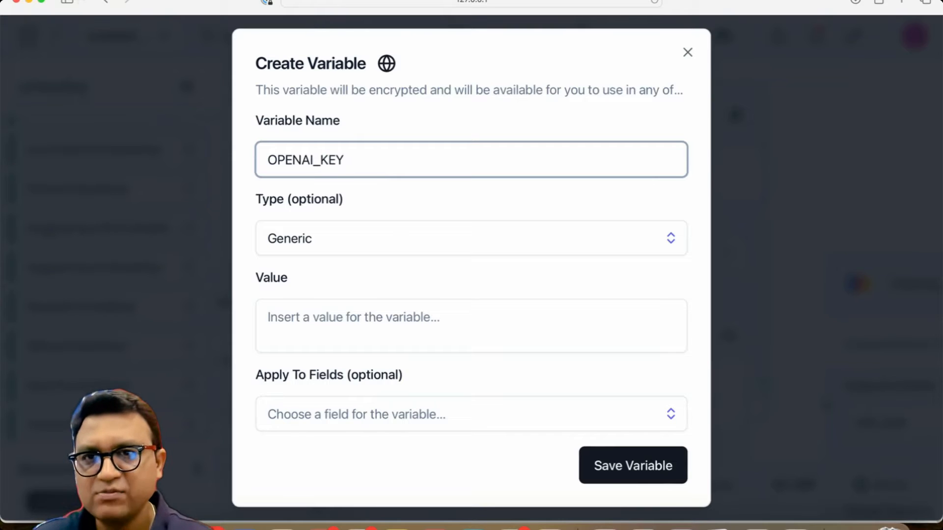
pyautogui.click(371, 227)
pyautogui.click(319, 354)
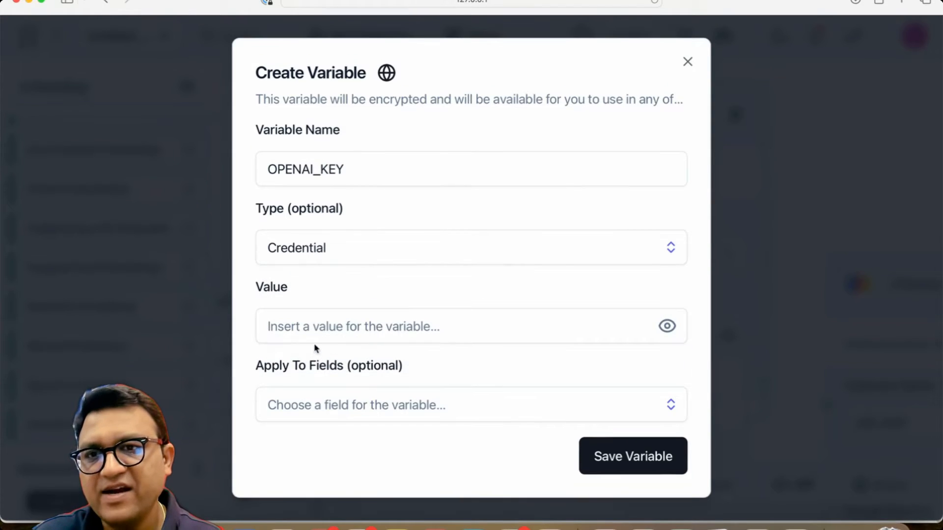
pyautogui.click(312, 332)
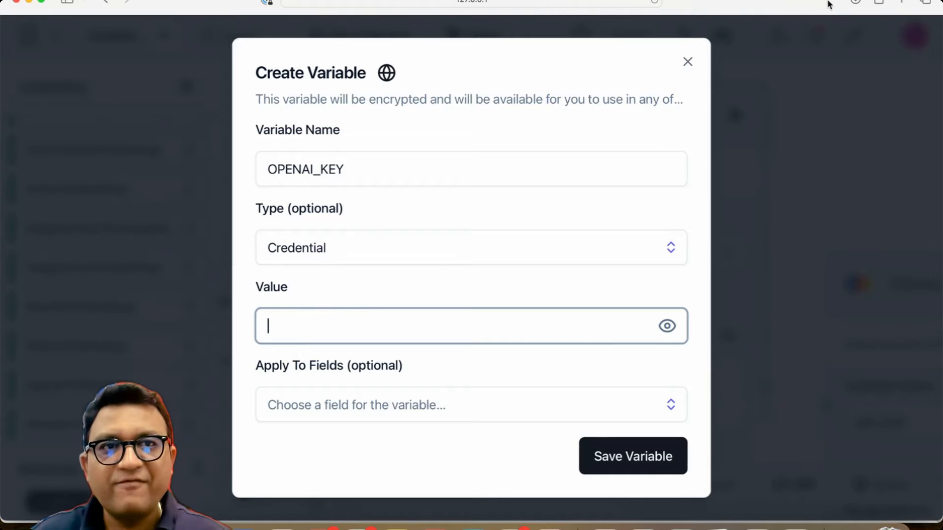
# Step: Open platform.openai.com in a new browser tab to obtain an OpenAI API key
pyautogui.click(896, 3)
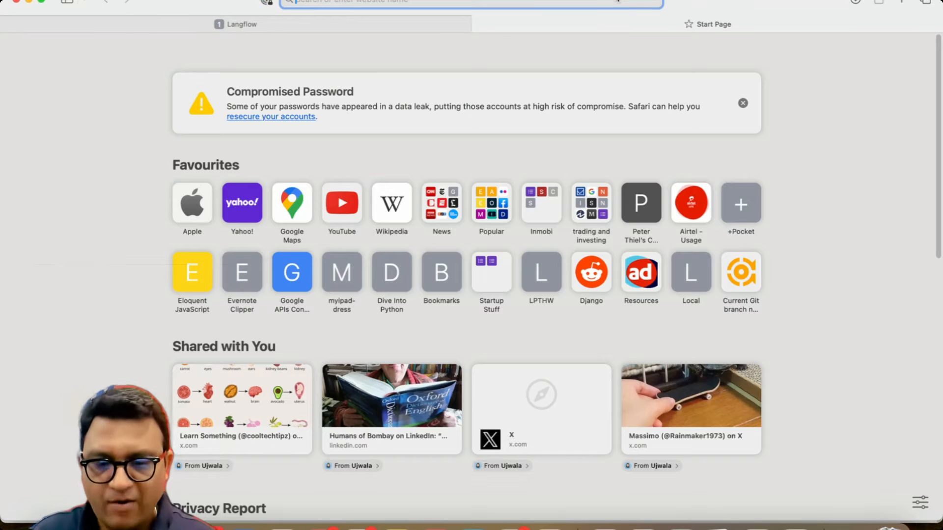
pyautogui.write('platform.openai.com')
pyautogui.press('Return')
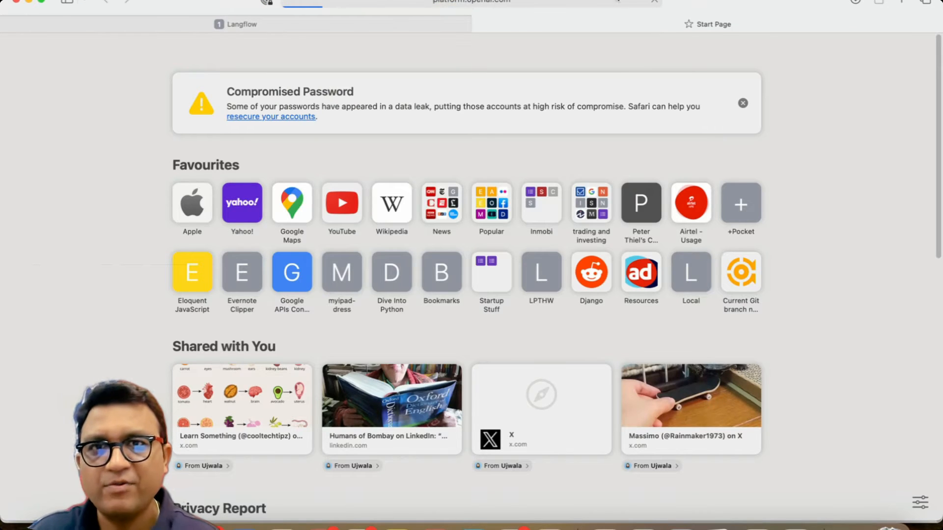
pyautogui.click(385, 20)
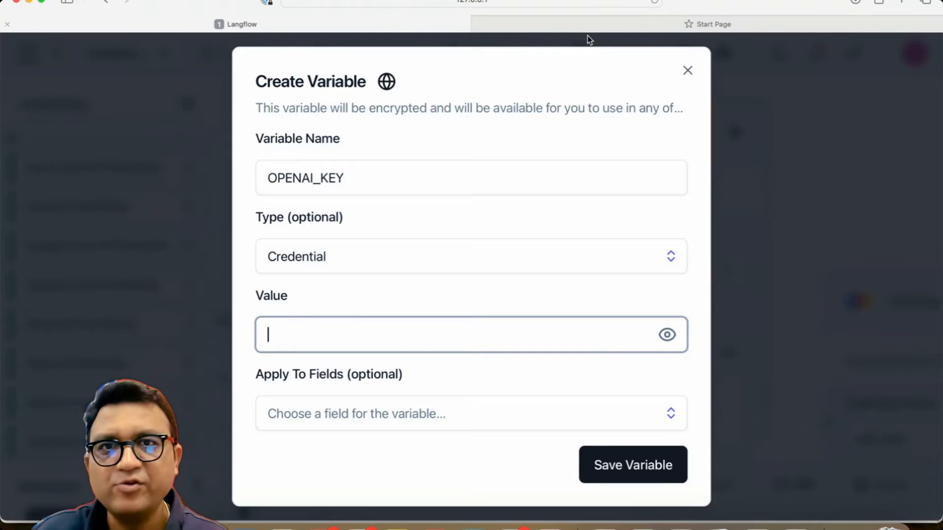
pyautogui.click(653, 27)
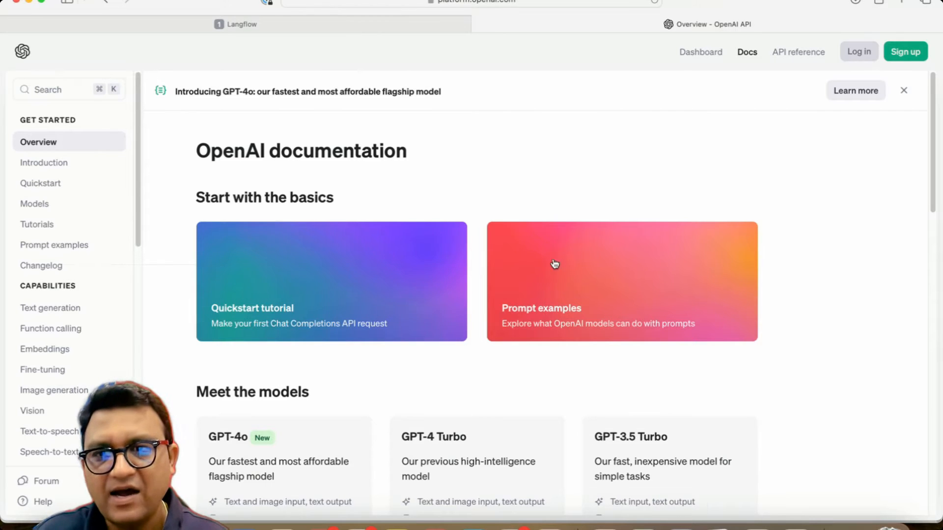
# Step: Browse the OpenAI documentation page and switch between the Langflow and OpenAI tabs
pyautogui.scroll(-1, 54, 436)
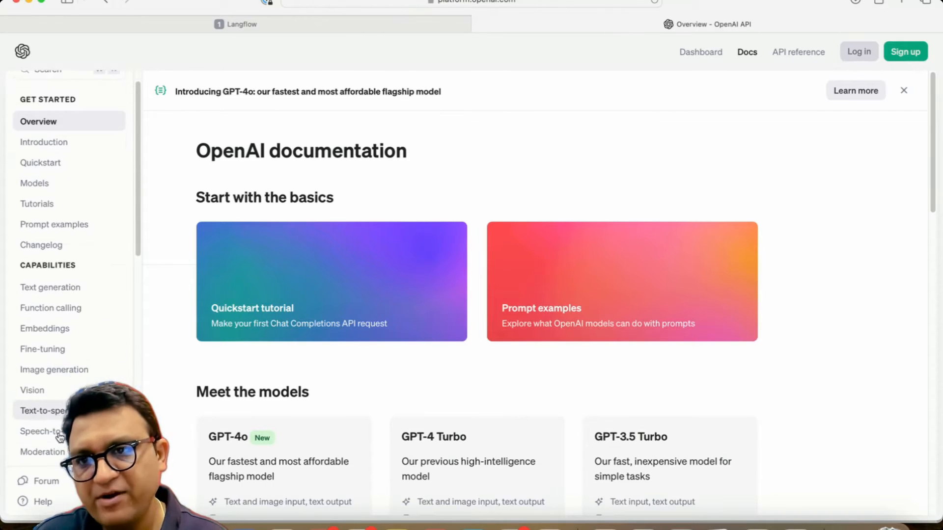
pyautogui.scroll(1, 60, 437)
pyautogui.scroll(-10, 49, 314)
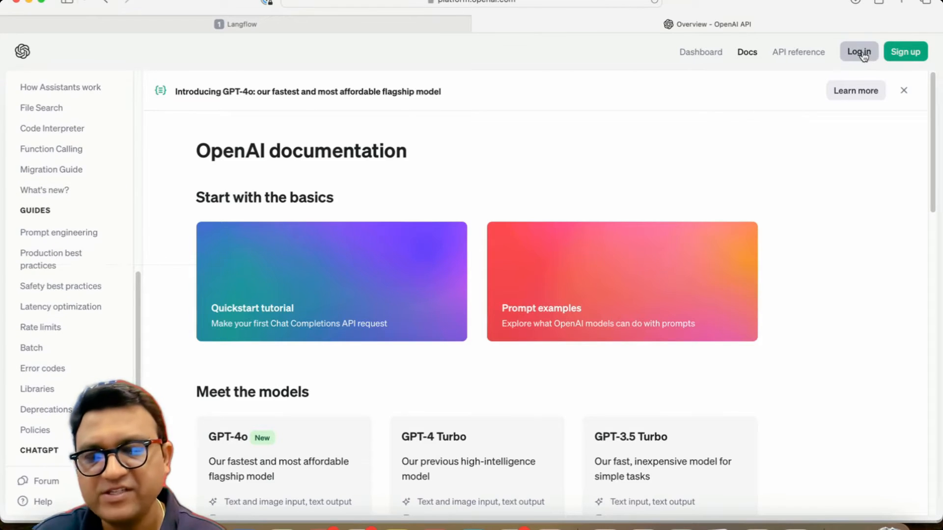
pyautogui.click(376, 25)
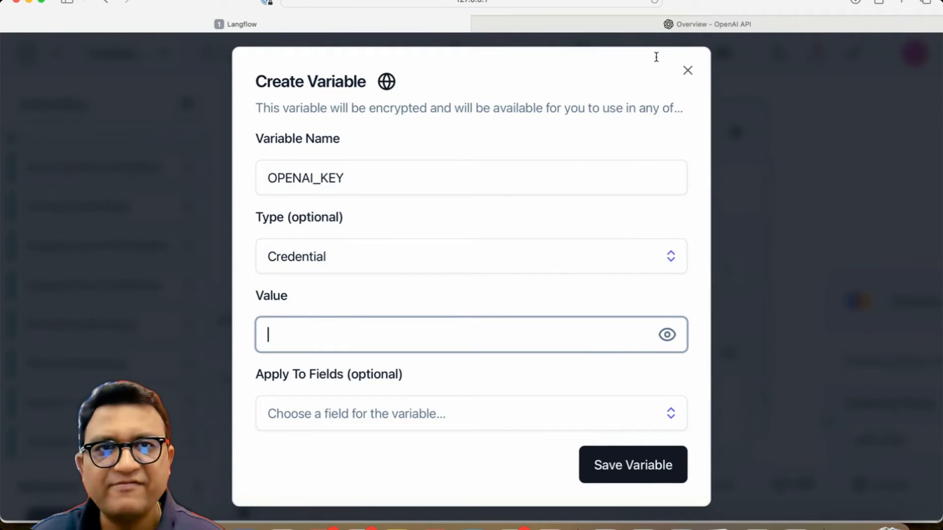
pyautogui.click(832, 22)
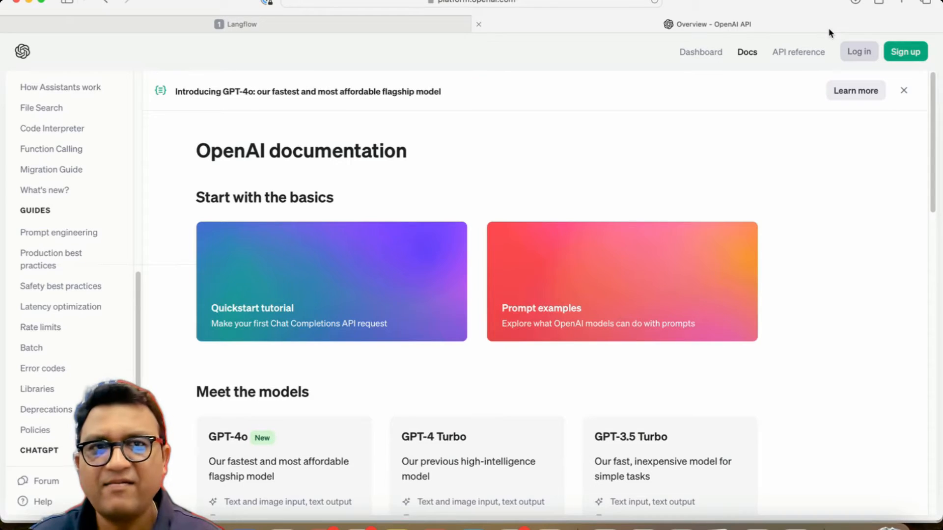
pyautogui.click(388, 21)
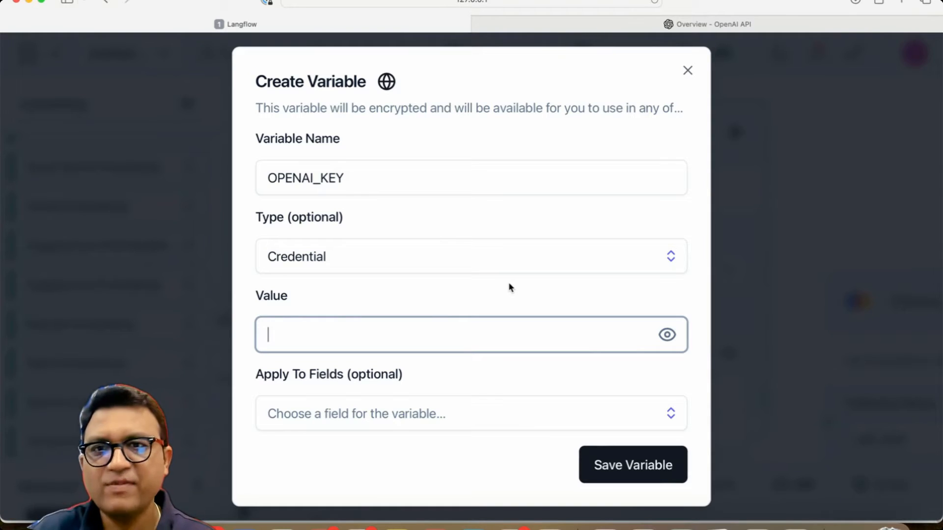
# Step: Paste the OpenAI API key as the variable's value, save the variable, and assign OPENAI_KEY to the API Key field
pyautogui.press('super+Tab')
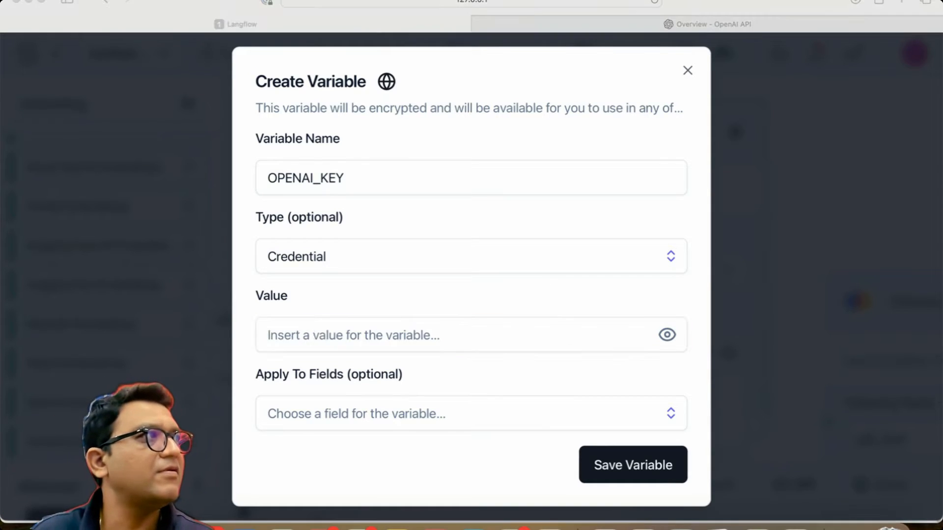
pyautogui.press('super+v')
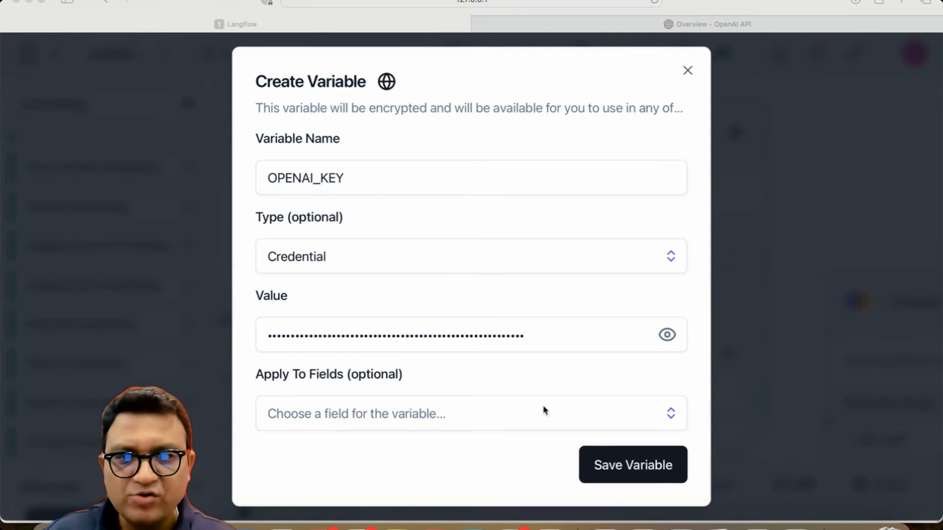
pyautogui.click(616, 462)
pyautogui.click(617, 464)
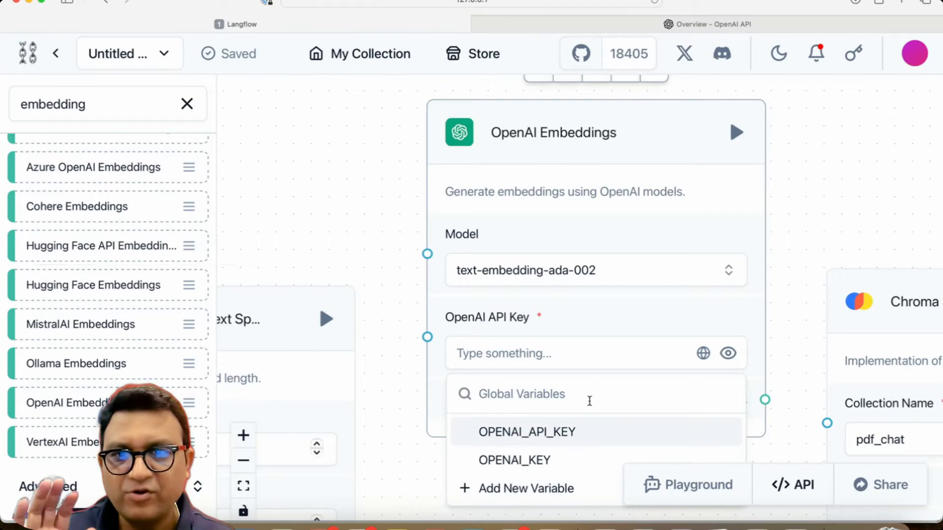
pyautogui.click(523, 464)
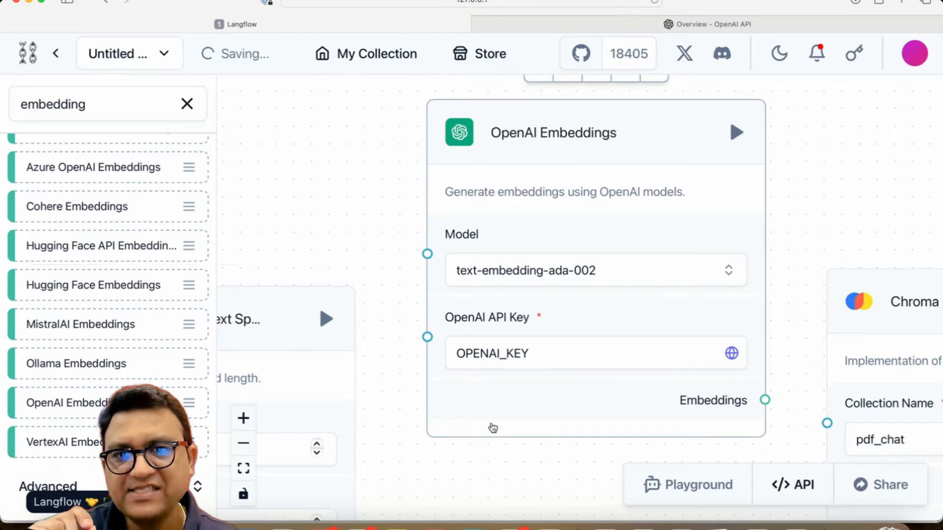
# Step: Connect the OpenAI Embeddings output to the Chroma component's Embedding input
pyautogui.moveTo(817, 219); pyautogui.dragTo(749, 125)
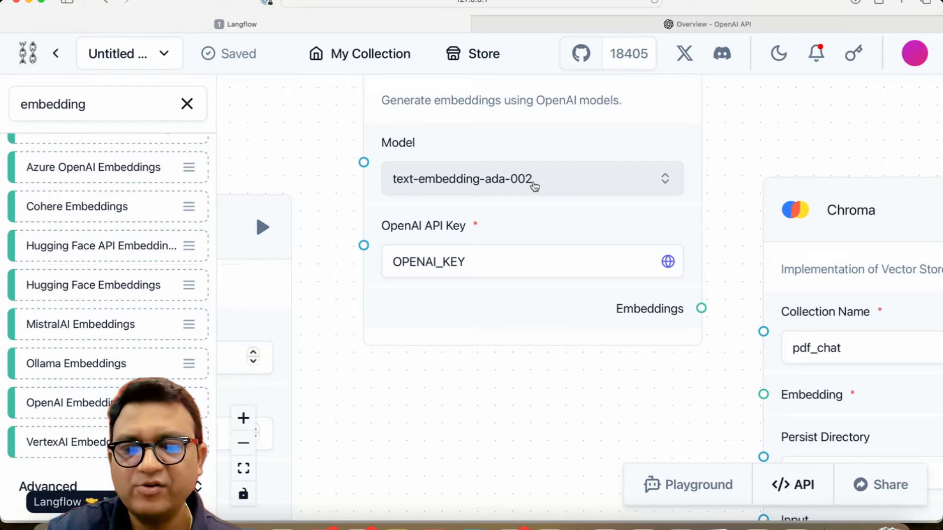
pyautogui.moveTo(698, 372); pyautogui.dragTo(638, 368)
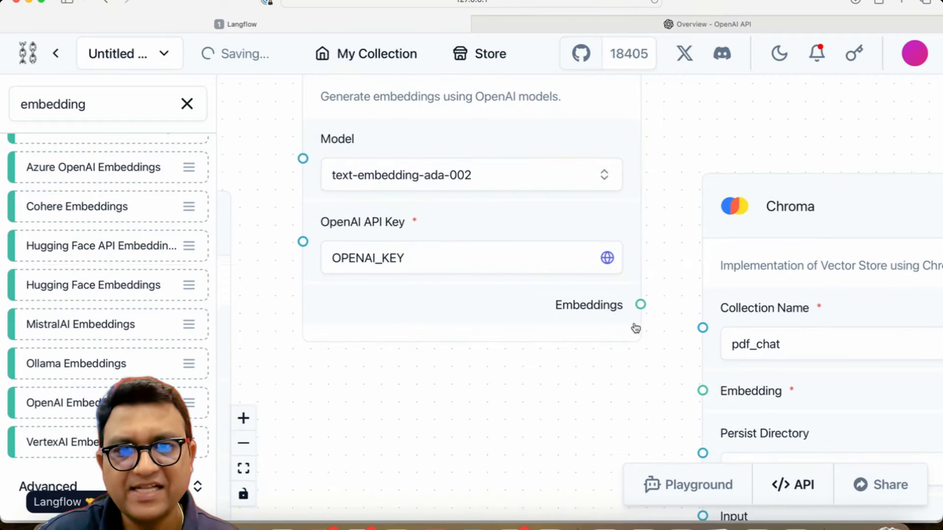
pyautogui.moveTo(640, 305); pyautogui.dragTo(703, 390)
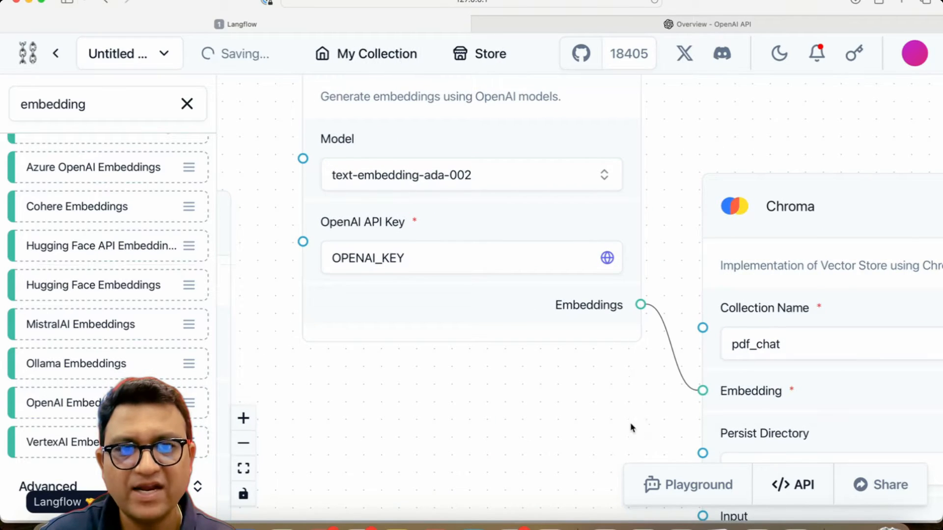
# Step: Set the Chroma component's Persist Directory to chroma_db
pyautogui.moveTo(636, 433); pyautogui.dragTo(452, 260)
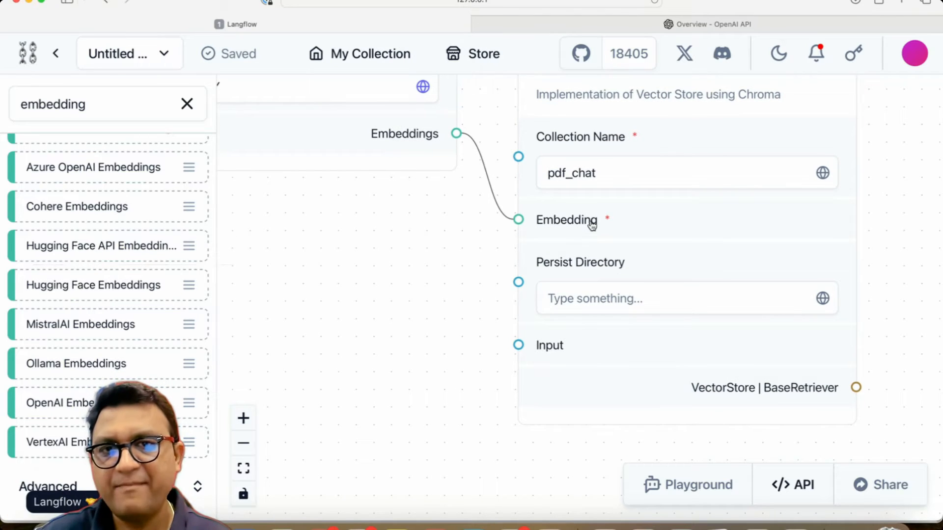
pyautogui.click(588, 291)
pyautogui.write('d')
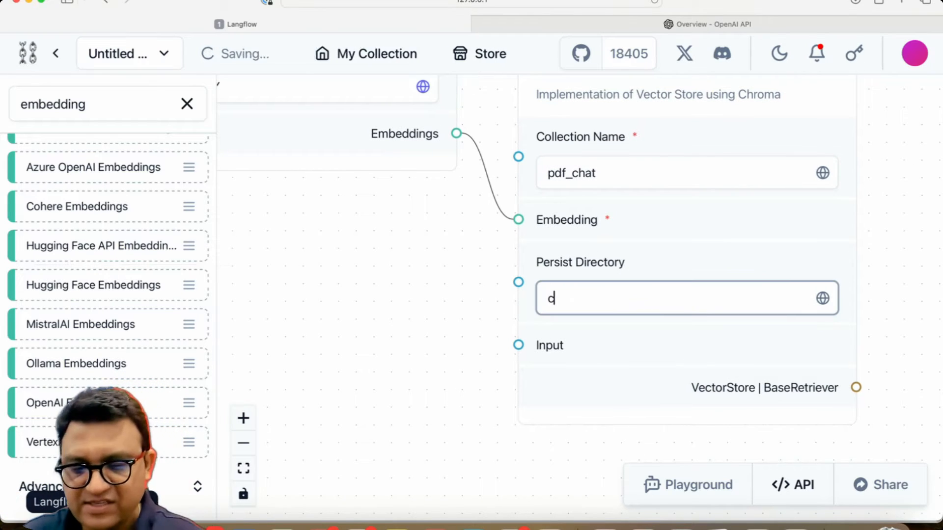
pyautogui.write('hroma_stor')
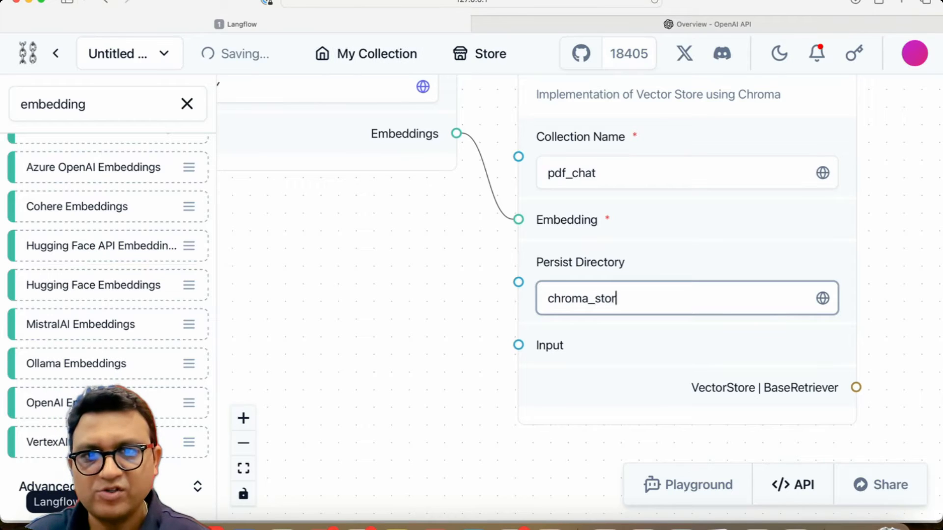
pyautogui.press('BackSpace')
pyautogui.press('BackSpace')
pyautogui.press('BackSpace')
pyautogui.press('BackSpace')
pyautogui.write('db')
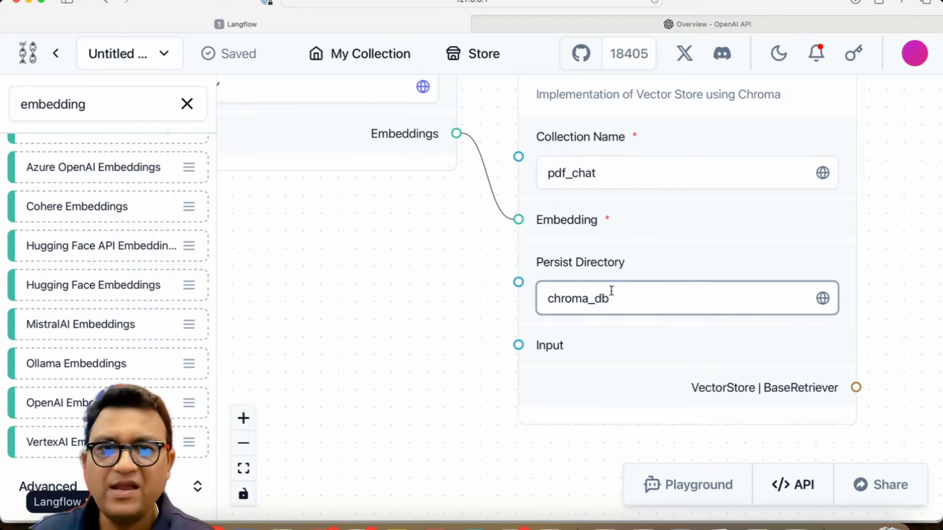
pyautogui.click(465, 292)
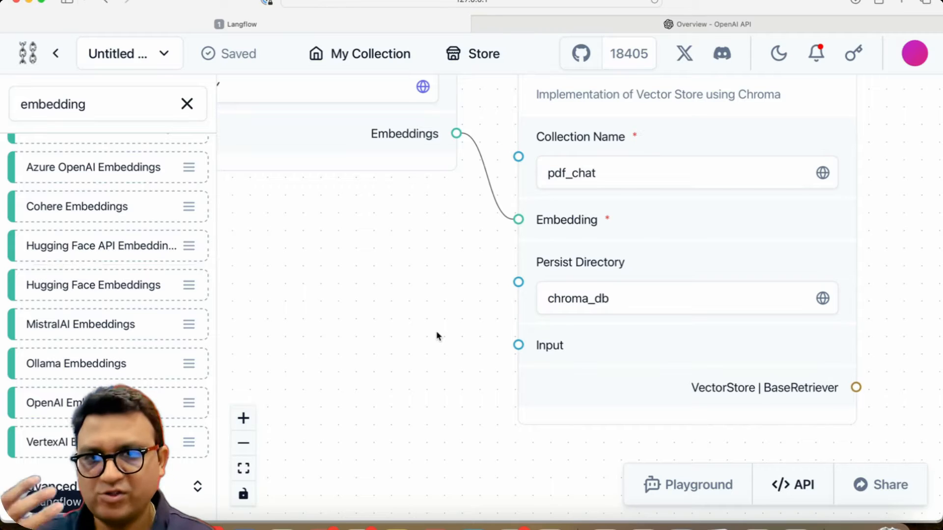
# Step: Connect the text splitter's Record output to the Chroma component's Input
pyautogui.moveTo(441, 329); pyautogui.dragTo(682, 223)
pyautogui.moveTo(484, 284); pyautogui.dragTo(616, 265)
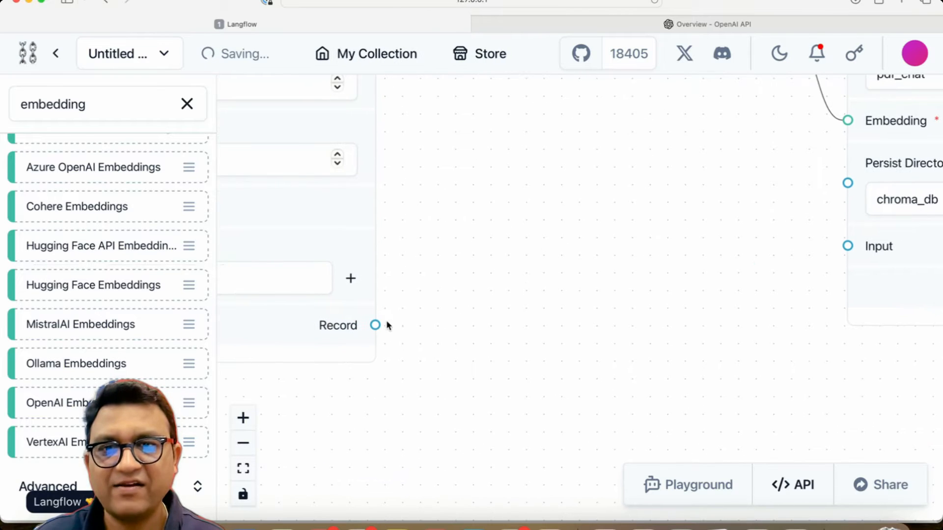
pyautogui.scroll(-5, 461, 290)
pyautogui.scroll(10, 385, 331)
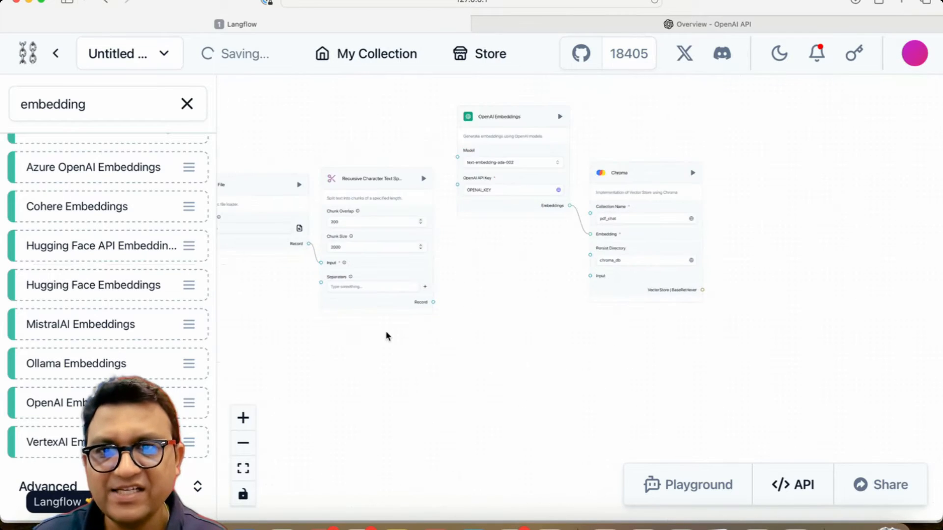
pyautogui.scroll(-3, 434, 368)
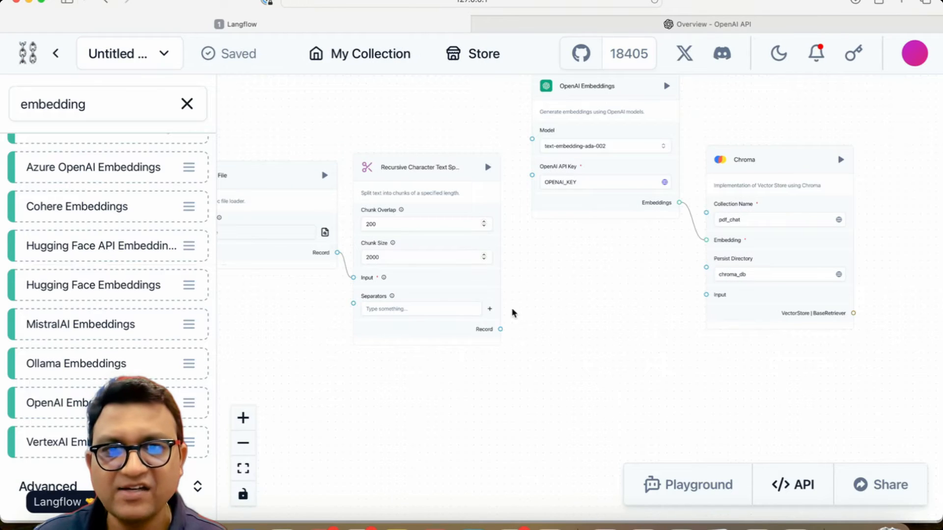
pyautogui.moveTo(499, 329); pyautogui.dragTo(706, 294)
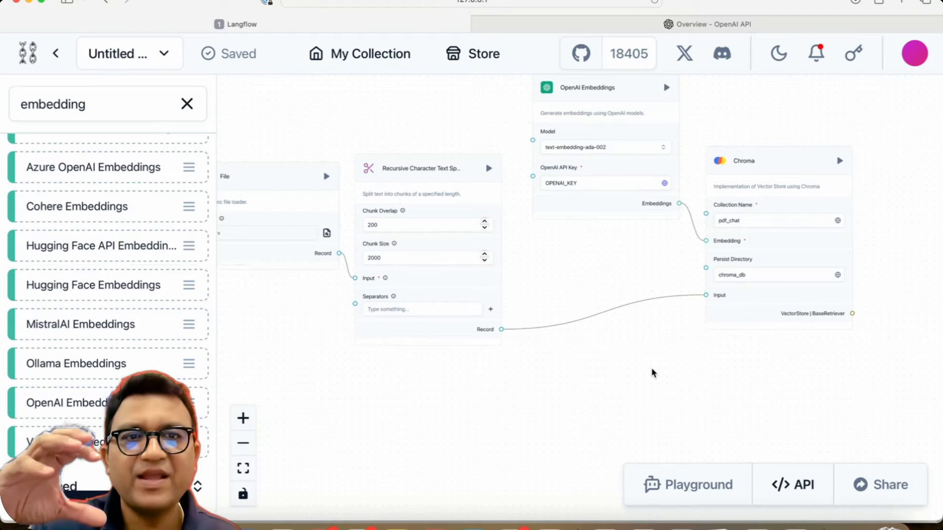
pyautogui.scroll(6, 651, 367)
pyautogui.moveTo(728, 322); pyautogui.dragTo(387, 529)
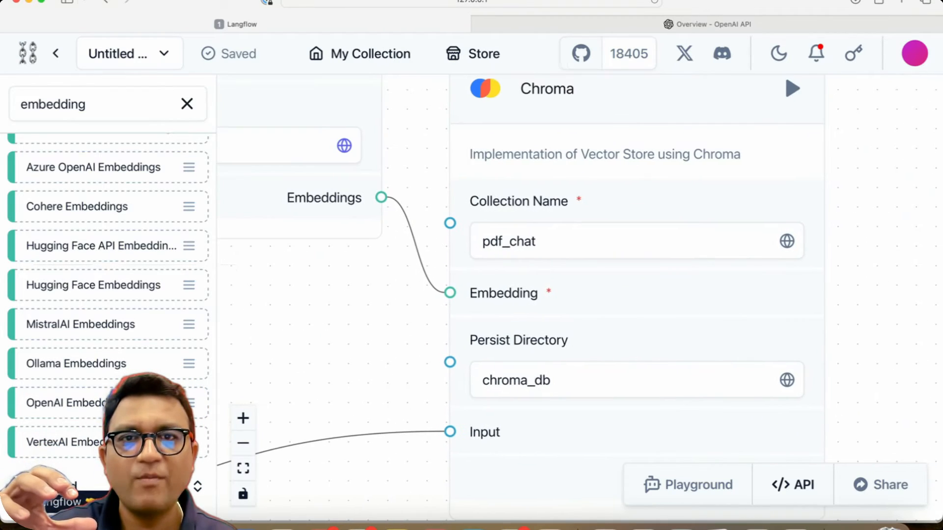
# Step: Load infy-transcript.pdf as the File component's Path
pyautogui.moveTo(381, 351); pyautogui.dragTo(351, 356)
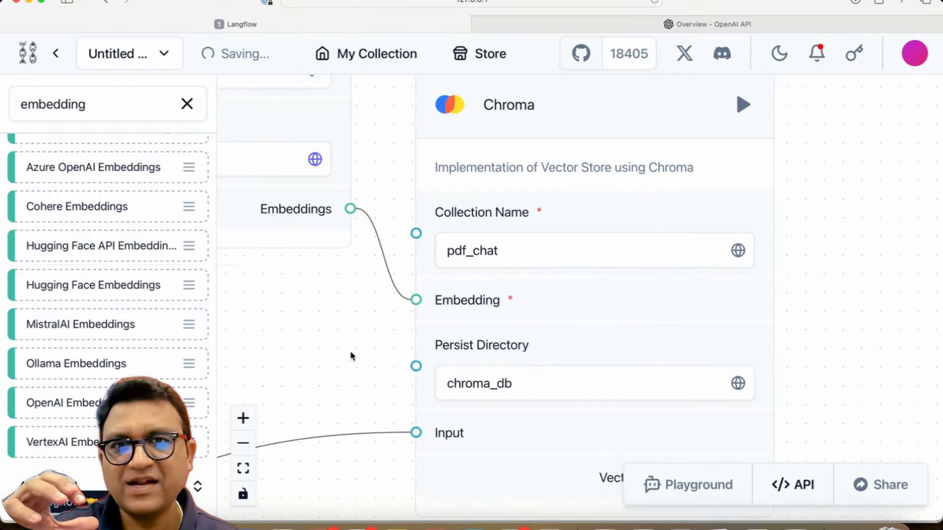
pyautogui.scroll(-2, 353, 355)
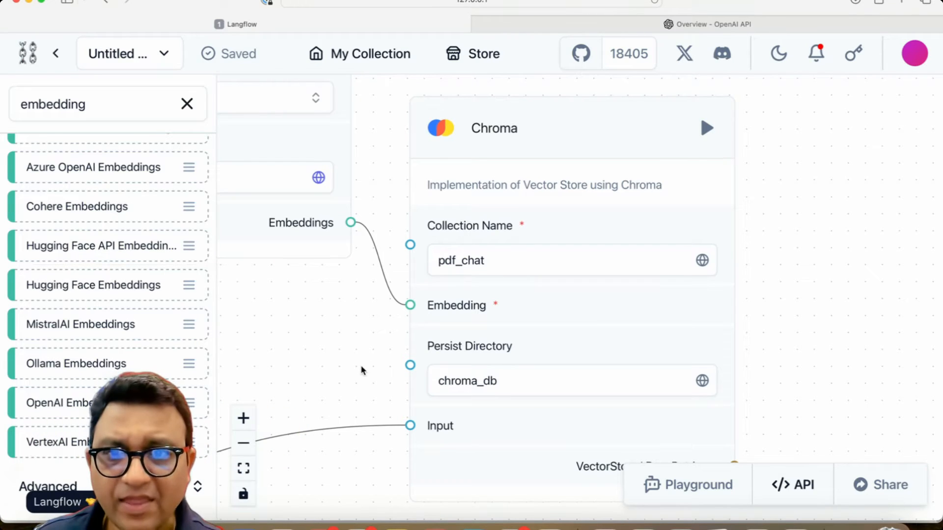
pyautogui.scroll(-5, 361, 371)
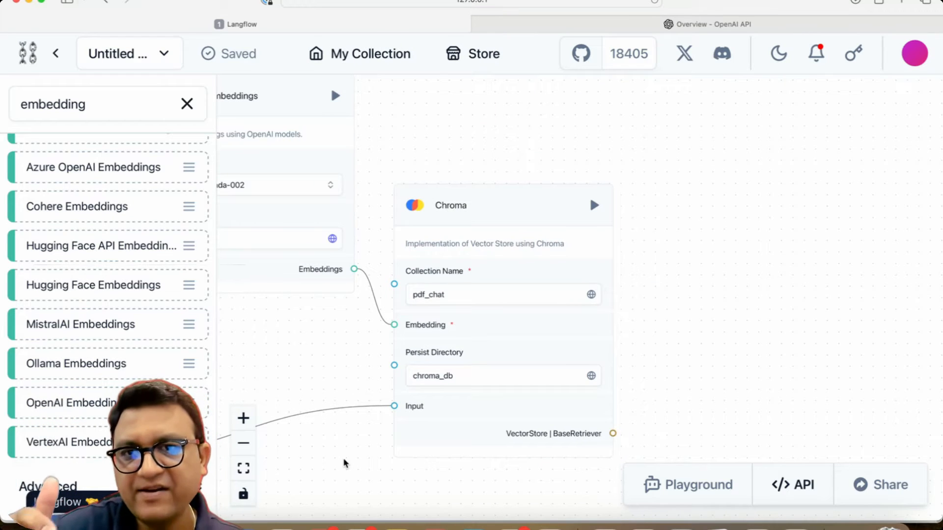
pyautogui.moveTo(328, 346); pyautogui.dragTo(433, 382)
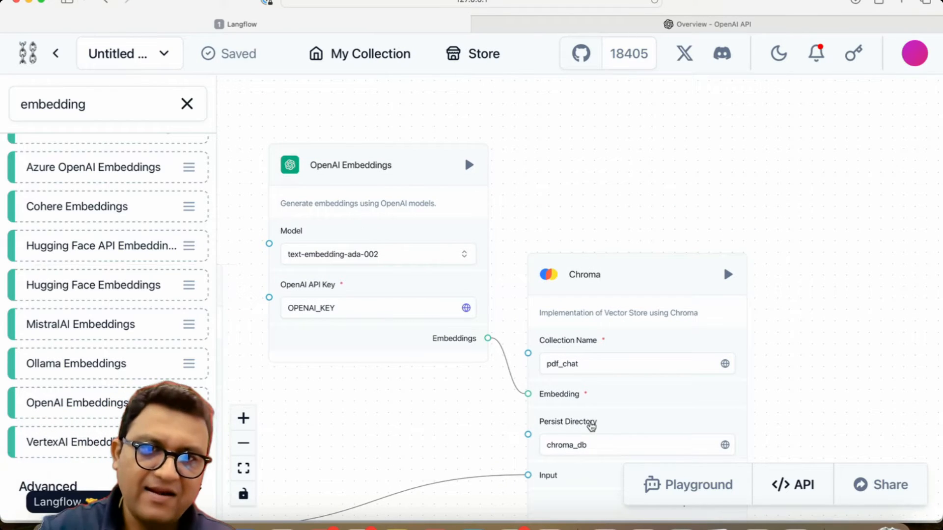
pyautogui.moveTo(463, 429); pyautogui.dragTo(787, 339)
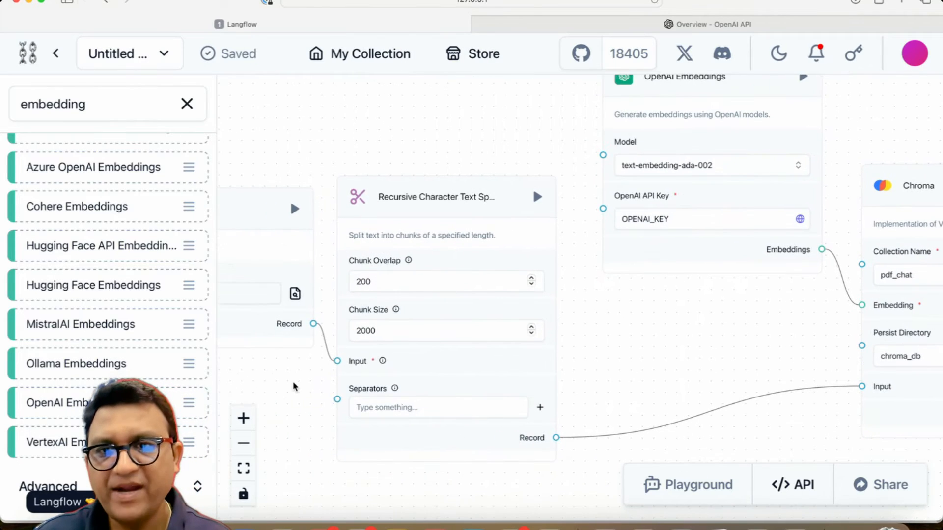
pyautogui.moveTo(294, 387); pyautogui.dragTo(448, 363)
pyautogui.click(450, 267)
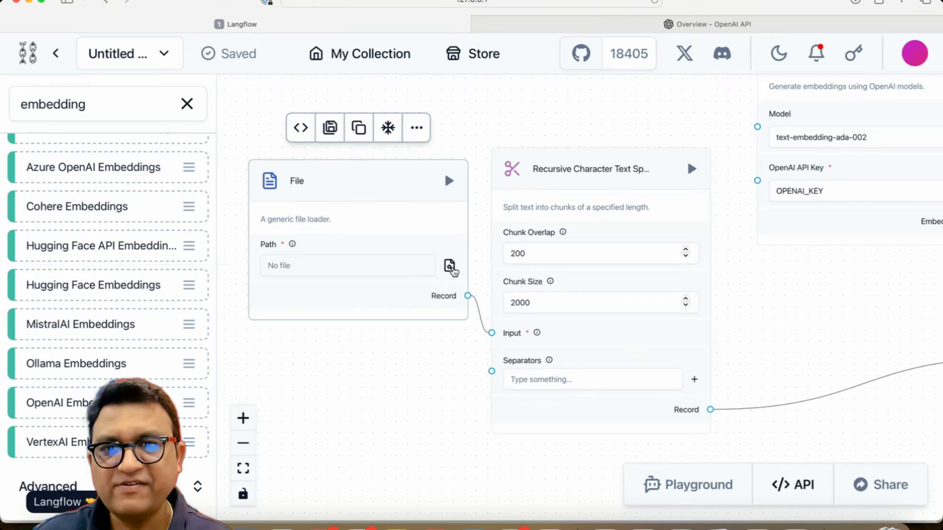
pyautogui.click(651, 145)
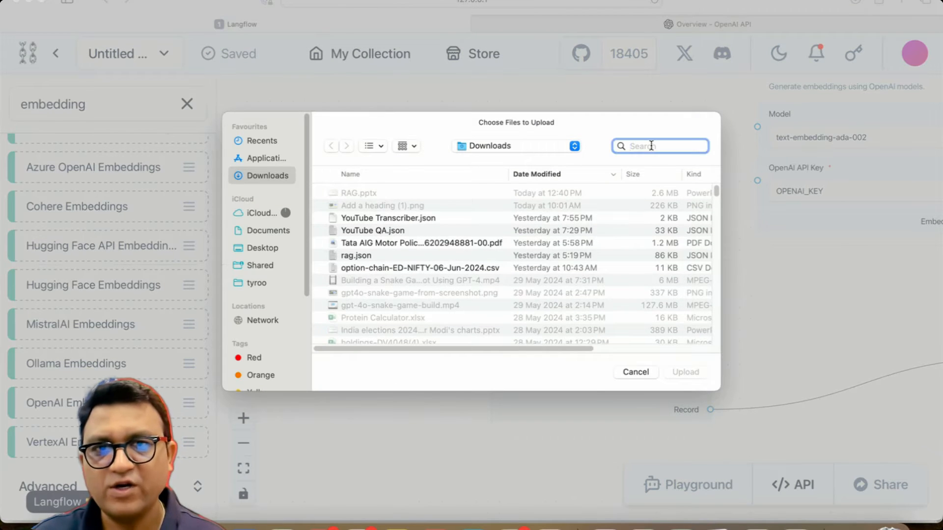
pyautogui.write('infy')
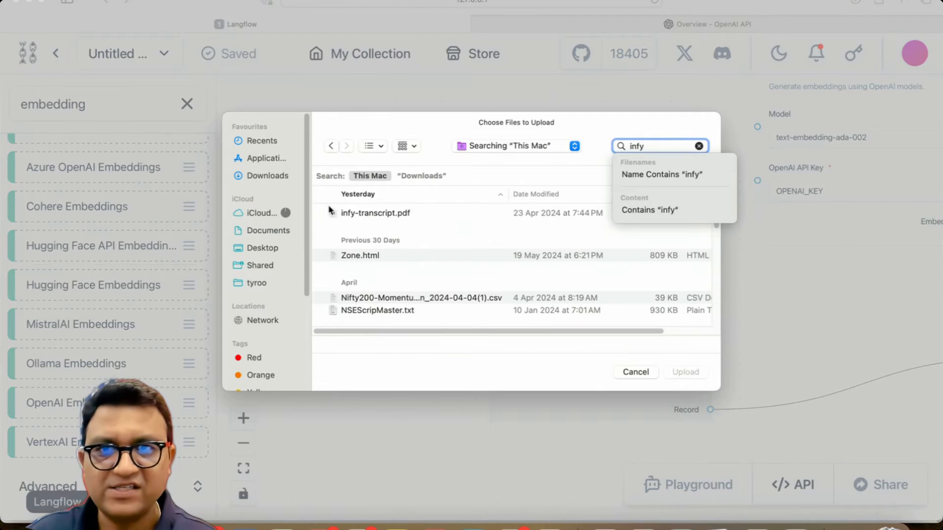
pyautogui.click(395, 212)
pyautogui.press('Return')
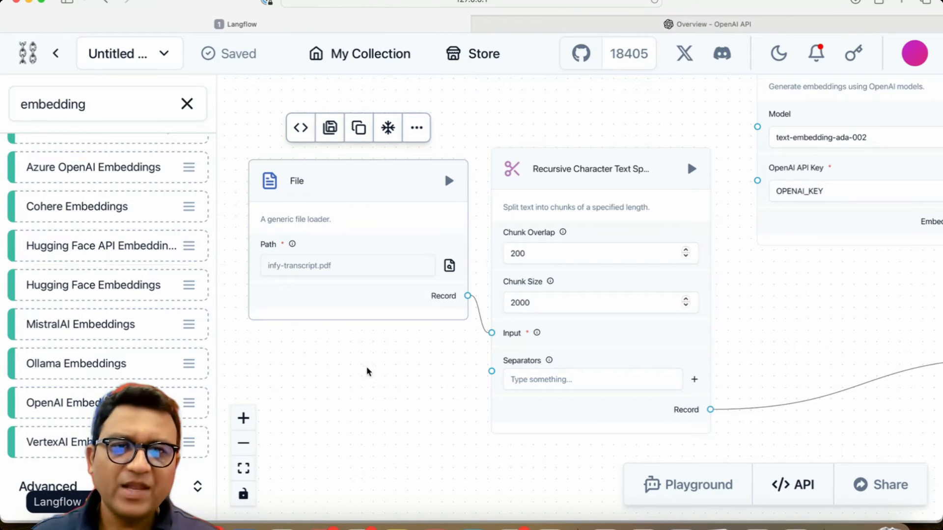
# Step: Clear the component search and add Chat Input, Prompt and Text Input components to the canvas
pyautogui.scroll(-5, 358, 390)
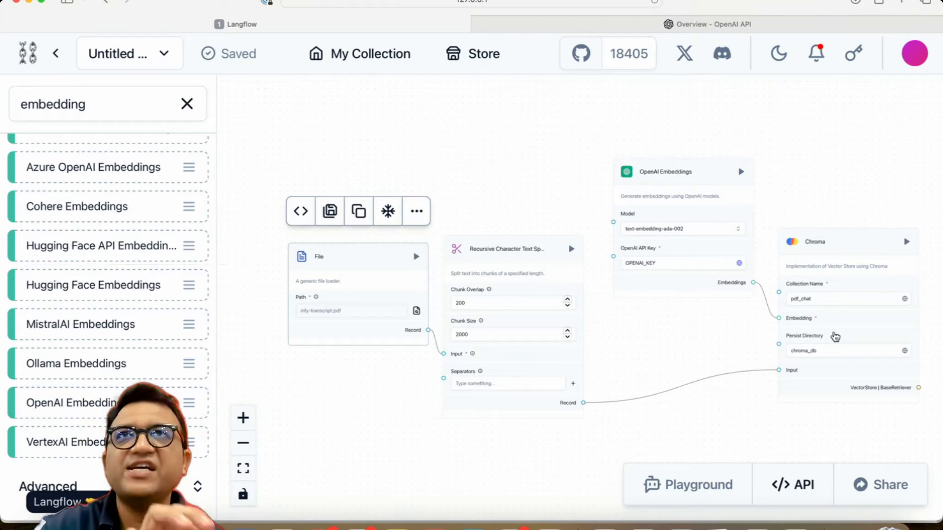
pyautogui.moveTo(774, 420); pyautogui.dragTo(747, 360)
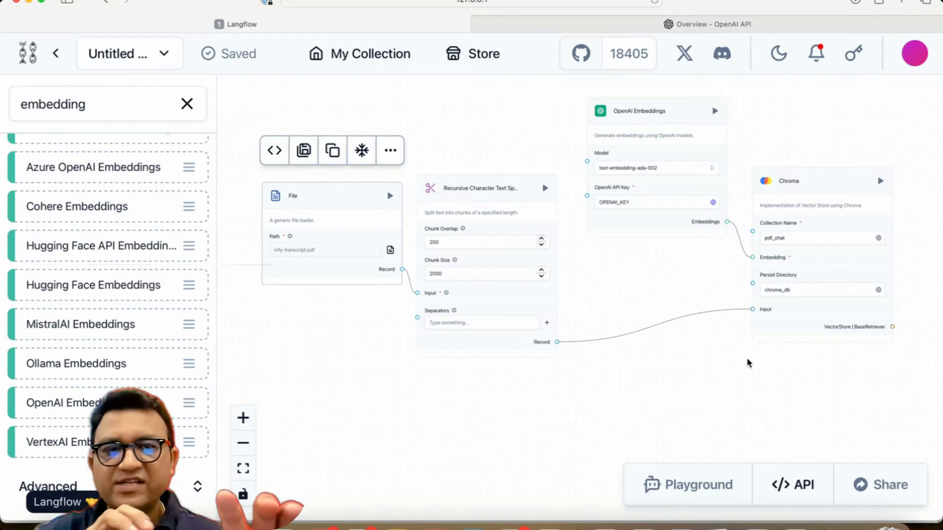
pyautogui.moveTo(719, 422); pyautogui.dragTo(712, 288)
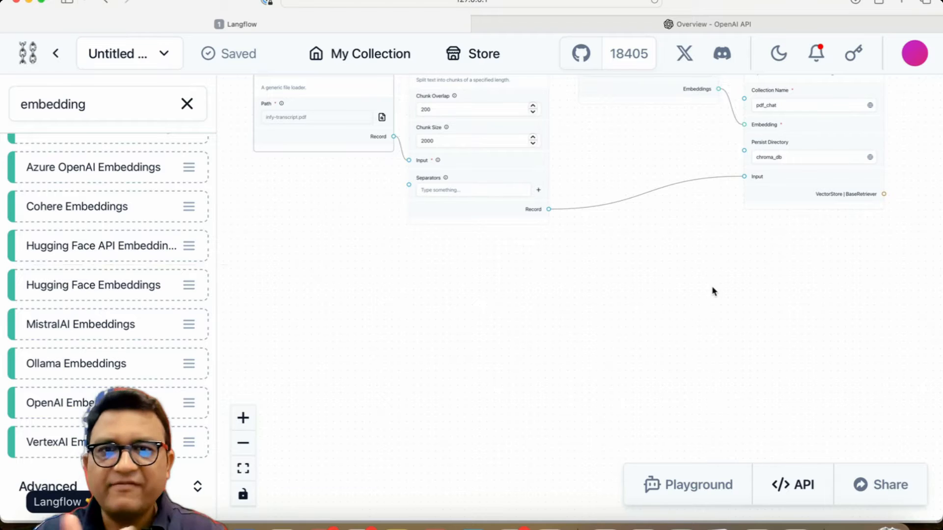
pyautogui.click(187, 104)
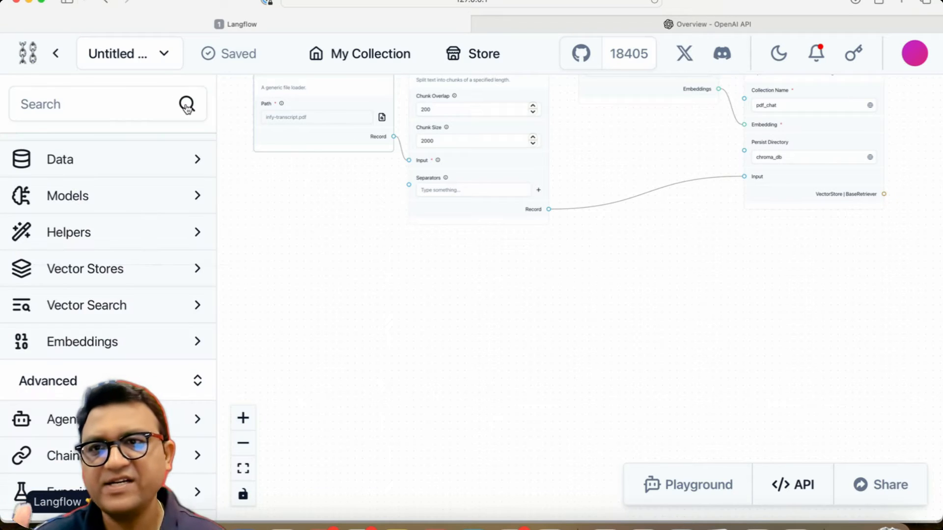
pyautogui.scroll(3, 97, 261)
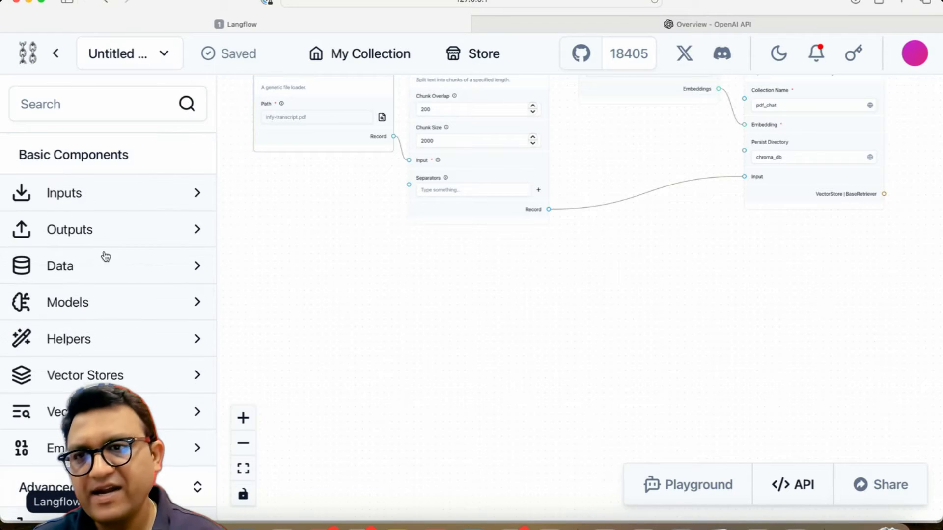
pyautogui.click(103, 202)
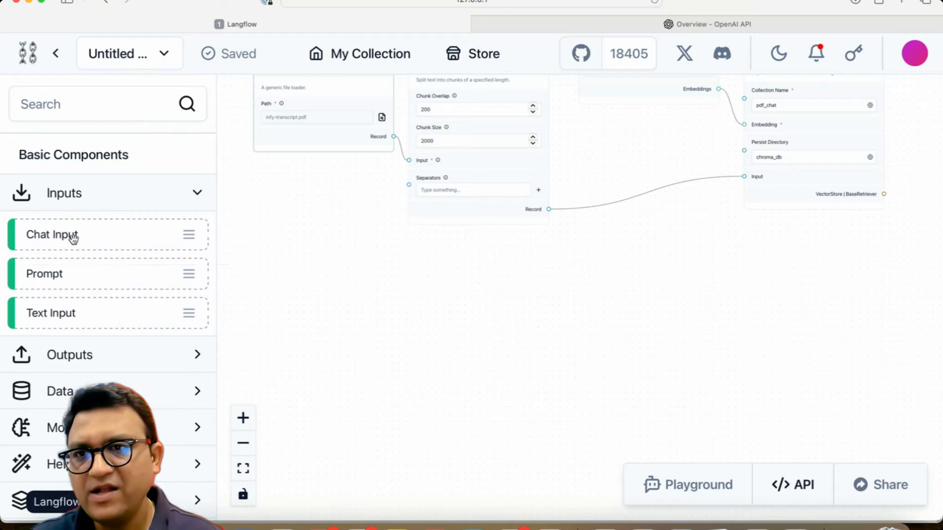
pyautogui.moveTo(72, 235); pyautogui.dragTo(338, 307)
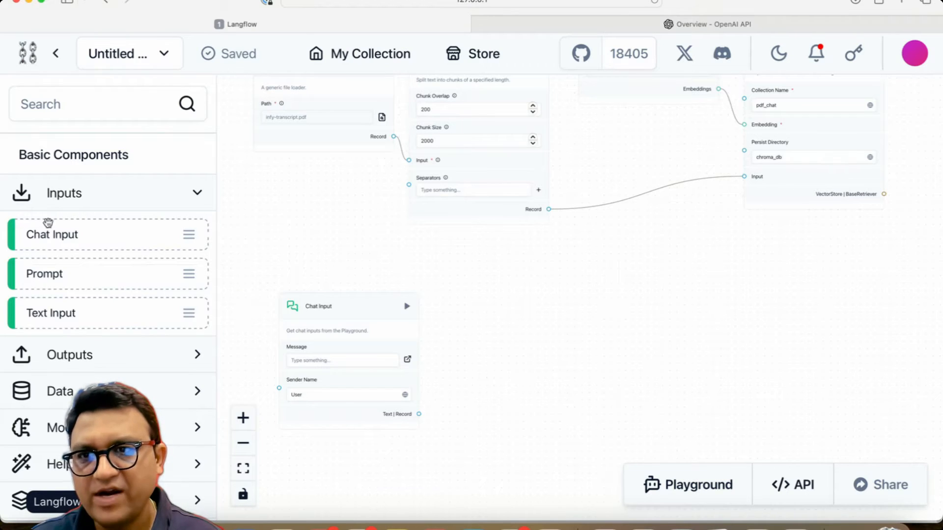
pyautogui.moveTo(54, 274); pyautogui.dragTo(527, 302)
pyautogui.moveTo(82, 305); pyautogui.dragTo(255, 233)
# Step: Rearrange the Text Input and Chat Input components on the canvas so they no longer overlap
pyautogui.scroll(5, 466, 386)
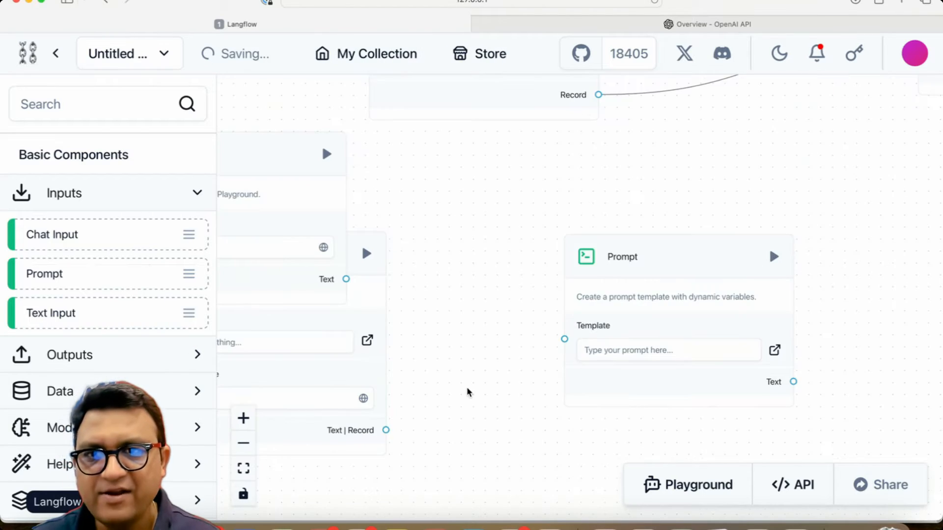
pyautogui.moveTo(467, 387); pyautogui.dragTo(627, 354)
pyautogui.moveTo(385, 113); pyautogui.dragTo(327, 220)
pyautogui.click(575, 381)
pyautogui.scroll(-2, 577, 382)
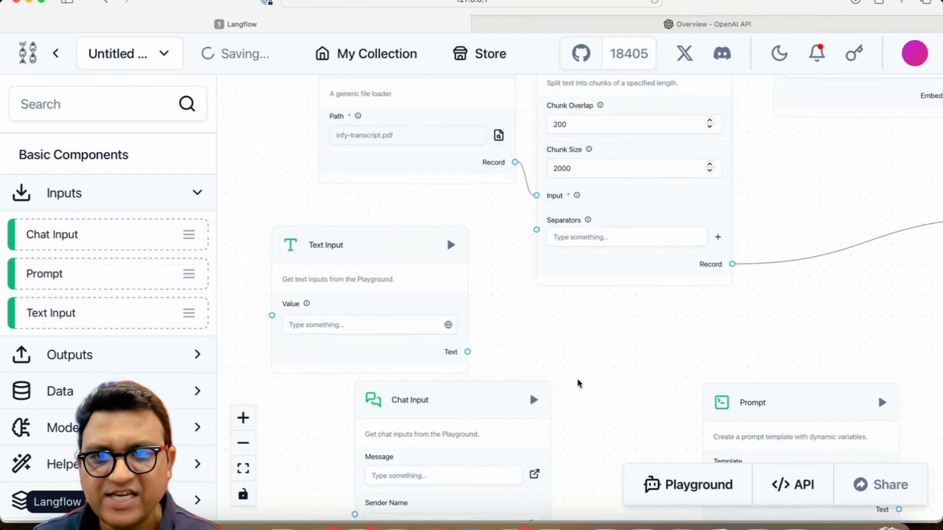
pyautogui.moveTo(473, 406); pyautogui.dragTo(533, 390)
pyautogui.scroll(3, 627, 347)
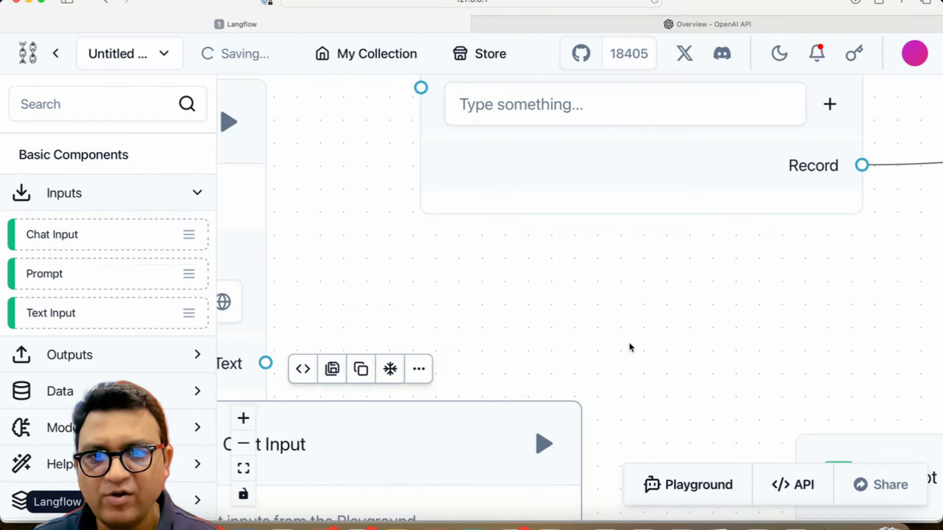
pyautogui.moveTo(627, 348); pyautogui.dragTo(767, 131)
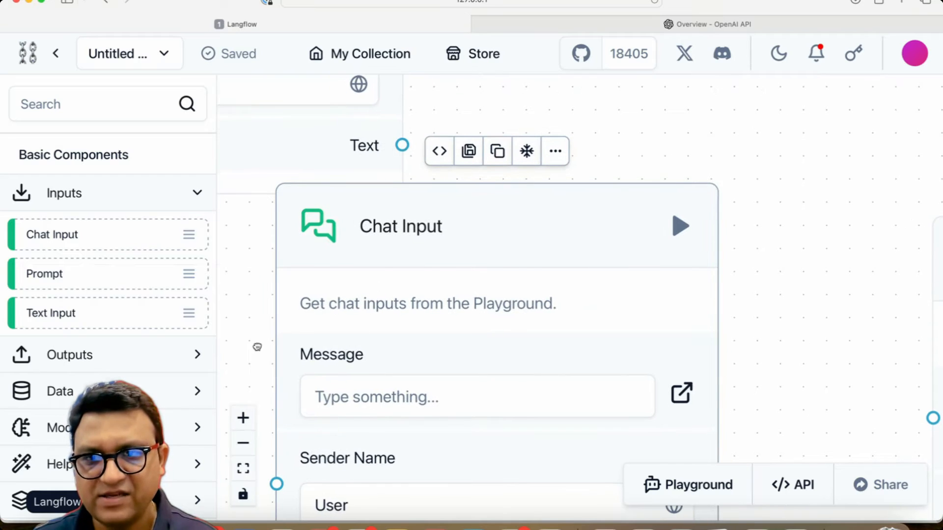
pyautogui.moveTo(256, 347); pyautogui.dragTo(287, 278)
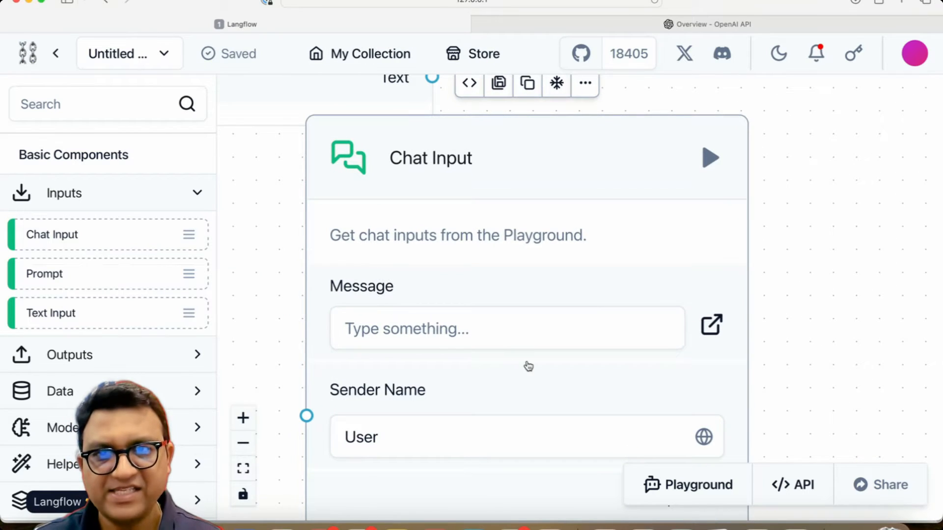
pyautogui.scroll(-5, 841, 354)
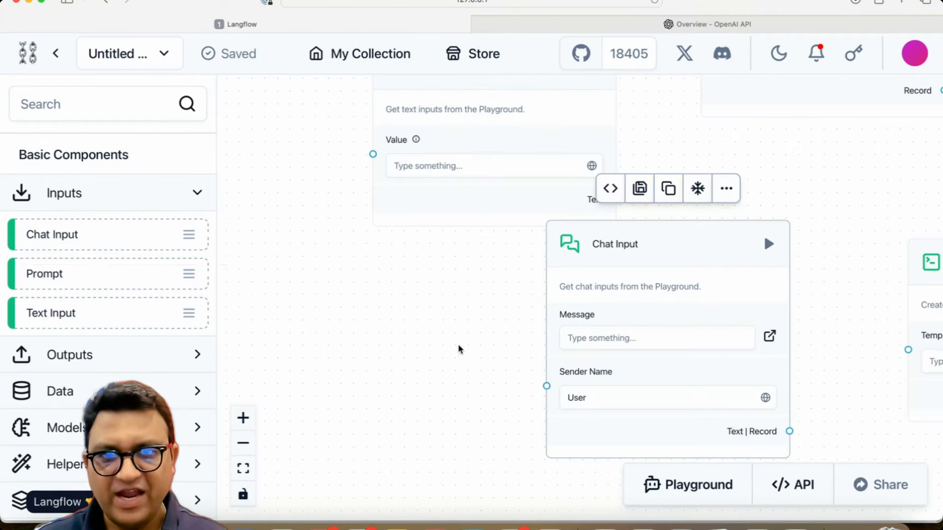
pyautogui.moveTo(458, 347); pyautogui.dragTo(259, 326)
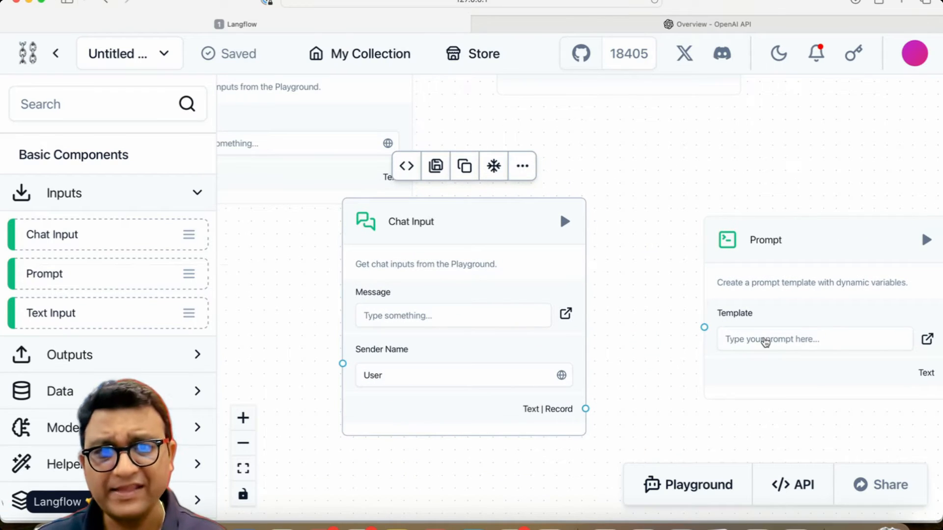
# Step: Open the Prompt template editor and write the role instruction about reading context and answering basis the context, followed by "You are provided with the following"
pyautogui.click(765, 339)
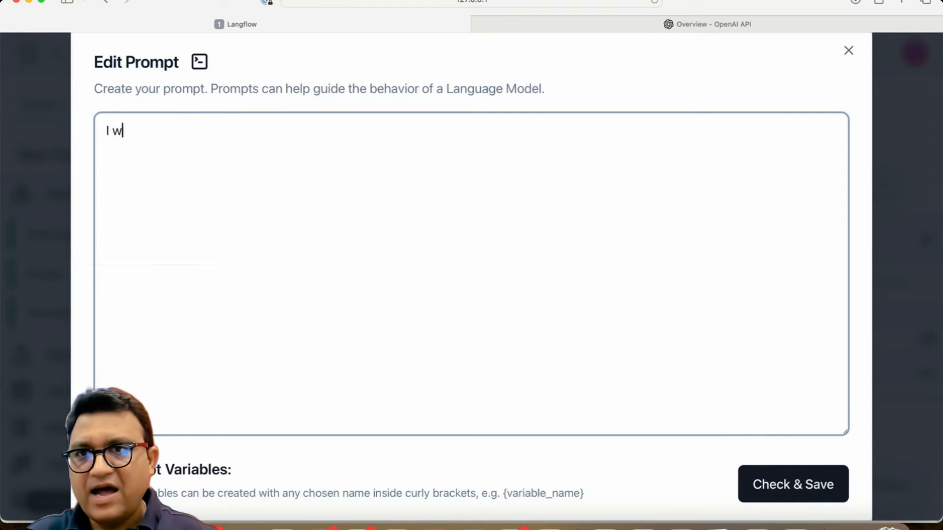
pyautogui.write('I want your ')
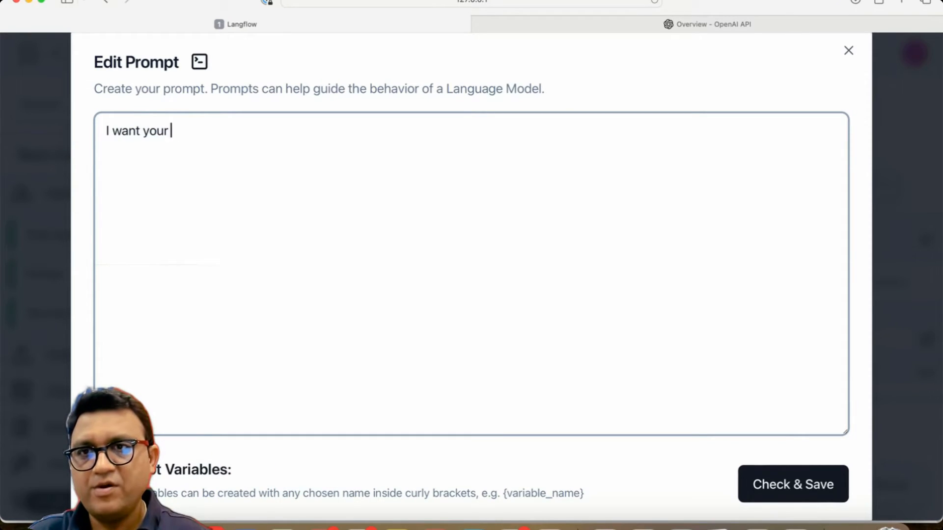
pyautogui.press('BackSpace')
pyautogui.press('BackSpace')
pyautogui.write(' to act like an ')
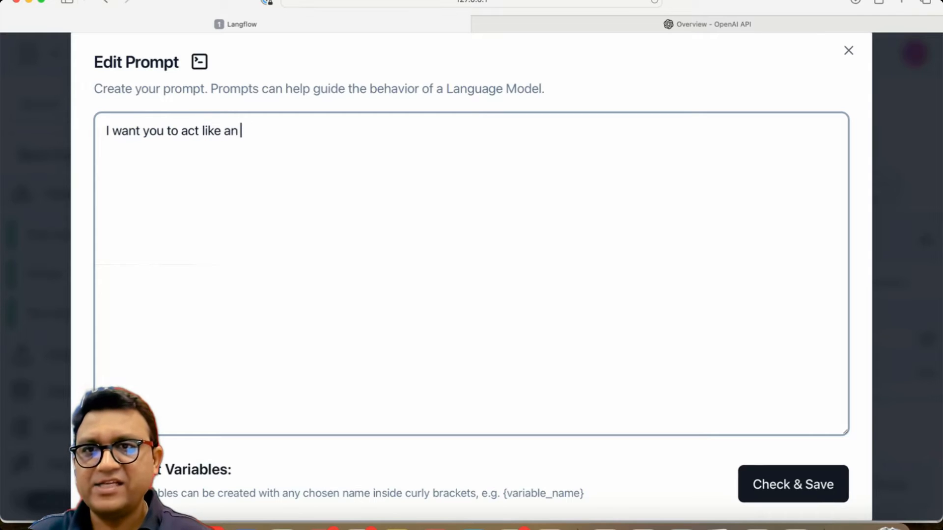
pyautogui.write('expert')
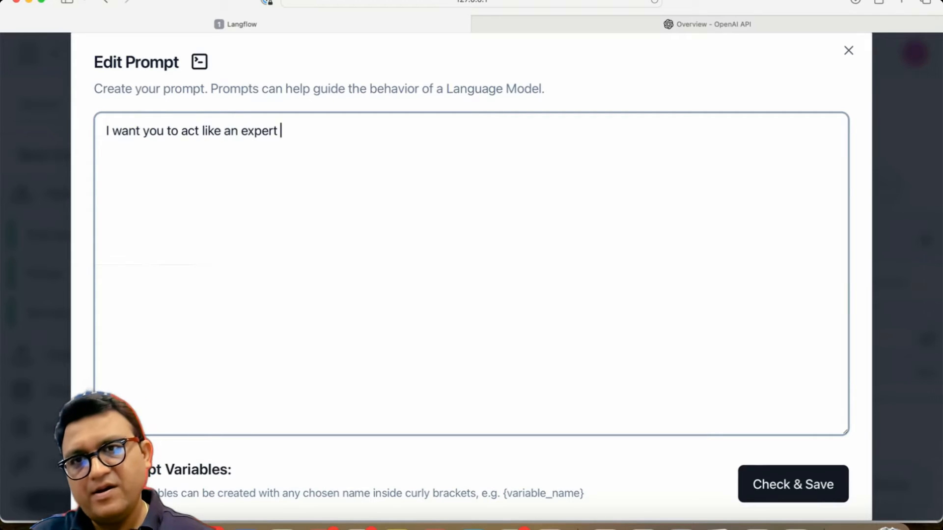
pyautogui.write(' at reading ')
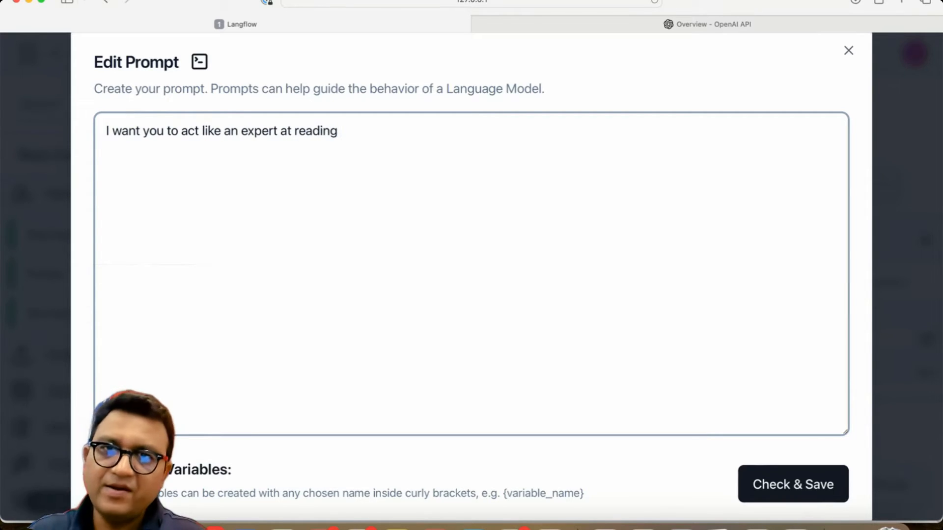
pyautogui.write('context information ')
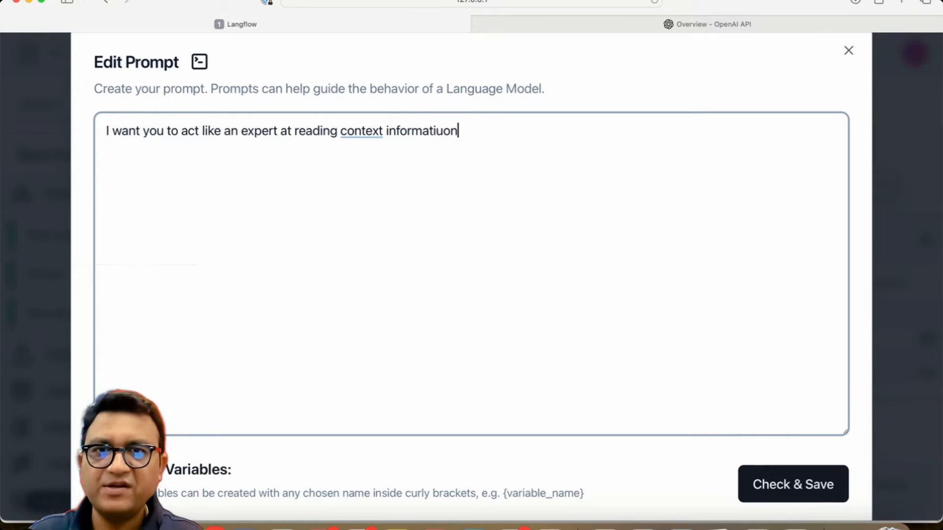
pyautogui.write('and giving answer')
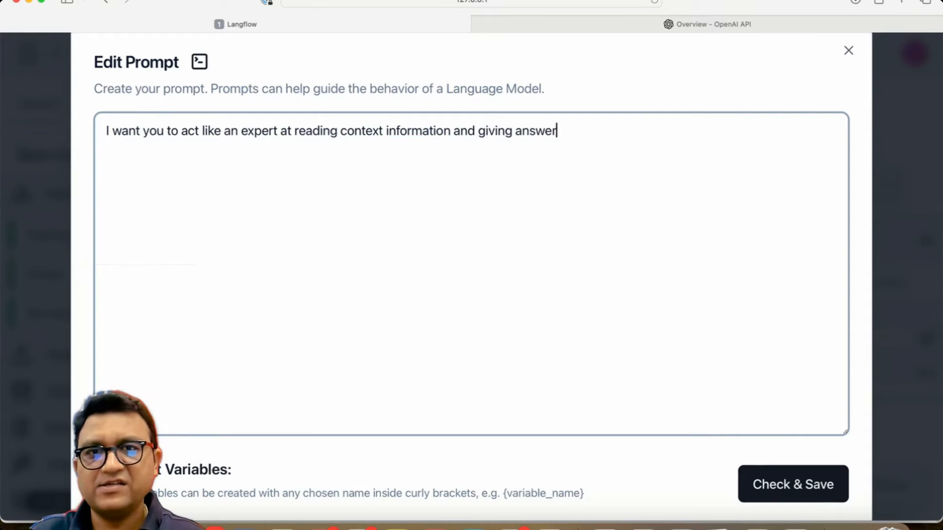
pyautogui.write(' basis the context.')
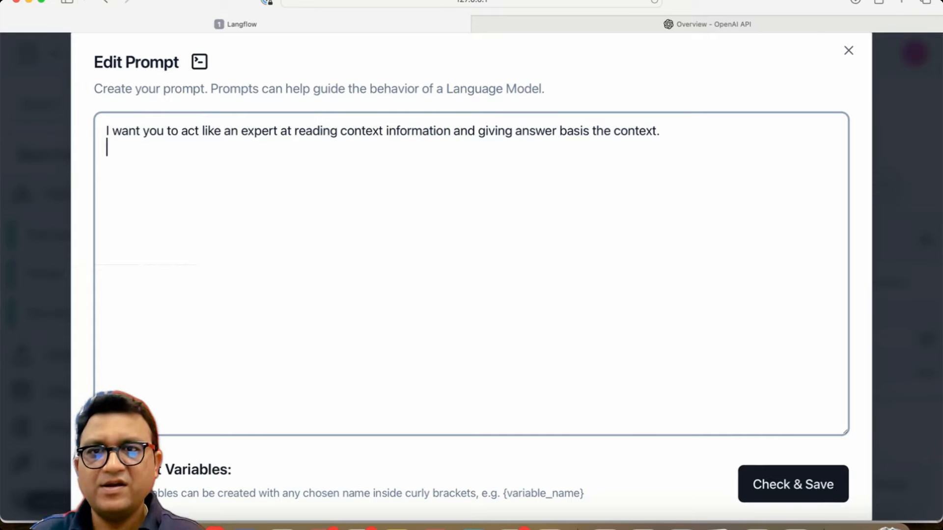
pyautogui.write('You are provided')
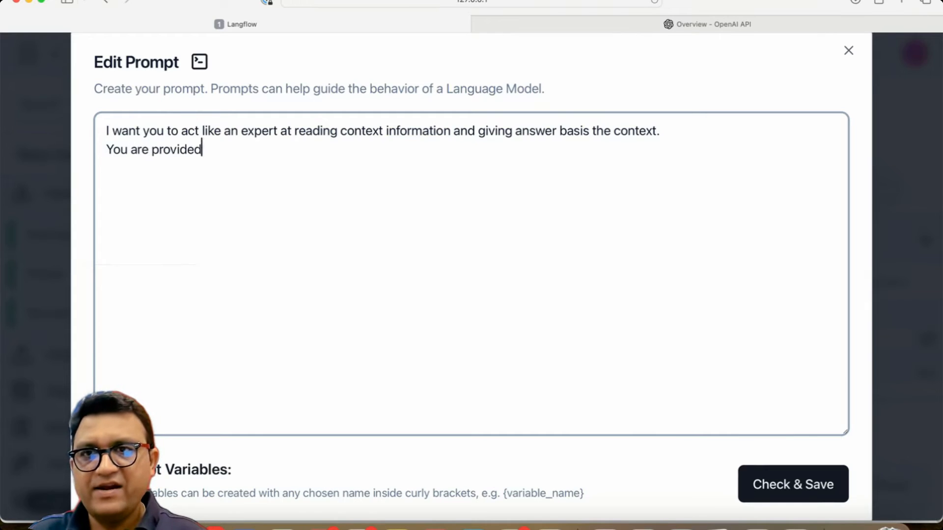
pyautogui.write(' with the following ')
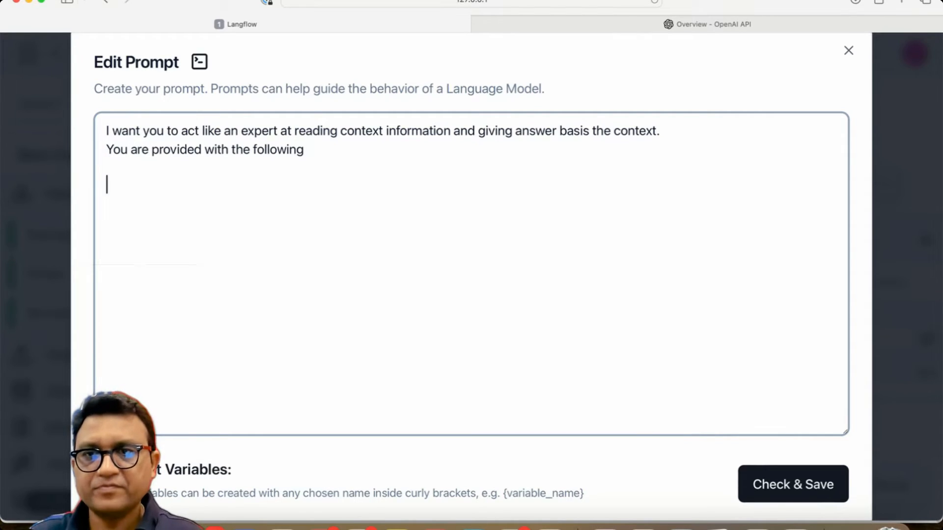
pyautogui.write('Context : {')
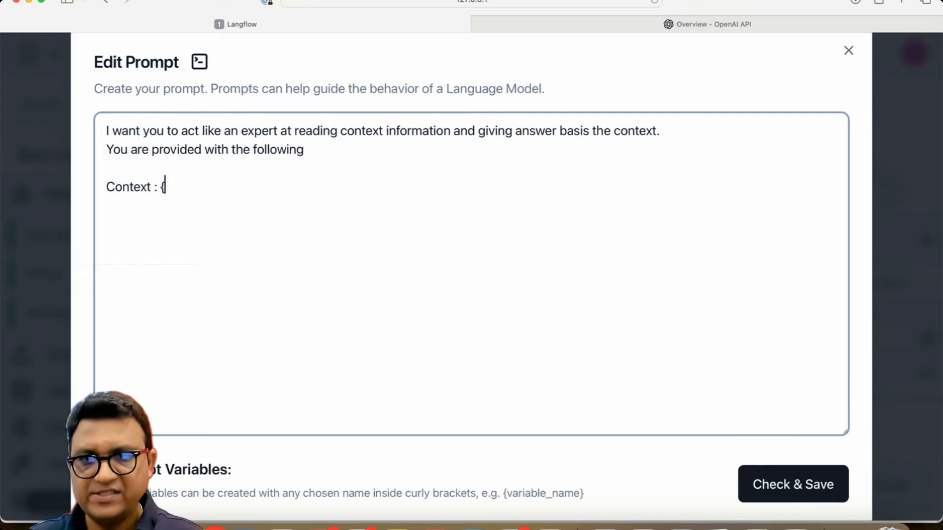
pyautogui.write('conte')
# Step: Add a line "Context : {context}" to the prompt template
pyautogui.press('BackSpace')
pyautogui.press('BackSpace')
pyautogui.press('BackSpace')
pyautogui.press('BackSpace')
pyautogui.write('onte')
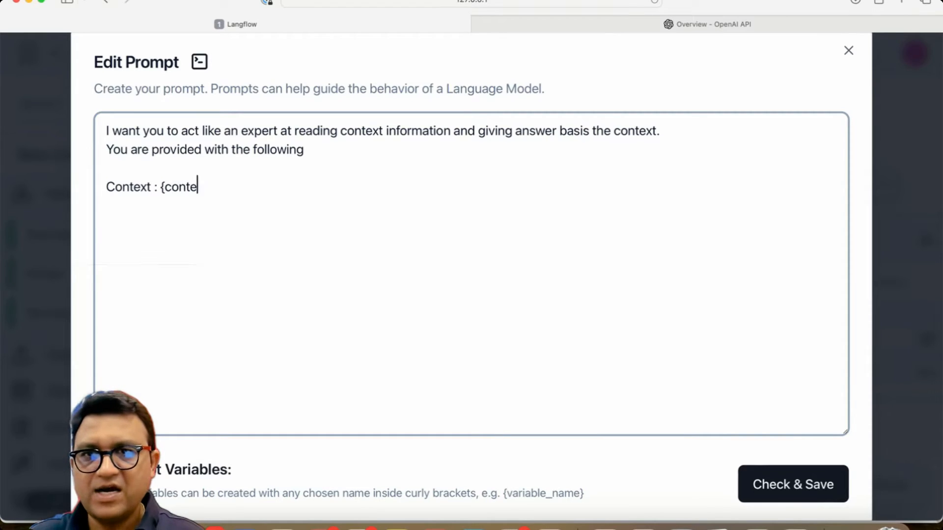
pyautogui.write('xt}')
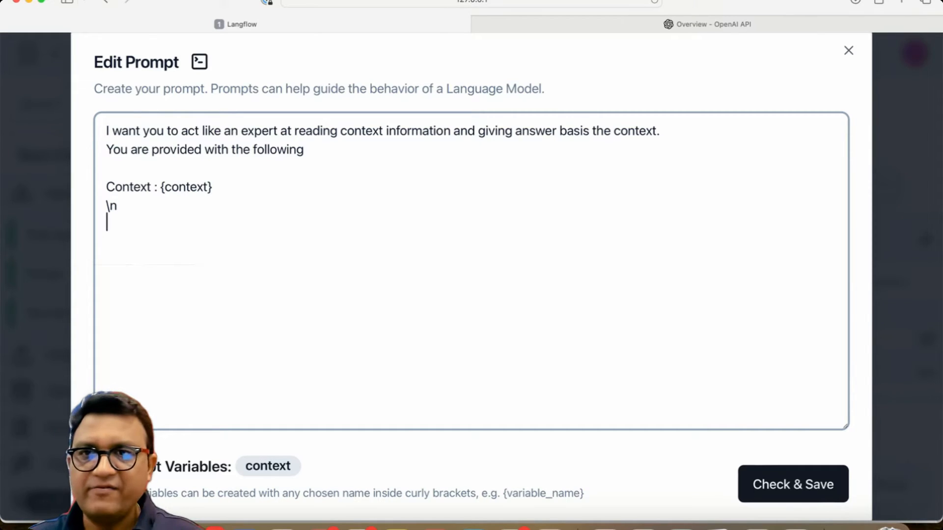
# Step: Add a "Message History : {history}" line to the template, each variable line separated by \n
pyautogui.write('Hisotry')
pyautogui.press('BackSpace')
pyautogui.press('BackSpace')
pyautogui.press('BackSpace')
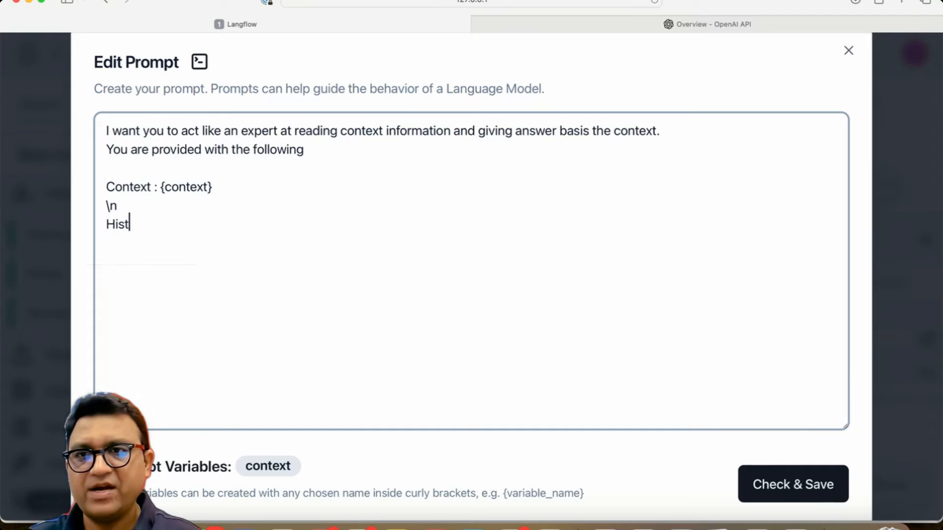
pyautogui.write('Message History : {')
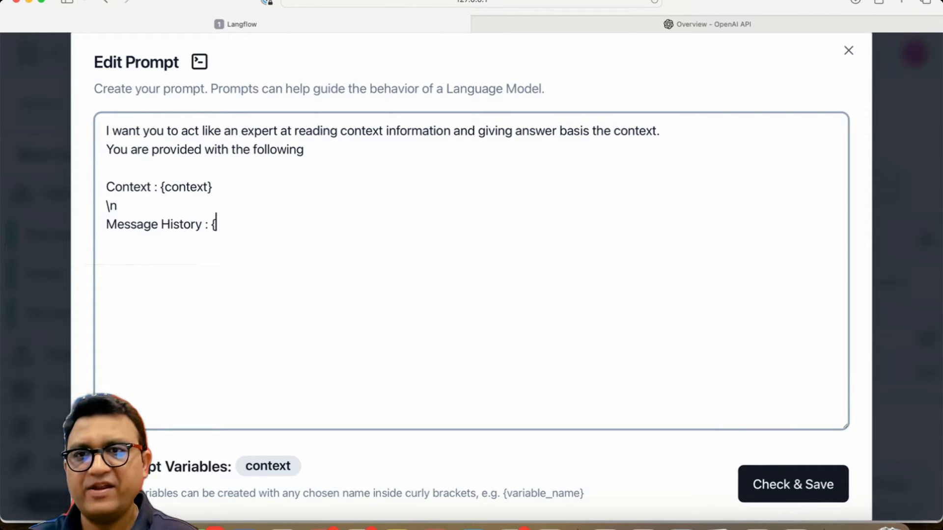
pyautogui.write('history')
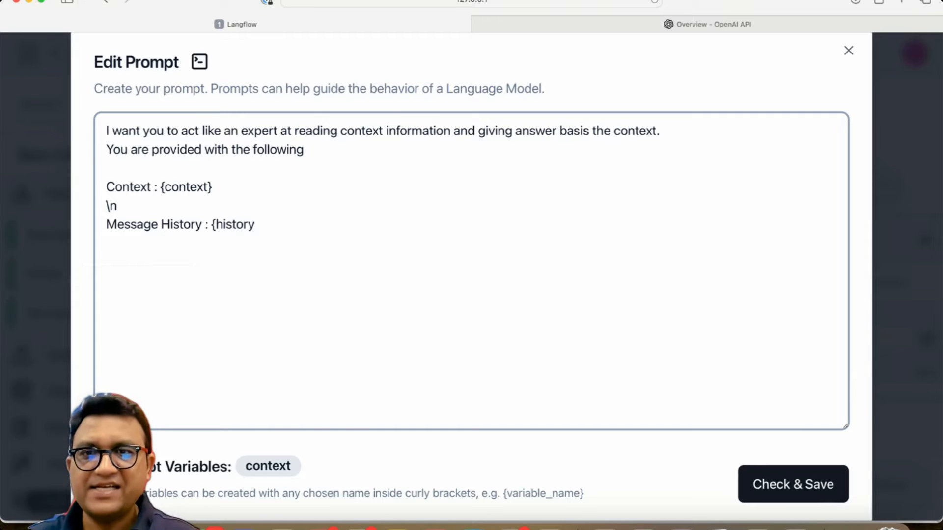
pyautogui.write('}')
pyautogui.press('Return')
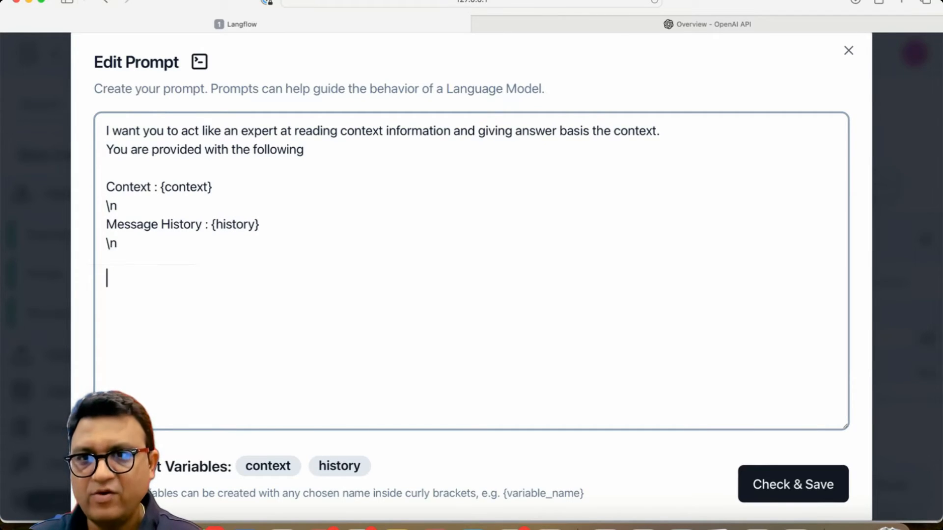
# Step: Add "Question : {question}" and an "Answer:" line, leaving blank lines between them
pyautogui.write('uestion :L')
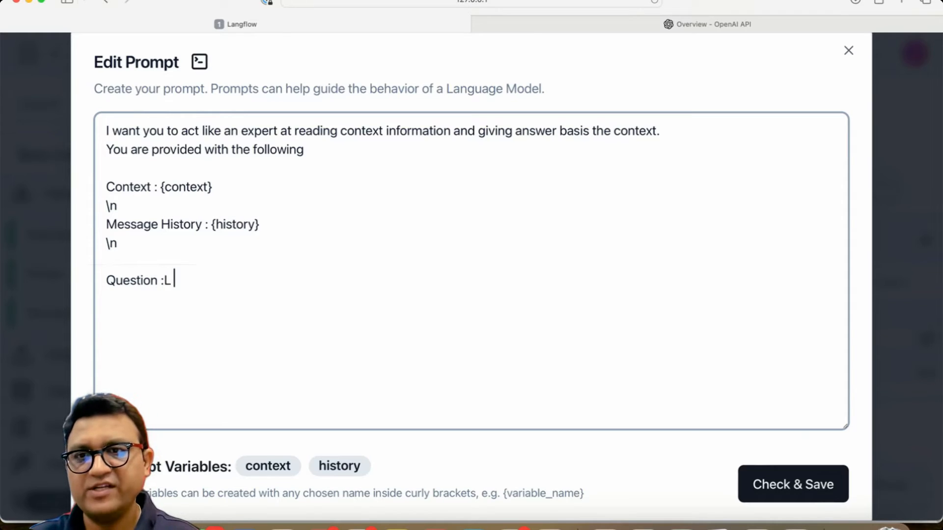
pyautogui.press('BackSpace')
pyautogui.write(' {question}')
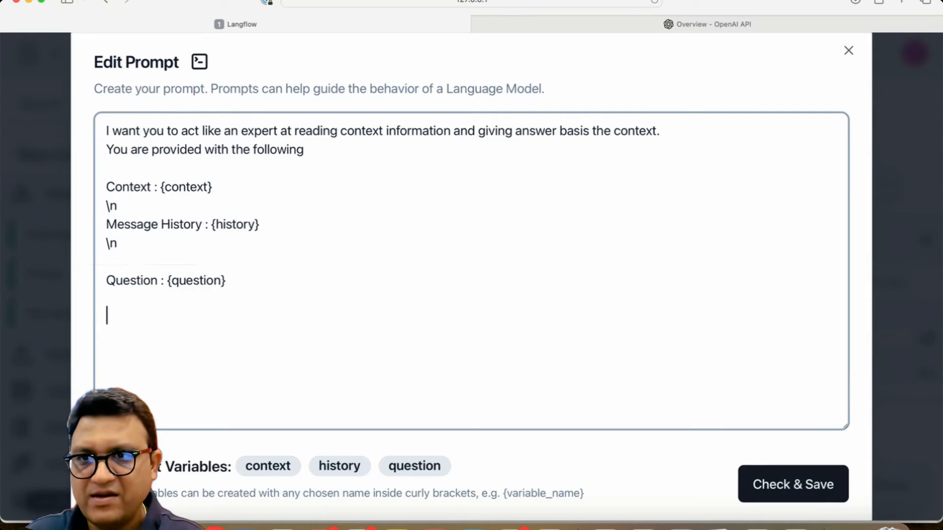
pyautogui.write('Answer:')
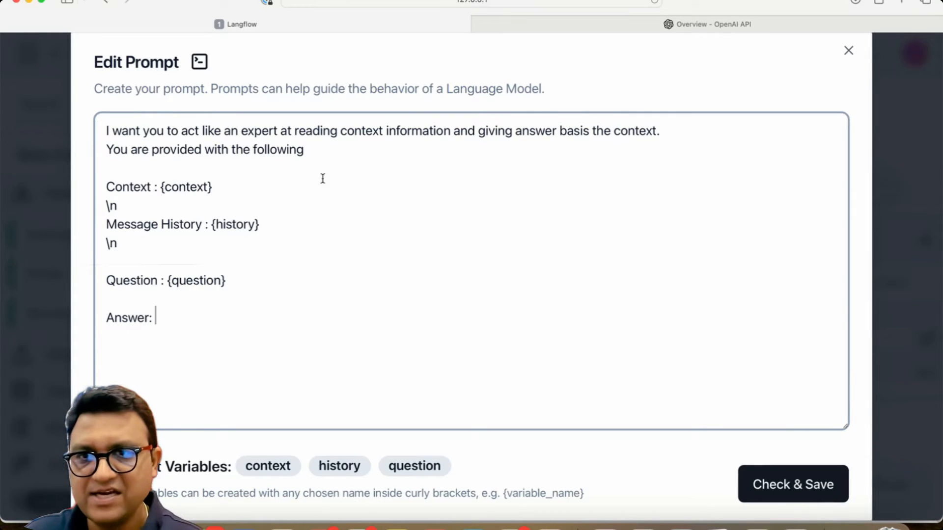
pyautogui.click(253, 285)
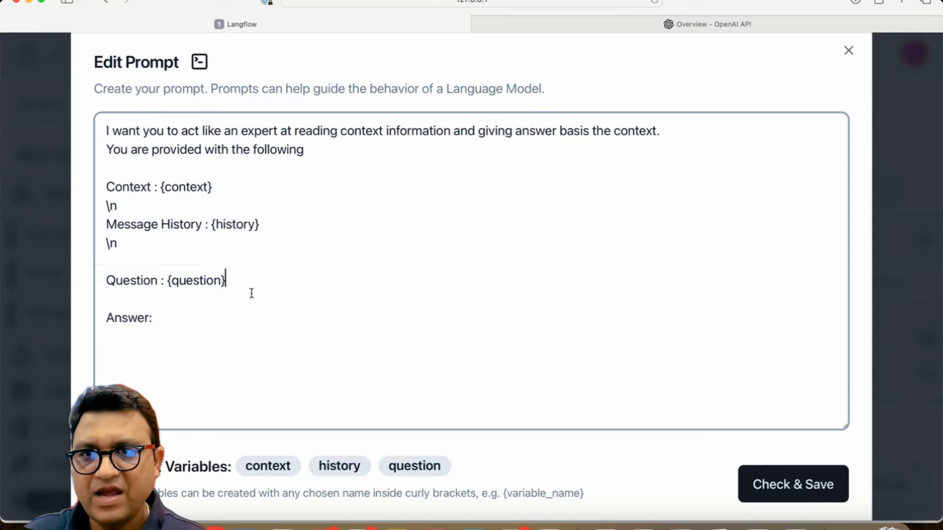
pyautogui.press('Return')
pyautogui.press('Return')
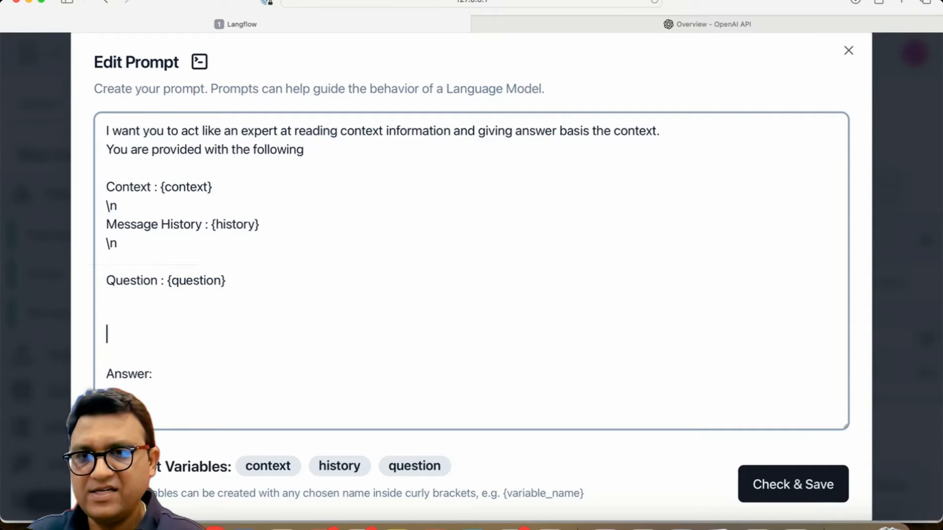
# Step: Insert the instruction "Do not make things up. Use the context and history that is provided to answer the question." above Answer
pyautogui.write('Do')
pyautogui.press('BackSpace')
pyautogui.press('BackSpace')
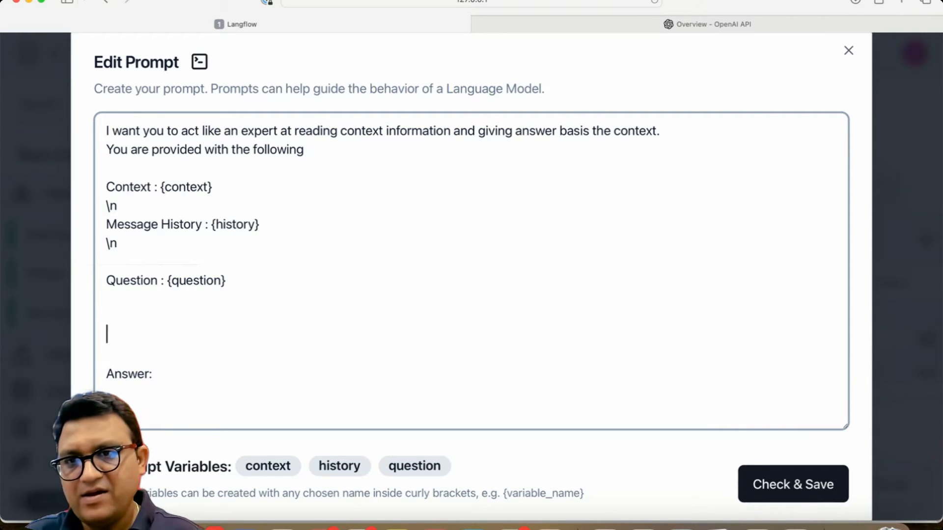
pyautogui.write('Do not make things up')
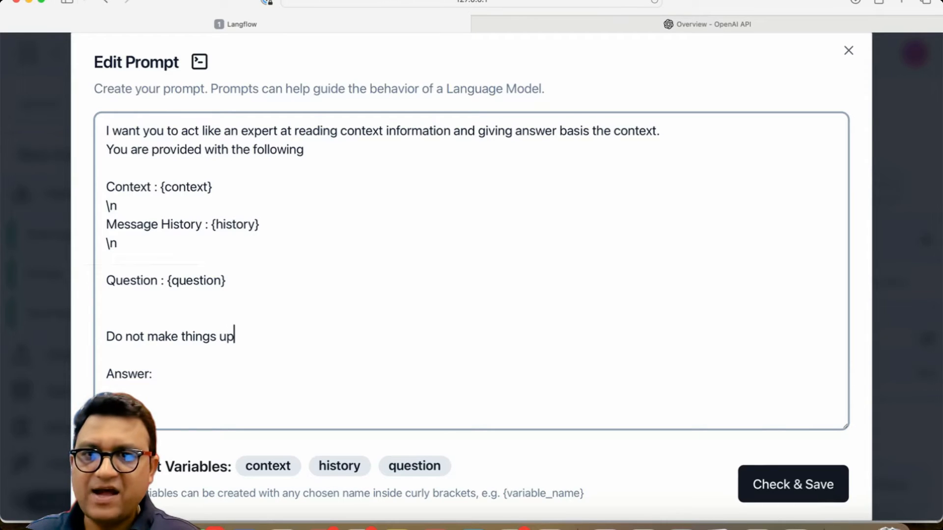
pyautogui.write('. Use the context')
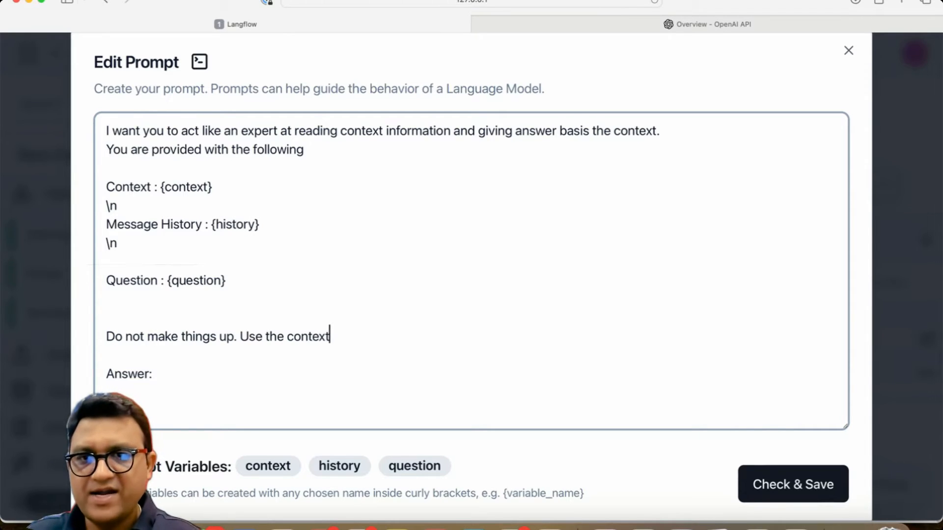
pyautogui.write(' that is provided to answr')
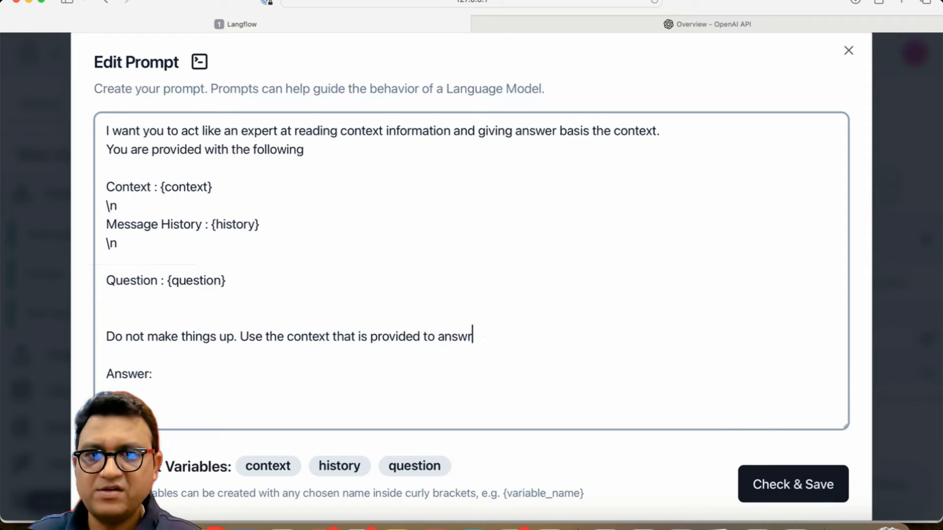
pyautogui.press('BackSpace')
pyautogui.write('er the question.')
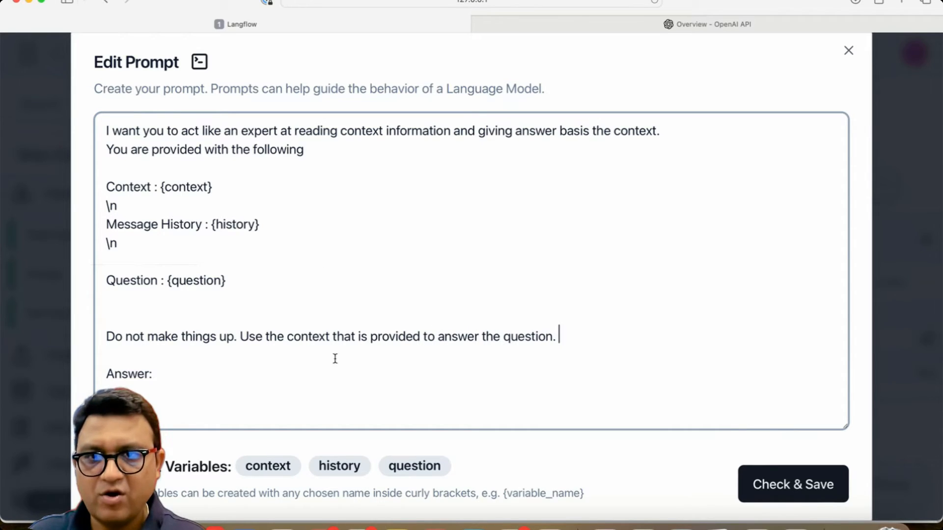
pyautogui.click(333, 336)
pyautogui.write('and history')
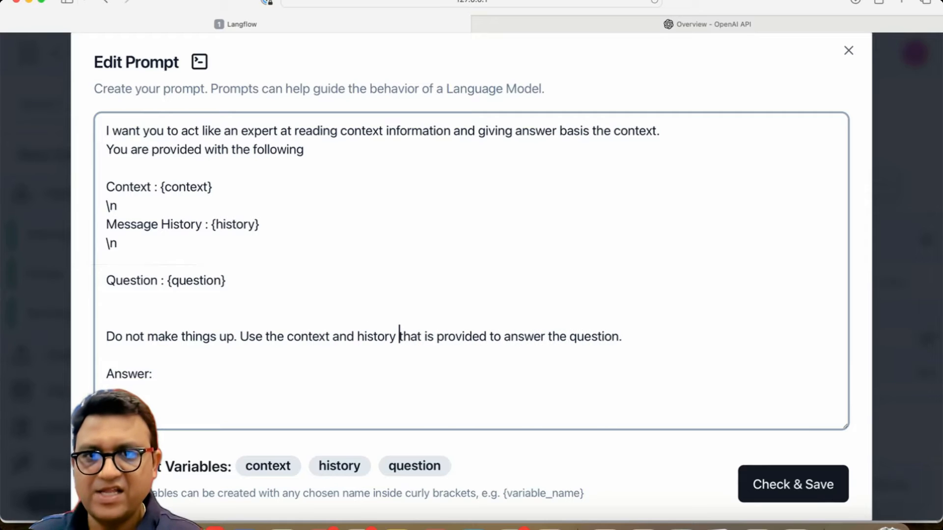
# Step: Append "If there is not enough information in the context and history then let the user know." and save the prompt template
pyautogui.click(630, 332)
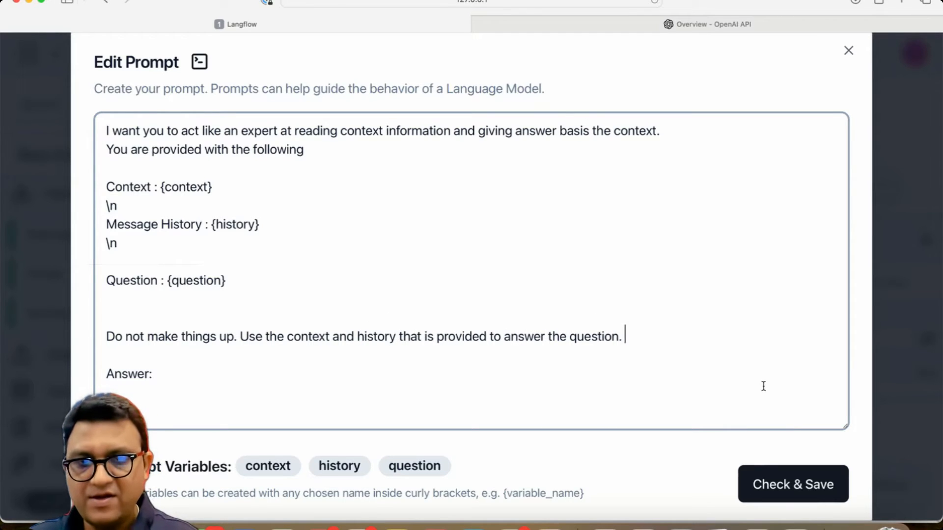
pyautogui.write('If there is not ')
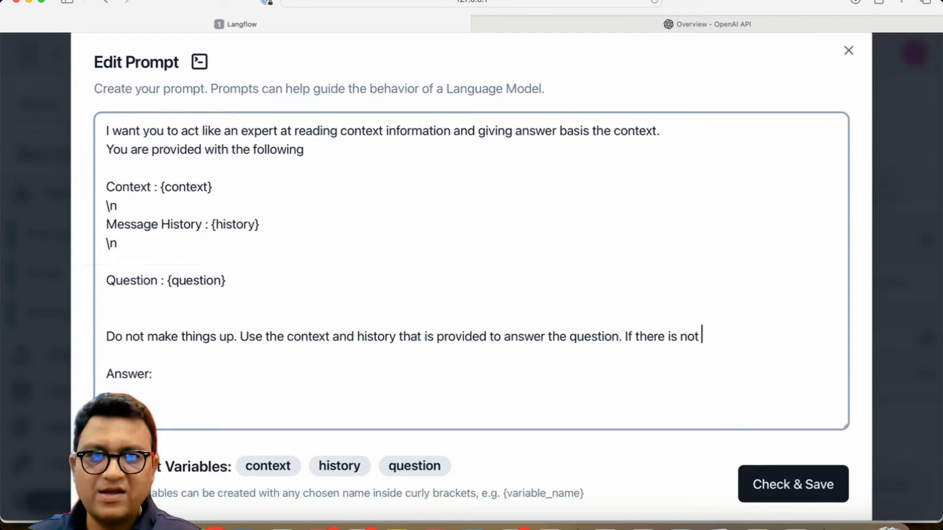
pyautogui.write('enough informat')
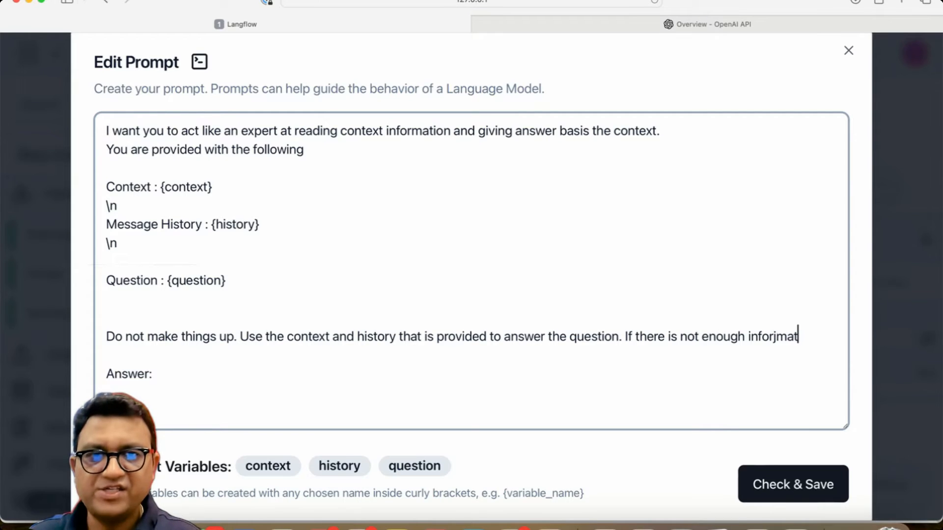
pyautogui.press('BackSpace')
pyautogui.press('BackSpace')
pyautogui.press('BackSpace')
pyautogui.write('mation in the conte')
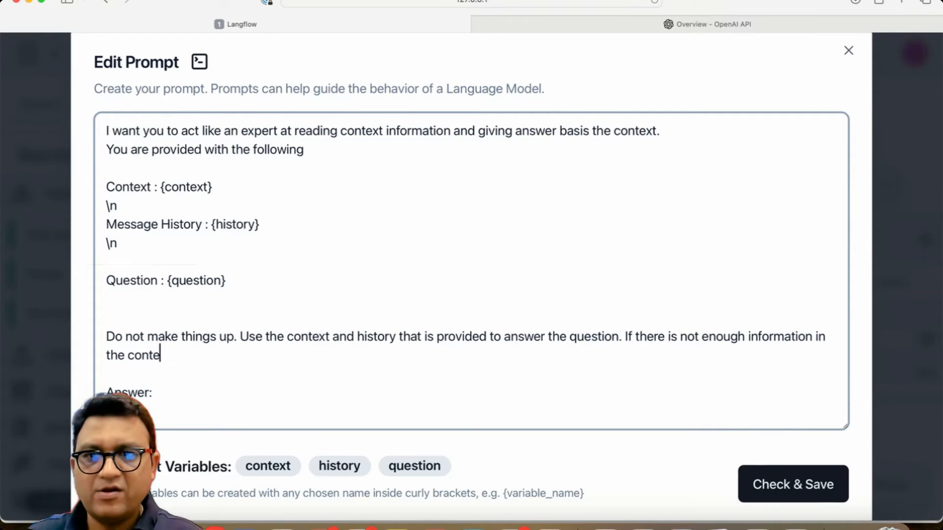
pyautogui.write('xt,')
pyautogui.press('BackSpace')
pyautogui.write('and his')
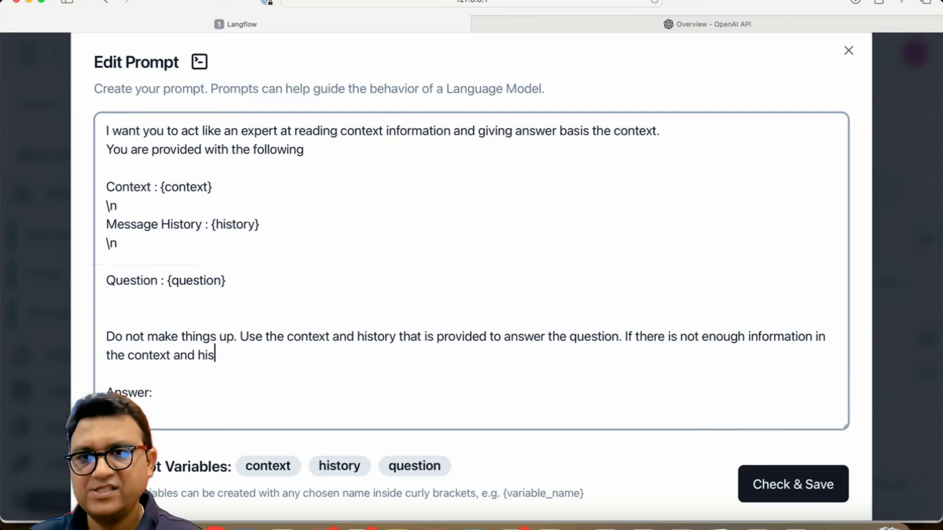
pyautogui.write('tory then let the user know.')
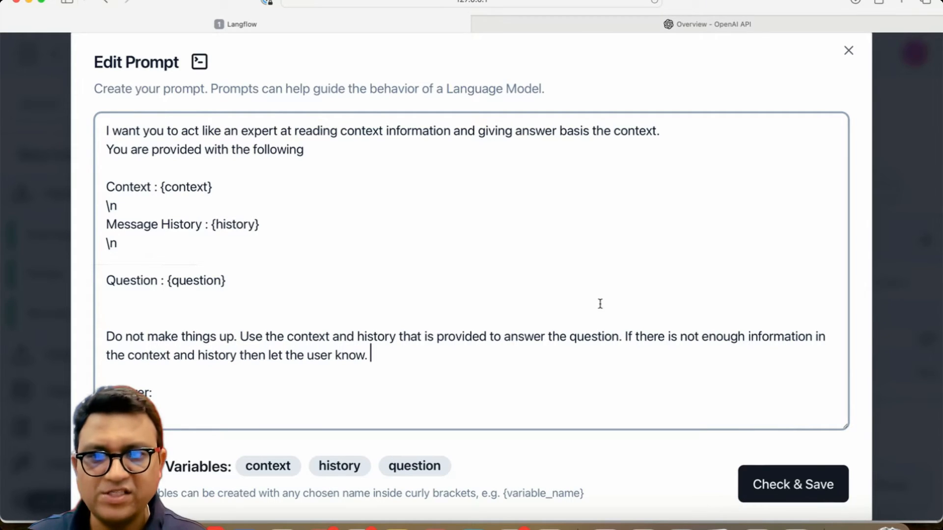
pyautogui.click(787, 484)
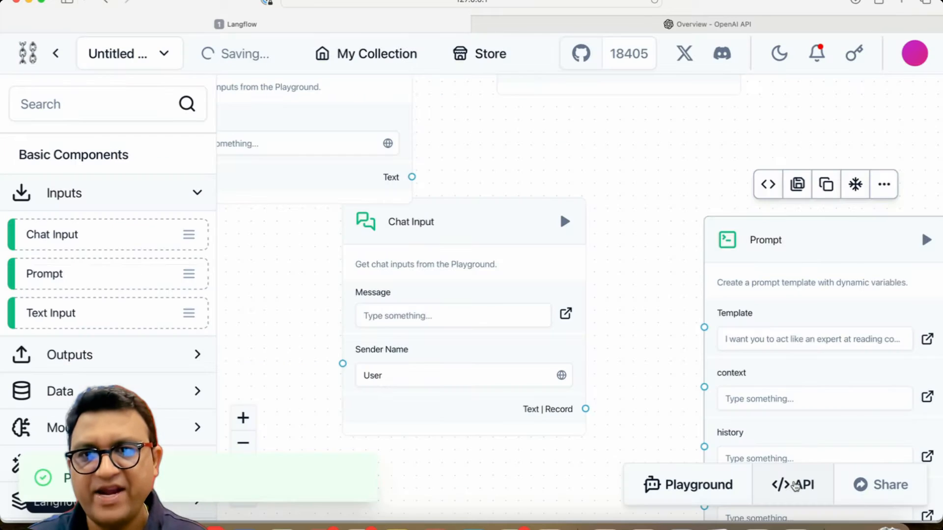
# Step: Connect the Chat Input's Text | Record output to the Prompt's question variable
pyautogui.moveTo(660, 237); pyautogui.dragTo(526, 117)
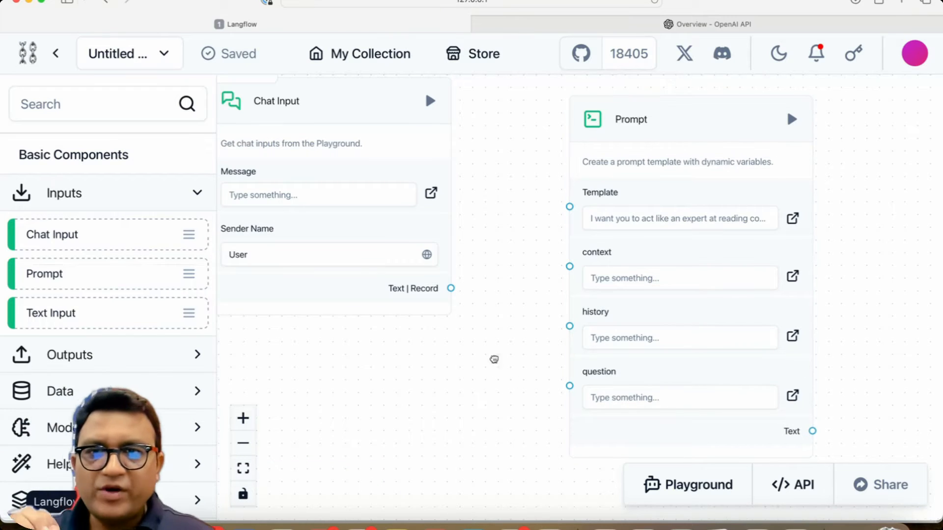
pyautogui.moveTo(494, 360); pyautogui.dragTo(627, 394)
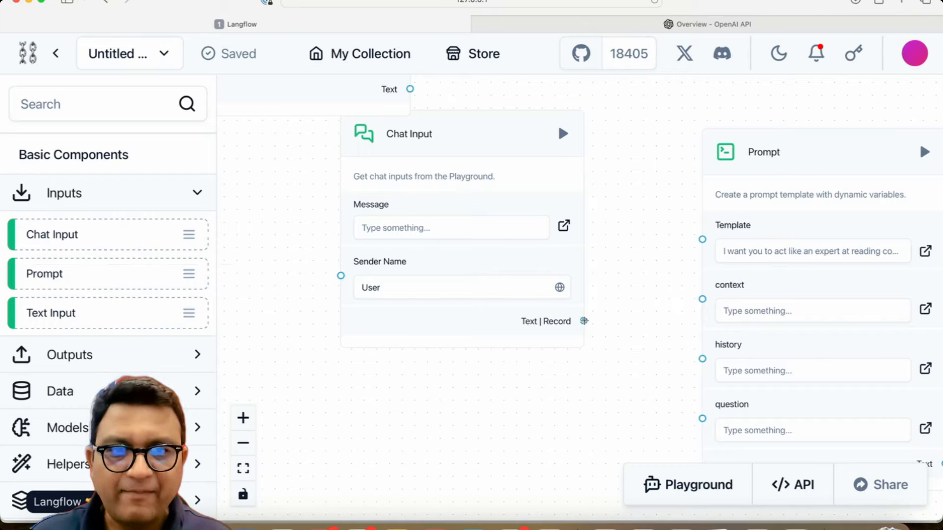
pyautogui.moveTo(584, 320); pyautogui.dragTo(702, 418)
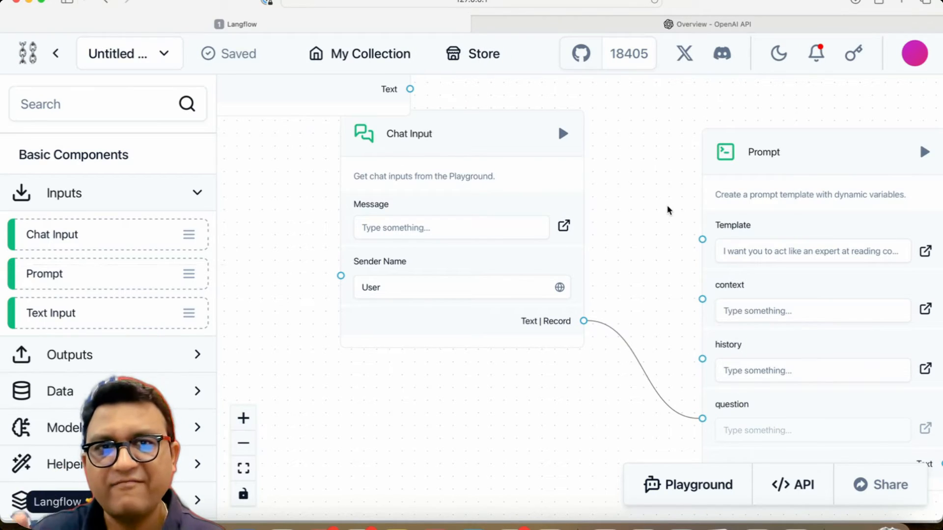
pyautogui.moveTo(671, 190); pyautogui.dragTo(558, 529)
pyautogui.moveTo(785, 336); pyautogui.dragTo(562, 365)
pyautogui.scroll(-10, 562, 373)
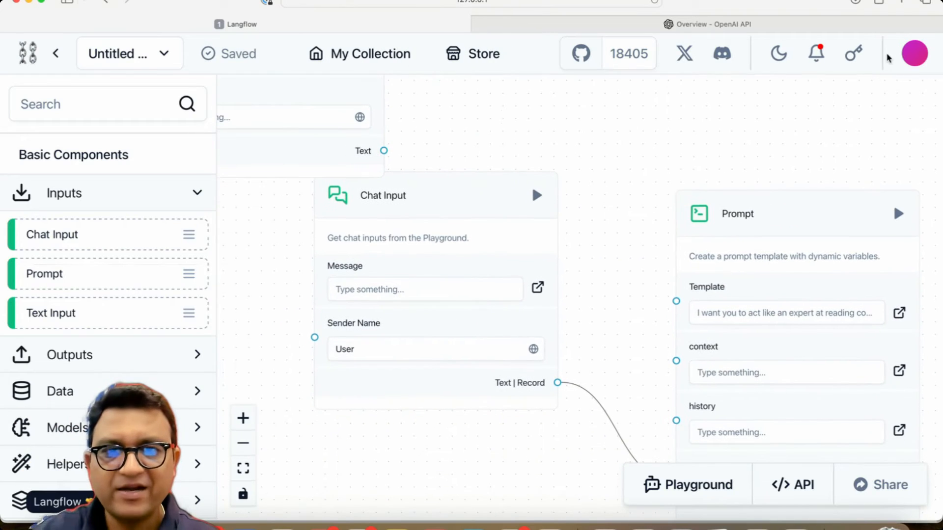
# Step: Search components for memory and place a Chat Memory component below the Chat Input
pyautogui.moveTo(620, 306); pyautogui.dragTo(656, 214)
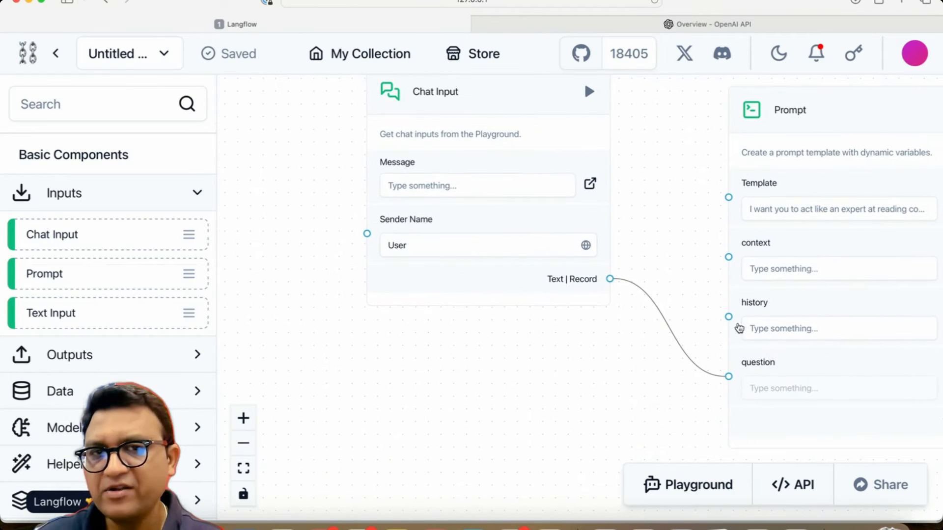
pyautogui.moveTo(591, 429); pyautogui.dragTo(722, 427)
pyautogui.click(72, 100)
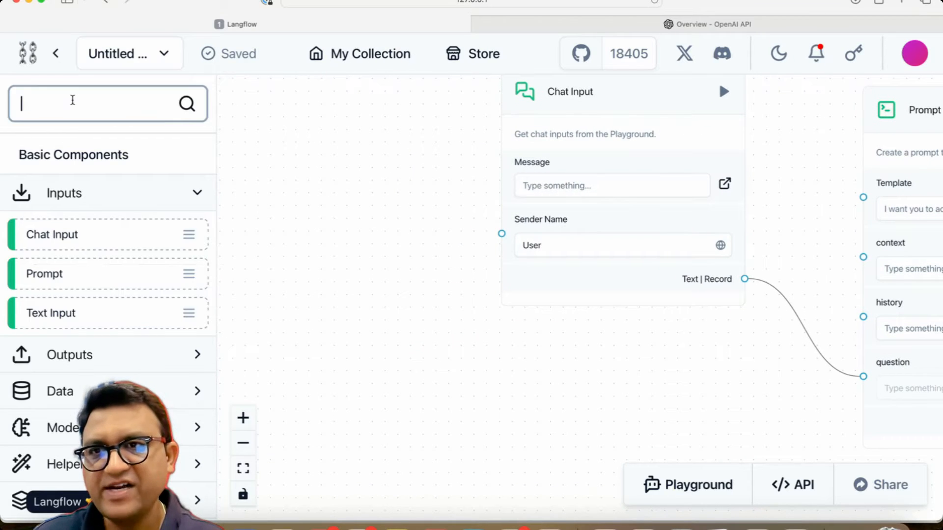
pyautogui.write('memor')
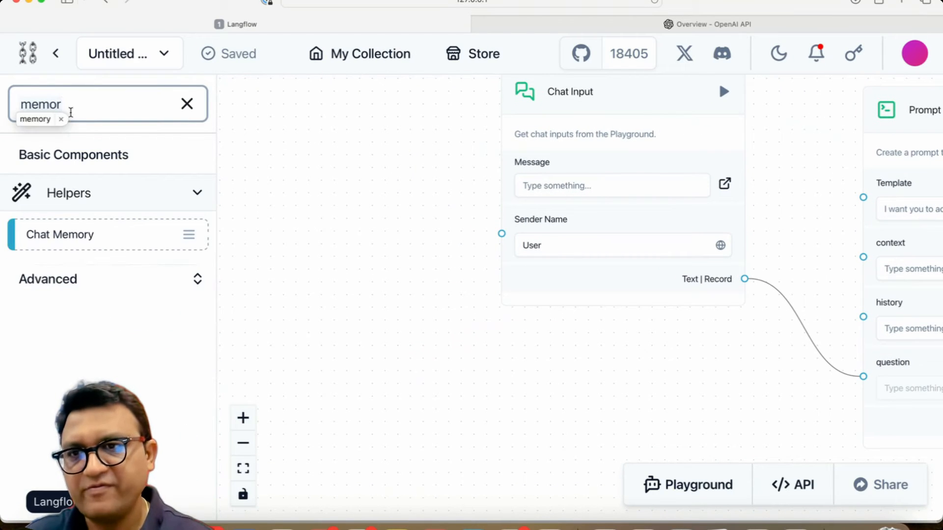
pyautogui.write('y')
pyautogui.moveTo(54, 231); pyautogui.dragTo(582, 366)
pyautogui.moveTo(499, 372); pyautogui.dragTo(350, 225)
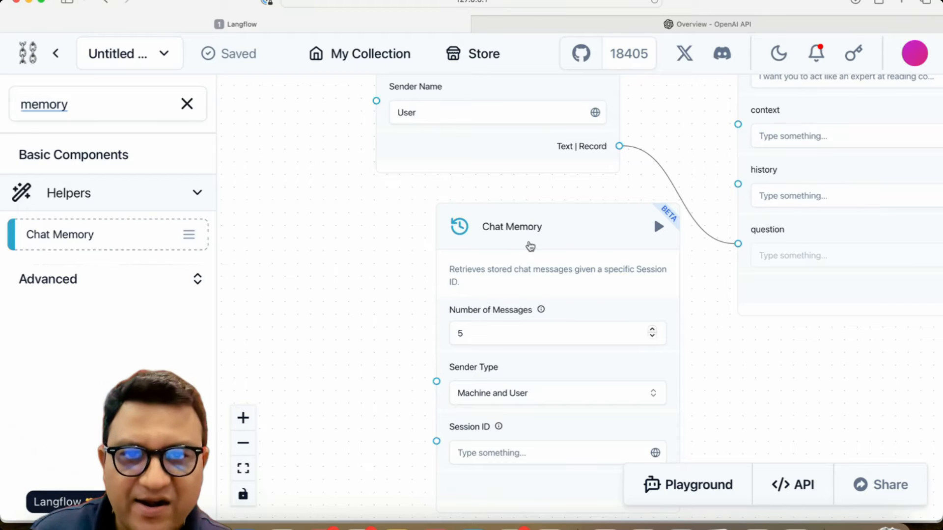
pyautogui.moveTo(565, 226); pyautogui.dragTo(502, 219)
# Step: Inspect the Chat Memory's Number of Messages, Sender Type options and the Session ID description
pyautogui.click(633, 326)
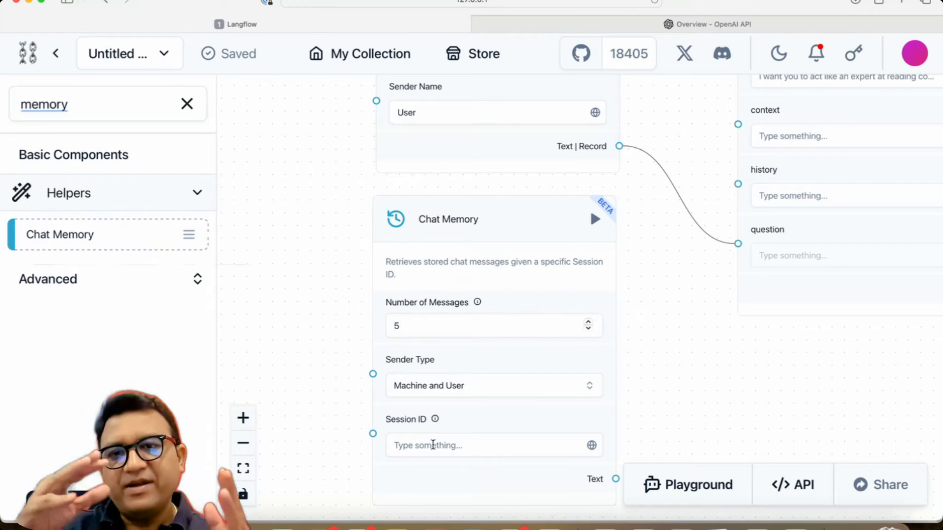
pyautogui.click(411, 326)
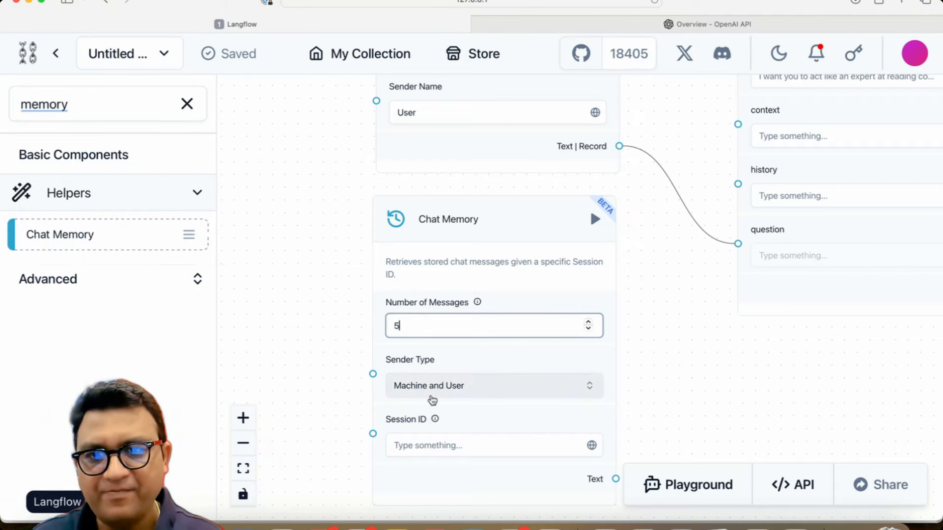
pyautogui.click(431, 390)
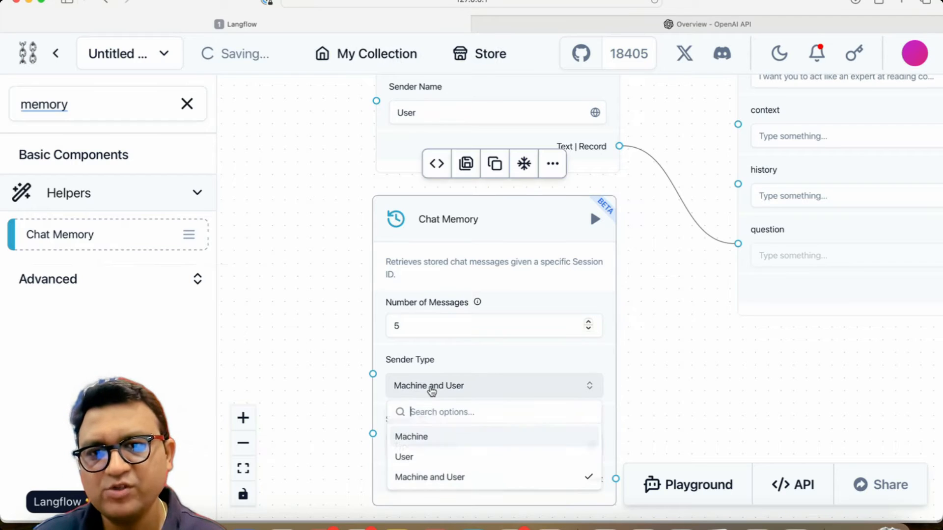
pyautogui.click(431, 390)
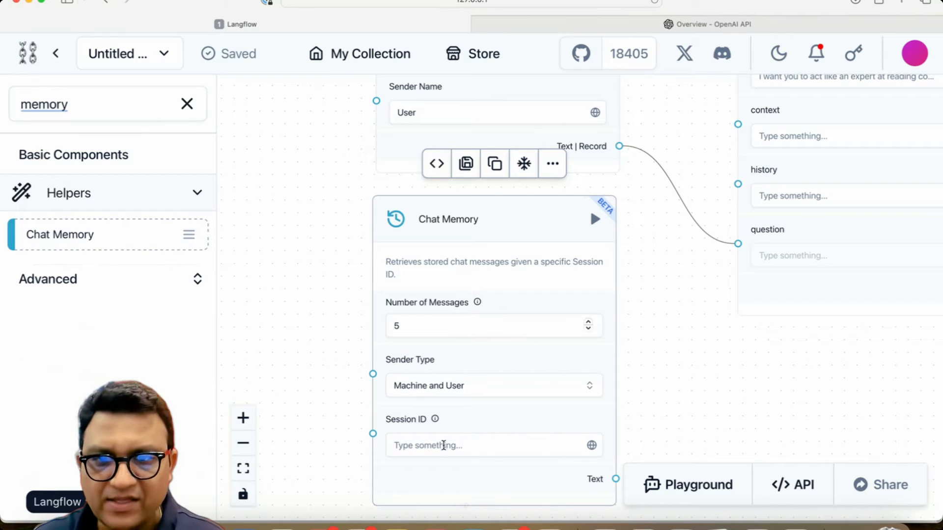
pyautogui.click(434, 437)
pyautogui.click(312, 420)
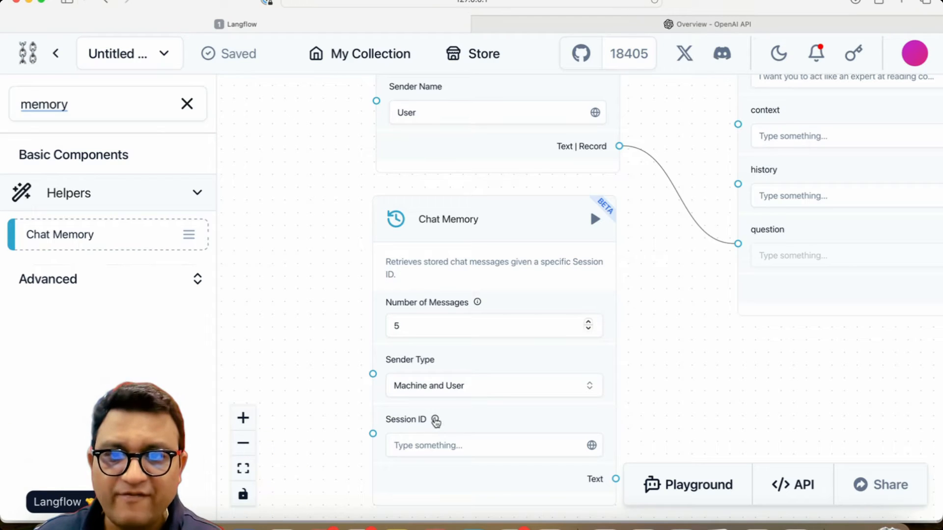
pyautogui.moveTo(436, 422)
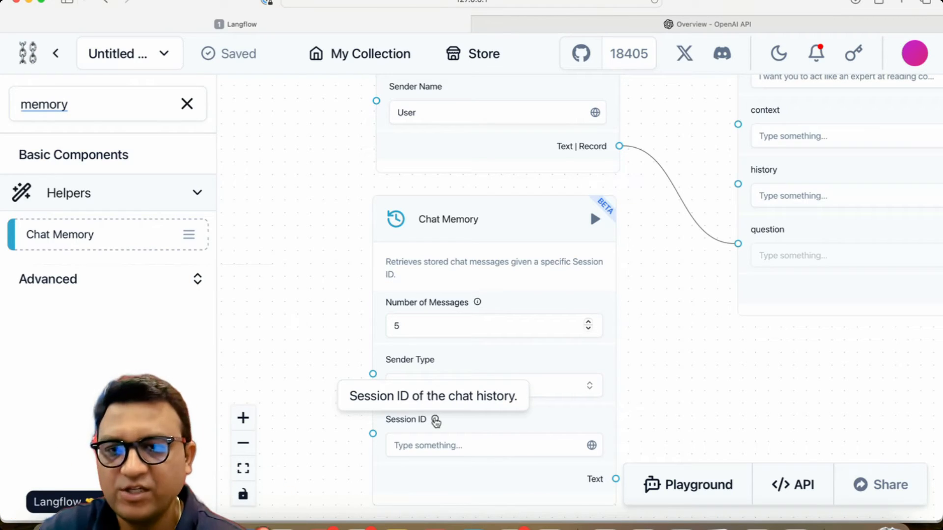
# Step: Add a Text Input component beside the Chat Memory and rename it ID
pyautogui.moveTo(322, 332); pyautogui.dragTo(545, 408)
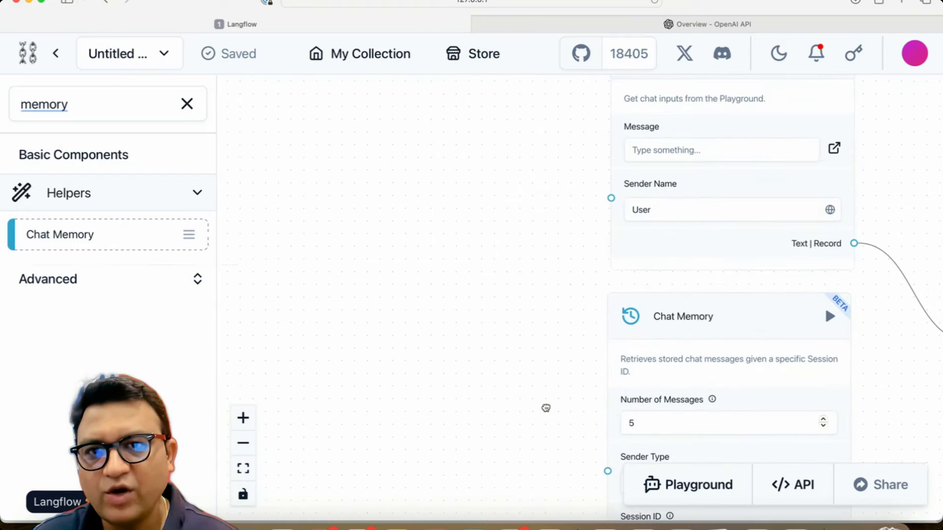
pyautogui.scroll(-3, 505, 375)
pyautogui.scroll(-2, 504, 376)
pyautogui.moveTo(515, 162); pyautogui.dragTo(441, 398)
pyautogui.scroll(5, 332, 423)
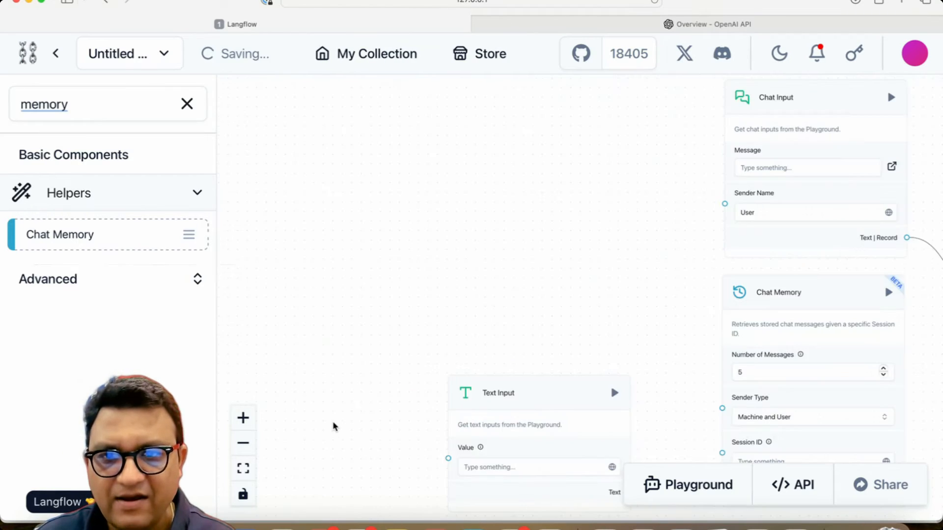
pyautogui.moveTo(498, 404); pyautogui.dragTo(339, 187)
pyautogui.moveTo(640, 398); pyautogui.dragTo(496, 437)
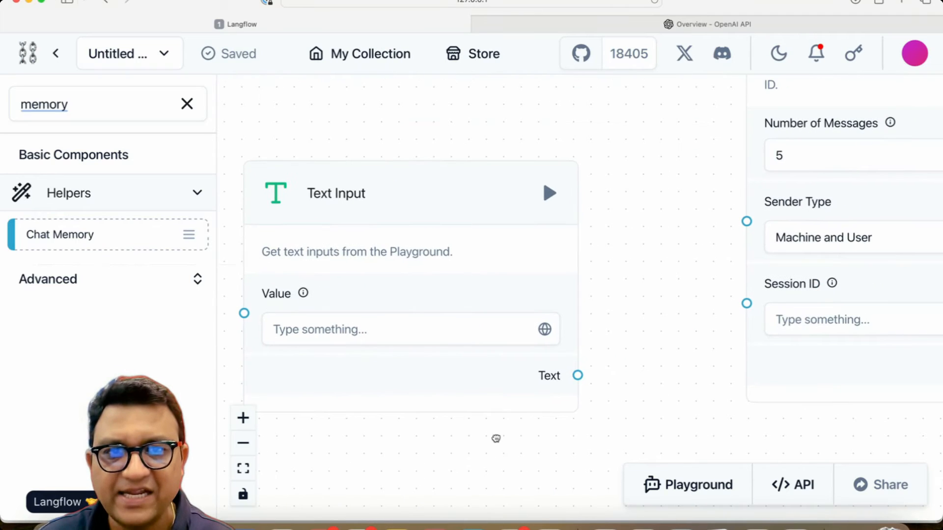
pyautogui.click(339, 199)
pyautogui.doubleClick(341, 195)
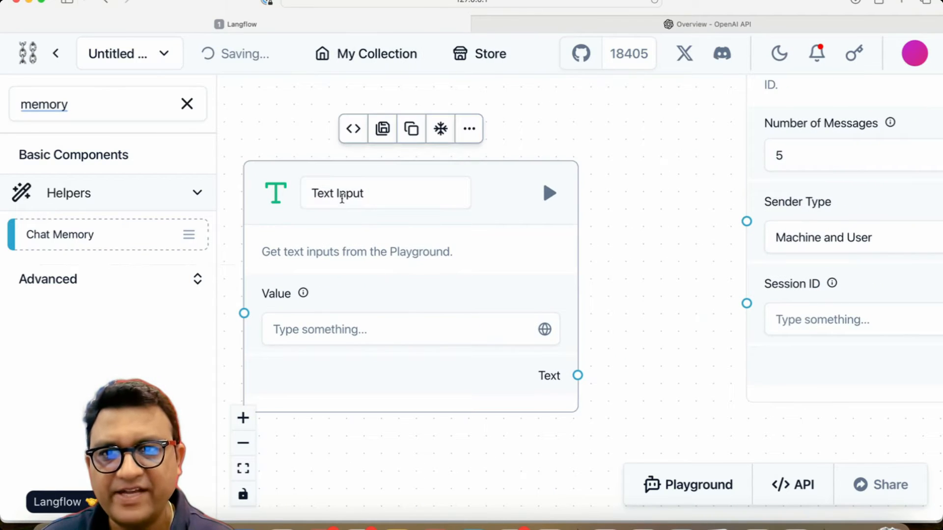
pyautogui.write('ID')
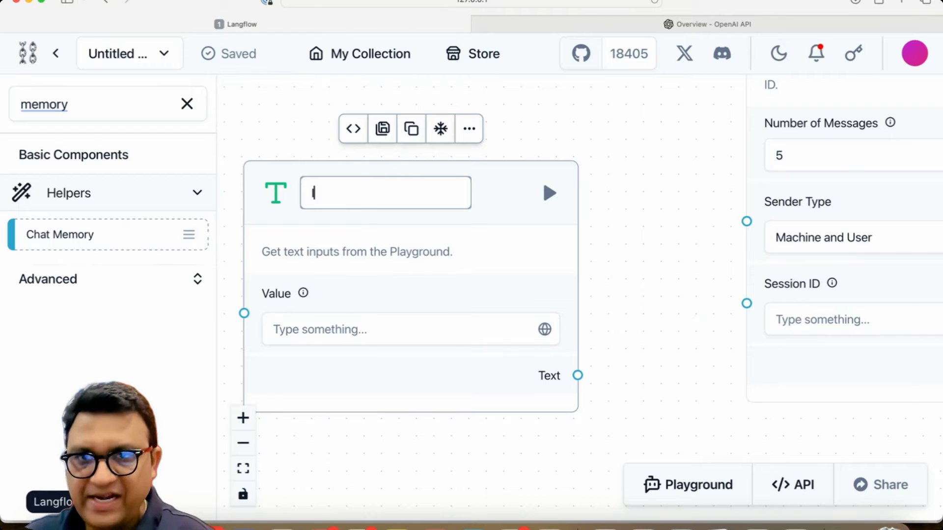
pyautogui.click(662, 261)
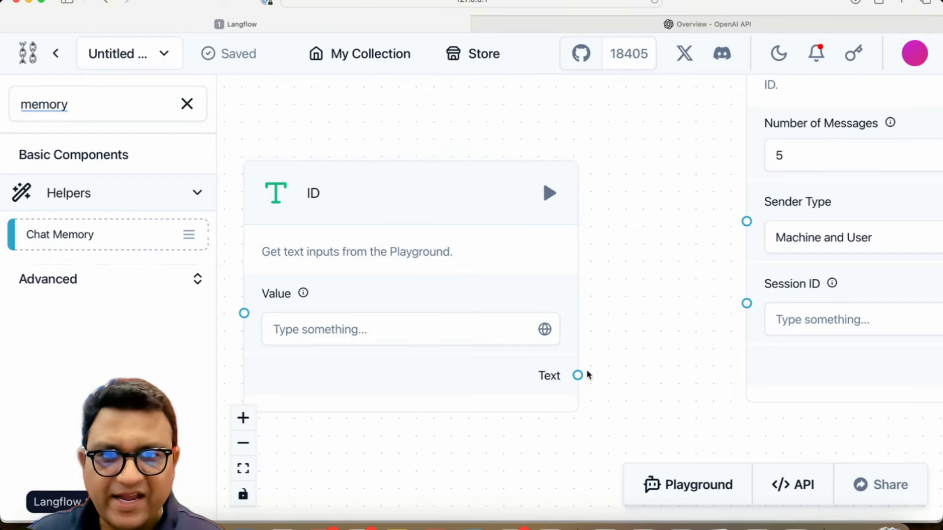
# Step: Connect the ID component's Text output to the Chat Memory's Session ID input
pyautogui.moveTo(576, 374); pyautogui.dragTo(746, 303)
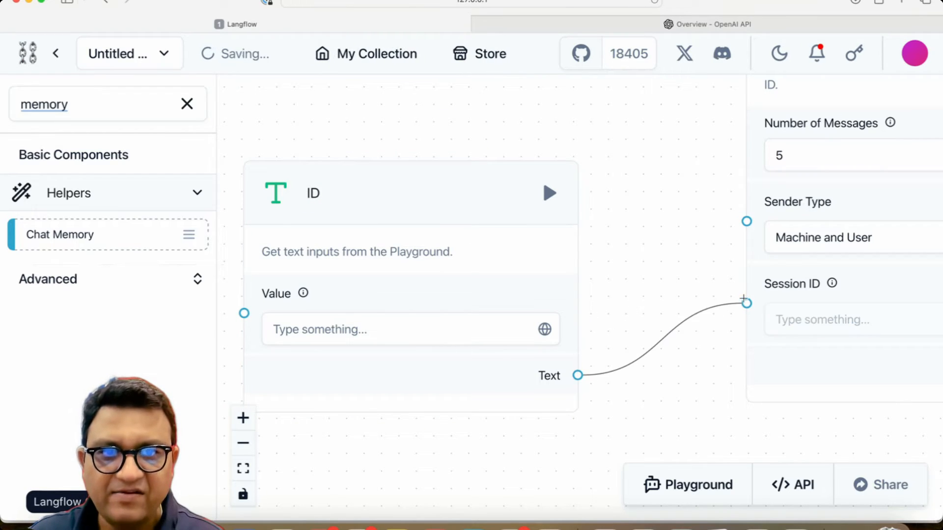
pyautogui.moveTo(661, 221); pyautogui.dragTo(596, 285)
pyautogui.scroll(5, 589, 261)
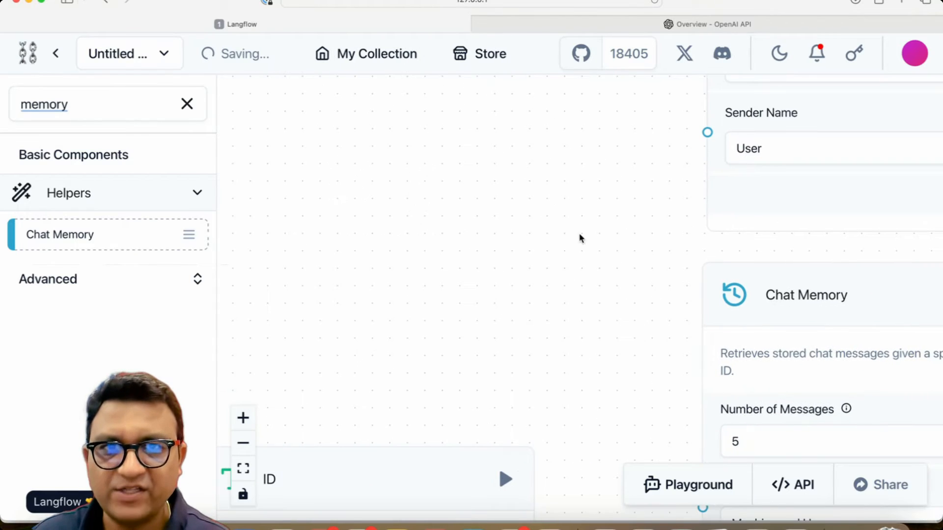
pyautogui.scroll(-3, 583, 244)
pyautogui.moveTo(543, 273); pyautogui.dragTo(471, 345)
pyautogui.click(590, 262)
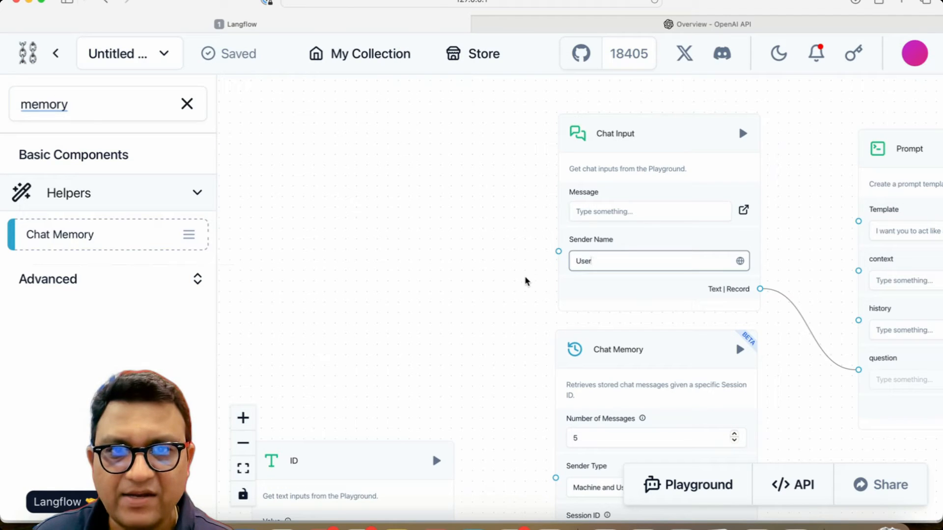
pyautogui.click(522, 290)
pyautogui.scroll(-3, 510, 303)
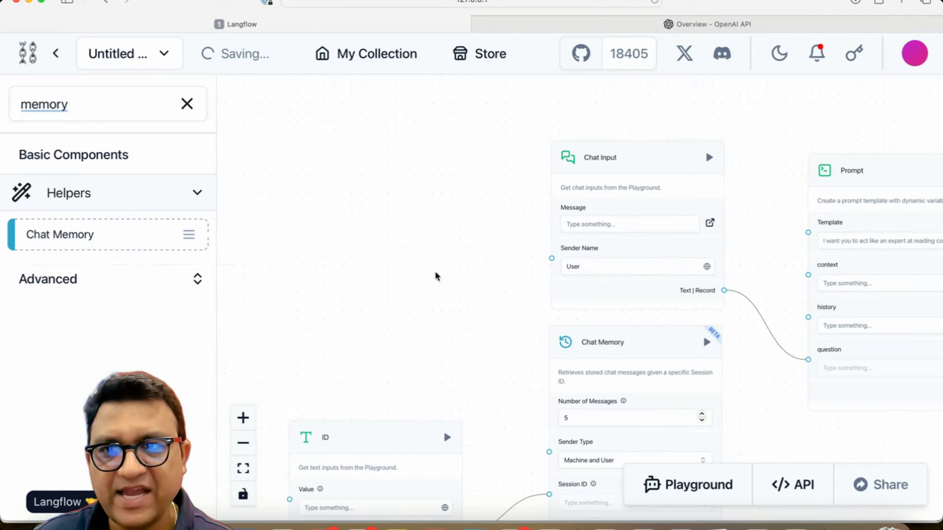
# Step: Search for text, add another Text Input, and connect its output to the Chat Input's Sender Name
pyautogui.doubleClick(93, 97)
pyautogui.write('text')
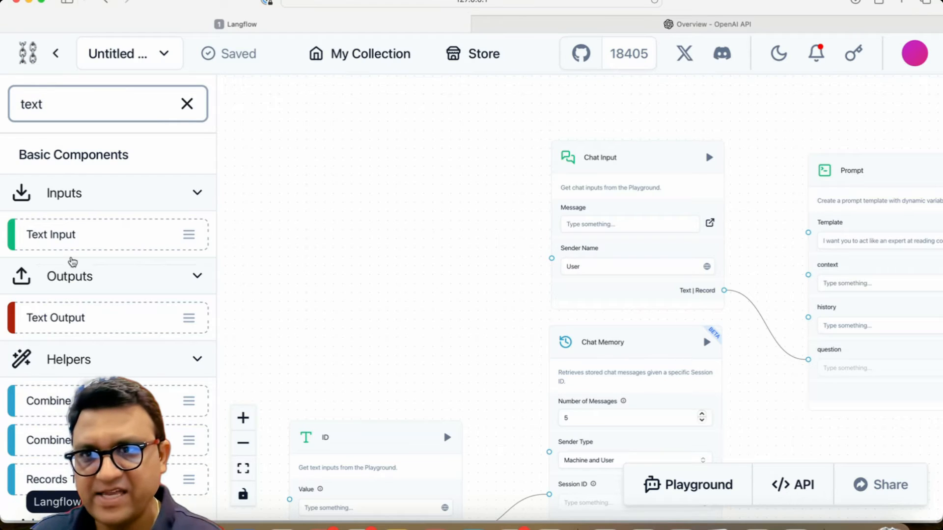
pyautogui.moveTo(69, 235); pyautogui.dragTo(326, 190)
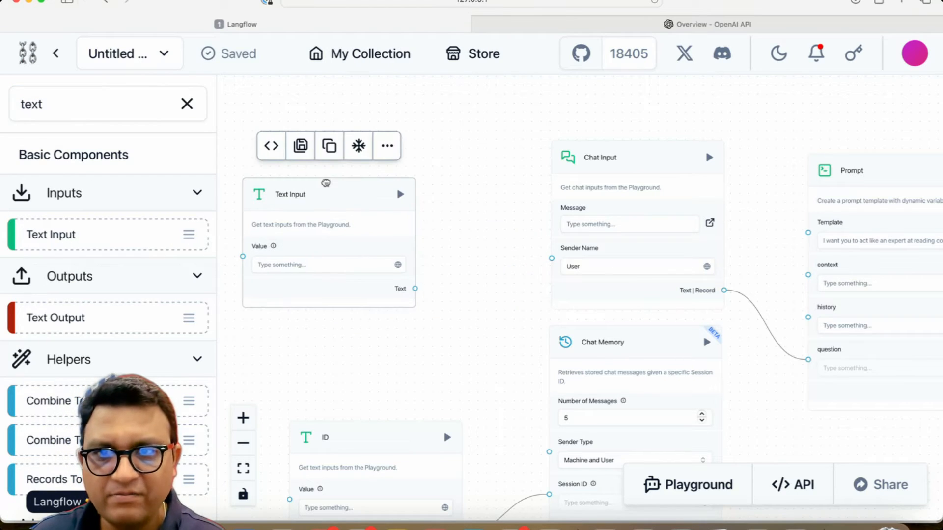
pyautogui.moveTo(416, 287); pyautogui.dragTo(582, 258)
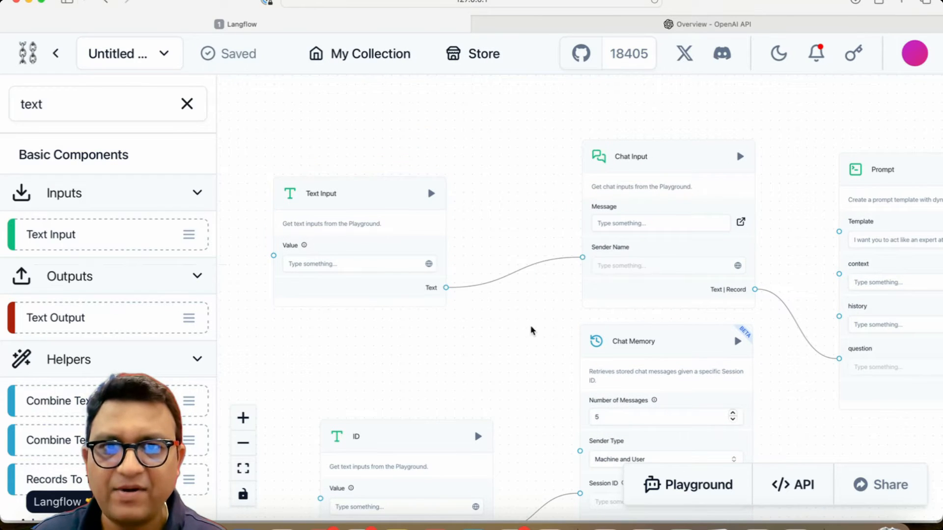
pyautogui.moveTo(462, 354); pyautogui.dragTo(544, 429)
# Step: Rename the new Text Input component to User Name
pyautogui.click(405, 270)
pyautogui.doubleClick(405, 270)
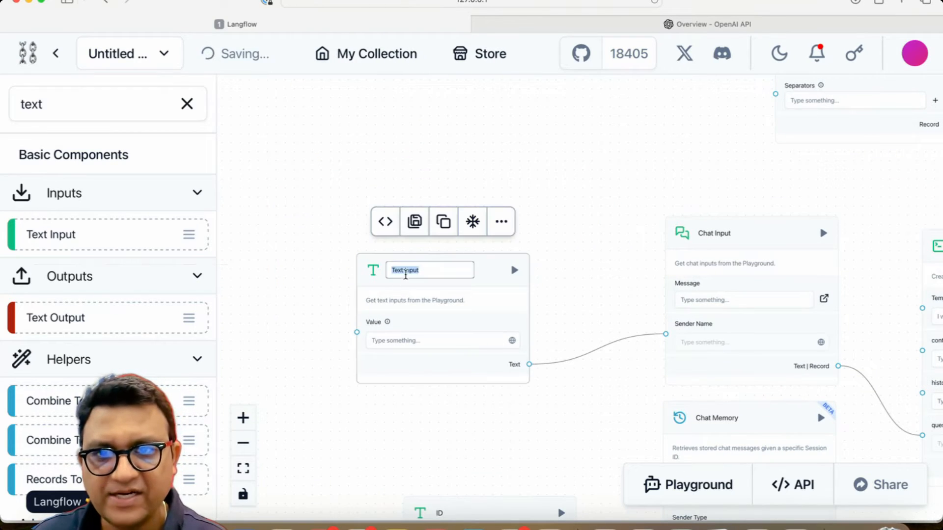
pyautogui.write('u')
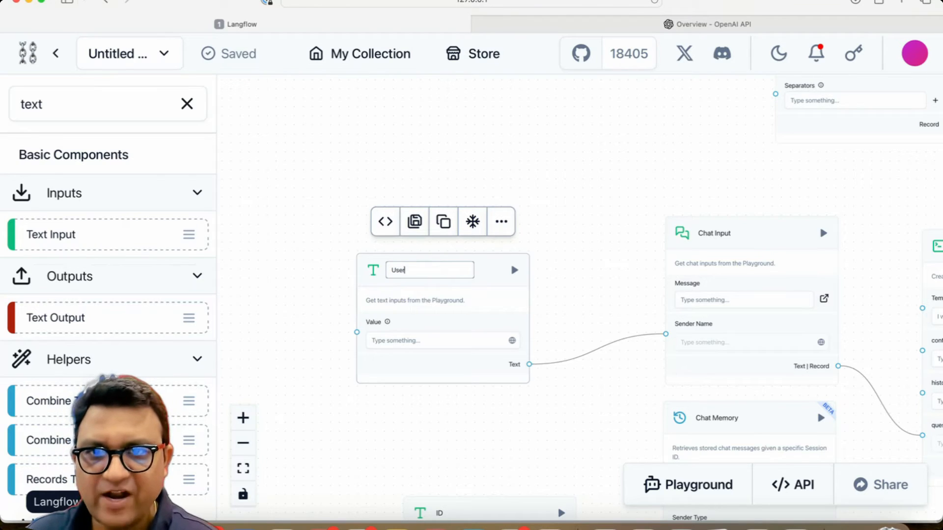
pyautogui.press('Return')
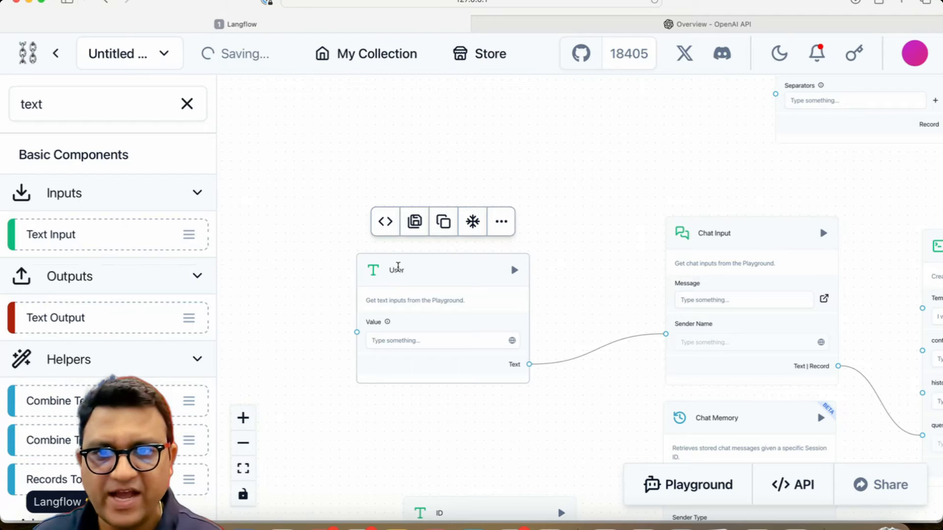
pyautogui.doubleClick(411, 269)
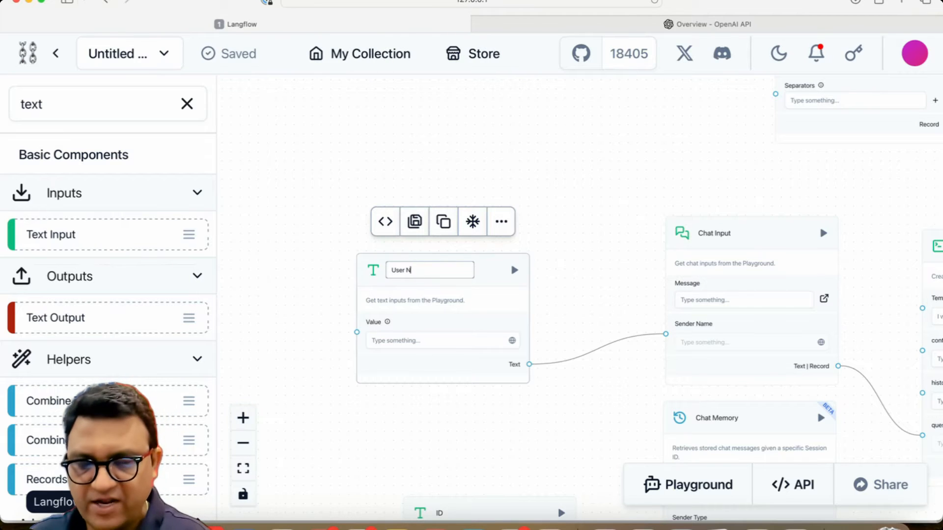
pyautogui.write('Name')
pyautogui.click(537, 289)
pyautogui.scroll(3, 576, 292)
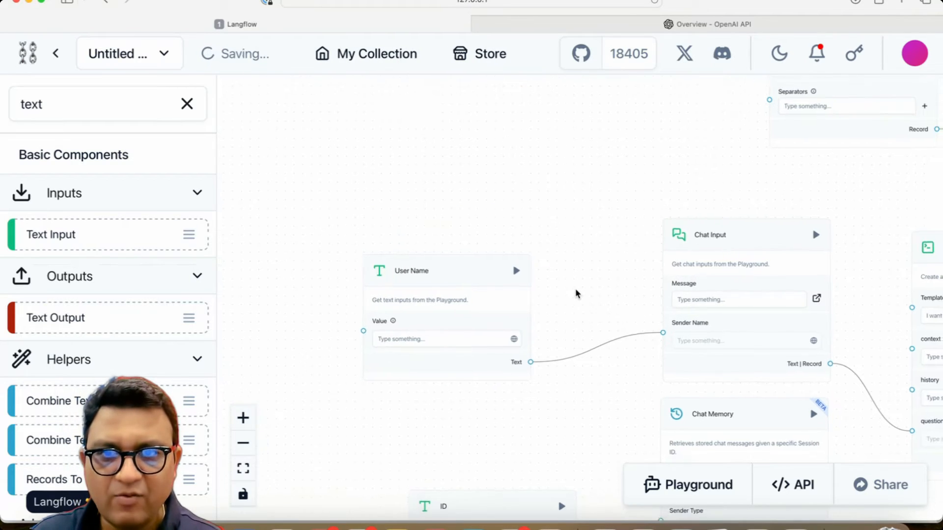
pyautogui.moveTo(583, 315); pyautogui.dragTo(527, 280)
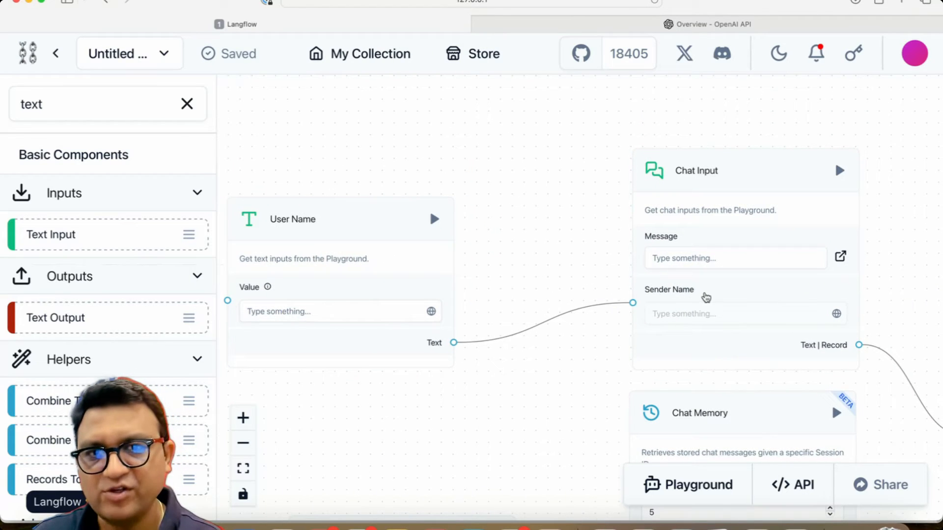
pyautogui.scroll(-10, 525, 358)
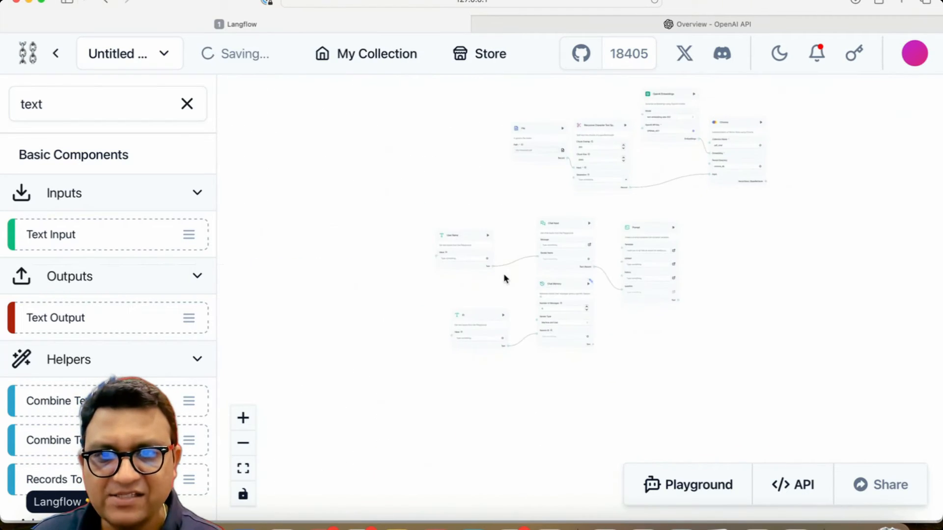
pyautogui.scroll(4, 505, 276)
pyautogui.scroll(4, 505, 279)
pyautogui.scroll(-3, 476, 246)
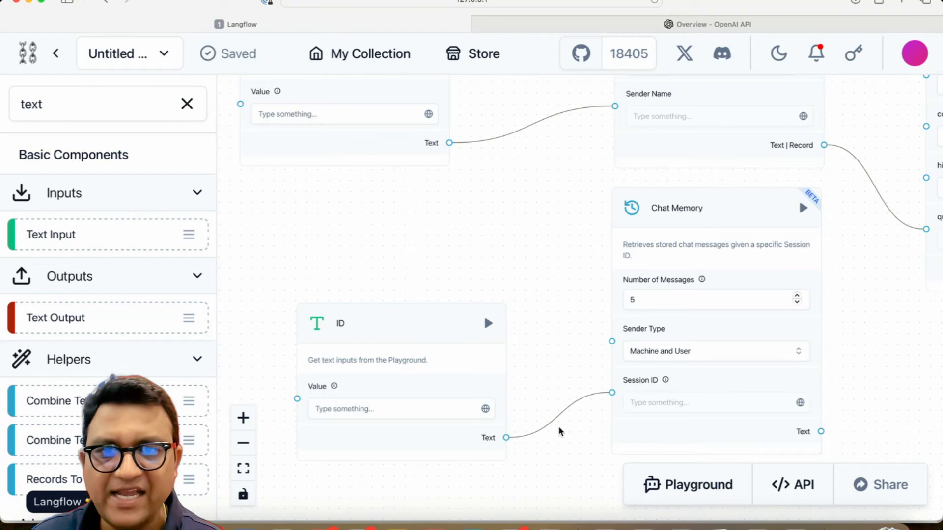
# Step: Delete the ID component and connect the User Name component's Text output to the Chat Memory's Session ID input
pyautogui.moveTo(534, 241); pyautogui.dragTo(508, 269)
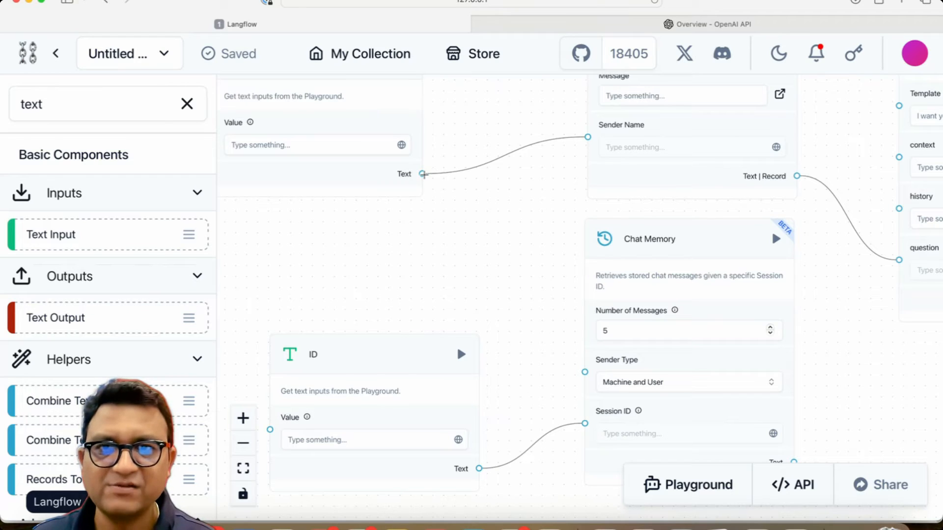
pyautogui.moveTo(423, 174); pyautogui.dragTo(585, 423)
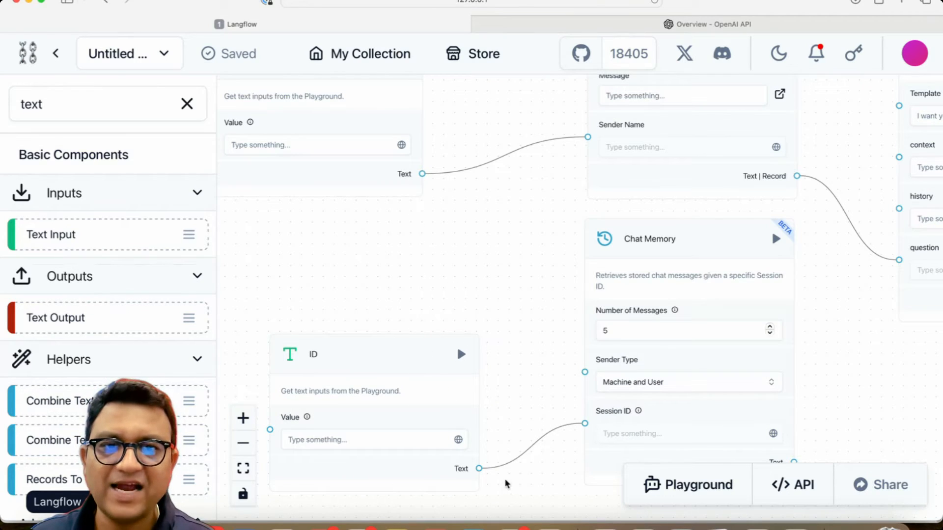
pyautogui.click(413, 350)
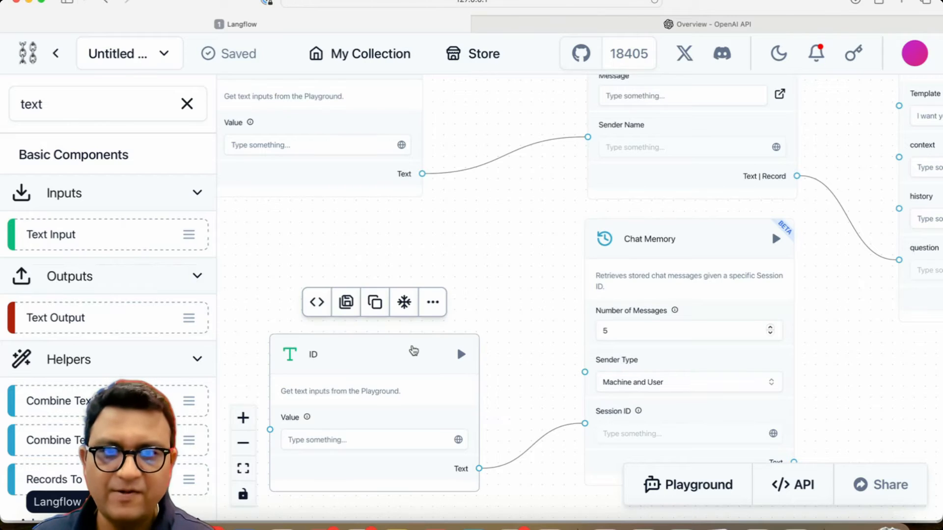
pyautogui.press('BackSpace')
pyautogui.moveTo(422, 174); pyautogui.dragTo(560, 415)
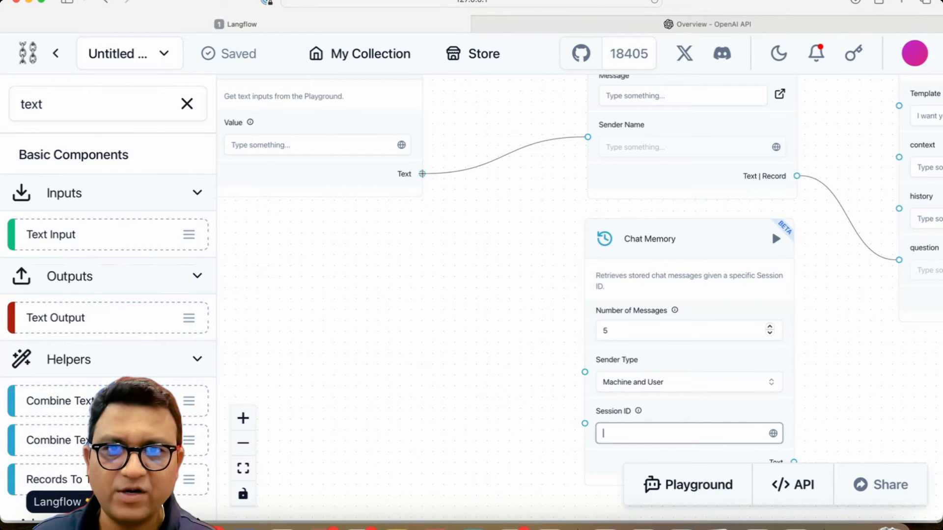
pyautogui.moveTo(582, 427); pyautogui.dragTo(584, 423)
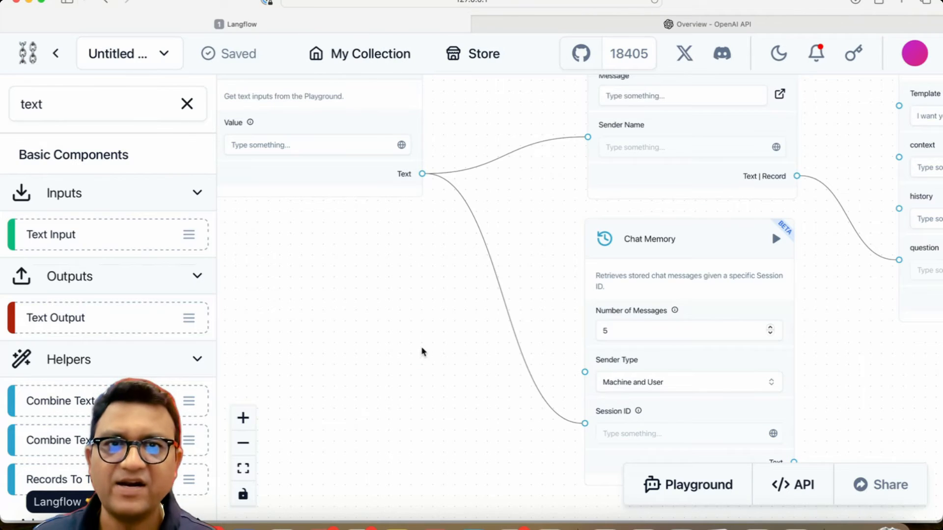
# Step: Connect the Chat Memory's Text output to the Prompt's history input
pyautogui.moveTo(421, 352); pyautogui.dragTo(427, 452)
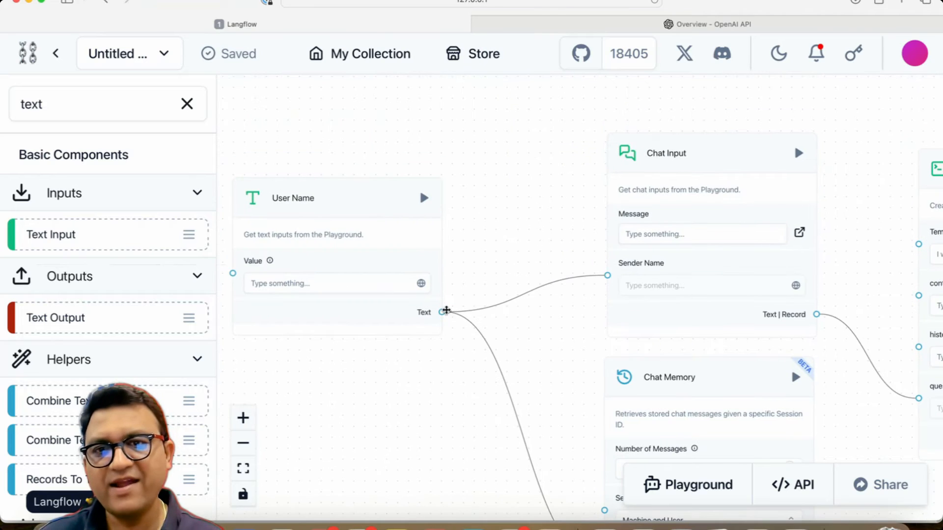
pyautogui.moveTo(413, 411); pyautogui.dragTo(187, 146)
pyautogui.moveTo(652, 229); pyautogui.dragTo(609, 476)
pyautogui.scroll(-4, 592, 410)
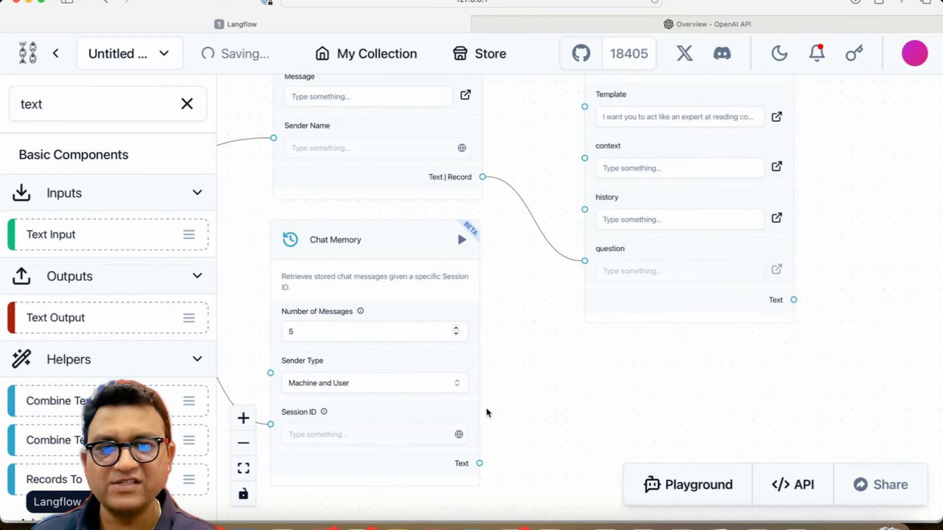
pyautogui.moveTo(479, 463); pyautogui.dragTo(584, 210)
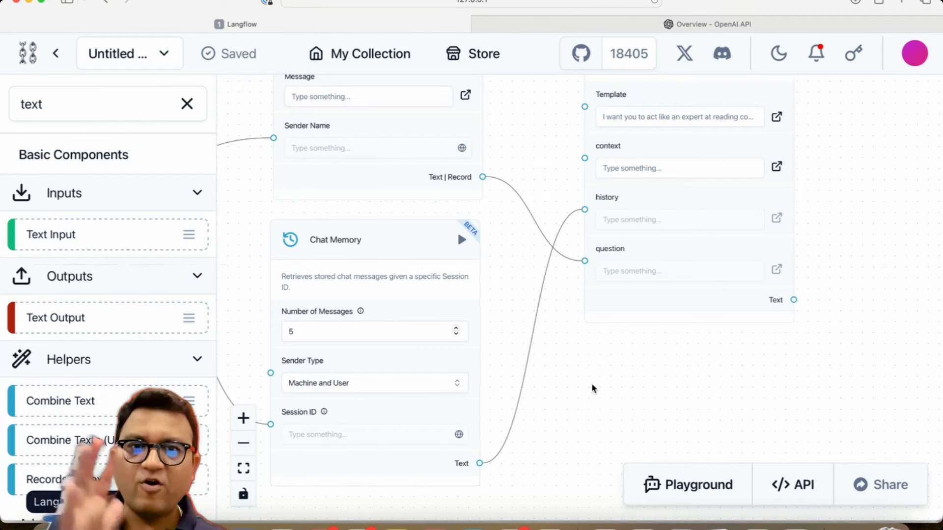
# Step: Search for chroma and add a Chroma Search component below the Chat Memory
pyautogui.moveTo(635, 402); pyautogui.dragTo(942, 174)
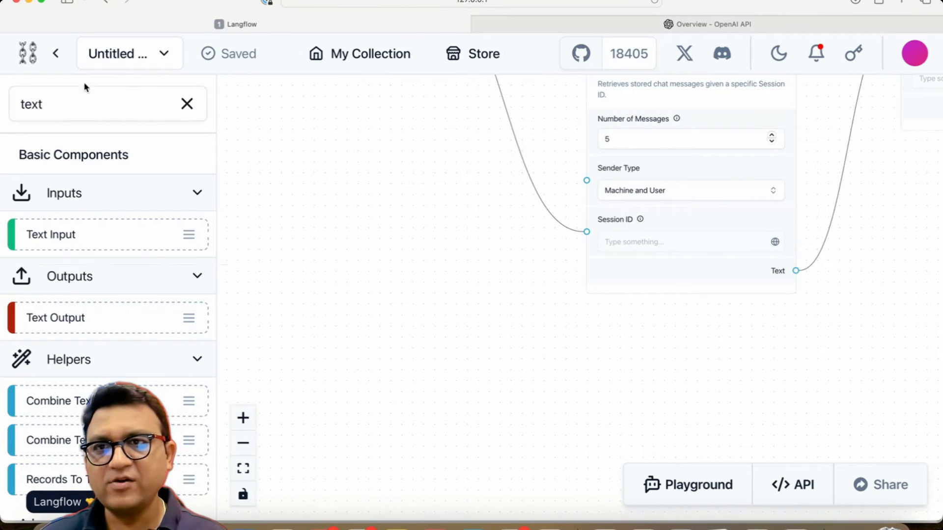
pyautogui.click(190, 105)
pyautogui.click(47, 102)
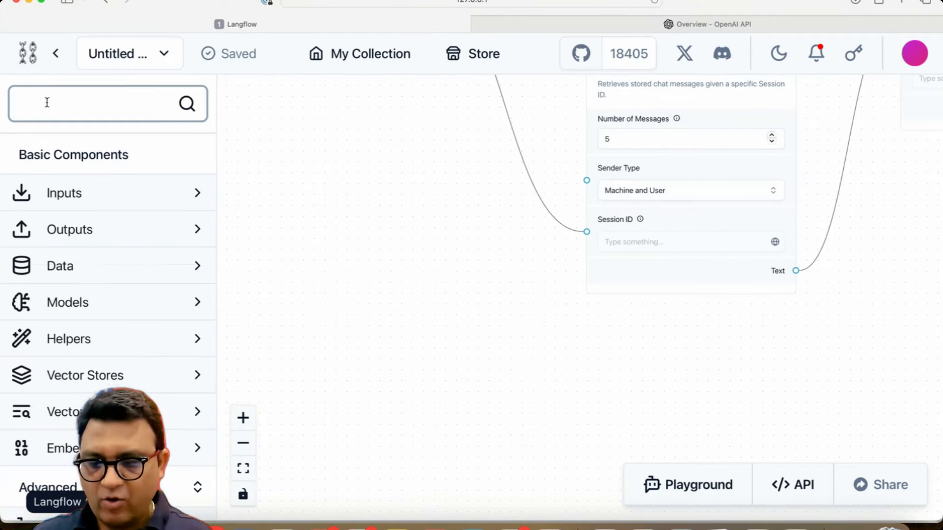
pyautogui.write('chroma')
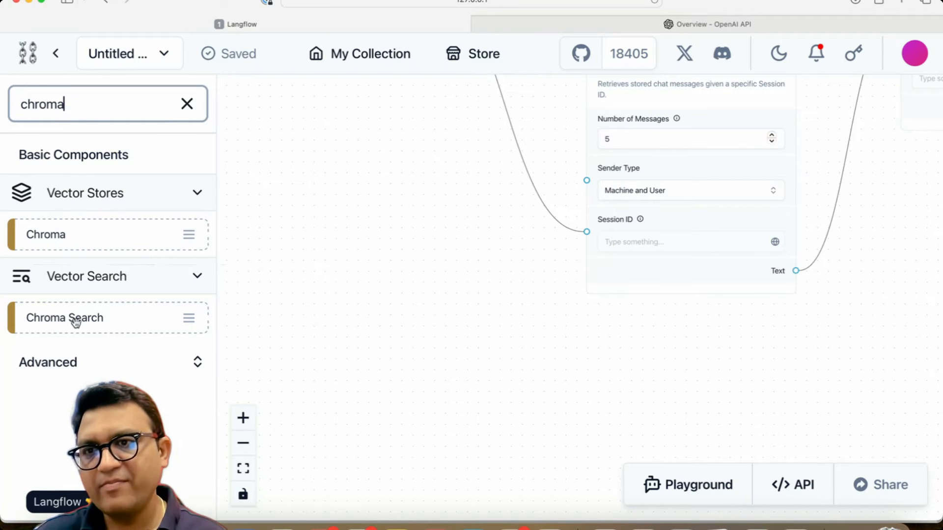
pyautogui.moveTo(76, 322); pyautogui.dragTo(449, 325)
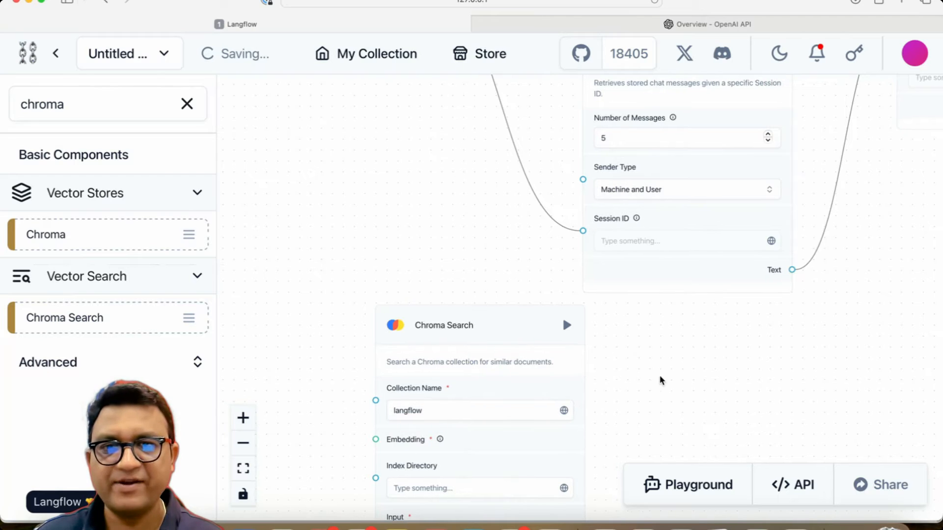
pyautogui.scroll(-3, 628, 344)
pyautogui.moveTo(429, 246); pyautogui.dragTo(636, 268)
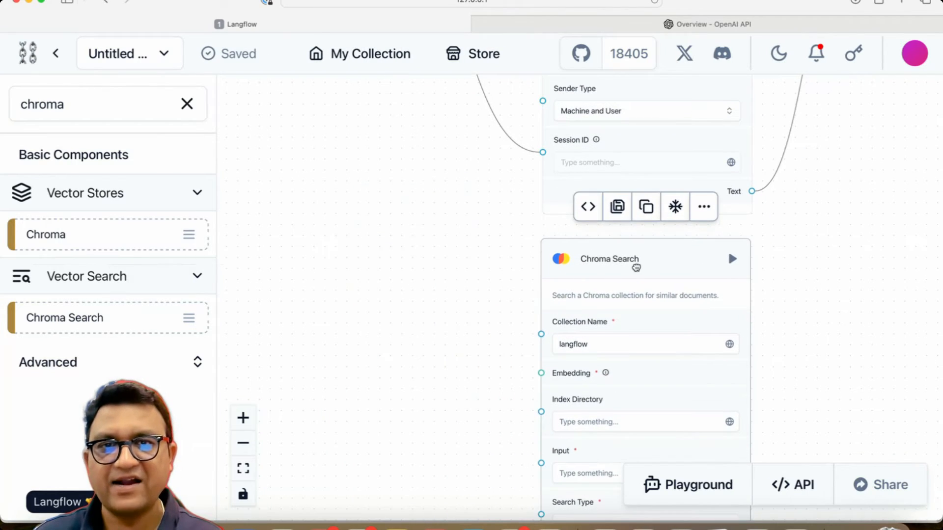
# Step: Examine the existing Chroma component's collection name and persist directory settings
pyautogui.click(438, 317)
pyautogui.scroll(5, 452, 316)
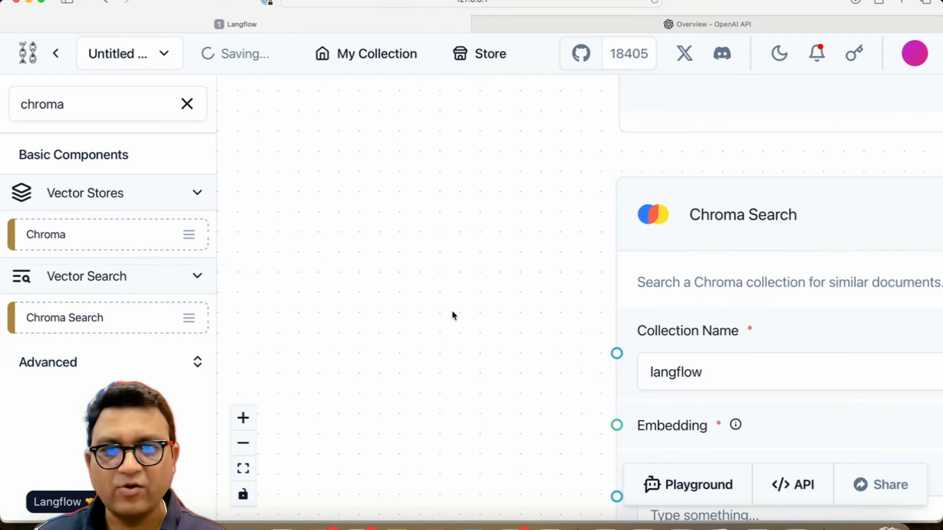
pyautogui.moveTo(508, 316); pyautogui.dragTo(323, 250)
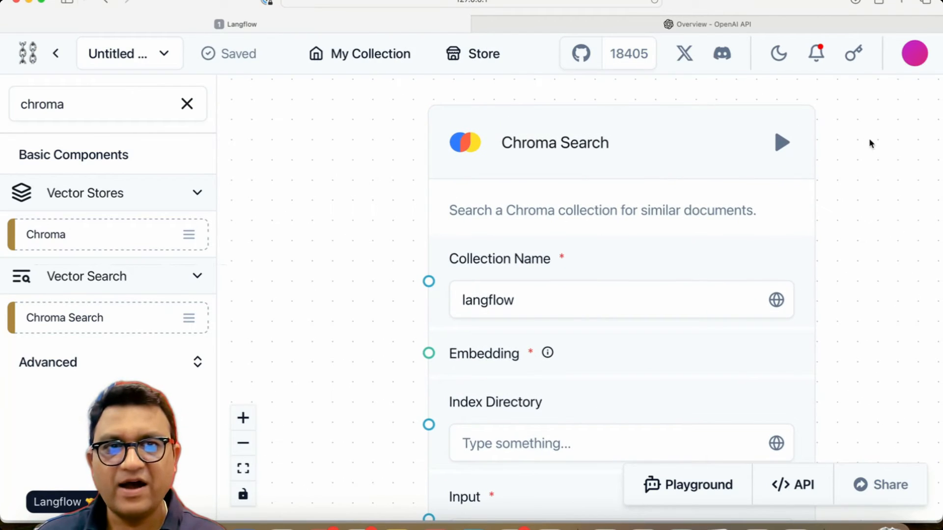
pyautogui.moveTo(869, 143); pyautogui.dragTo(714, 437)
pyautogui.scroll(-8, 753, 404)
pyautogui.moveTo(777, 302); pyautogui.dragTo(620, 484)
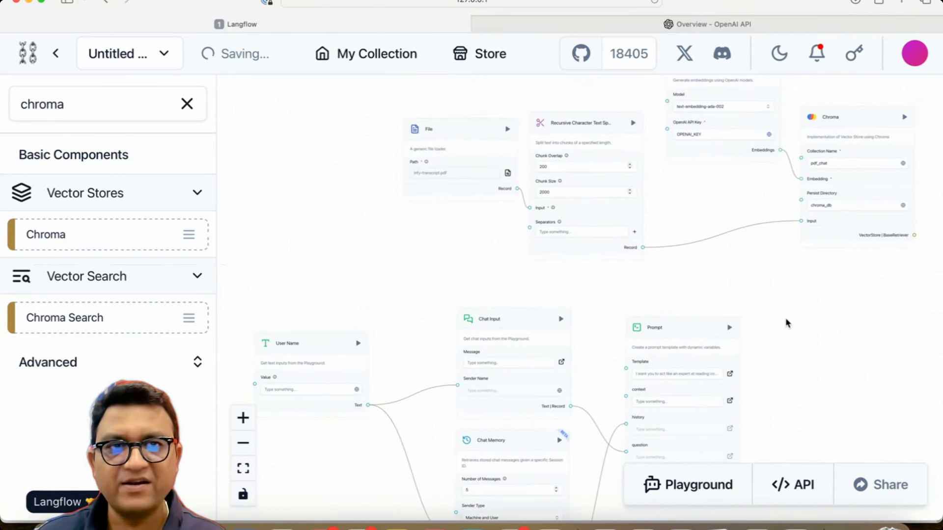
pyautogui.moveTo(786, 323); pyautogui.dragTo(606, 416)
pyautogui.scroll(5, 606, 415)
pyautogui.moveTo(665, 315); pyautogui.dragTo(511, 527)
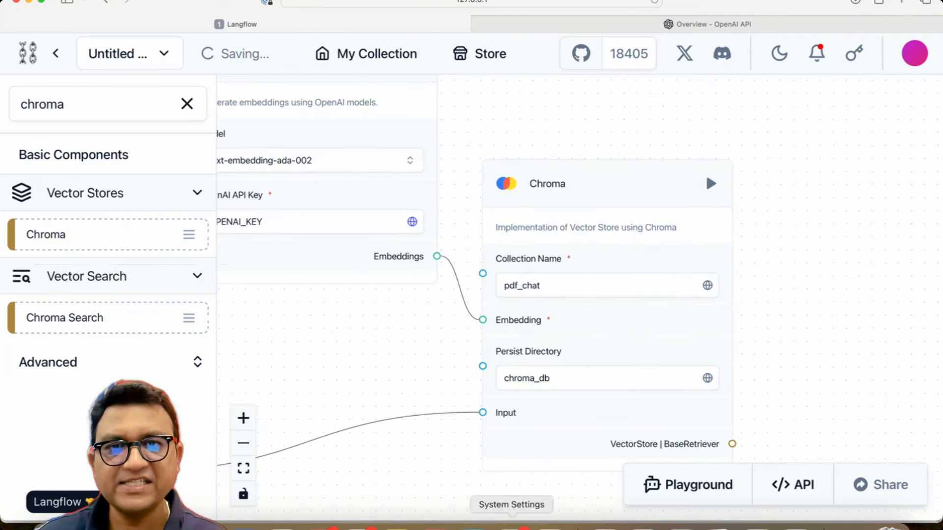
pyautogui.scroll(3, 554, 289)
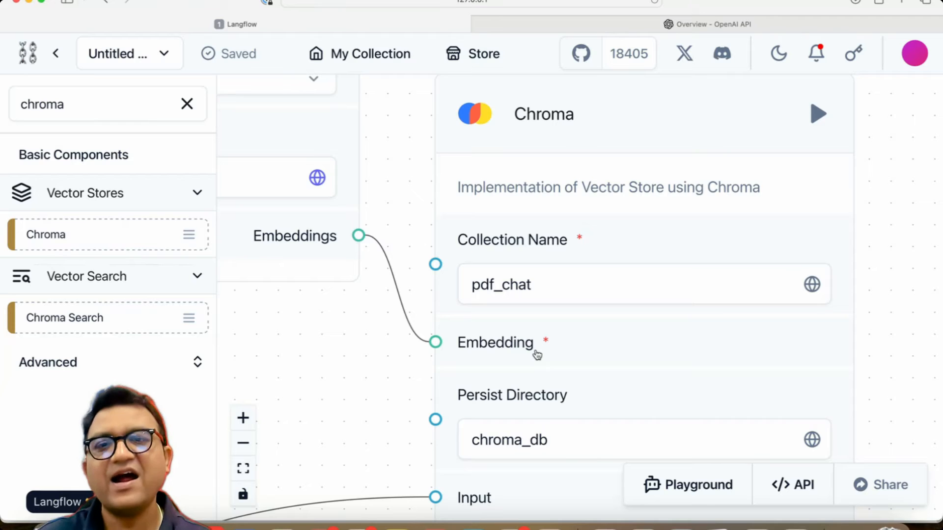
pyautogui.scroll(-10, 537, 355)
pyautogui.moveTo(480, 408); pyautogui.dragTo(709, 74)
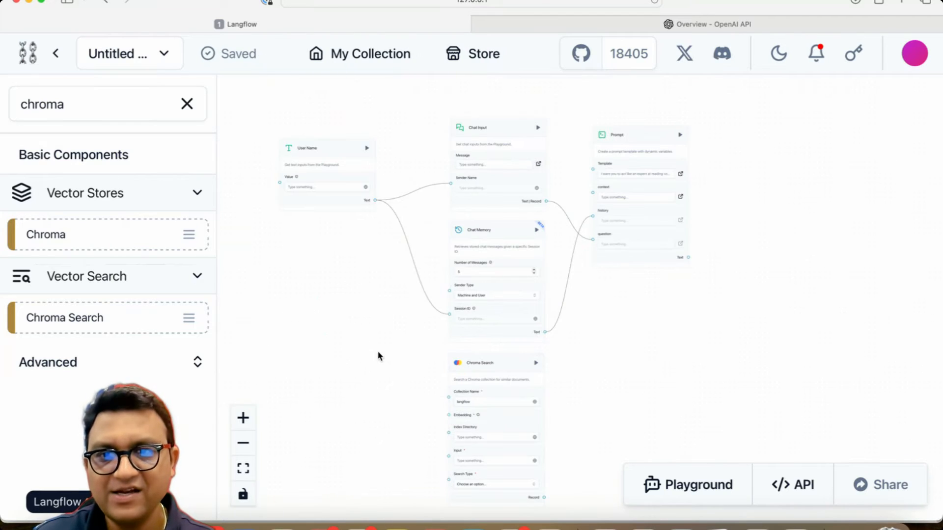
pyautogui.scroll(5, 378, 352)
pyautogui.moveTo(444, 395); pyautogui.dragTo(360, 250)
pyautogui.scroll(3, 360, 249)
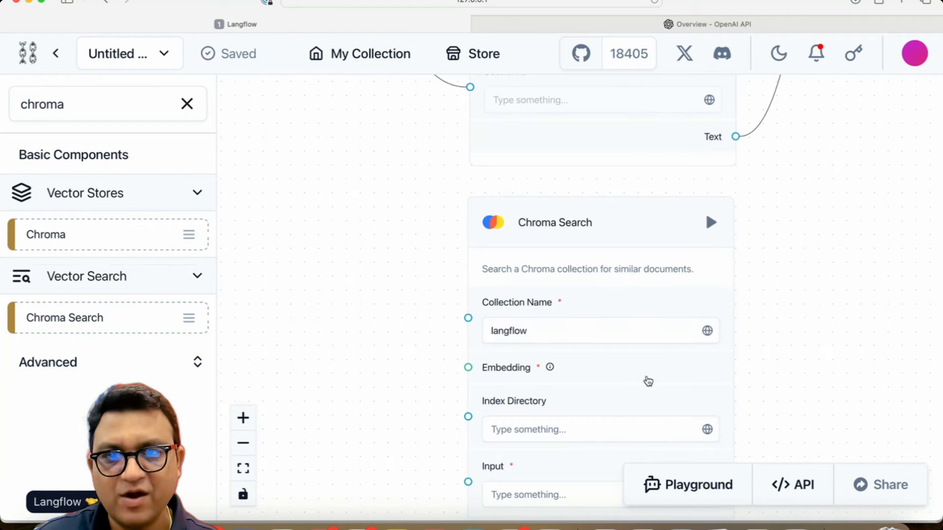
# Step: Set the Chroma Search's Collection Name to pdf_chat
pyautogui.click(541, 337)
pyautogui.scroll(3, 540, 337)
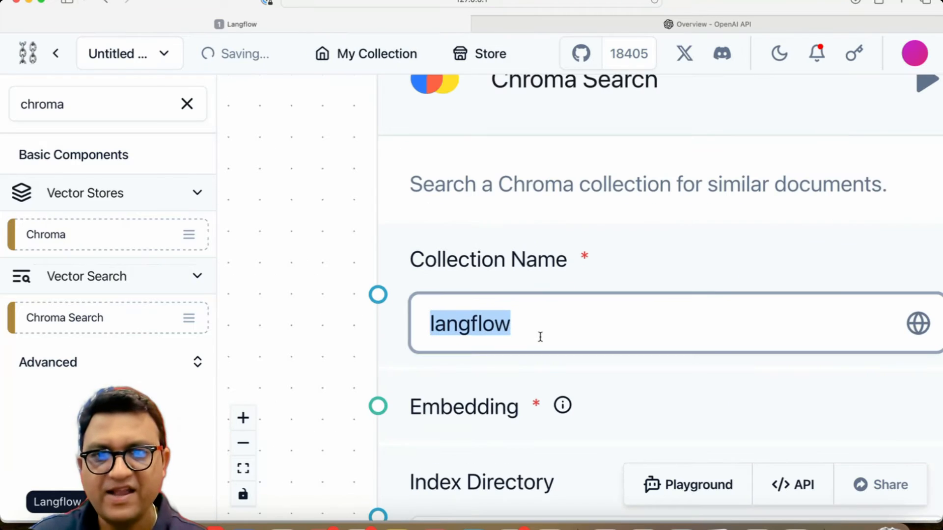
pyautogui.write('pdf_chat')
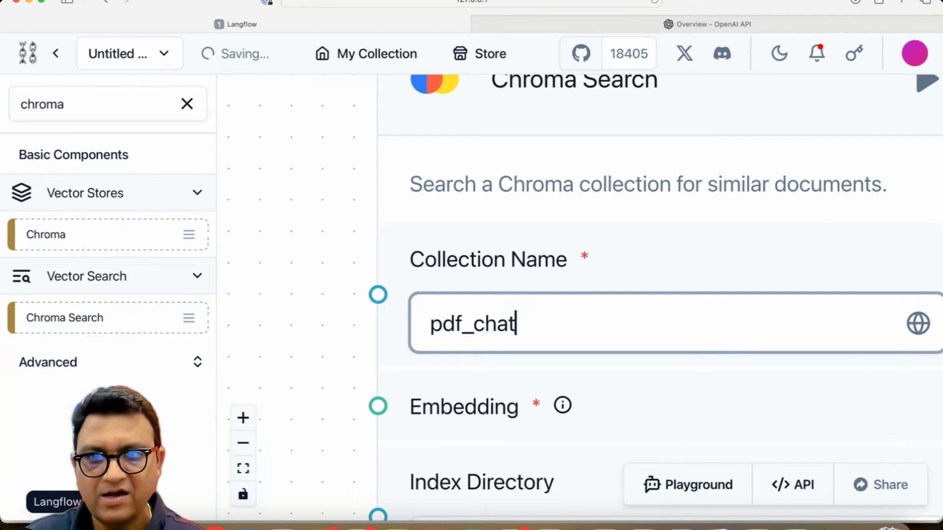
pyautogui.moveTo(366, 385); pyautogui.dragTo(186, 179)
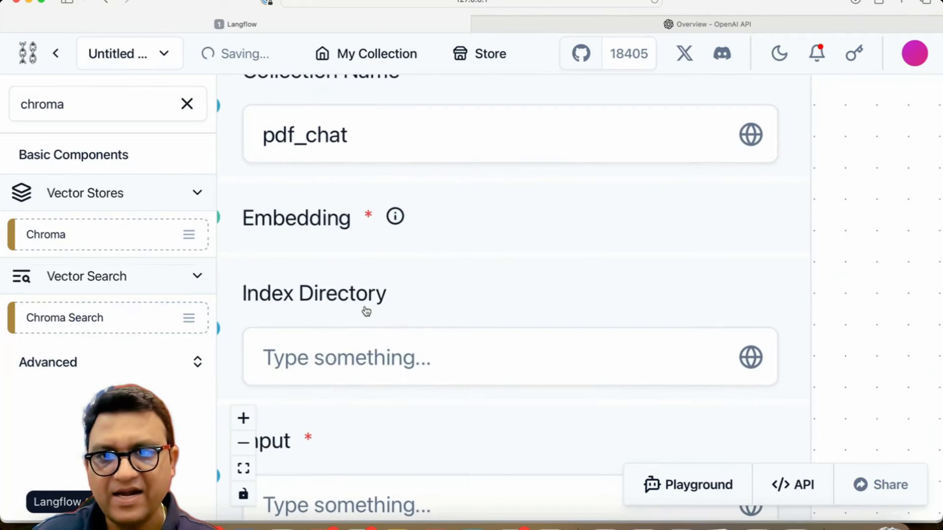
pyautogui.click(386, 358)
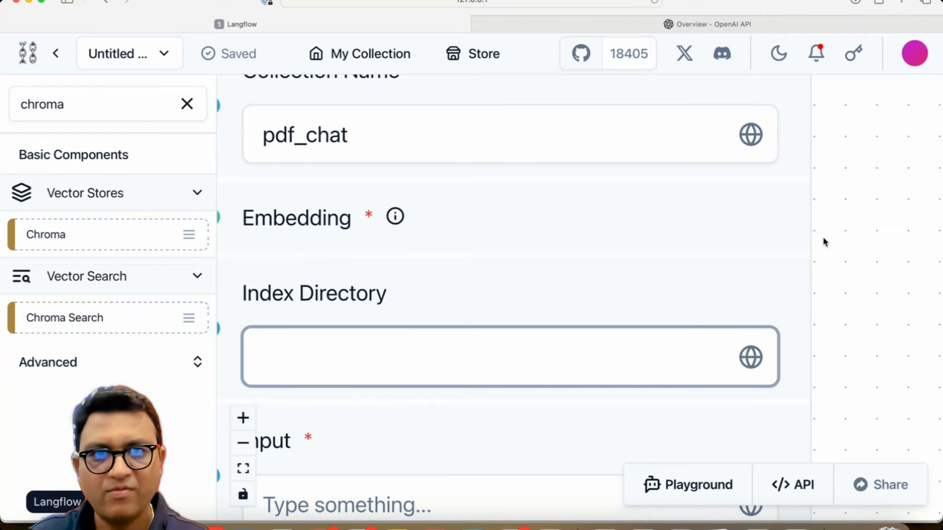
pyautogui.click(867, 260)
# Step: Set the Chroma Search's Index Directory to chroma_db
pyautogui.scroll(-5, 868, 260)
pyautogui.moveTo(873, 252); pyautogui.dragTo(436, 529)
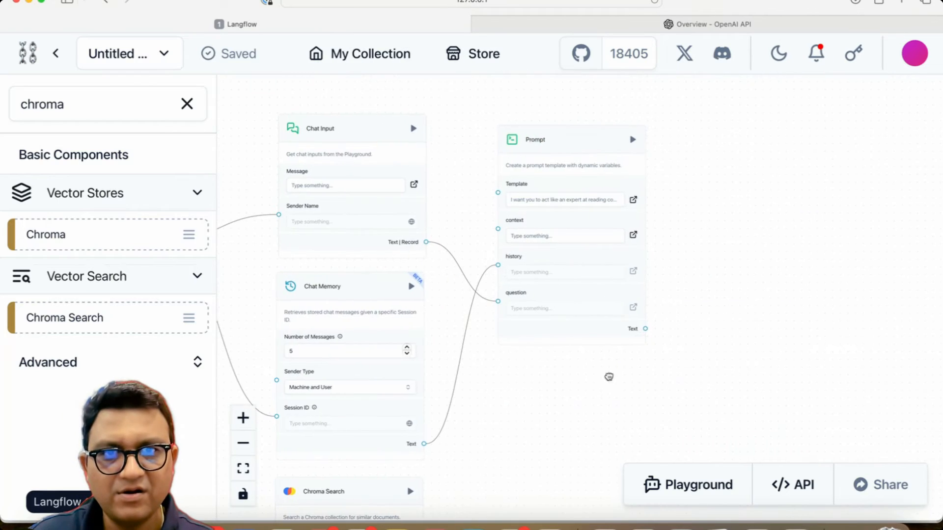
pyautogui.moveTo(609, 377); pyautogui.dragTo(632, 529)
pyautogui.moveTo(810, 308); pyautogui.dragTo(793, 82)
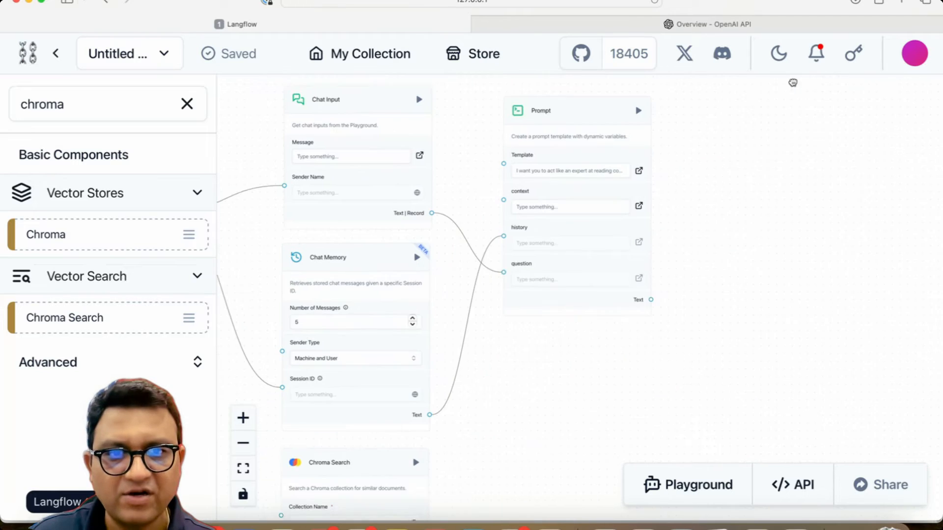
pyautogui.moveTo(463, 420); pyautogui.dragTo(741, 157)
pyautogui.scroll(5, 709, 180)
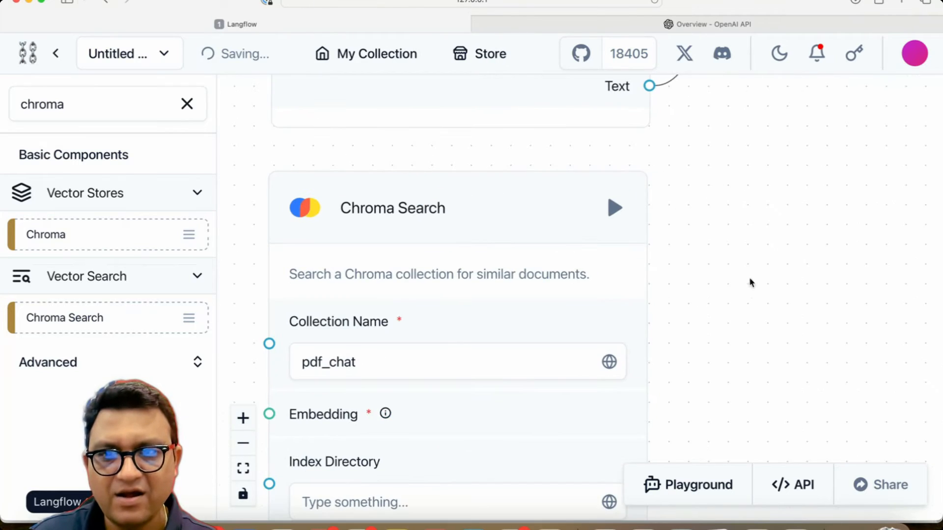
pyautogui.moveTo(750, 282); pyautogui.dragTo(745, 154)
pyautogui.click(332, 372)
pyautogui.write('d')
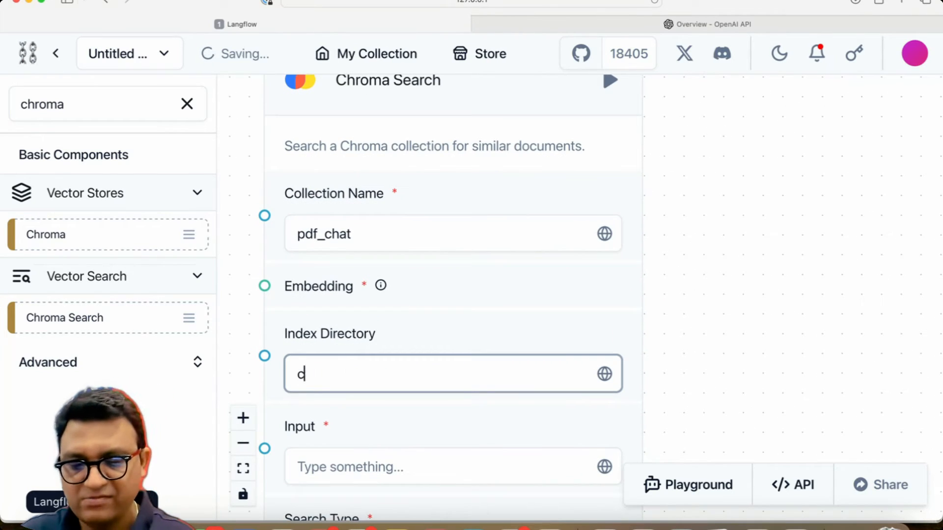
pyautogui.write('_db')
pyautogui.moveTo(714, 375); pyautogui.dragTo(816, 333)
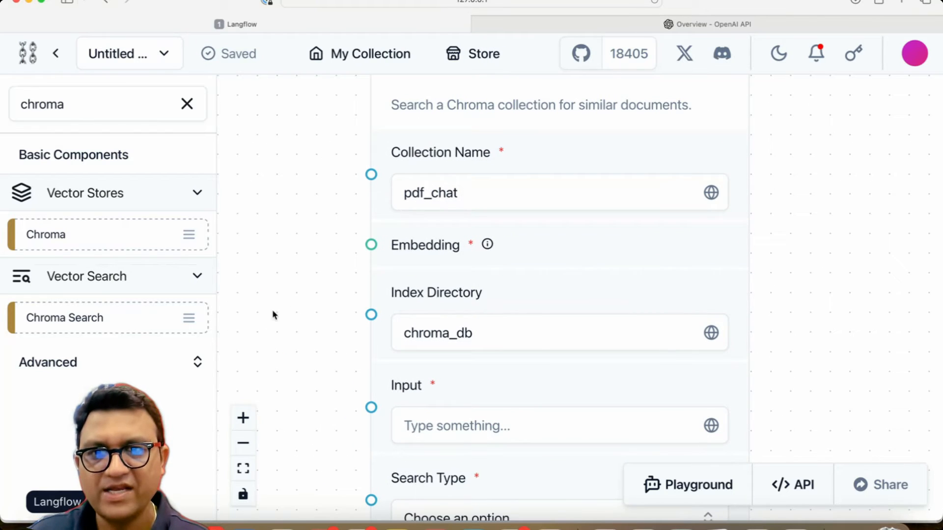
# Step: Connect the Chat Input's Text | Record output to the Chroma Search's Input
pyautogui.scroll(10, 293, 317)
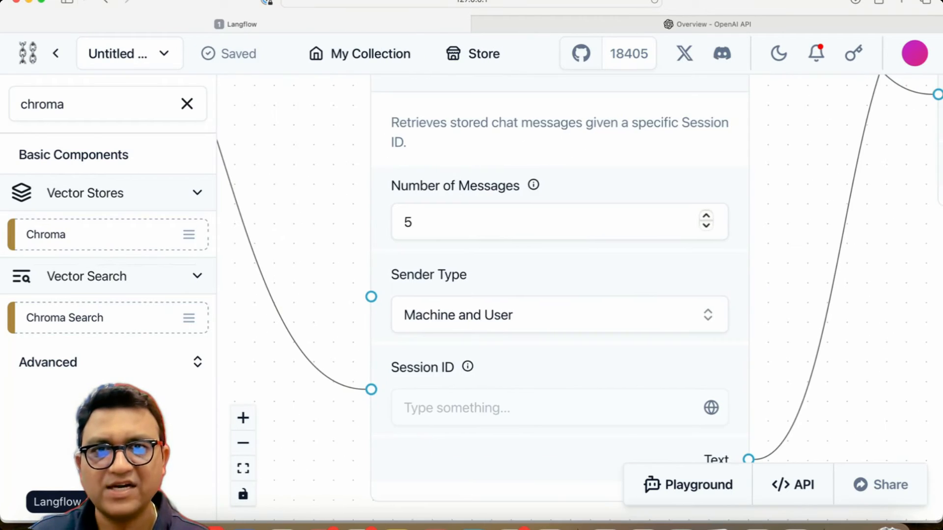
pyautogui.scroll(-8, 294, 398)
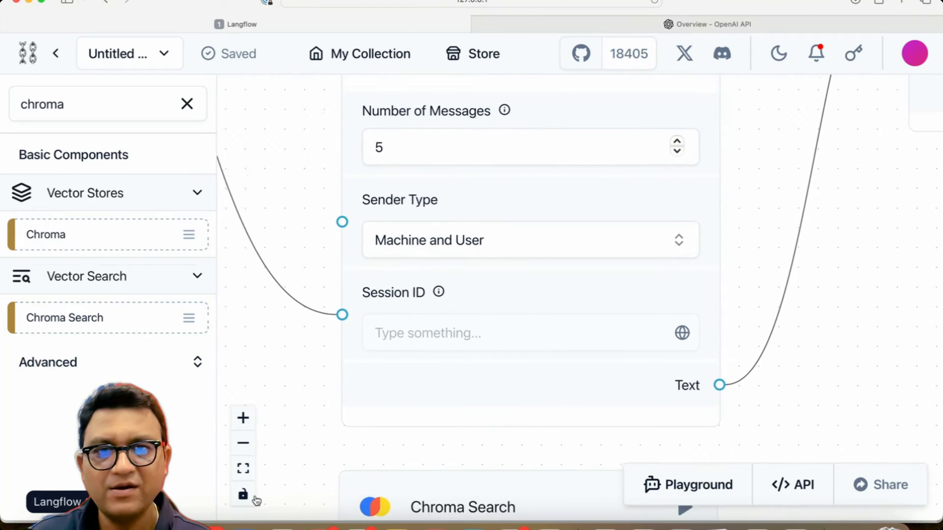
pyautogui.moveTo(295, 397); pyautogui.dragTo(334, 387)
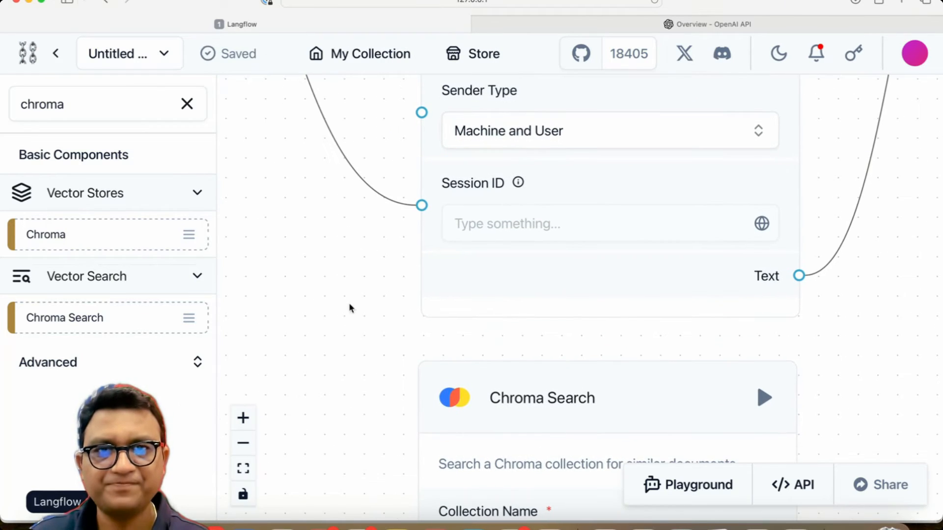
pyautogui.moveTo(347, 264); pyautogui.dragTo(56, 529)
pyautogui.moveTo(715, 362); pyautogui.dragTo(711, 480)
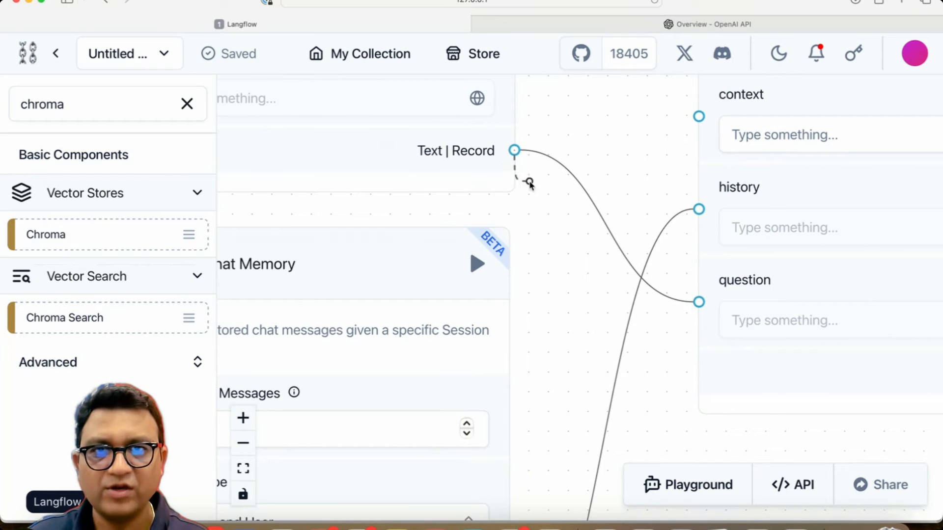
pyautogui.moveTo(530, 183); pyautogui.dragTo(426, 438)
# Step: Move the Chroma Search component to the right of the Chat Memory
pyautogui.scroll(-7, 877, 280)
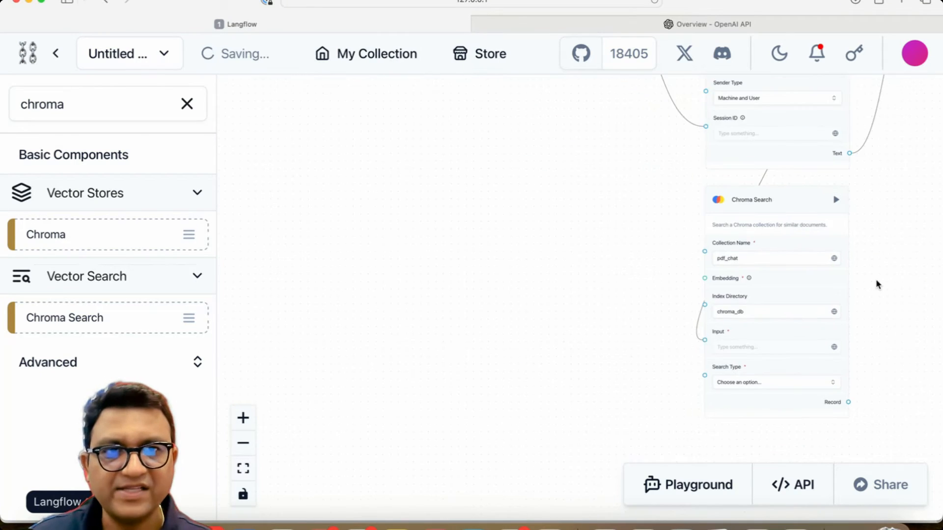
pyautogui.moveTo(876, 278); pyautogui.dragTo(760, 334)
pyautogui.moveTo(662, 273); pyautogui.dragTo(837, 238)
pyautogui.click(669, 317)
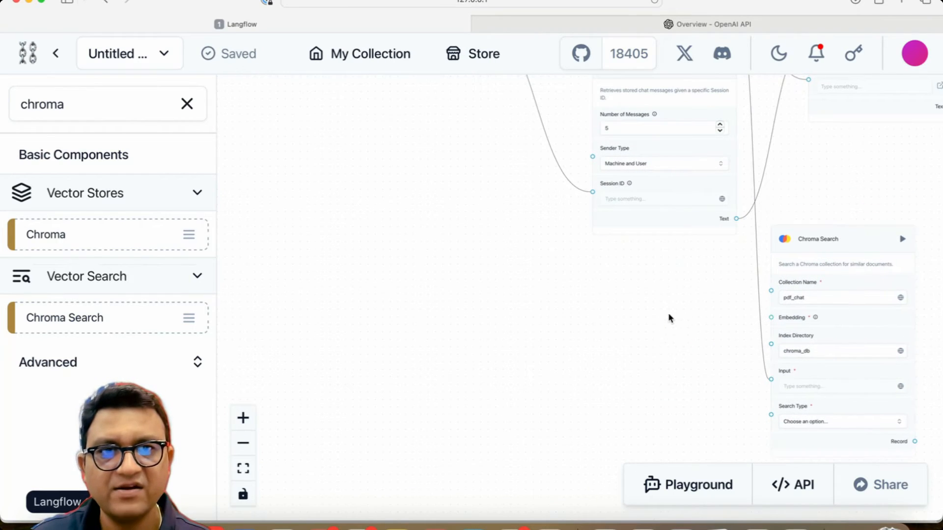
# Step: Inspect the links between Chat Input, Chat Memory, Prompt and Chroma Search across the canvas
pyautogui.moveTo(669, 318); pyautogui.dragTo(418, 491)
pyautogui.scroll(-1, 404, 230)
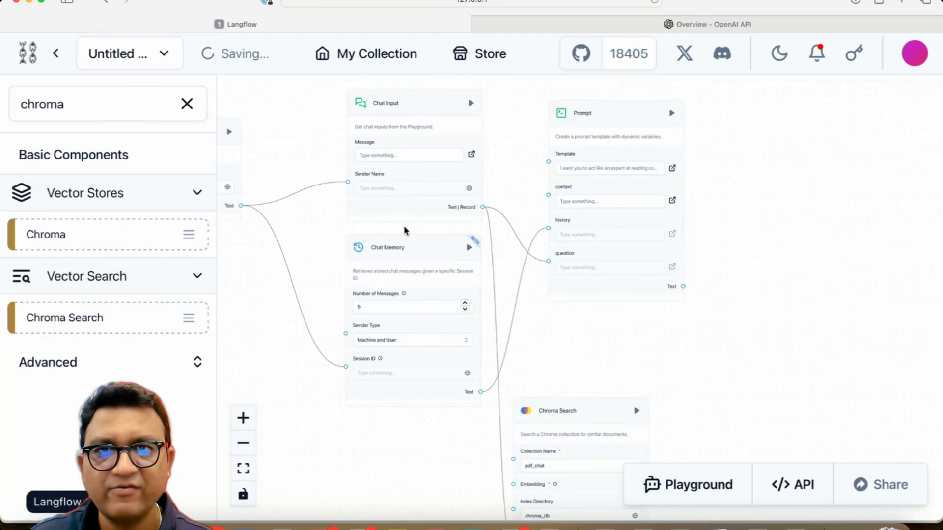
pyautogui.scroll(5, 351, 232)
pyautogui.moveTo(283, 189); pyautogui.dragTo(284, 385)
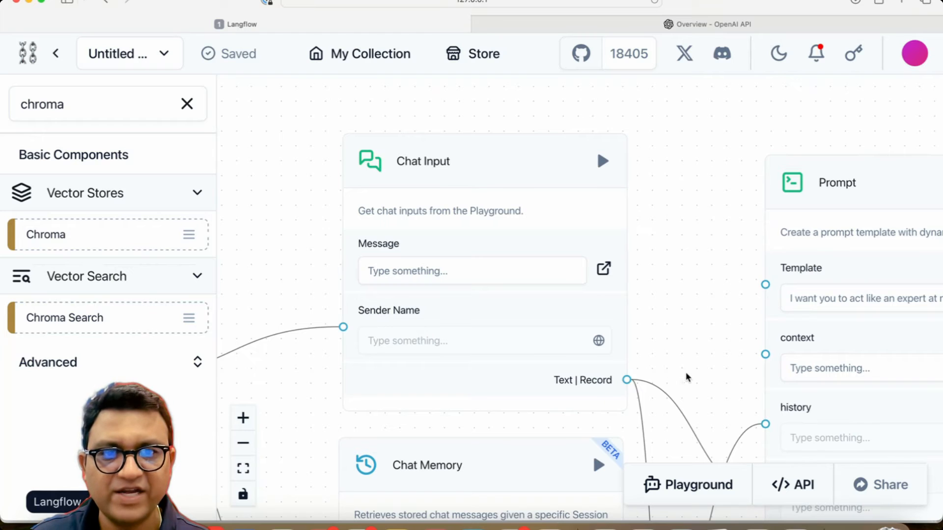
pyautogui.scroll(-4, 685, 375)
pyautogui.hscroll(1, 686, 374)
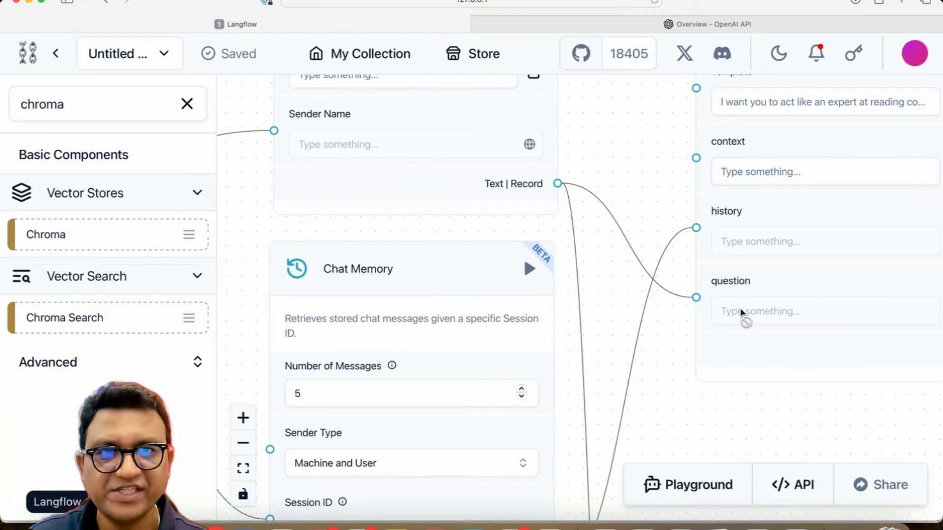
pyautogui.moveTo(650, 377); pyautogui.dragTo(642, 152)
pyautogui.scroll(-5, 633, 197)
pyautogui.hscroll(2, 633, 196)
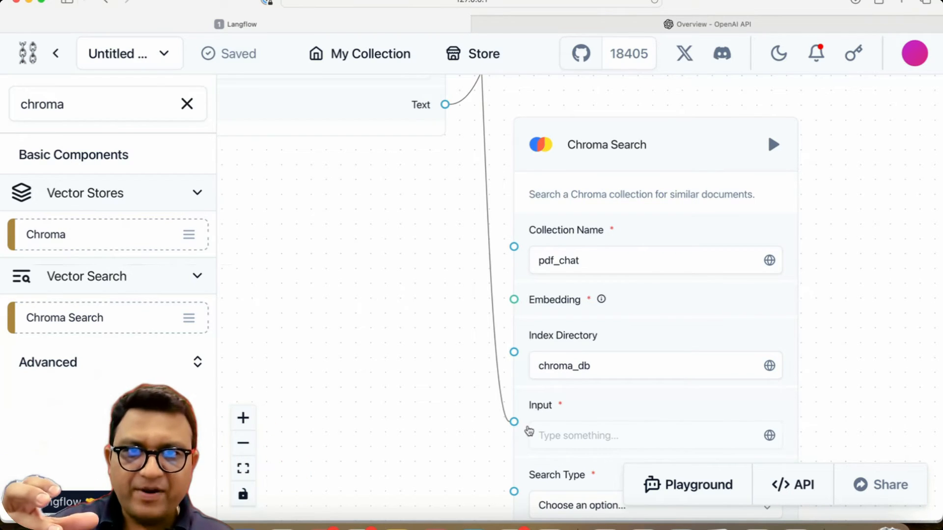
pyautogui.moveTo(435, 371); pyautogui.dragTo(363, 346)
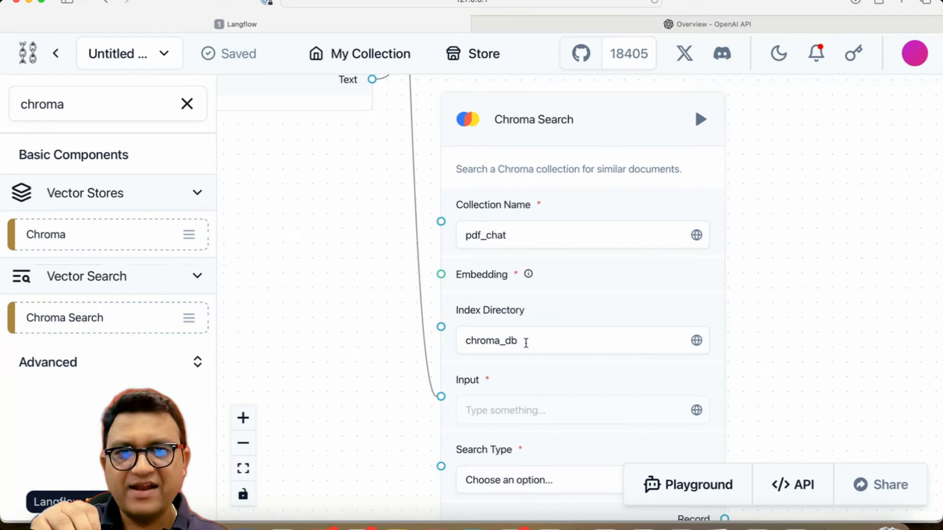
# Step: Set the Chroma Search's Search Type to Similarity
pyautogui.click(532, 481)
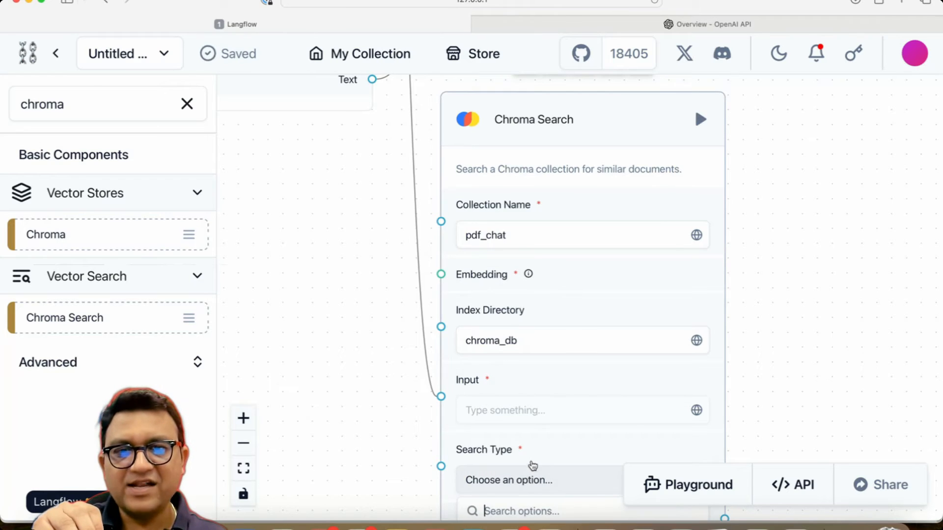
pyautogui.scroll(-3, 533, 463)
pyautogui.scroll(2, 533, 462)
pyautogui.moveTo(802, 366); pyautogui.dragTo(759, 172)
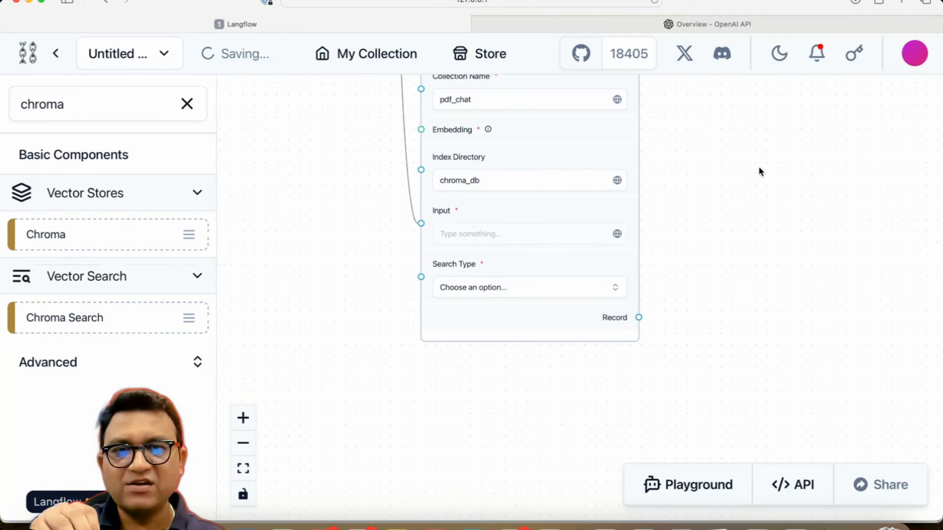
pyautogui.click(516, 295)
pyautogui.click(473, 334)
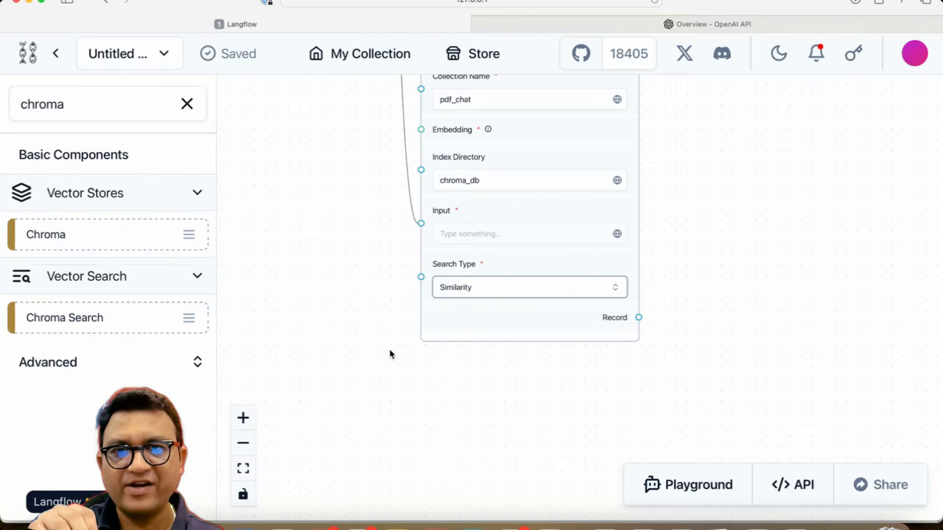
# Step: Connect the OpenAI Embeddings output to the Chroma Search's Embedding input
pyautogui.scroll(5, 393, 344)
pyautogui.moveTo(395, 339); pyautogui.dragTo(367, 480)
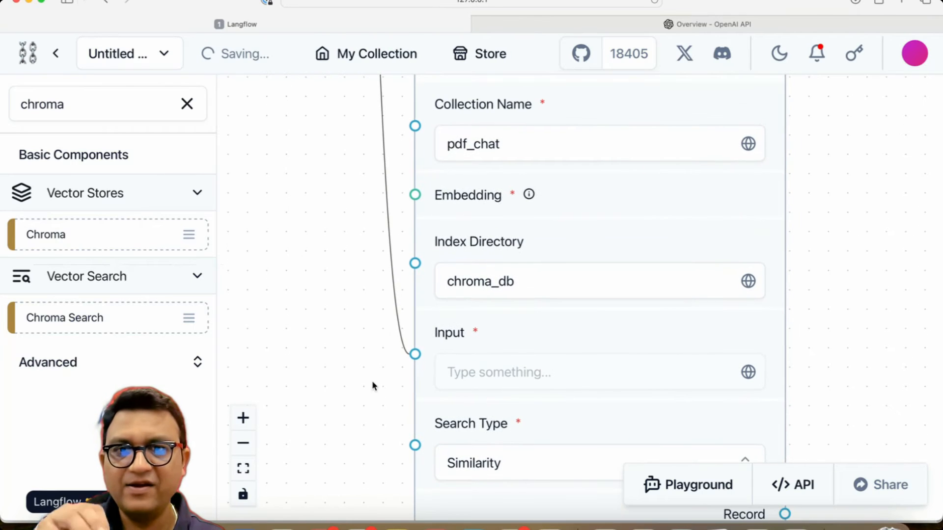
pyautogui.moveTo(374, 372); pyautogui.dragTo(448, 503)
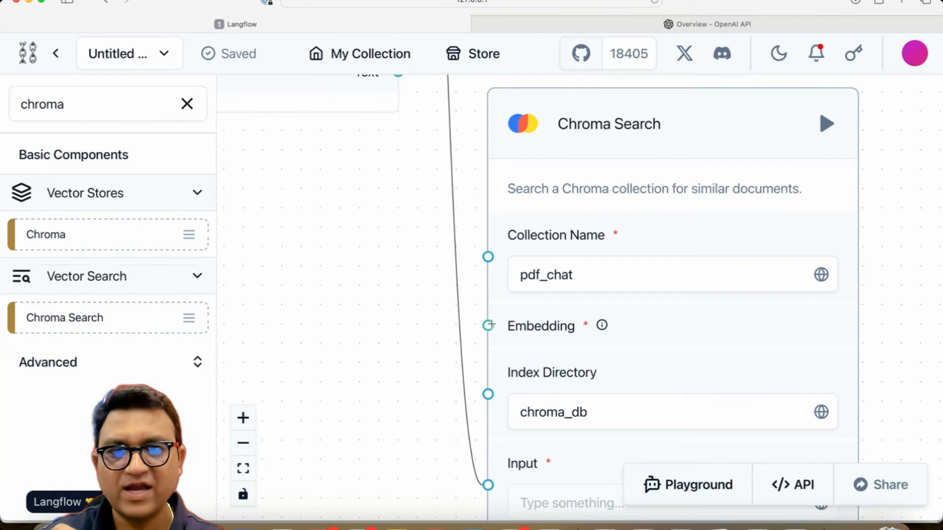
pyautogui.scroll(7, 491, 245)
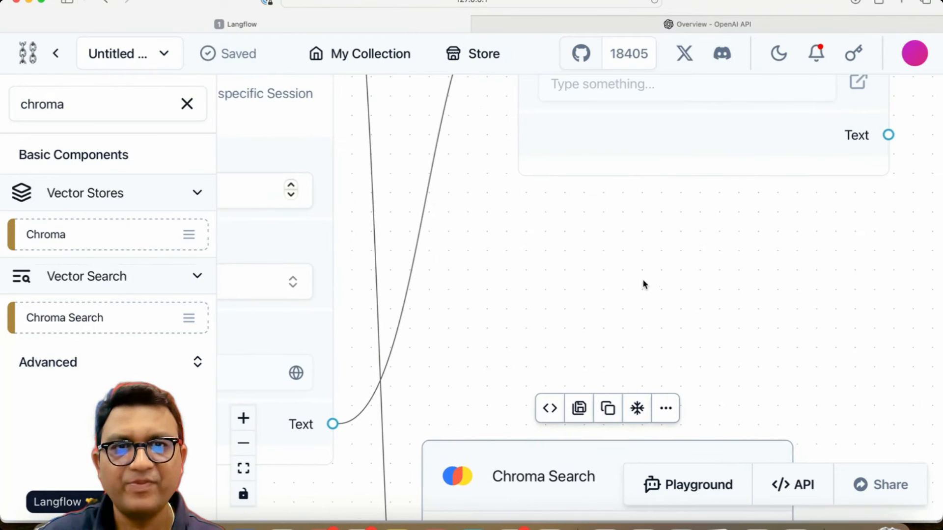
pyautogui.scroll(10, 645, 285)
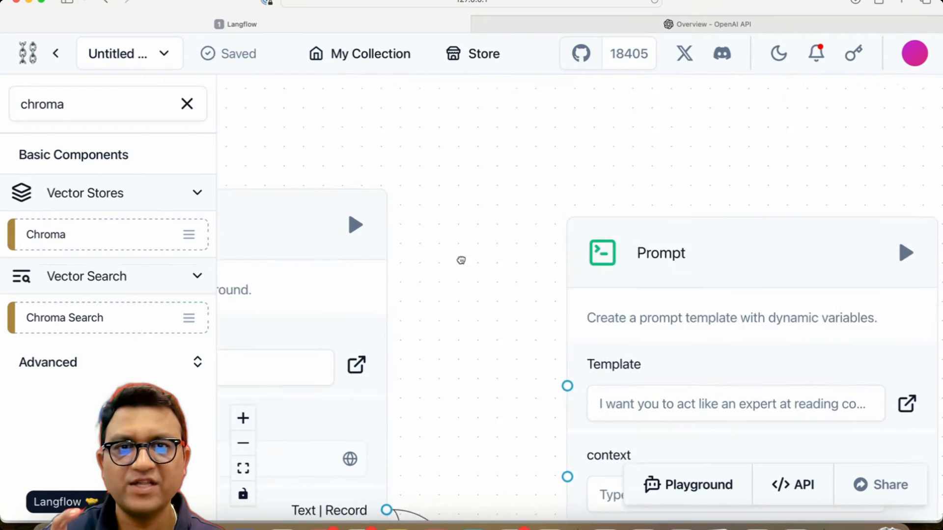
pyautogui.scroll(-5, 461, 260)
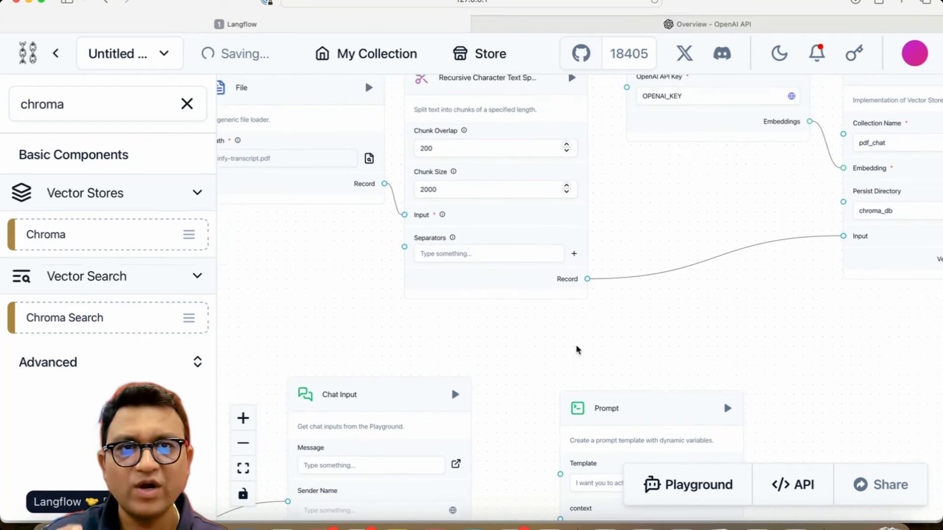
pyautogui.scroll(-3, 578, 350)
pyautogui.moveTo(657, 169); pyautogui.dragTo(645, 210)
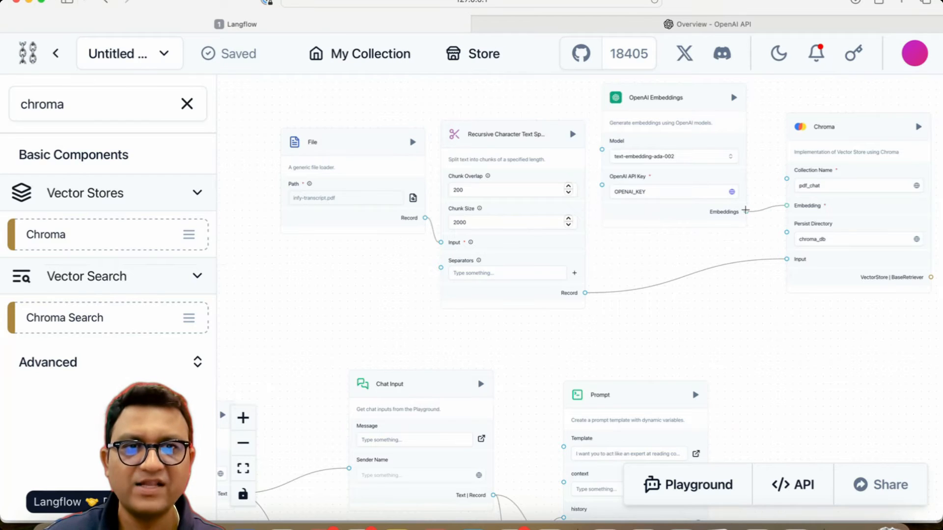
pyautogui.moveTo(745, 210); pyautogui.dragTo(746, 211)
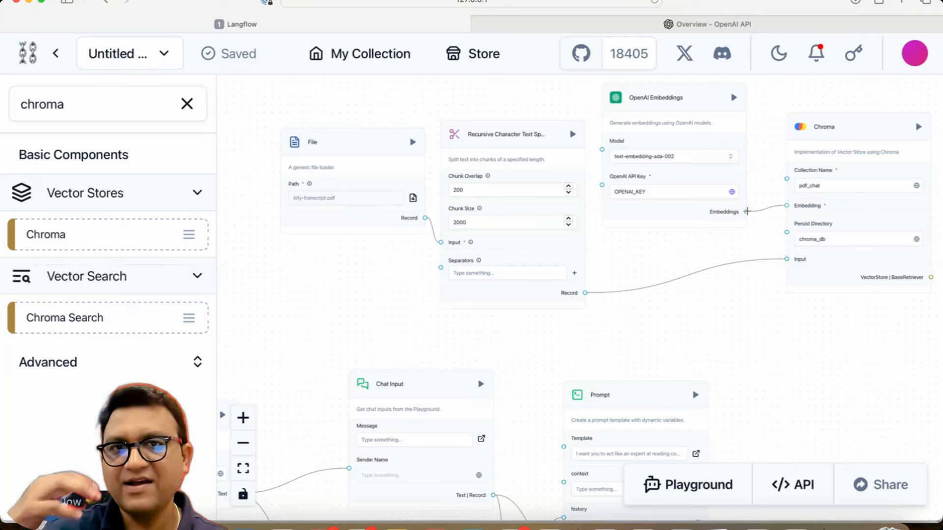
pyautogui.moveTo(747, 211); pyautogui.dragTo(743, 266)
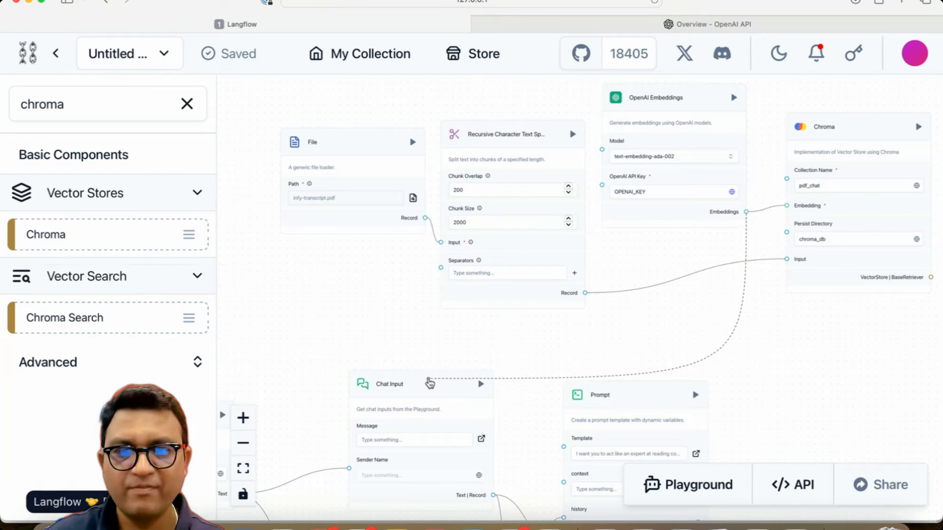
pyautogui.moveTo(474, 459); pyautogui.dragTo(498, 369)
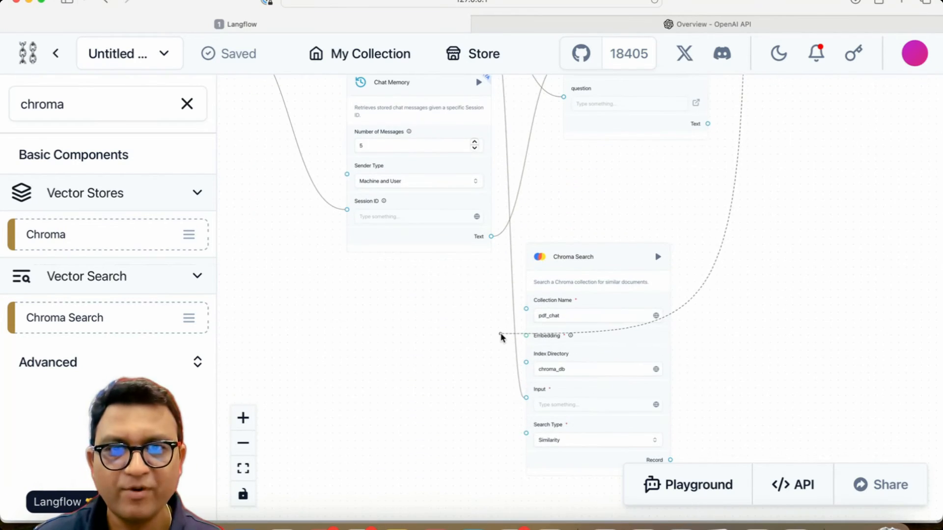
pyautogui.moveTo(532, 338); pyautogui.dragTo(527, 336)
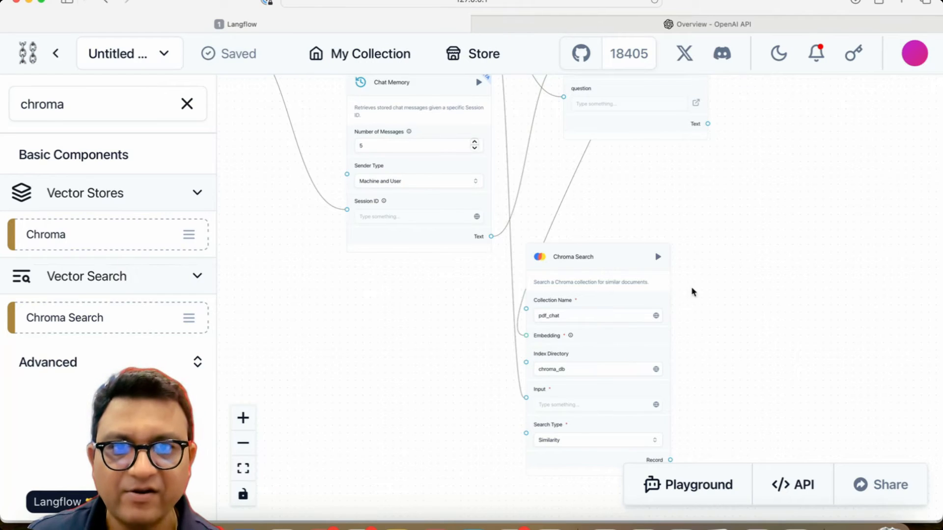
# Step: Move the Chroma Search component slightly up and to the right
pyautogui.moveTo(607, 269); pyautogui.dragTo(679, 219)
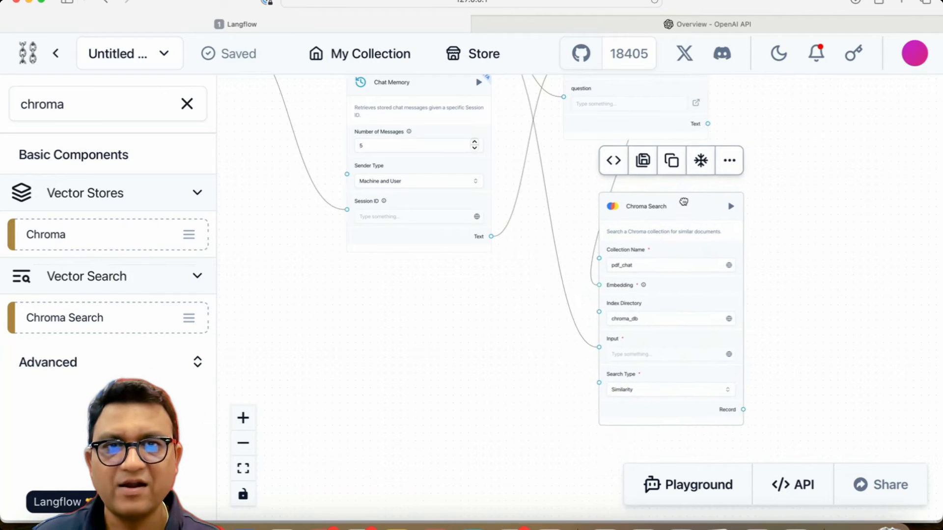
pyautogui.scroll(5, 649, 234)
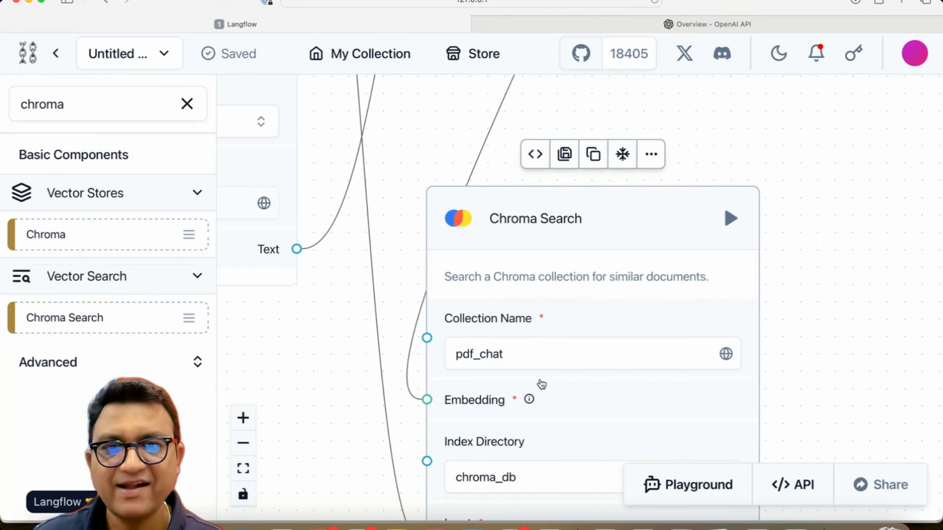
pyautogui.scroll(15, 886, 264)
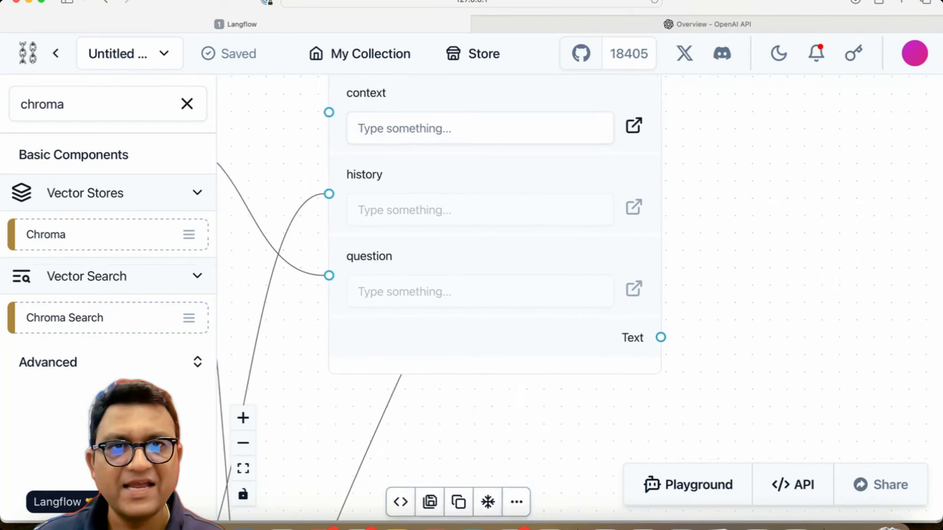
pyautogui.scroll(-10, 789, 162)
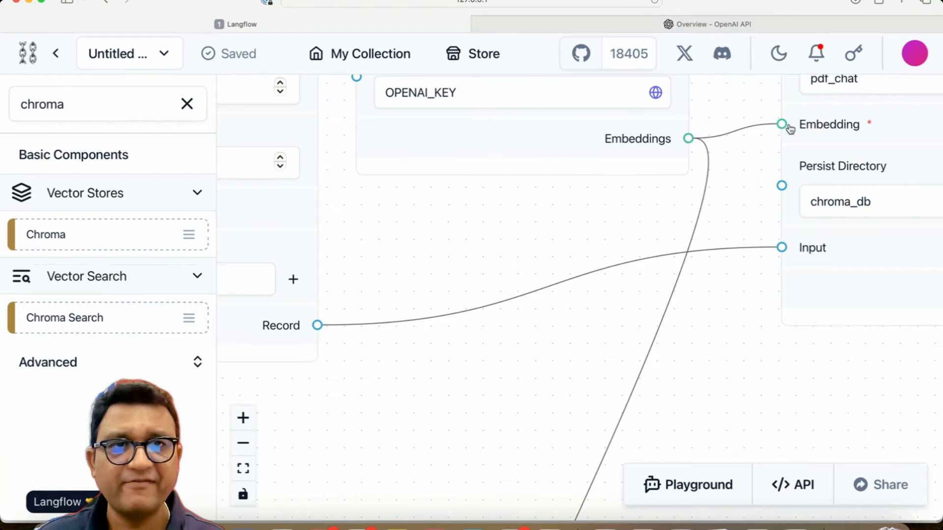
pyautogui.scroll(10, 750, 175)
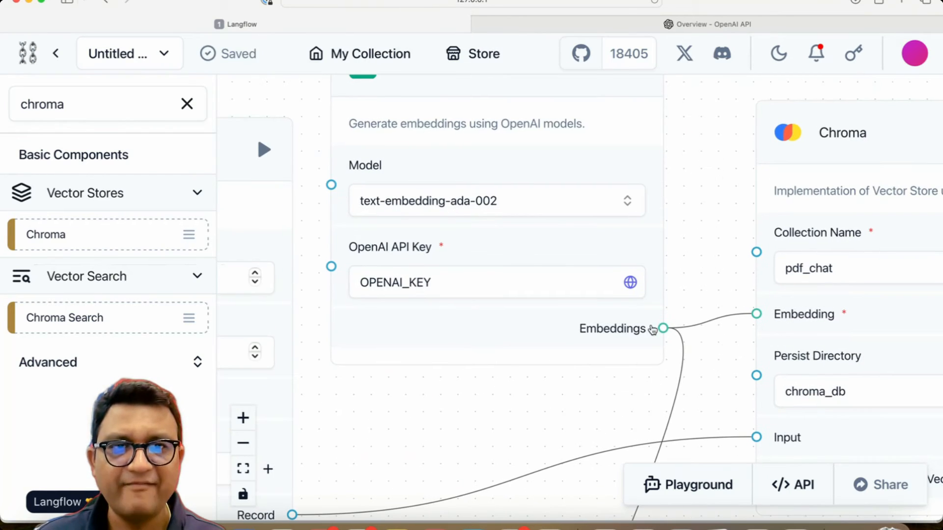
pyautogui.scroll(-10, 664, 339)
# Step: Connect the Chroma Search's Record output to the Prompt's context input
pyautogui.moveTo(724, 363); pyautogui.dragTo(688, 172)
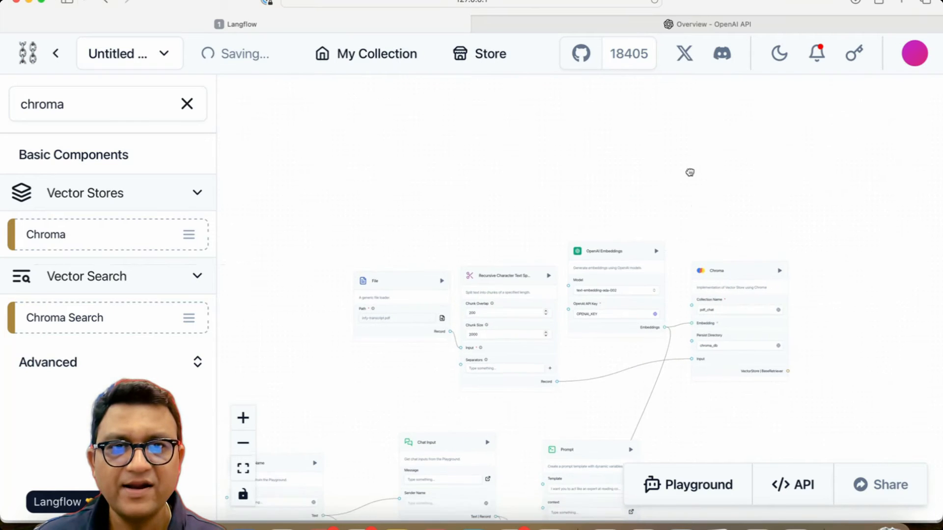
pyautogui.moveTo(698, 330); pyautogui.dragTo(722, 128)
pyautogui.scroll(5, 715, 311)
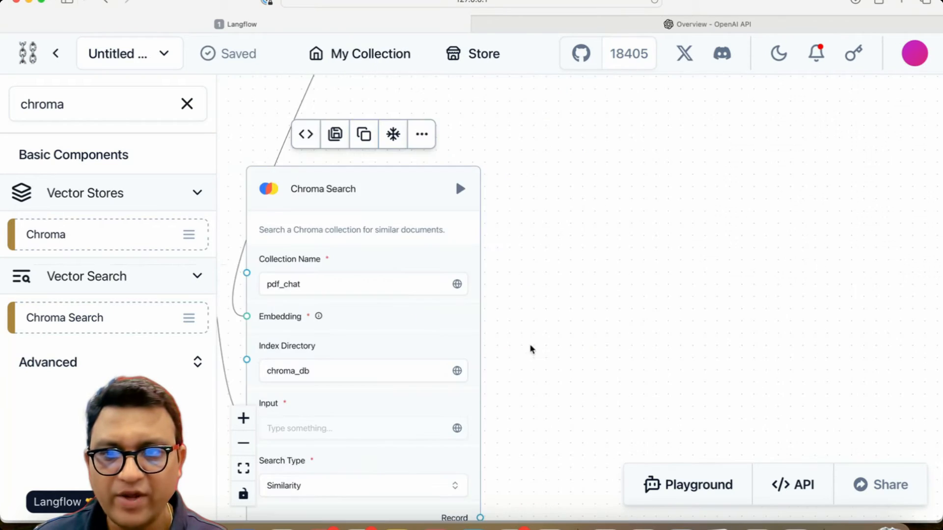
pyautogui.moveTo(530, 349); pyautogui.dragTo(718, 290)
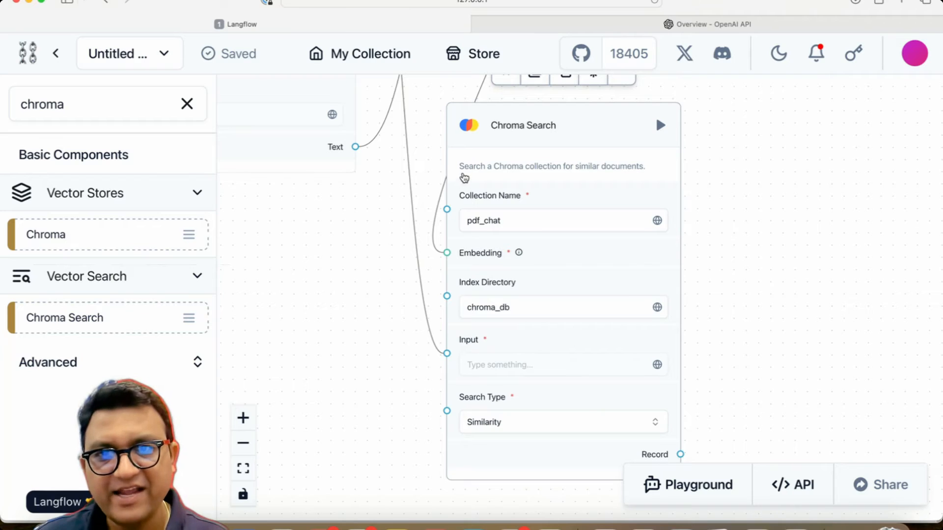
pyautogui.moveTo(716, 396); pyautogui.dragTo(661, 301)
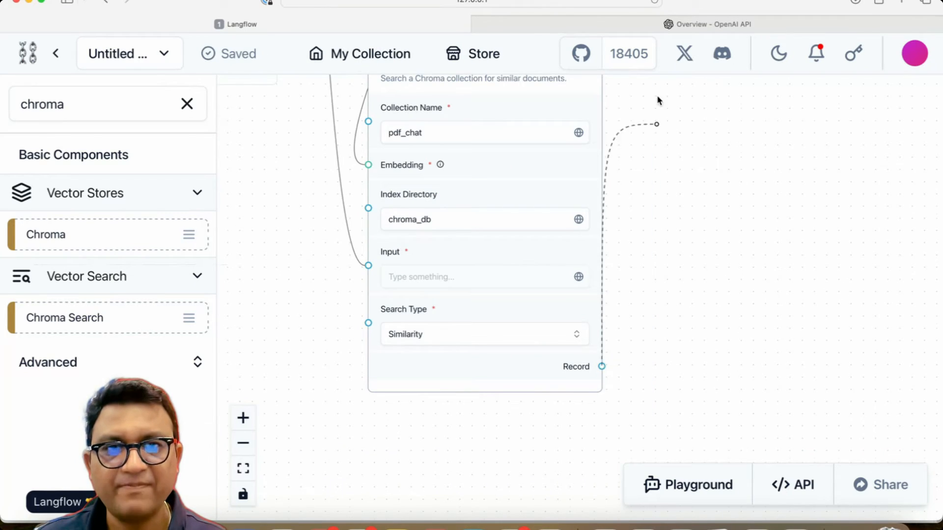
pyautogui.moveTo(657, 97); pyautogui.dragTo(676, 207)
pyautogui.moveTo(546, 227); pyautogui.dragTo(428, 259)
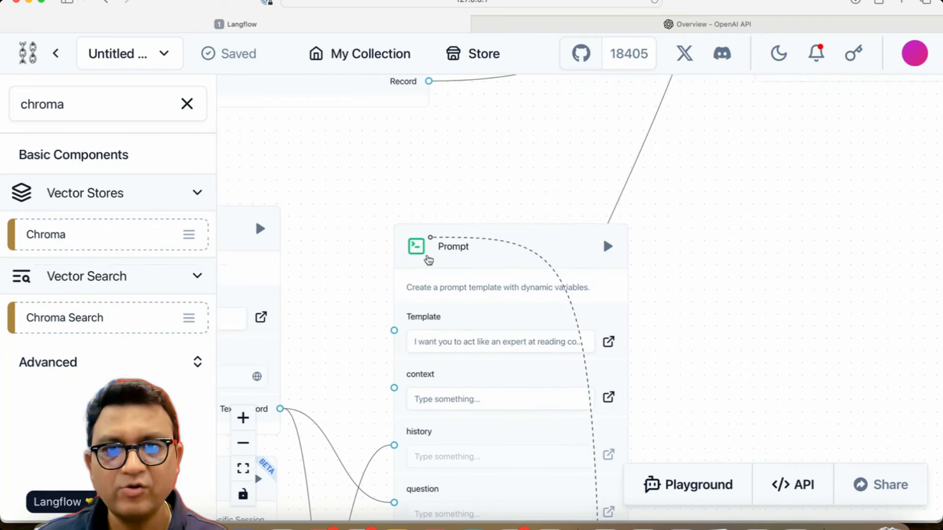
pyautogui.moveTo(395, 388); pyautogui.dragTo(395, 388)
# Step: Reposition the Prompt component to the right of the Chroma Search
pyautogui.moveTo(756, 370); pyautogui.dragTo(841, 248)
pyautogui.moveTo(590, 137); pyautogui.dragTo(834, 191)
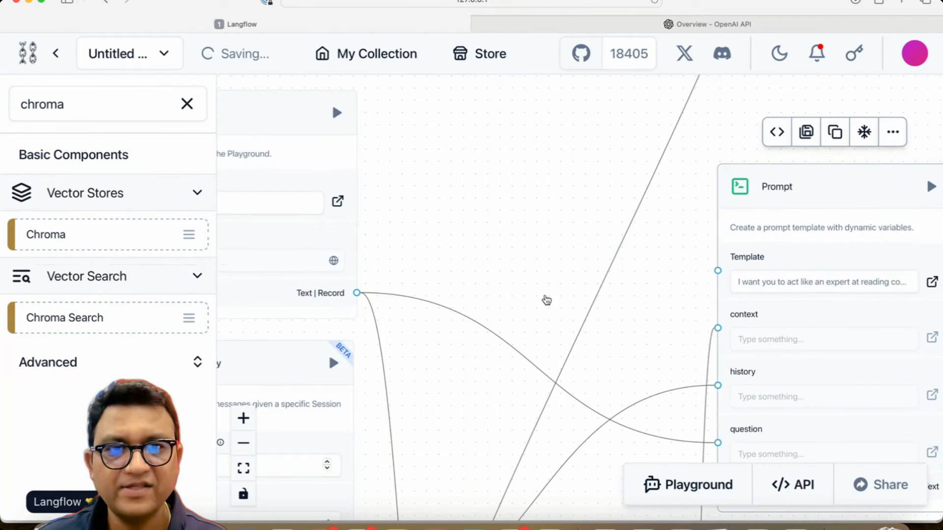
pyautogui.moveTo(585, 343); pyautogui.dragTo(481, 191)
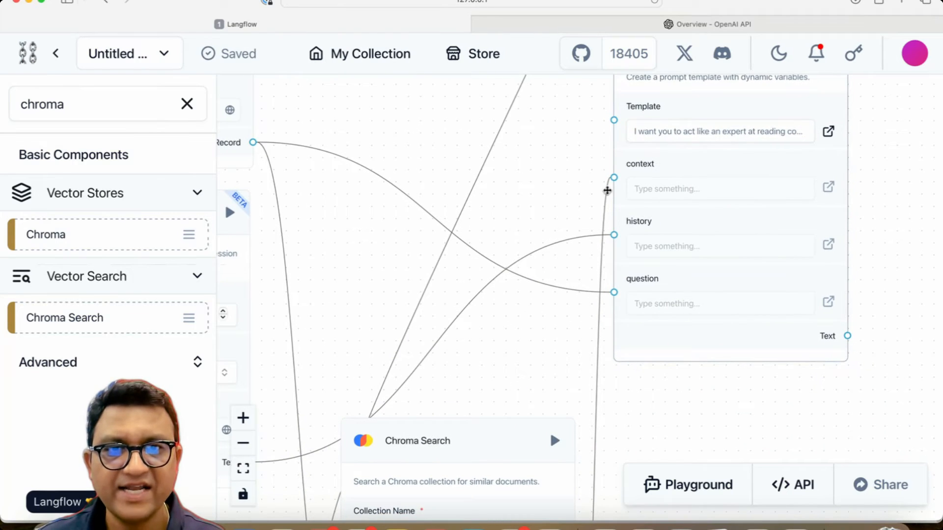
pyautogui.moveTo(514, 381); pyautogui.dragTo(461, 521)
pyautogui.moveTo(466, 415); pyautogui.dragTo(406, 425)
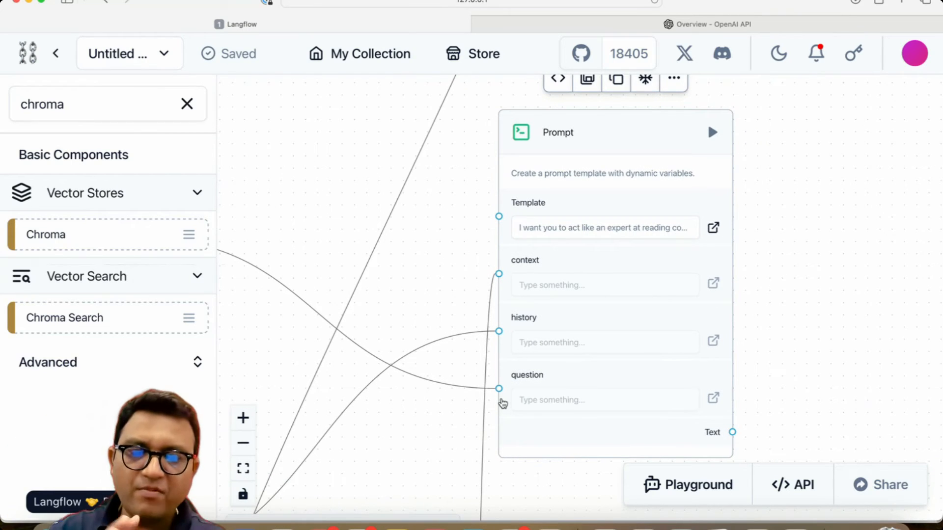
# Step: Search the components for open and add an OpenAI model component to the right of the Prompt
pyautogui.doubleClick(62, 108)
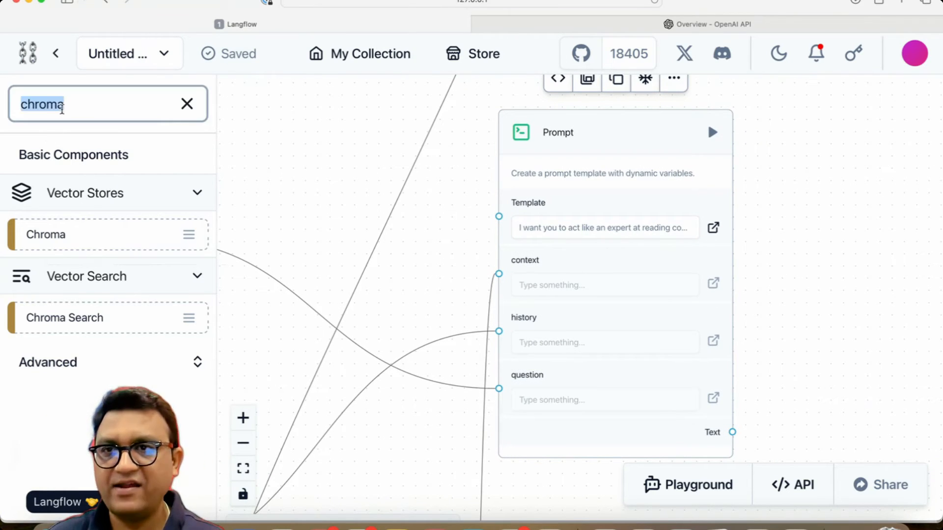
pyautogui.write('openai')
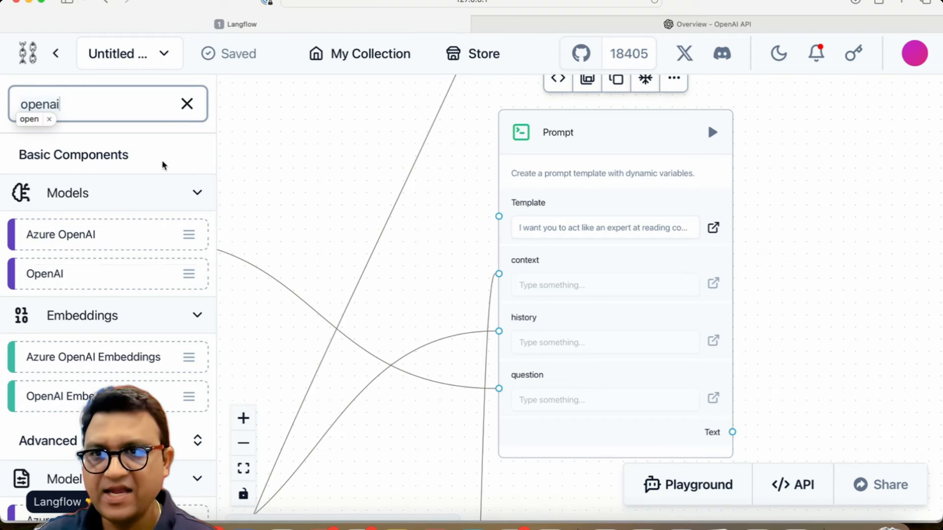
pyautogui.moveTo(57, 281); pyautogui.dragTo(835, 236)
pyautogui.moveTo(755, 218); pyautogui.dragTo(500, 154)
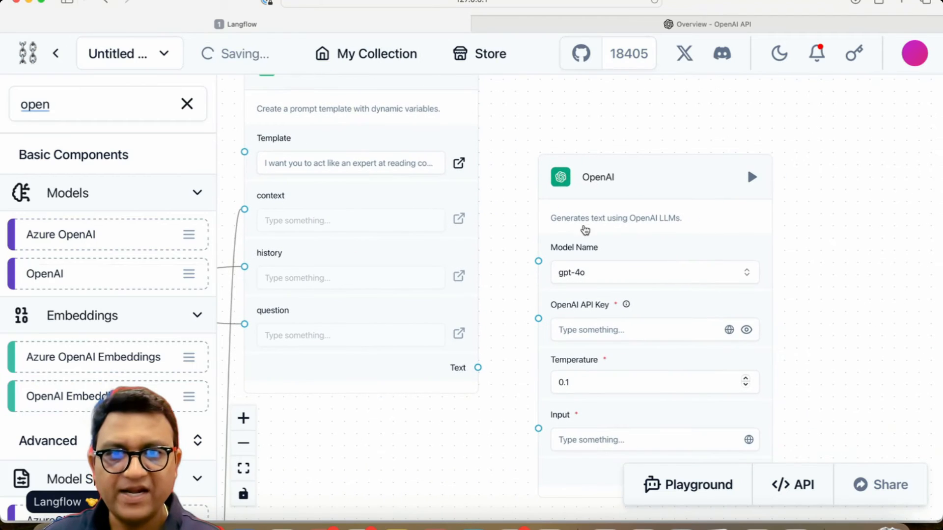
# Step: Set the OpenAI model component to gpt-4o and its API key to the OPENAI_KEY global variable
pyautogui.click(627, 274)
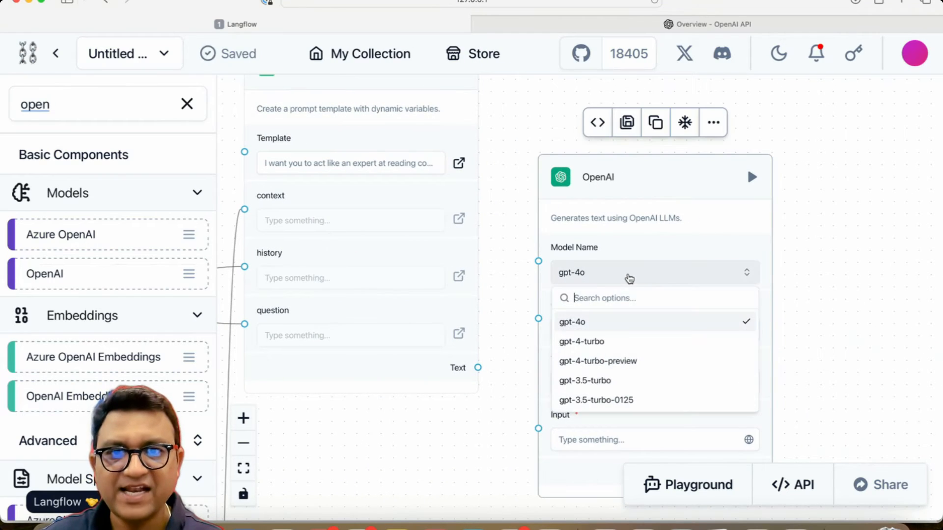
pyautogui.click(846, 269)
pyautogui.scroll(-2, 834, 292)
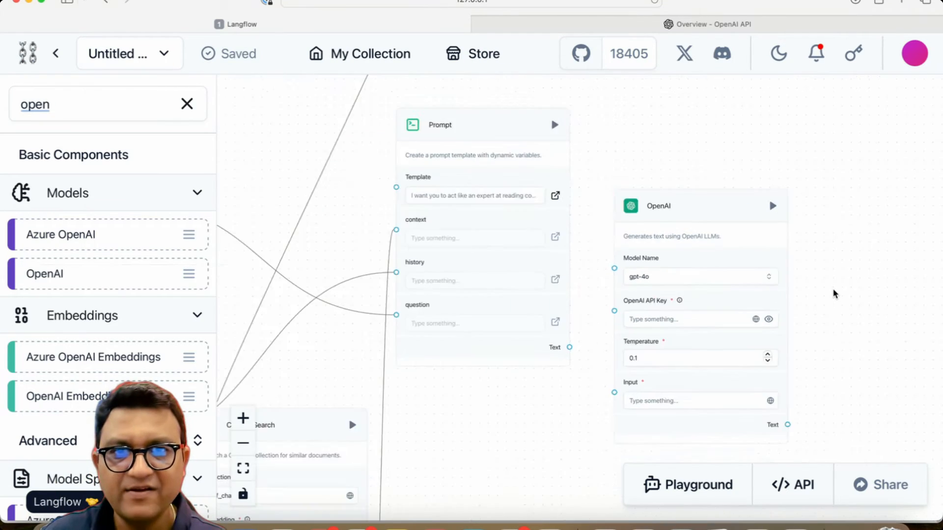
pyautogui.scroll(6, 834, 292)
pyautogui.moveTo(813, 316); pyautogui.dragTo(830, 204)
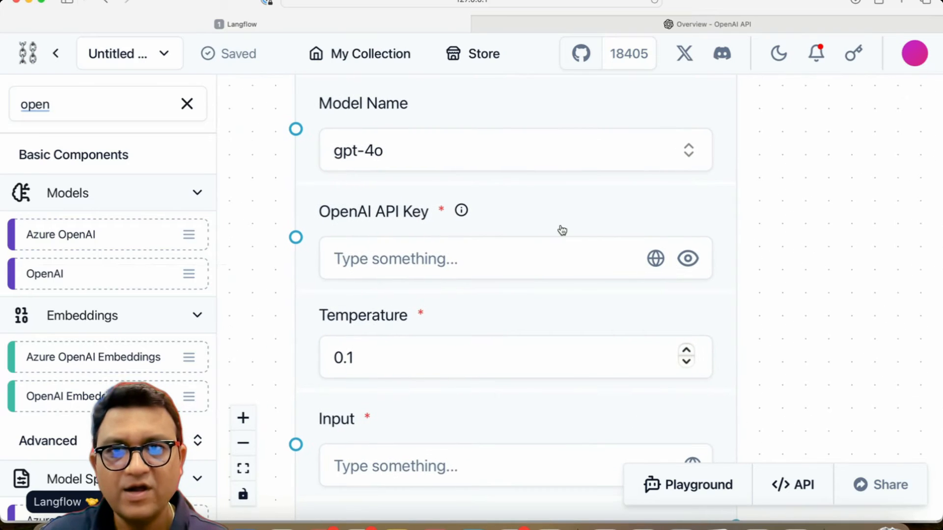
pyautogui.click(521, 159)
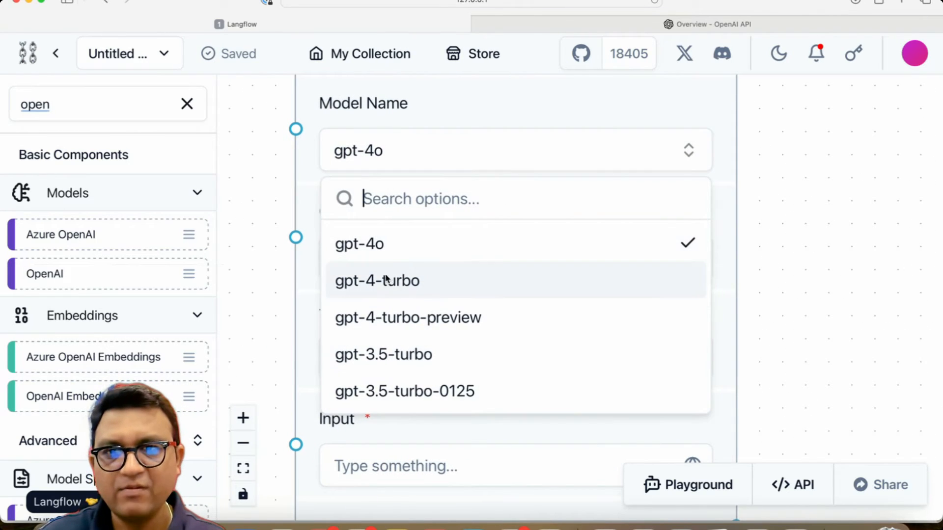
pyautogui.click(396, 248)
pyautogui.click(654, 259)
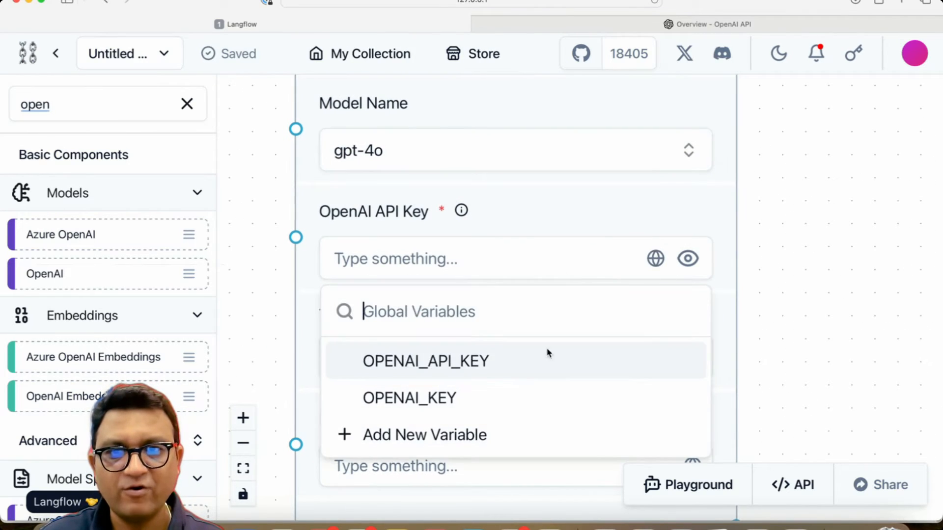
pyautogui.click(452, 398)
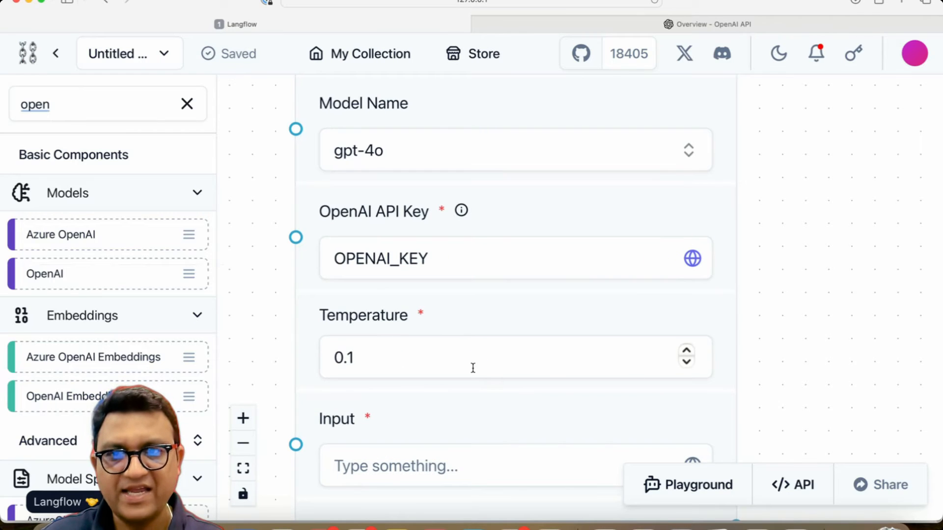
# Step: Connect the Prompt's Text output to the OpenAI model's Input
pyautogui.moveTo(444, 402); pyautogui.dragTo(596, 337)
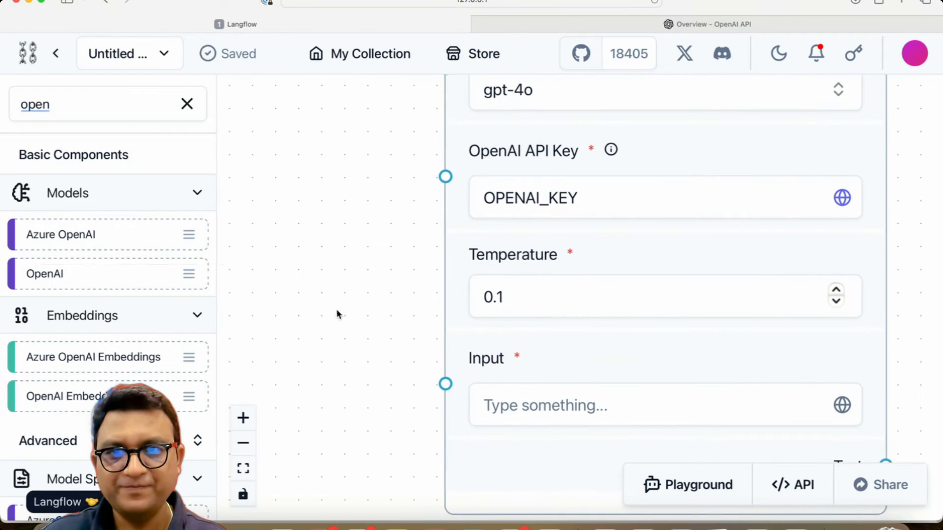
pyautogui.moveTo(358, 286); pyautogui.dragTo(357, 330)
pyautogui.scroll(-5, 357, 330)
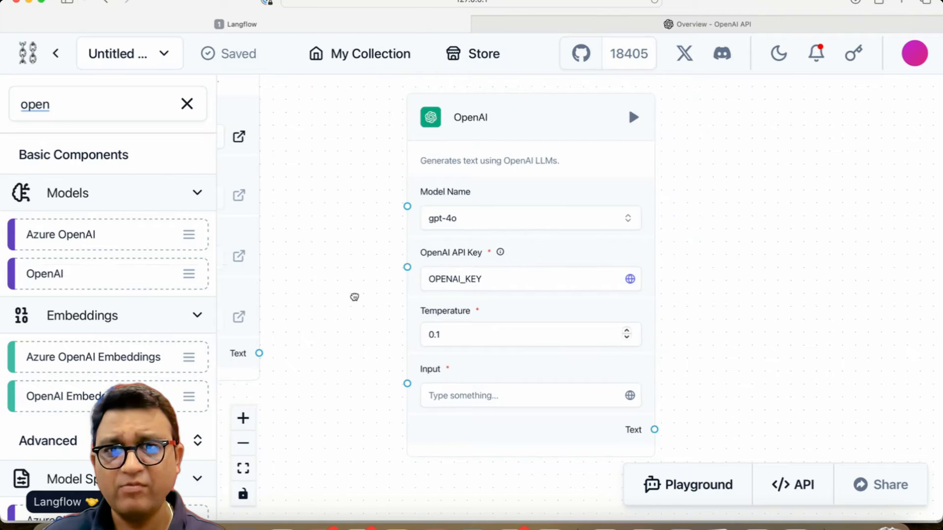
pyautogui.moveTo(353, 296); pyautogui.dragTo(481, 366)
pyautogui.moveTo(460, 309); pyautogui.dragTo(558, 282)
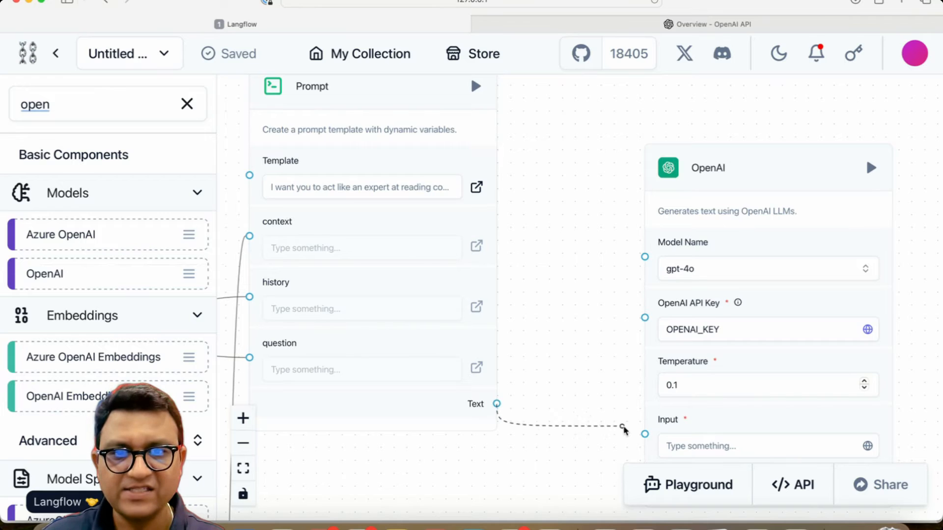
pyautogui.moveTo(624, 431); pyautogui.dragTo(645, 434)
# Step: Clear the component search and add a Chat Output component to the right of the OpenAI model
pyautogui.moveTo(554, 463); pyautogui.dragTo(422, 400)
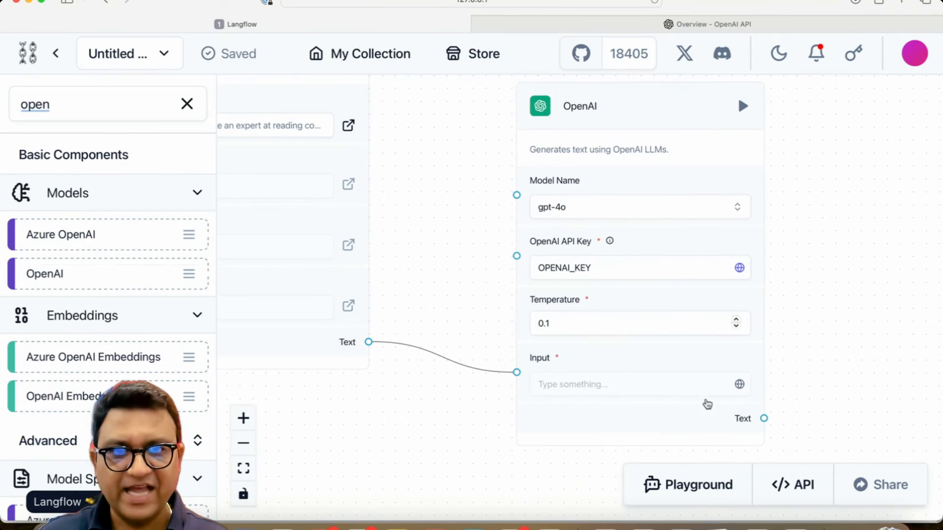
pyautogui.moveTo(837, 310); pyautogui.dragTo(680, 362)
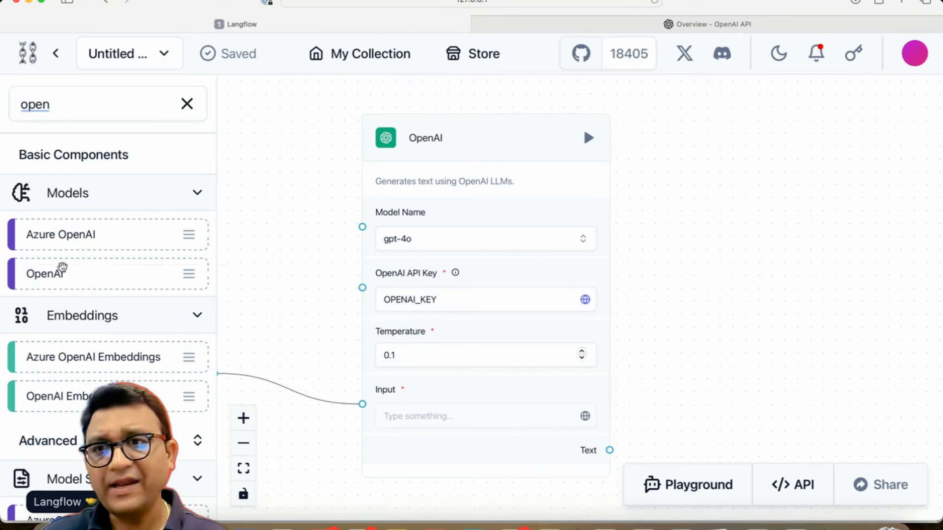
pyautogui.click(186, 104)
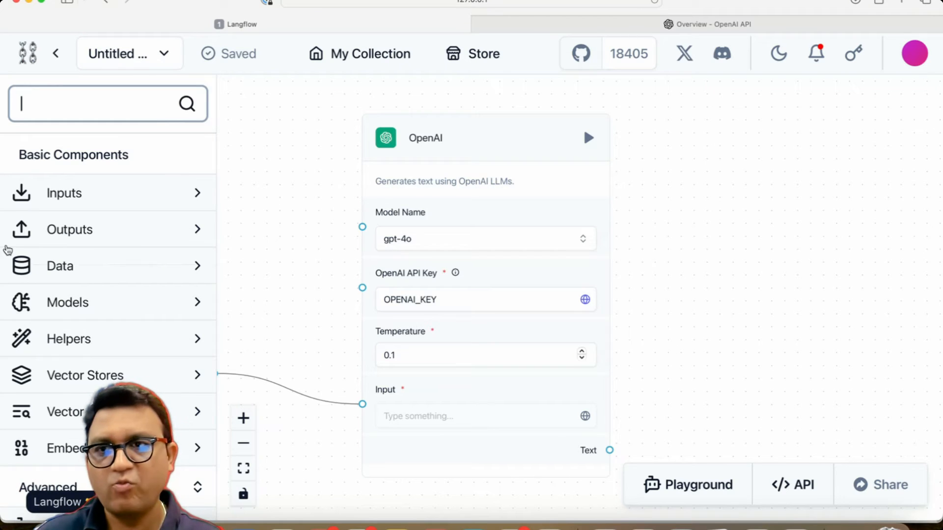
pyautogui.click(69, 229)
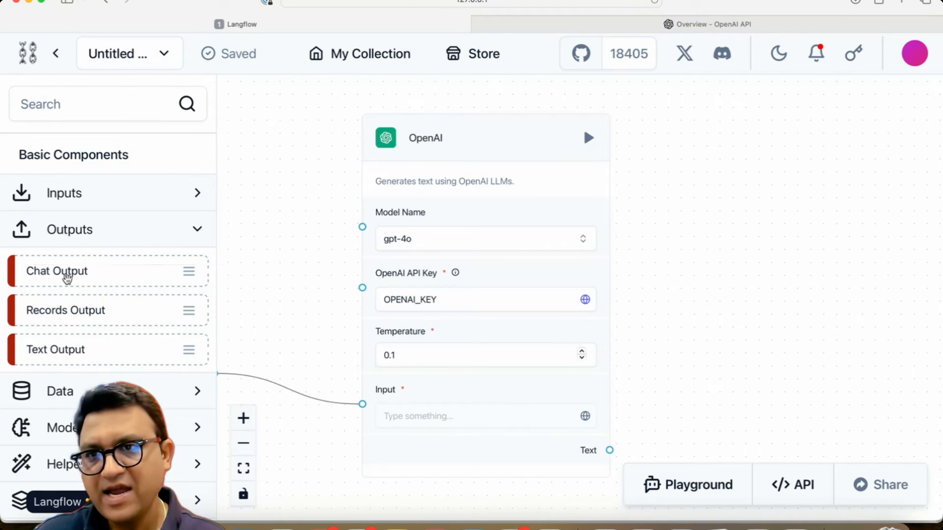
pyautogui.moveTo(62, 277); pyautogui.dragTo(761, 267)
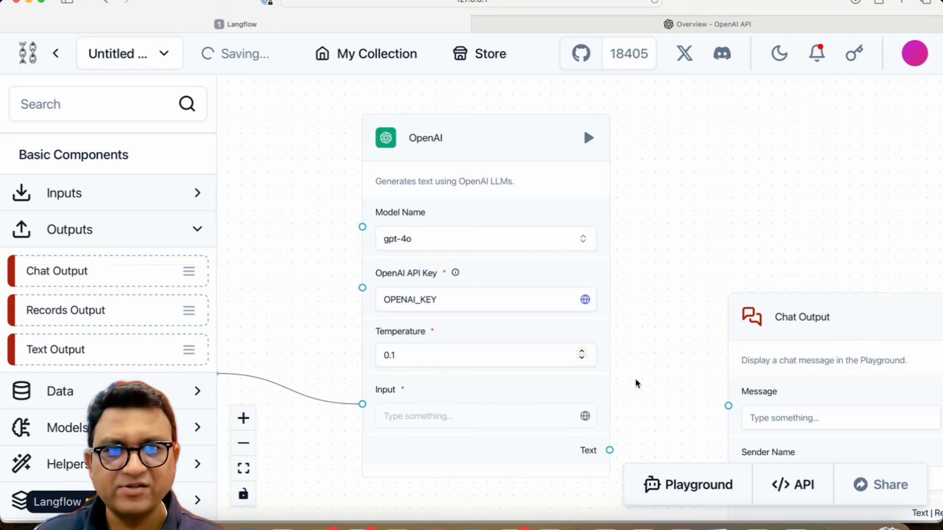
pyautogui.scroll(-5, 672, 307)
pyautogui.hscroll(2, 672, 307)
pyautogui.moveTo(544, 306); pyautogui.dragTo(664, 327)
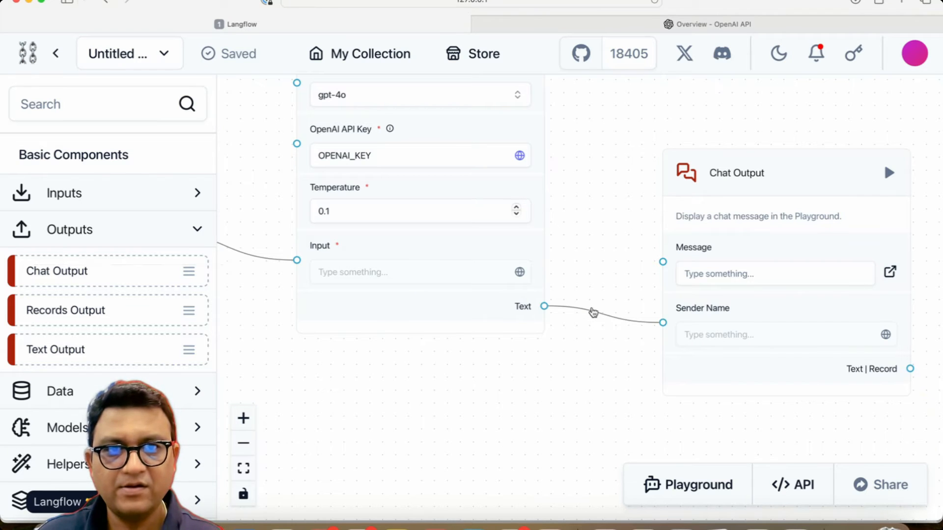
pyautogui.click(593, 313)
pyautogui.press('BackSpace')
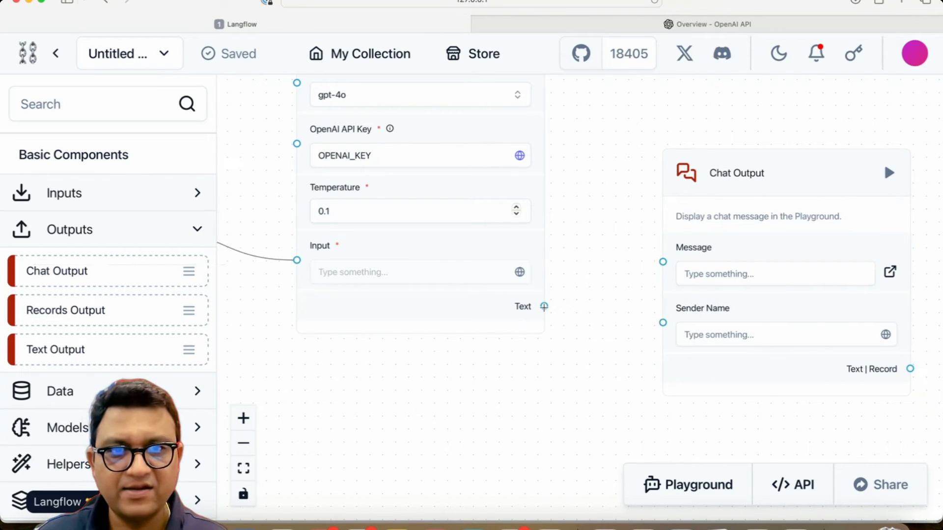
# Step: Set the Chat Output's sender name to AI and connect the OpenAI Text output to its Message input
pyautogui.scroll(-1, 530, 438)
pyautogui.click(704, 326)
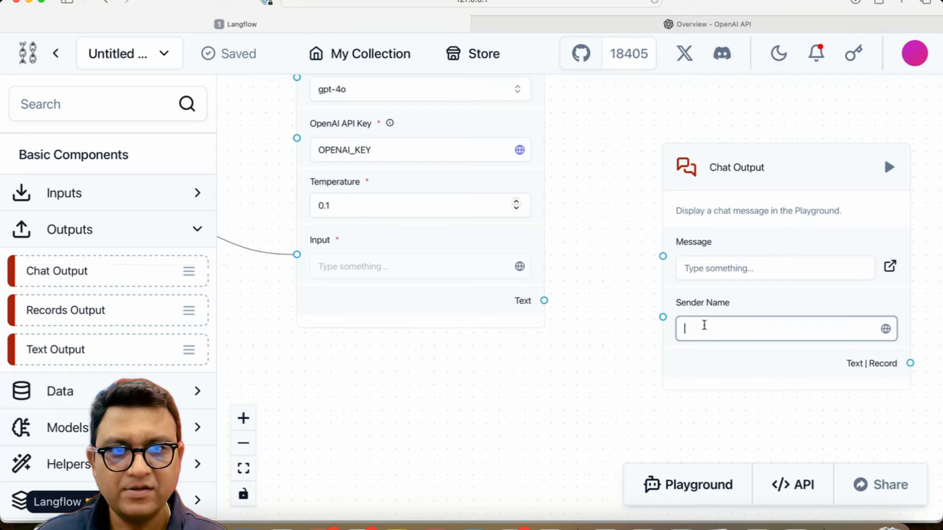
pyautogui.write('AI')
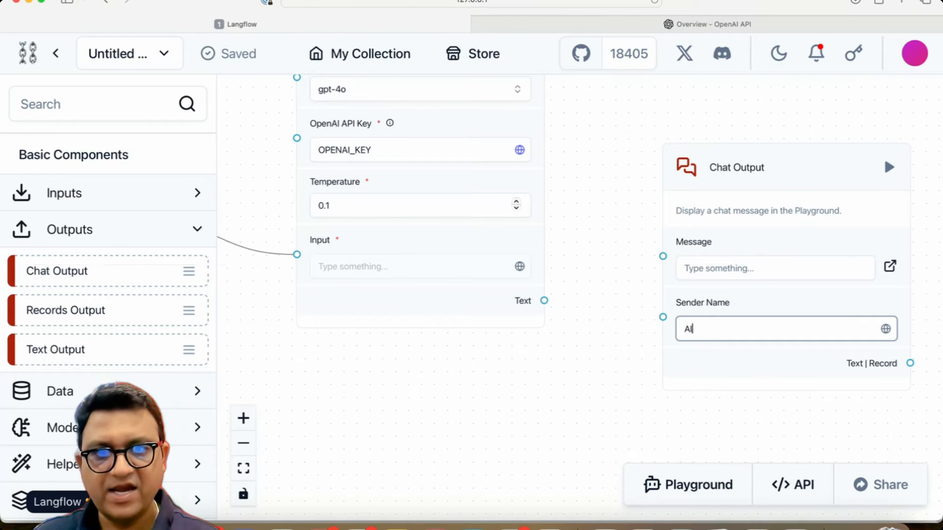
pyautogui.moveTo(544, 301); pyautogui.dragTo(663, 256)
pyautogui.scroll(-3, 615, 381)
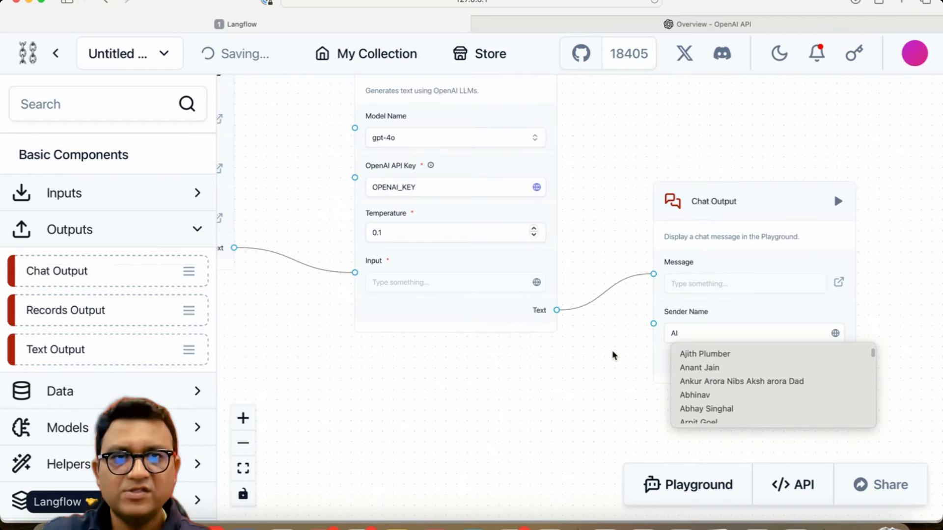
# Step: Pan across the whole flow to review all components and connections, including the Prompt template text
pyautogui.moveTo(596, 353); pyautogui.dragTo(454, 378)
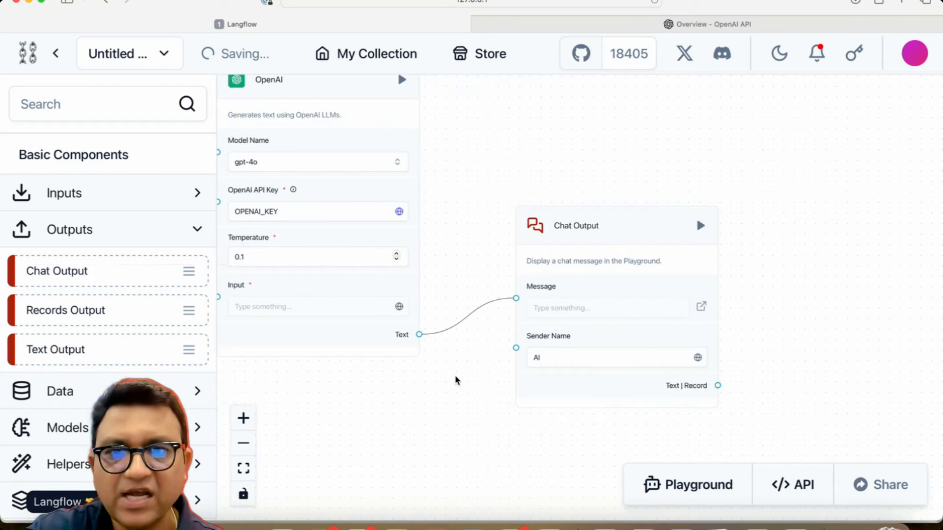
pyautogui.scroll(3, 456, 378)
pyautogui.scroll(-5, 459, 379)
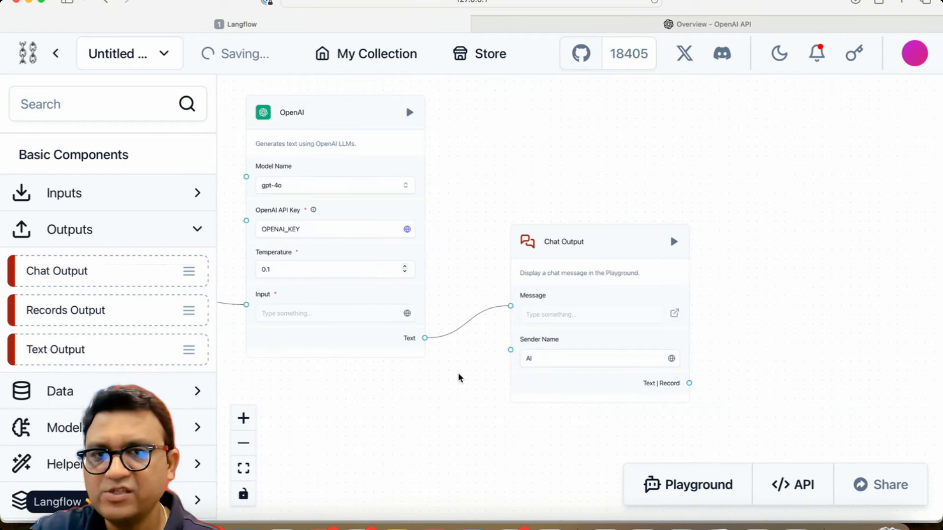
pyautogui.moveTo(459, 379); pyautogui.dragTo(561, 447)
pyautogui.scroll(-6, 561, 448)
pyautogui.scroll(3, 528, 273)
pyautogui.moveTo(520, 273); pyautogui.dragTo(808, 268)
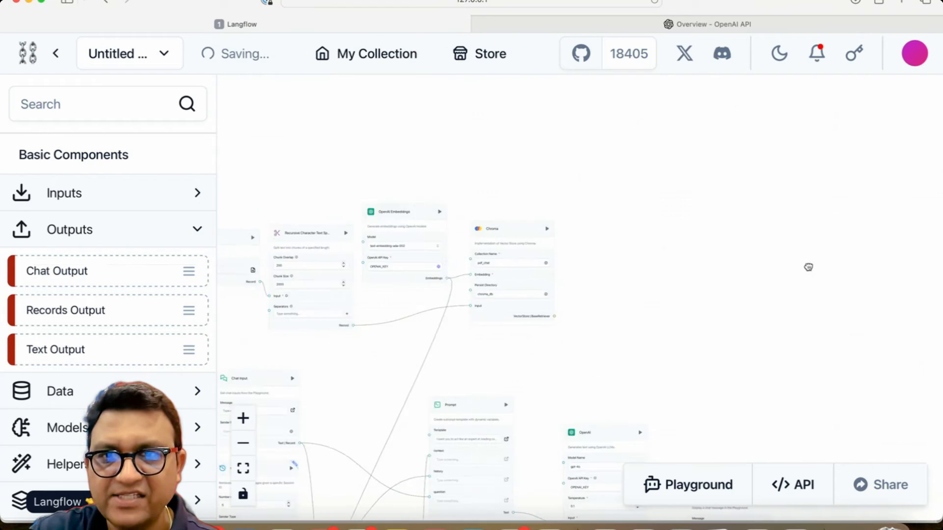
pyautogui.scroll(5, 506, 289)
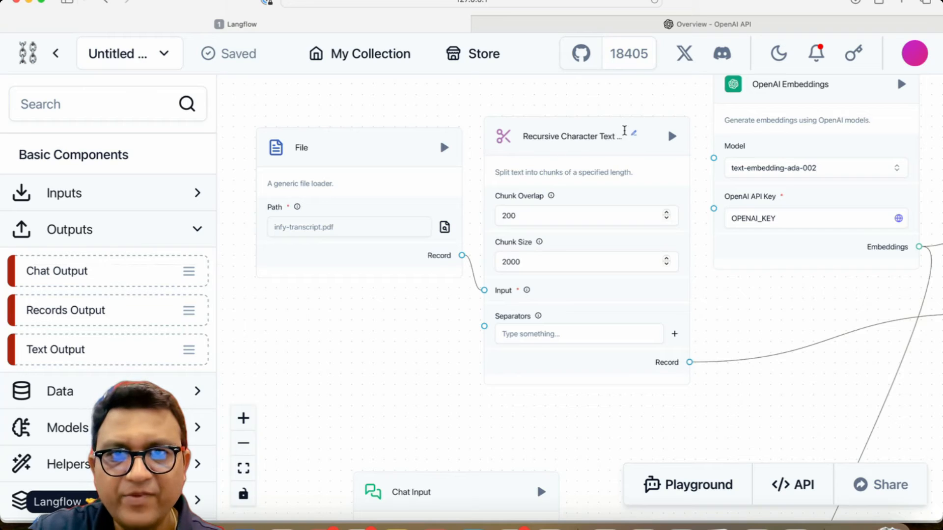
pyautogui.moveTo(478, 357); pyautogui.dragTo(292, 397)
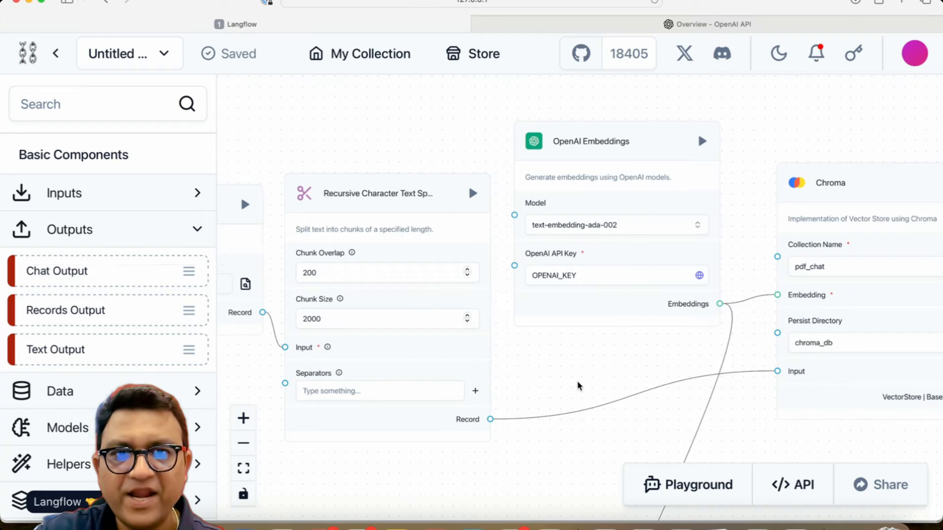
pyautogui.moveTo(755, 354); pyautogui.dragTo(624, 359)
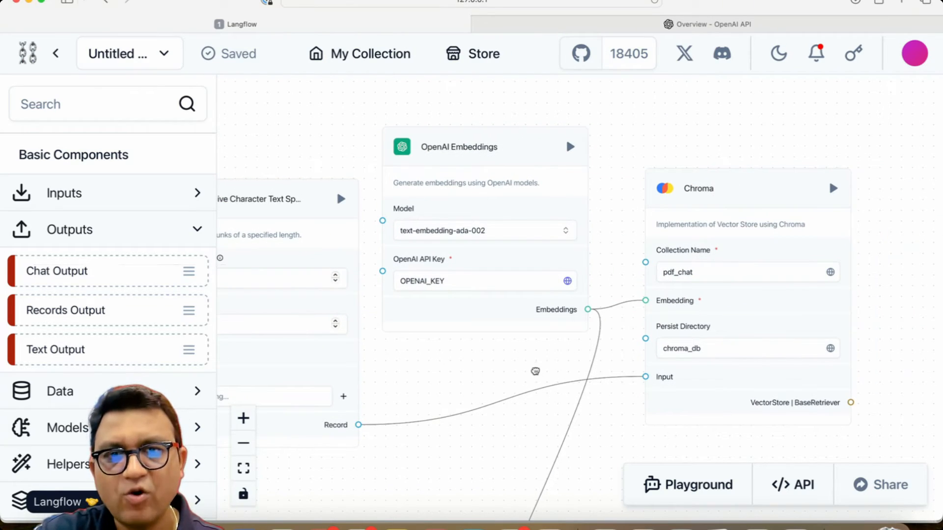
pyautogui.moveTo(535, 372); pyautogui.dragTo(735, 4)
pyautogui.moveTo(551, 195); pyautogui.dragTo(797, 185)
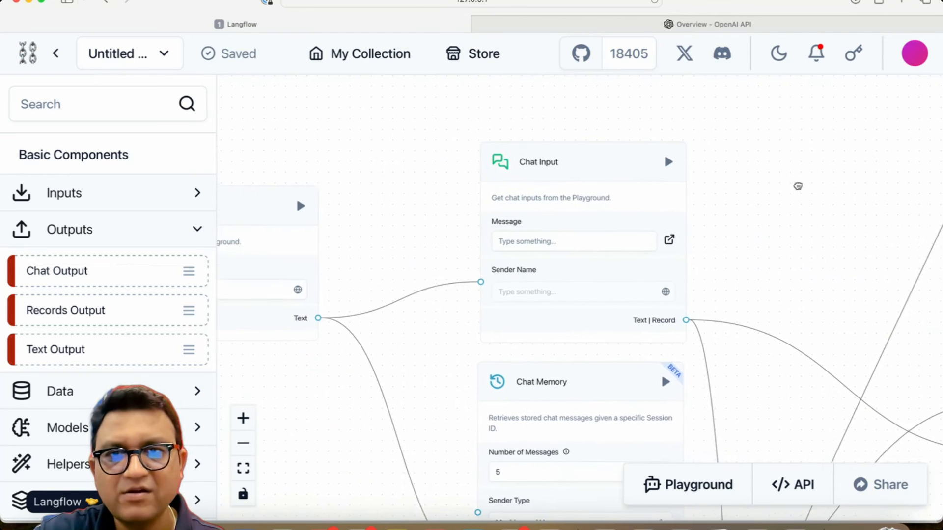
pyautogui.moveTo(370, 338); pyautogui.dragTo(430, 340)
pyautogui.moveTo(366, 397); pyautogui.dragTo(527, 405)
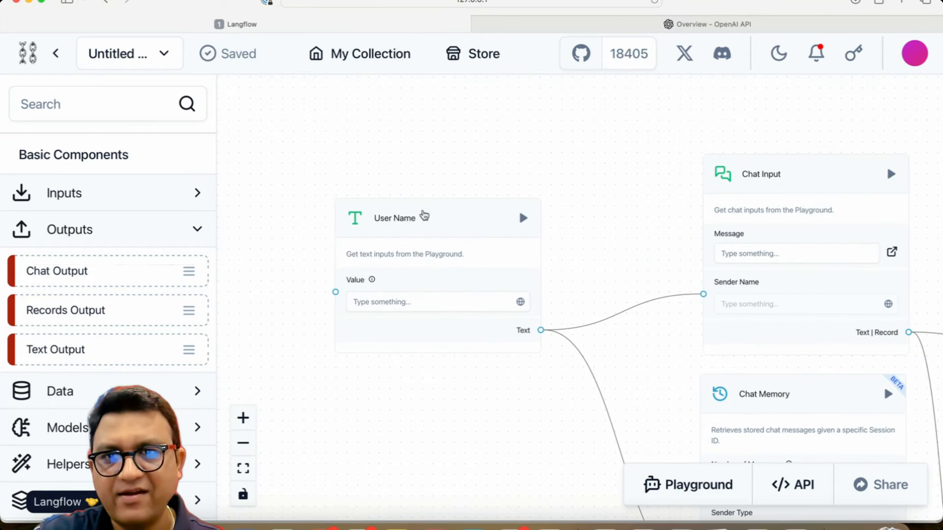
pyautogui.moveTo(471, 469); pyautogui.dragTo(295, 322)
pyautogui.moveTo(484, 196); pyautogui.dragTo(463, 303)
pyautogui.moveTo(386, 415); pyautogui.dragTo(441, 208)
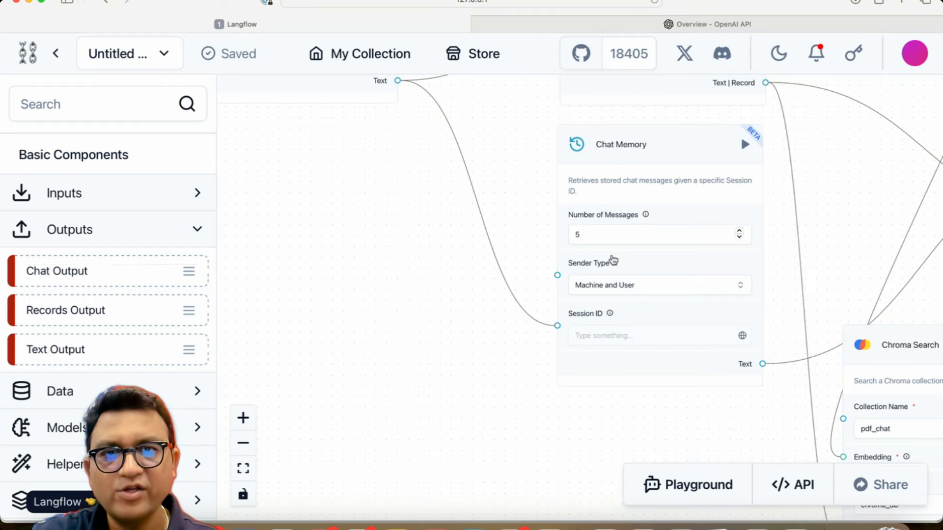
pyautogui.moveTo(414, 301); pyautogui.dragTo(135, 443)
pyautogui.moveTo(546, 294); pyautogui.dragTo(320, 259)
pyautogui.click(625, 192)
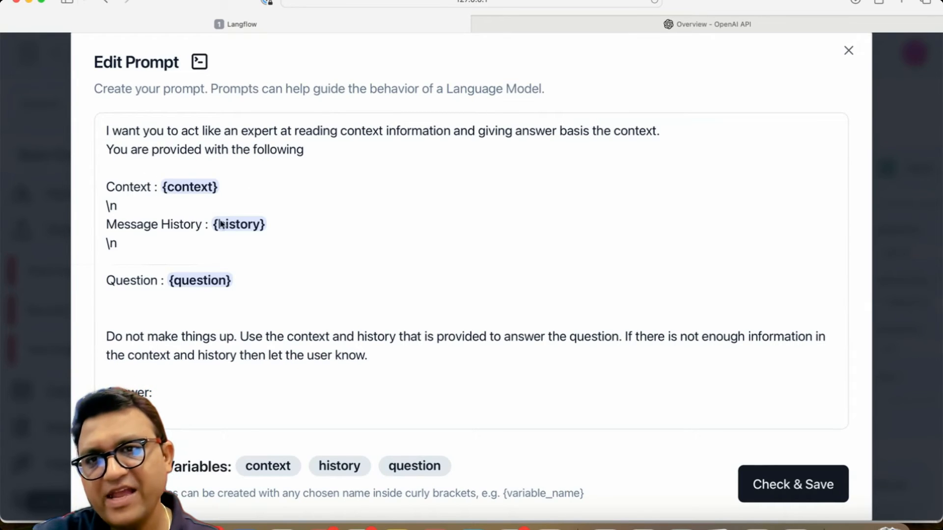
pyautogui.click(849, 51)
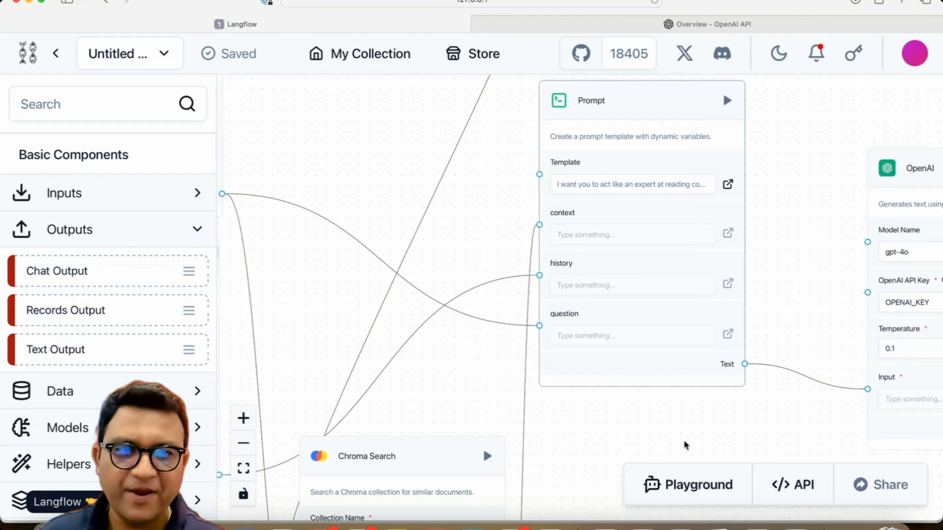
# Step: Open the Playground and enter a user name in the User Name input
pyautogui.moveTo(735, 405); pyautogui.dragTo(503, 347)
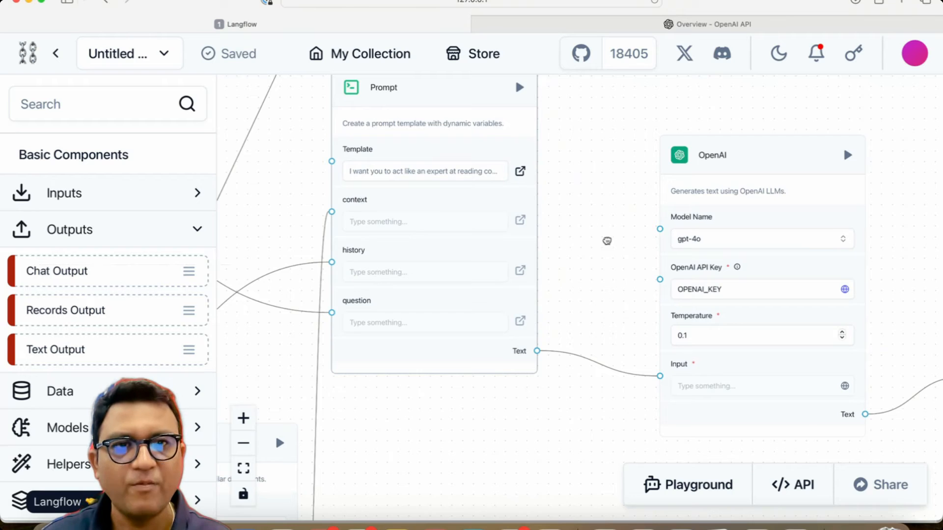
pyautogui.moveTo(607, 240); pyautogui.dragTo(323, 229)
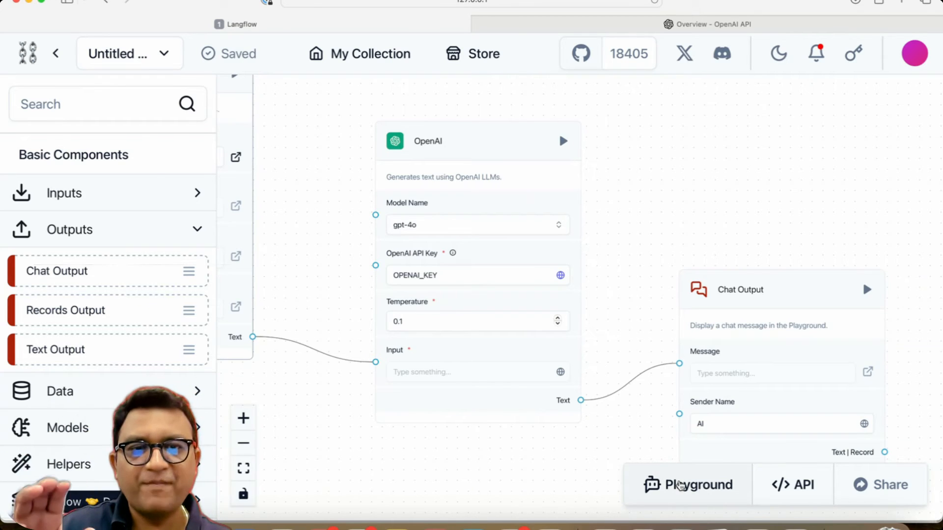
pyautogui.click(680, 485)
pyautogui.click(176, 261)
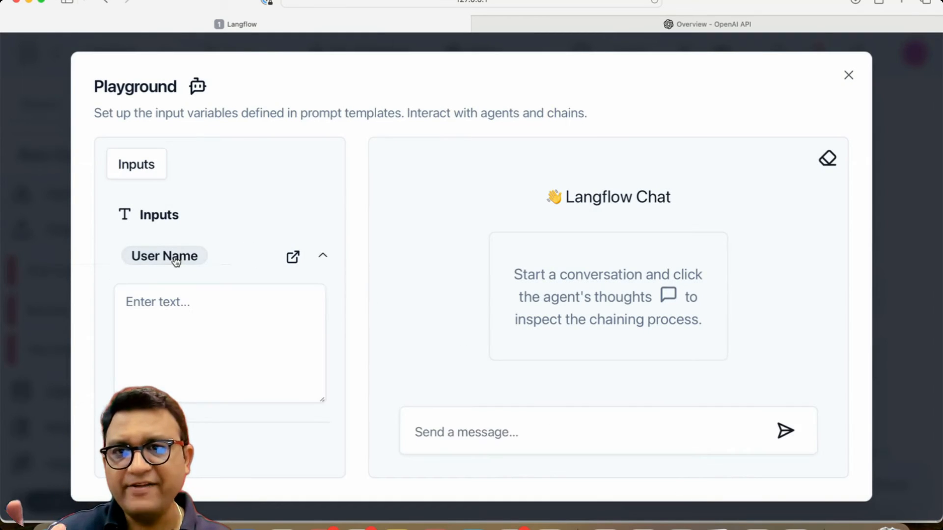
pyautogui.click(156, 297)
pyautogui.write('Gen')
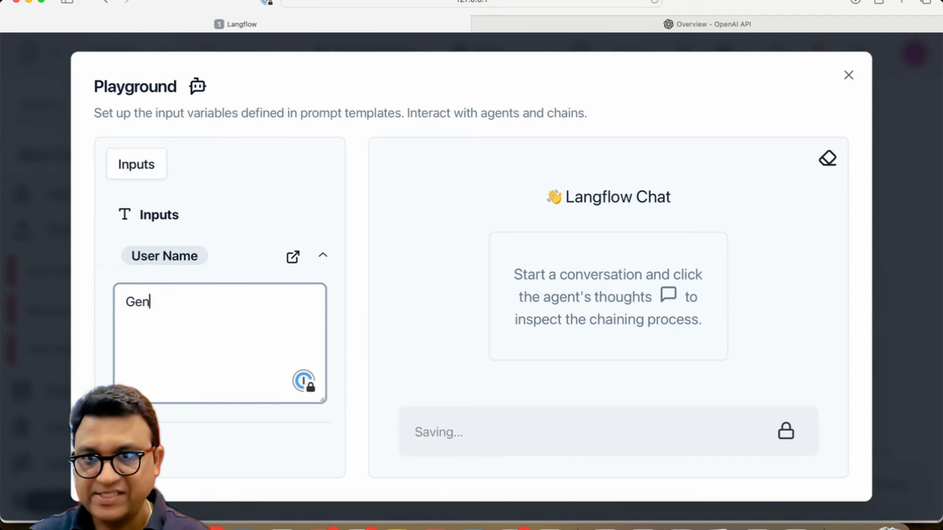
pyautogui.write('erativeGeek')
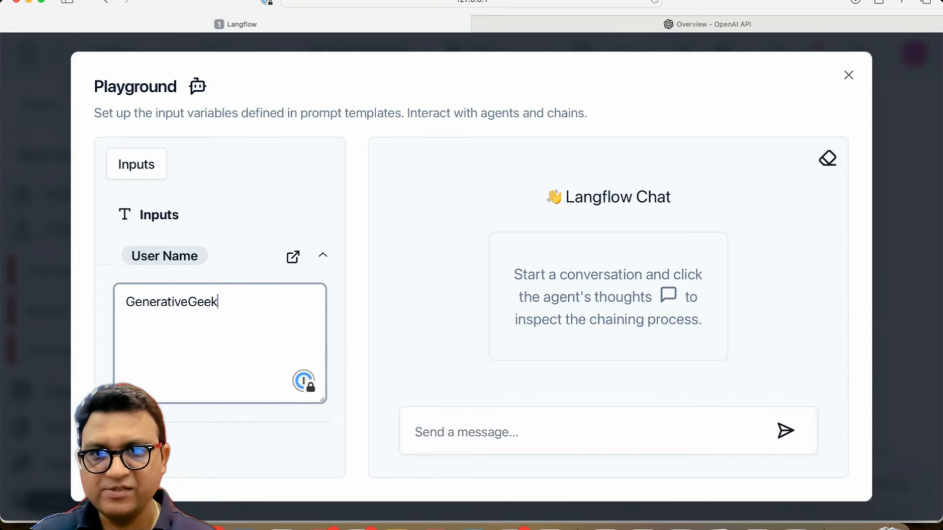
# Step: Send the chat message "How is Infosys looking at the entire Generative AI landscape and the opportuniti" in the Playground
pyautogui.click(204, 439)
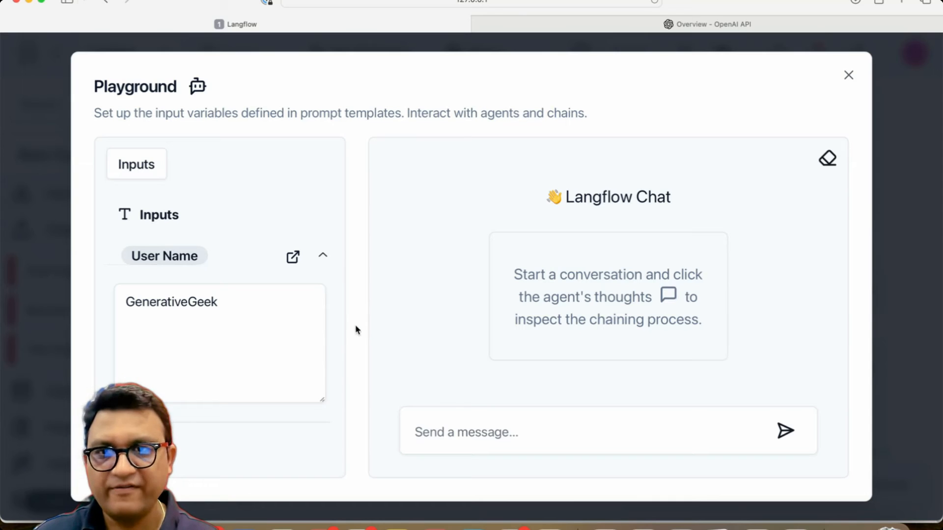
pyautogui.click(480, 421)
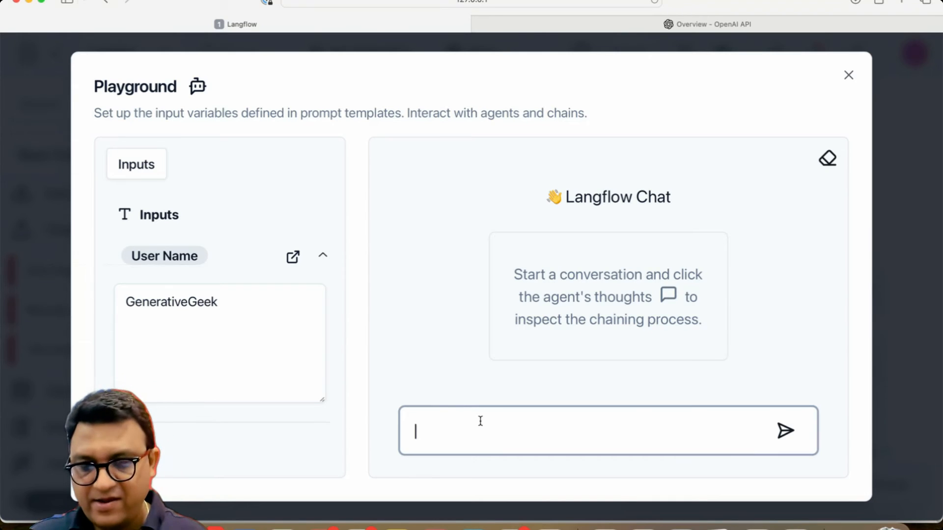
pyautogui.write('How i')
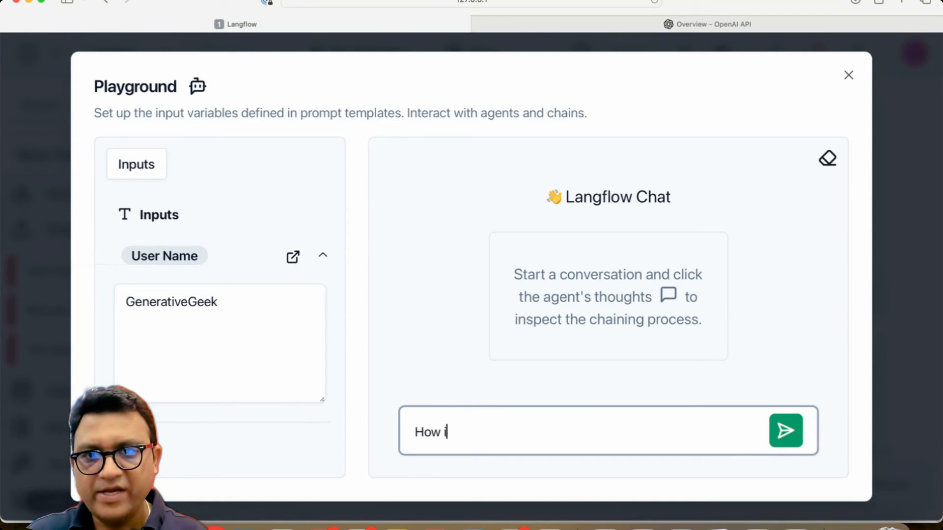
pyautogui.write('s Infosys looking a')
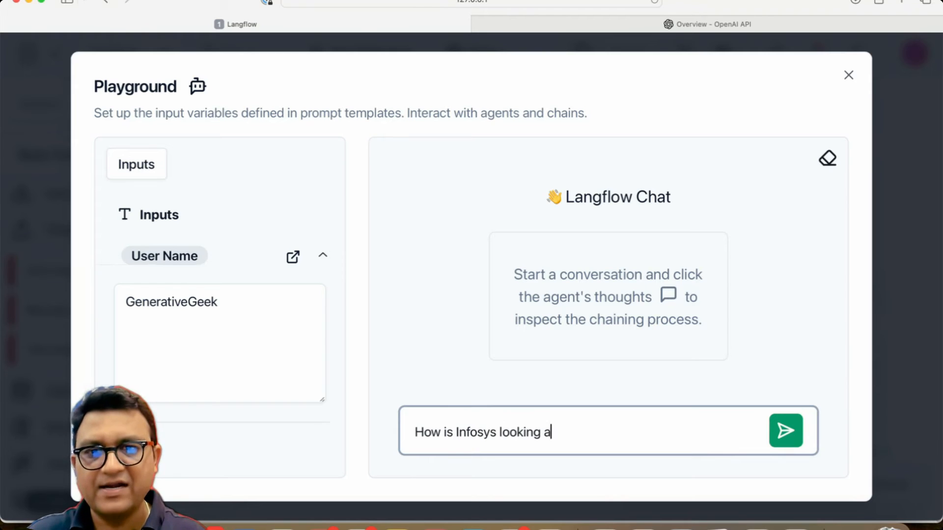
pyautogui.write('t the entire Generative')
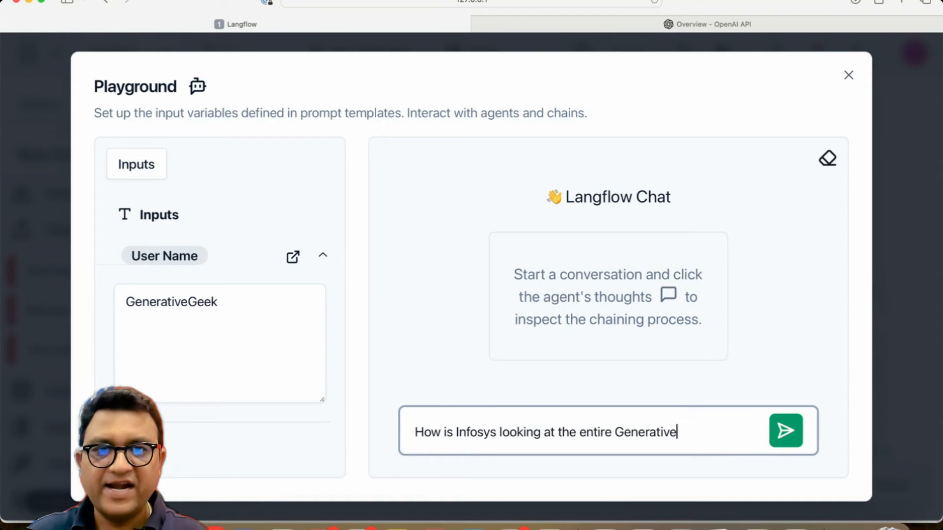
pyautogui.write(' AI landscape an')
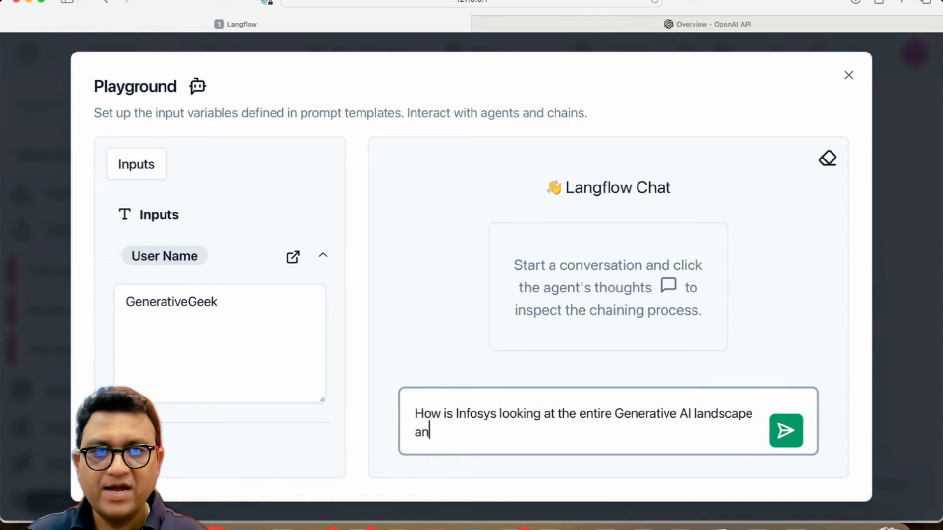
pyautogui.write('d the opporut')
pyautogui.write('nti')
pyautogui.press('BackSpace')
pyautogui.press('BackSpace')
pyautogui.press('BackSpace')
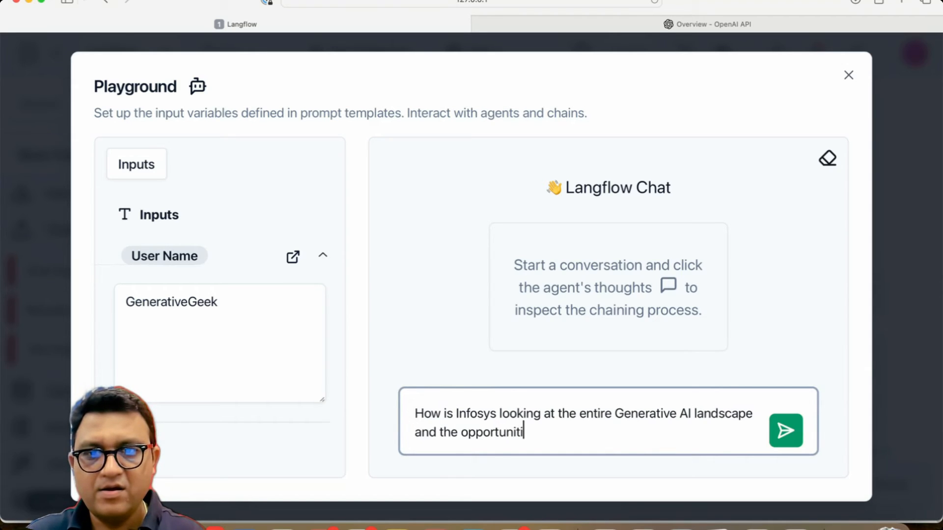
pyautogui.press('Return')
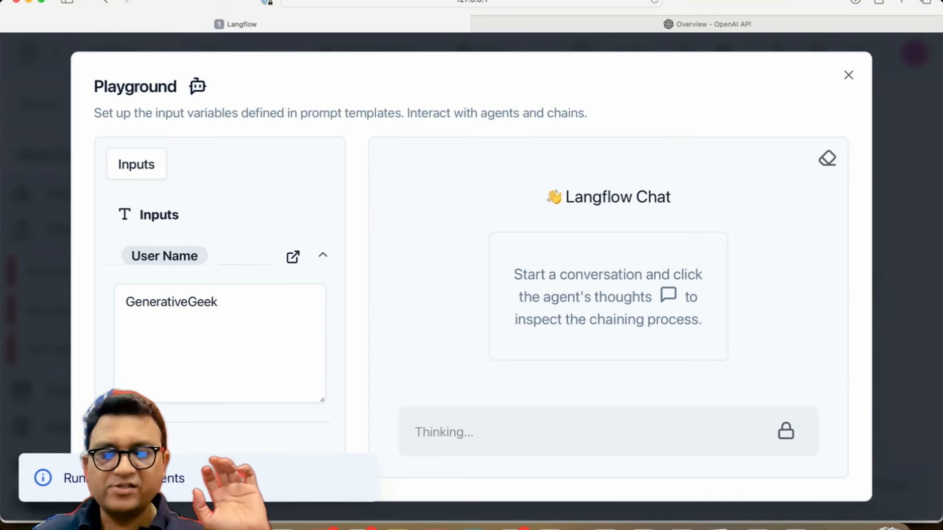
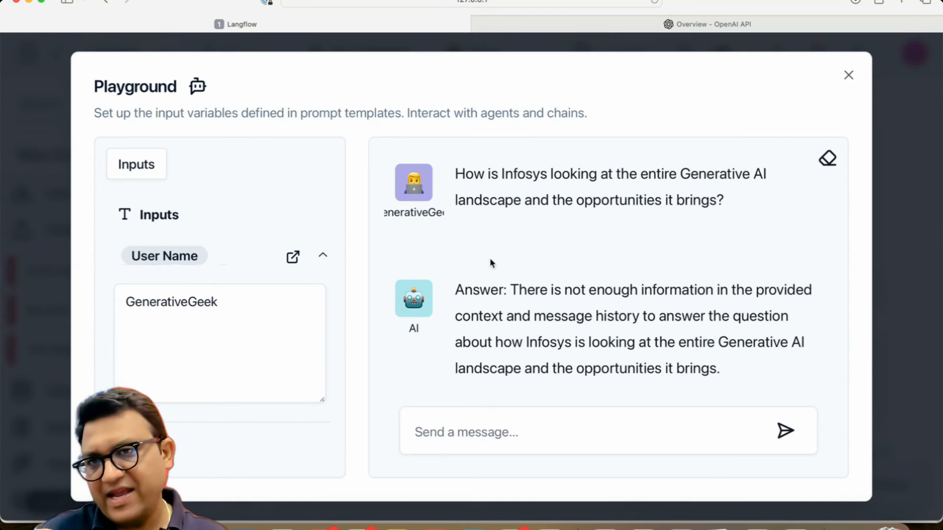
# Step: Send the chat message "share some deal wins they talked about?" in the Playground
pyautogui.click(501, 425)
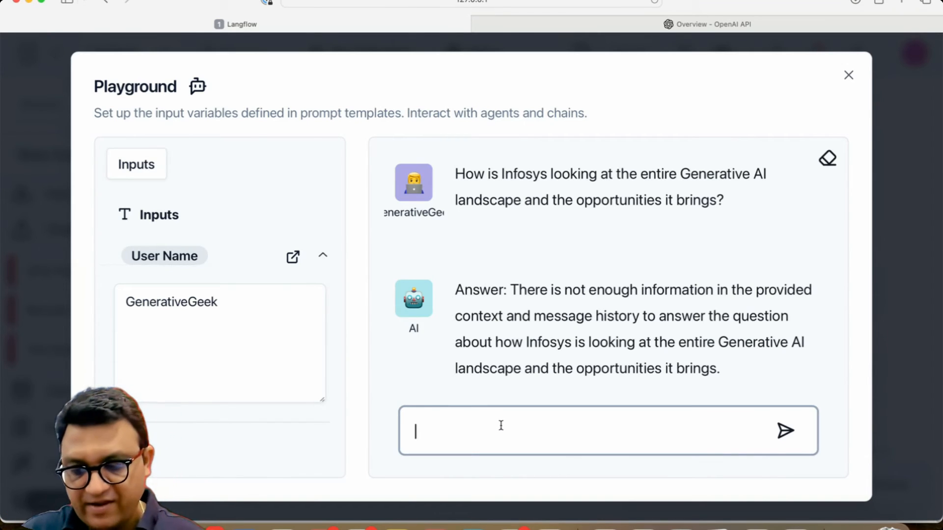
pyautogui.write('wha')
pyautogui.press('BackSpace')
pyautogui.press('BackSpace')
pyautogui.press('BackSpace')
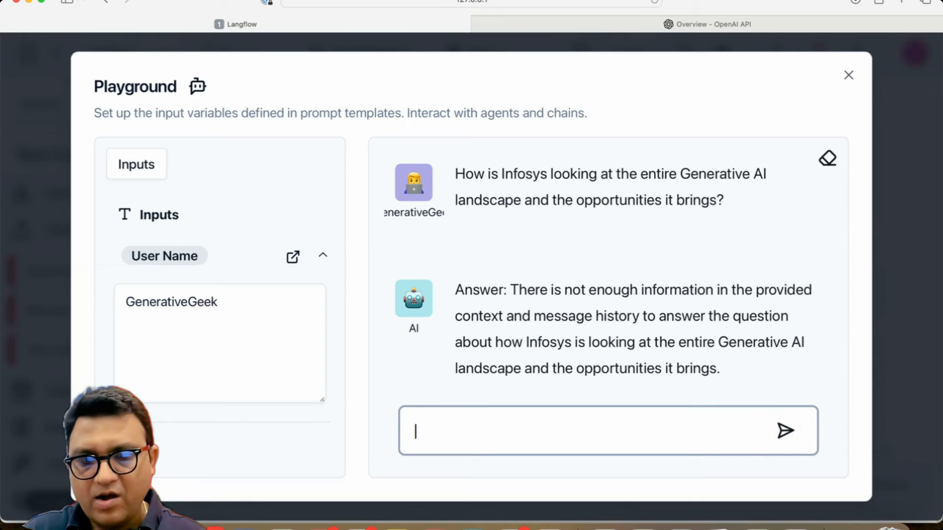
pyautogui.write('what')
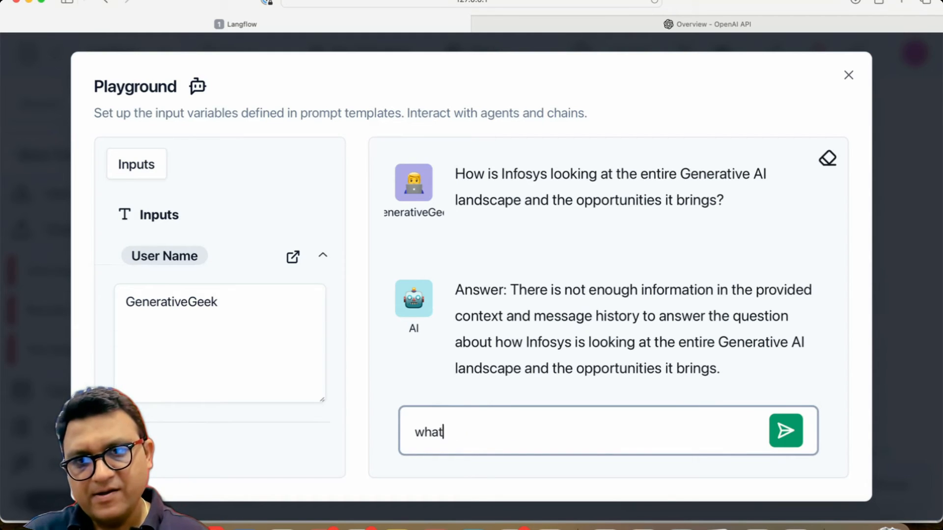
pyautogui.press('BackSpace')
pyautogui.press('BackSpace')
pyautogui.press('BackSpace')
pyautogui.press('BackSpace')
pyautogui.write('share some deal wins')
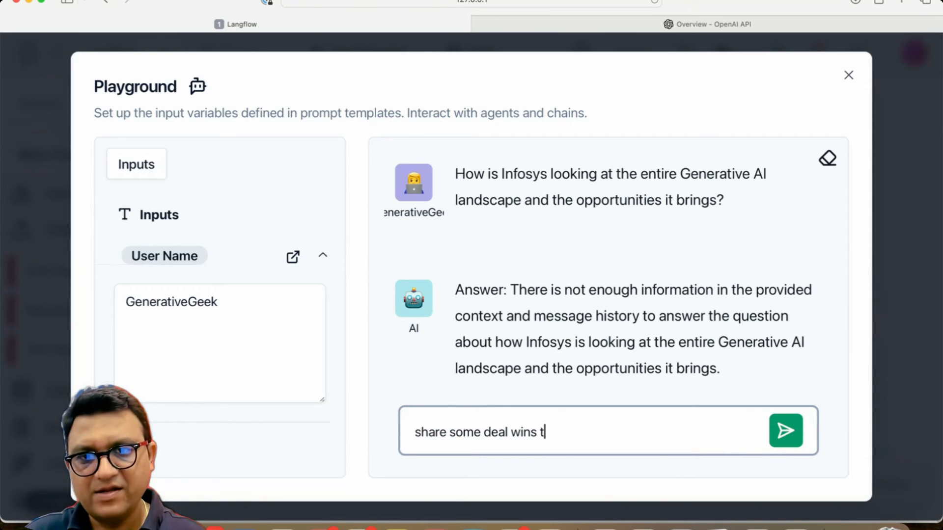
pyautogui.write('d baout?')
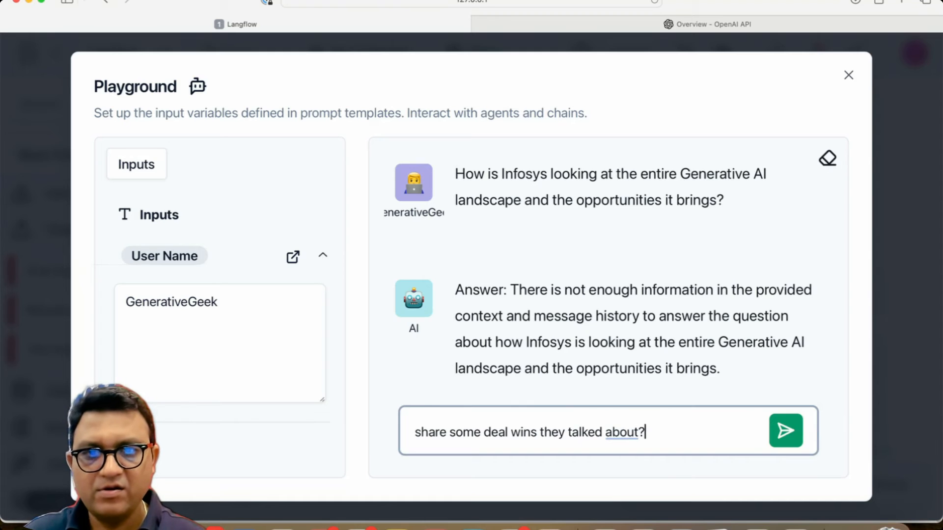
pyautogui.press('Return')
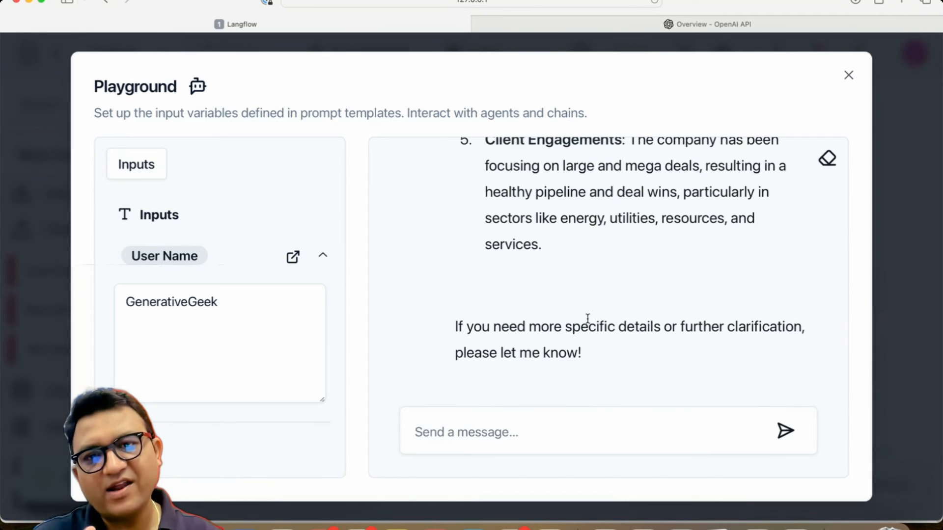
# Step: Scroll through and read the AI's answer about the deal wins
pyautogui.scroll(10, 658, 233)
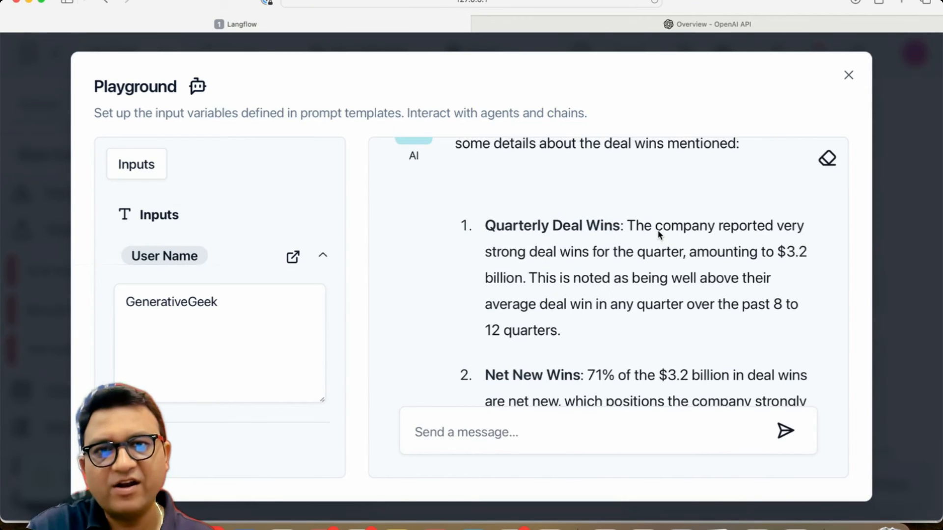
pyautogui.scroll(-1, 658, 230)
pyautogui.scroll(-1, 575, 228)
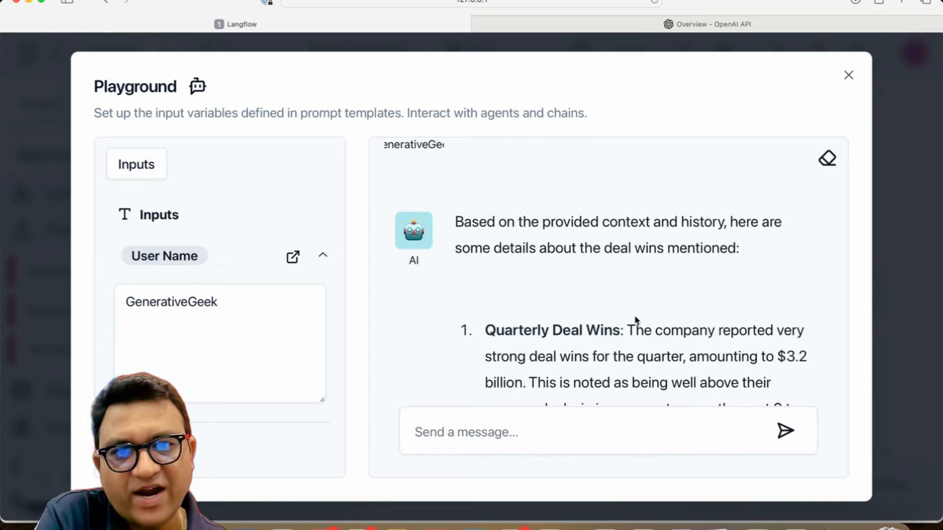
pyautogui.scroll(-3, 648, 268)
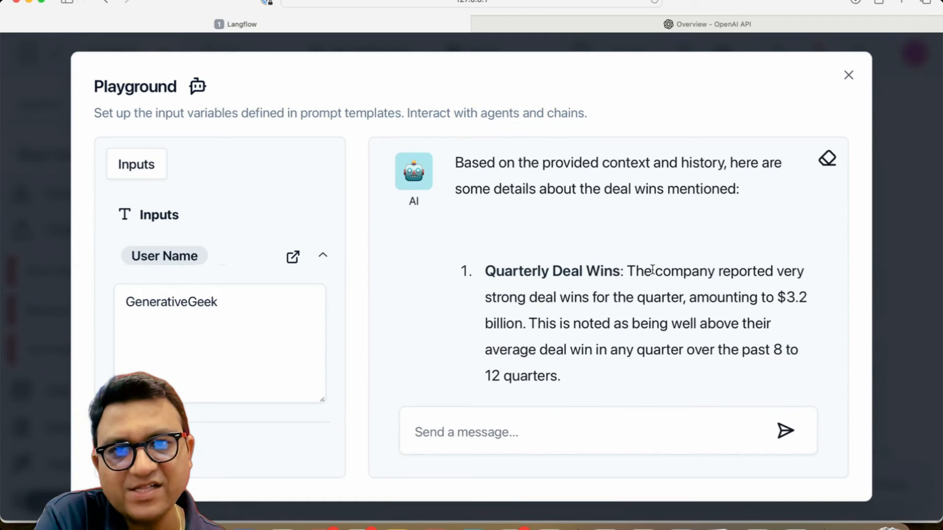
pyautogui.moveTo(638, 263); pyautogui.dragTo(653, 347)
pyautogui.click(648, 358)
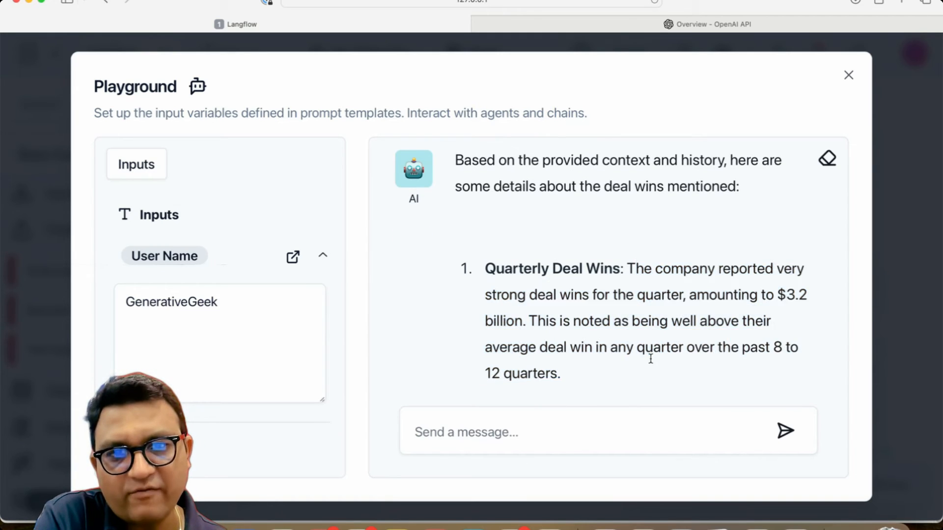
pyautogui.scroll(-1, 667, 335)
pyautogui.scroll(-4, 667, 335)
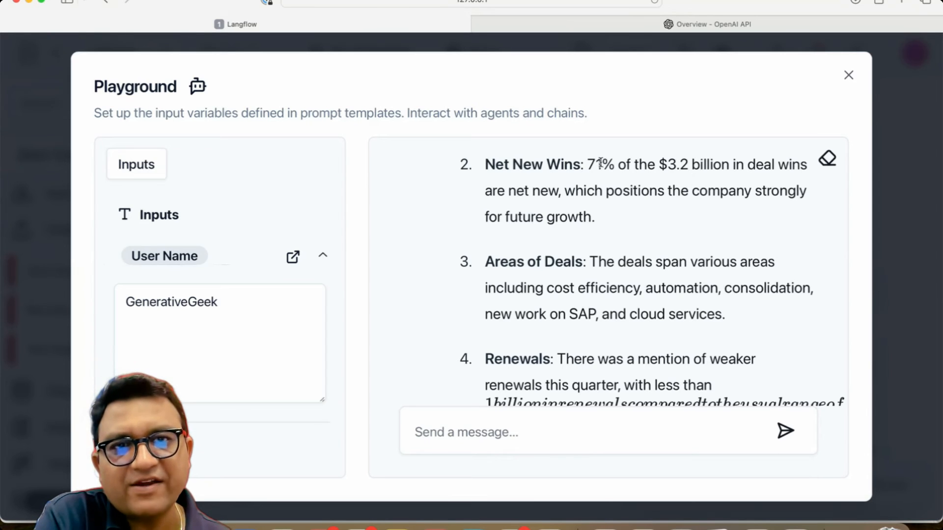
pyautogui.moveTo(600, 173); pyautogui.dragTo(625, 305)
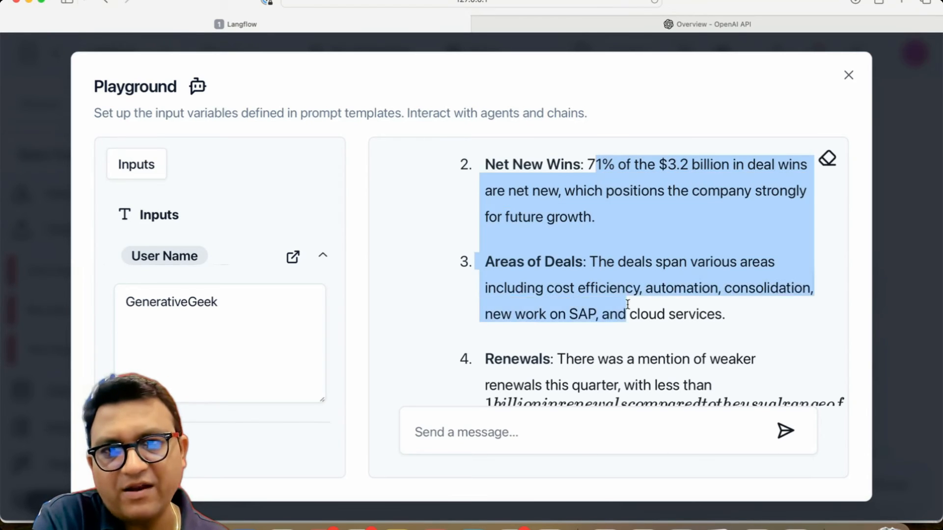
pyautogui.click(625, 307)
pyautogui.scroll(-3, 629, 285)
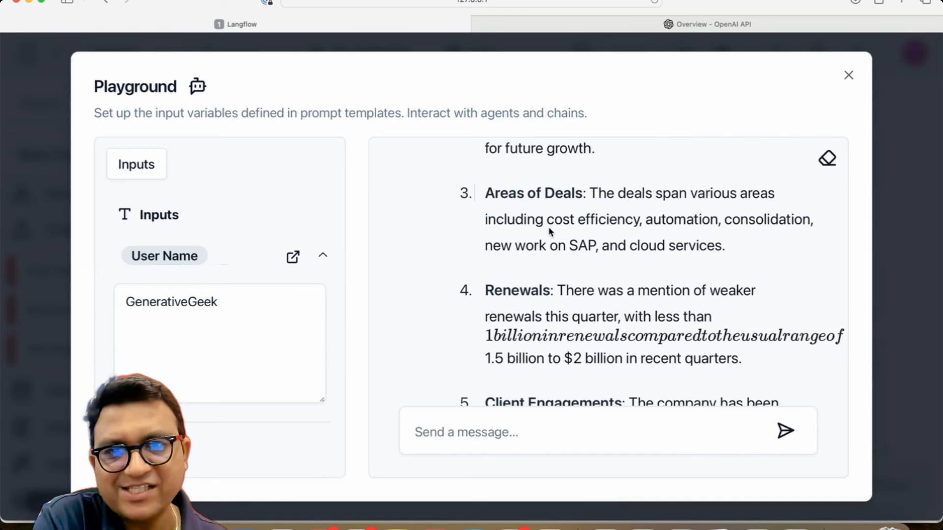
pyautogui.scroll(-10, 550, 231)
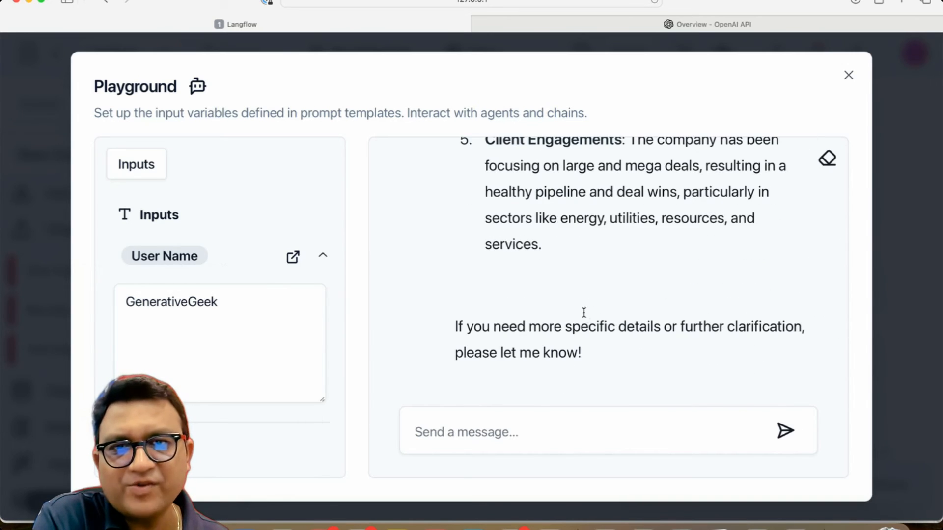
pyautogui.click(473, 436)
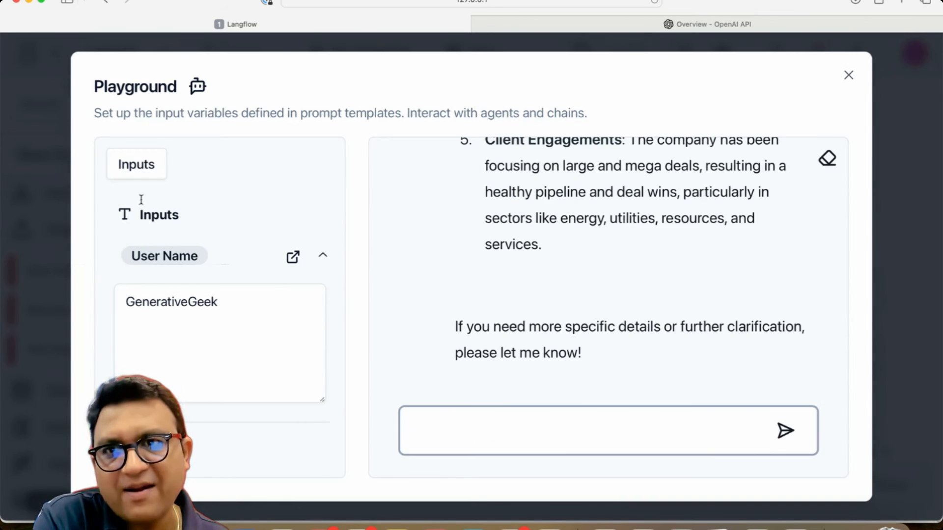
# Step: Close the Playground, add a Text Output component beside Chroma Search and connect its Record output to the Value input
pyautogui.click(849, 75)
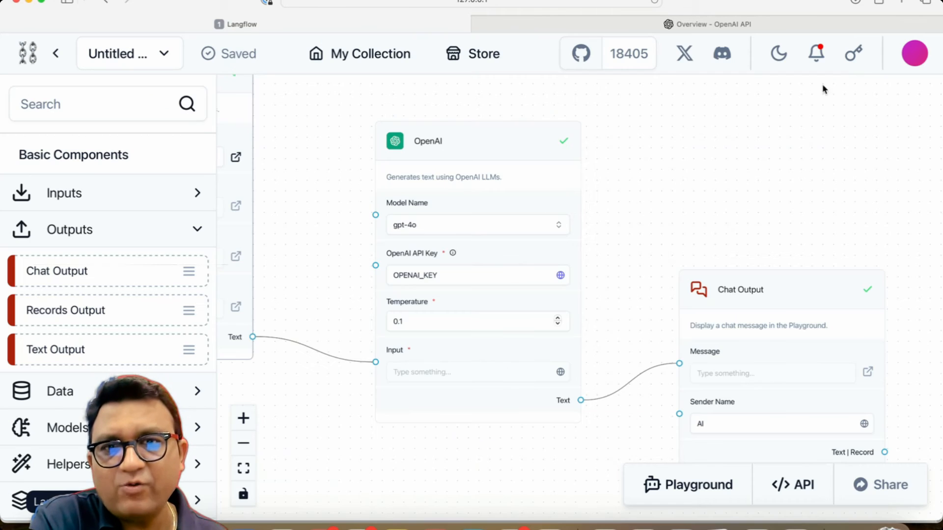
pyautogui.moveTo(465, 435); pyautogui.dragTo(551, 429)
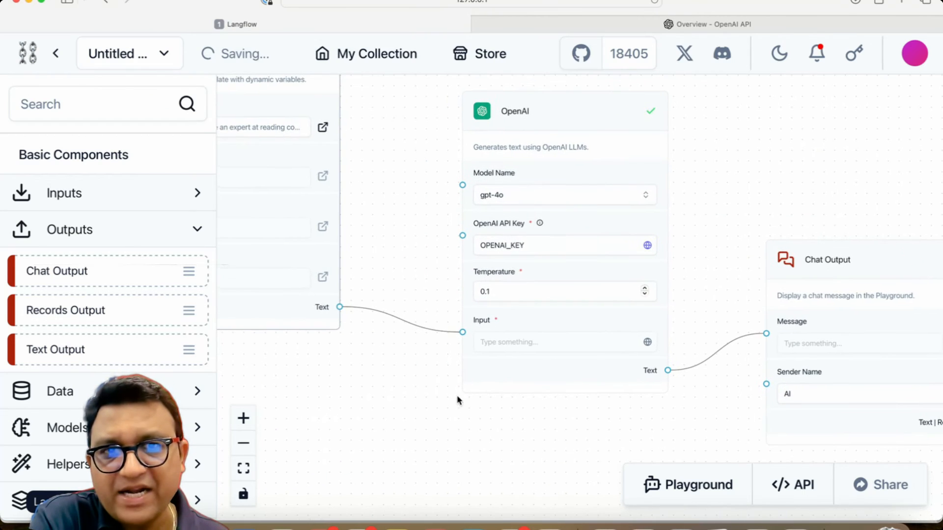
pyautogui.moveTo(457, 399); pyautogui.dragTo(680, 446)
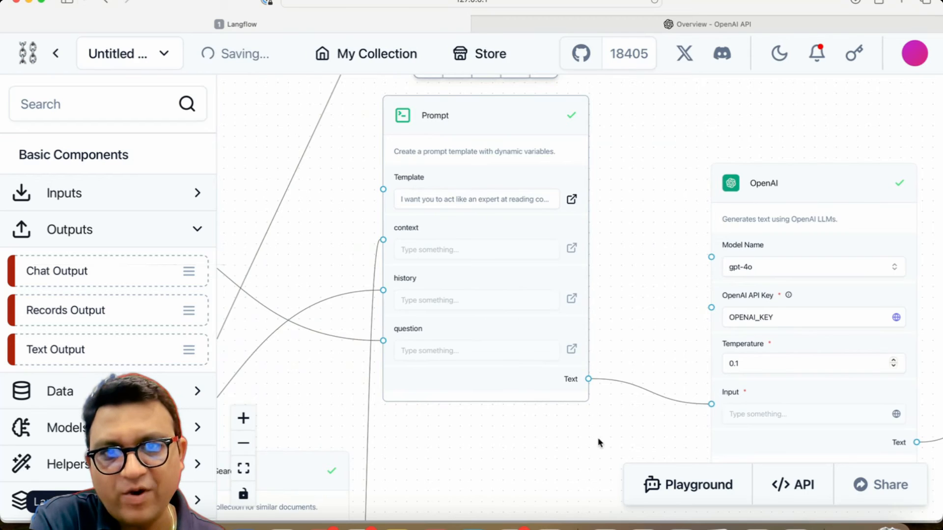
pyautogui.moveTo(600, 442); pyautogui.dragTo(744, 269)
pyautogui.moveTo(651, 389); pyautogui.dragTo(603, 198)
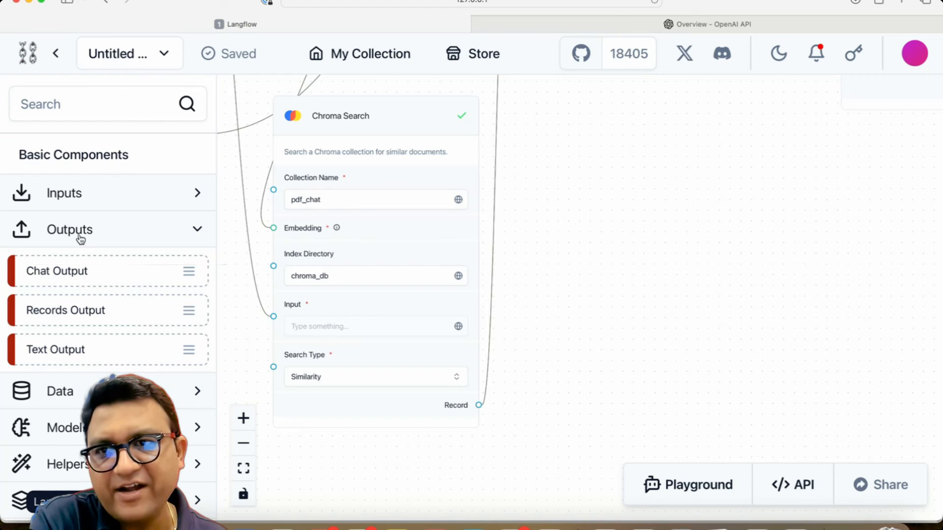
pyautogui.moveTo(60, 351); pyautogui.dragTo(656, 276)
pyautogui.moveTo(563, 395); pyautogui.dragTo(631, 347)
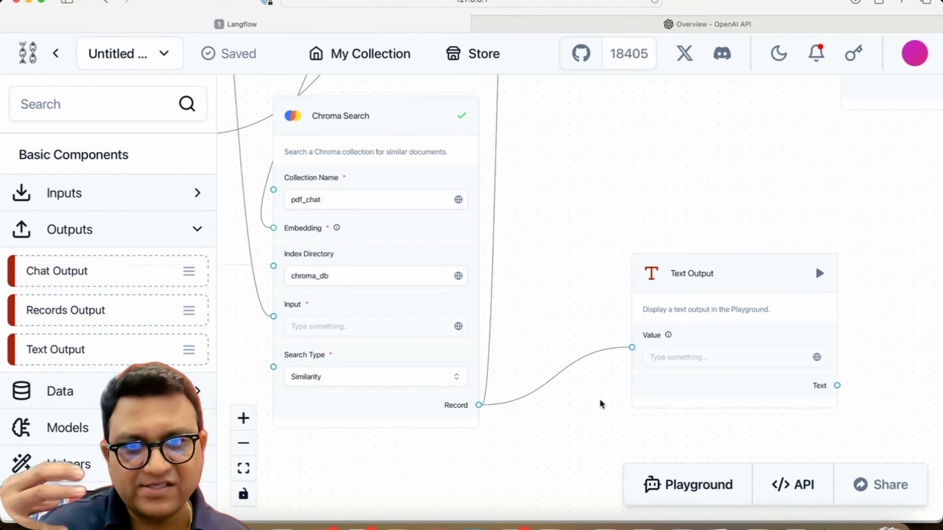
# Step: Reconnect the Text Output's Value input to the Prompt's Text output
pyautogui.moveTo(612, 172); pyautogui.dragTo(552, 499)
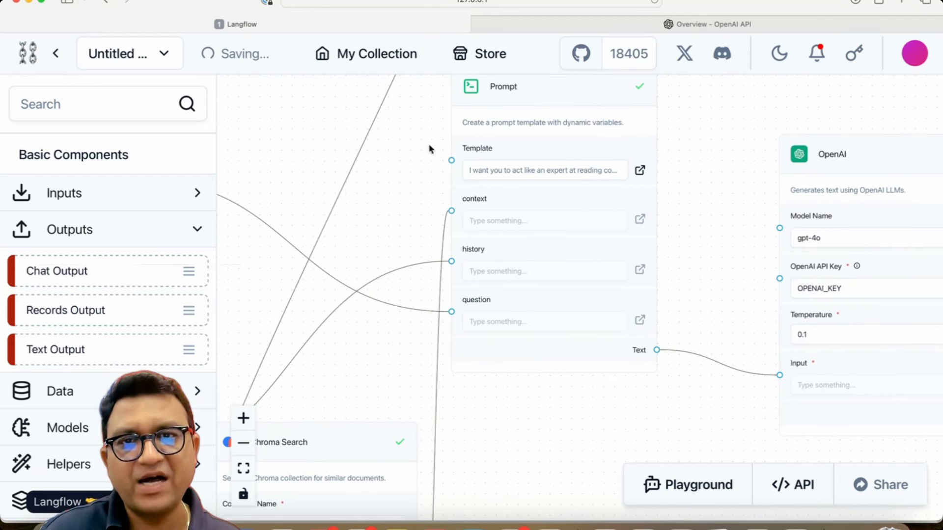
pyautogui.moveTo(602, 444); pyautogui.dragTo(596, 261)
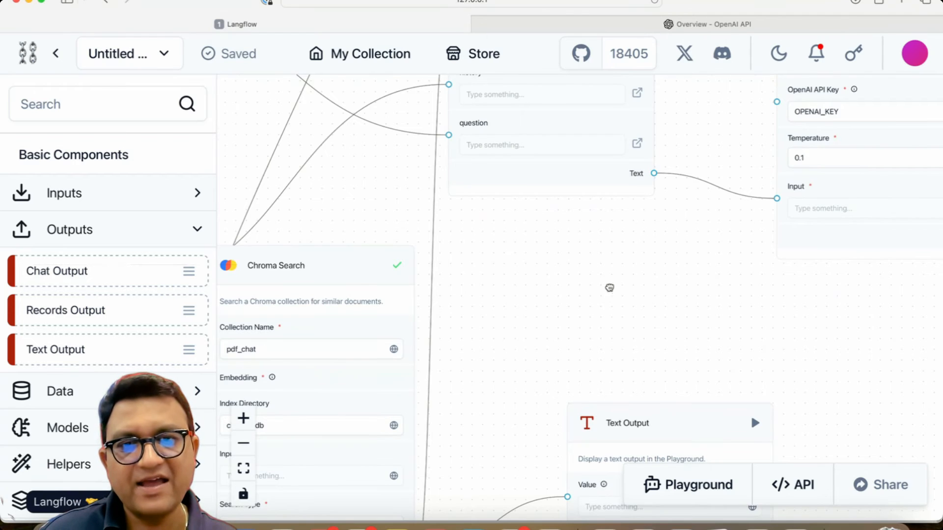
pyautogui.moveTo(608, 286); pyautogui.dragTo(655, 200)
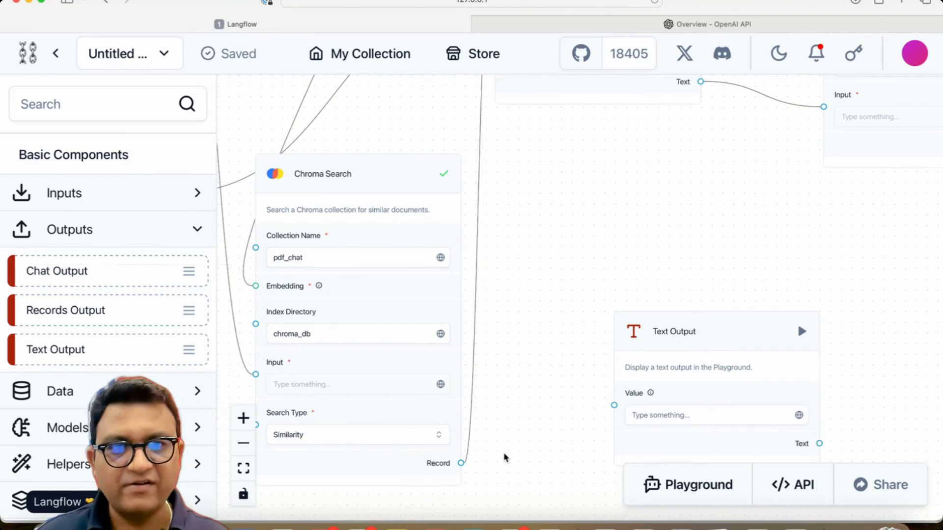
pyautogui.scroll(5, 737, 141)
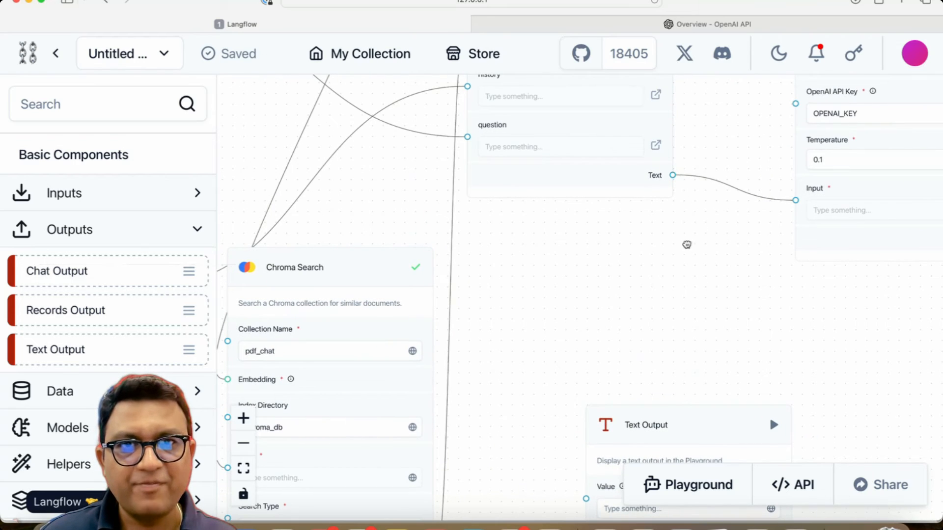
pyautogui.moveTo(686, 245); pyautogui.dragTo(686, 331)
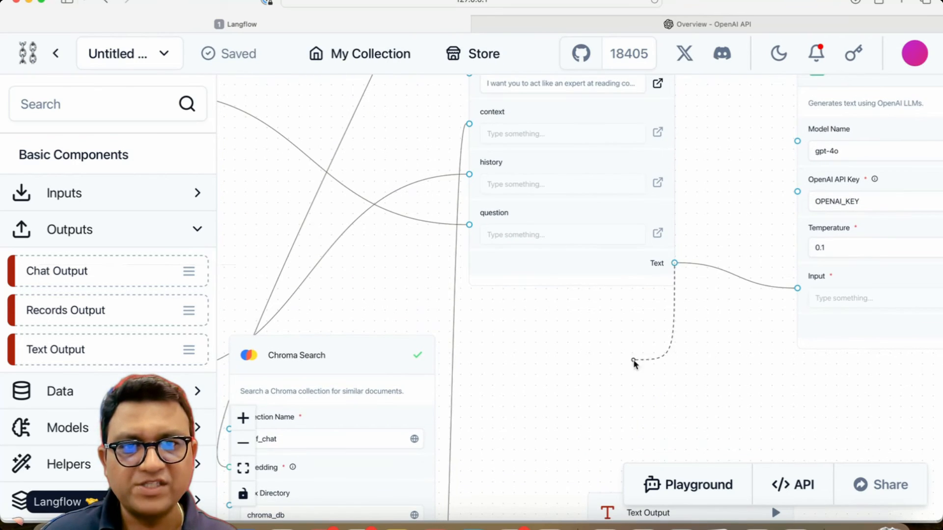
pyautogui.moveTo(634, 362); pyautogui.dragTo(588, 199)
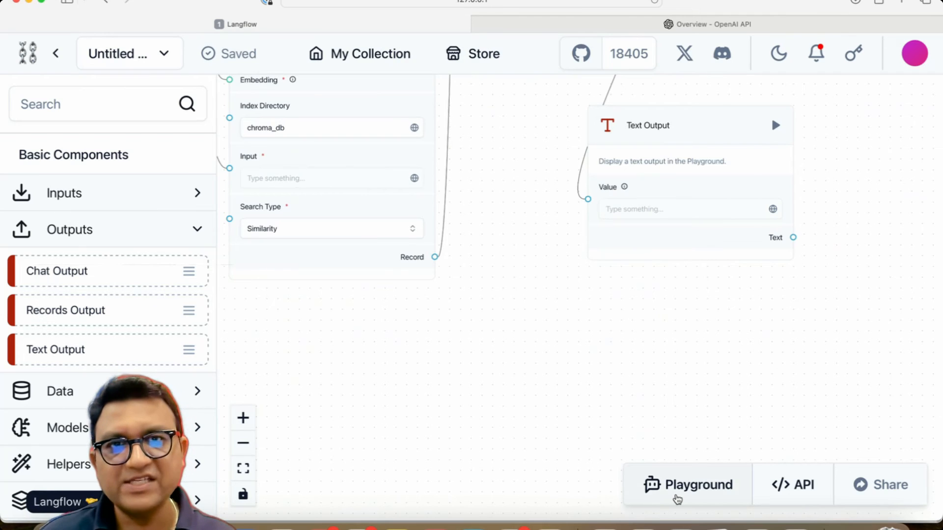
# Step: Open the Playground and inspect the Text Output under Outputs before returning to Inputs
pyautogui.click(677, 500)
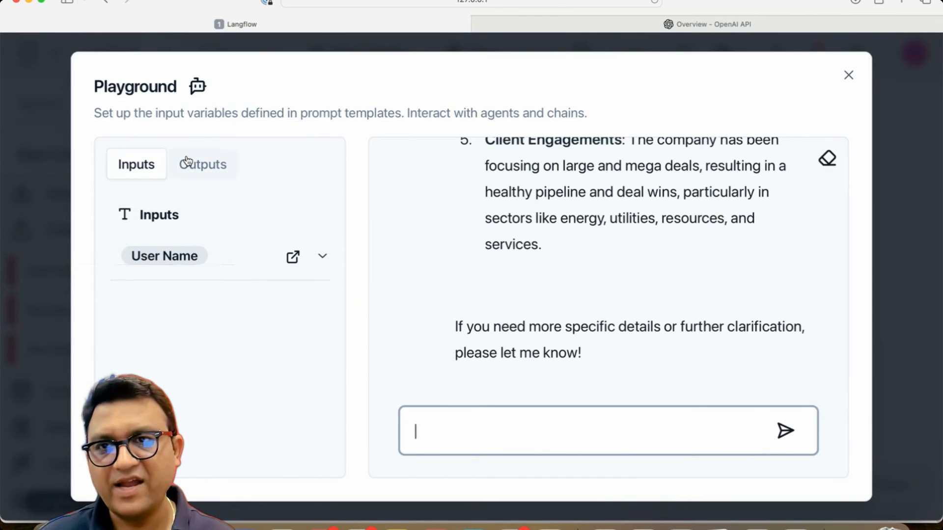
pyautogui.click(206, 165)
pyautogui.click(164, 264)
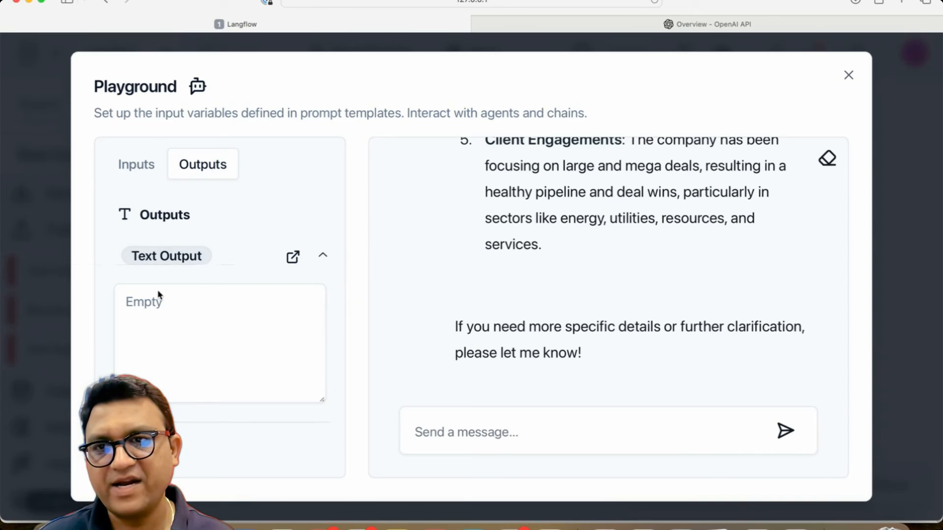
pyautogui.click(145, 172)
pyautogui.click(185, 265)
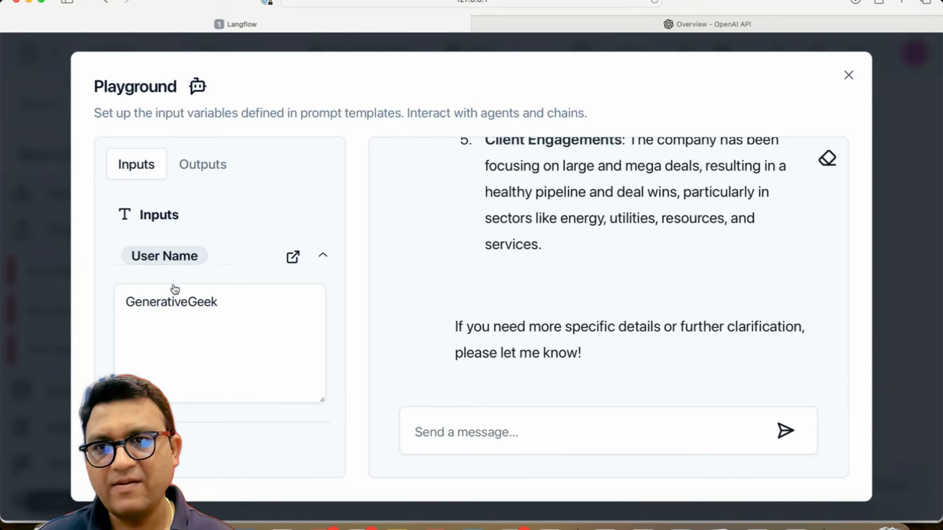
# Step: Ask the chat "Is there any update from the retail sector?"
pyautogui.click(482, 427)
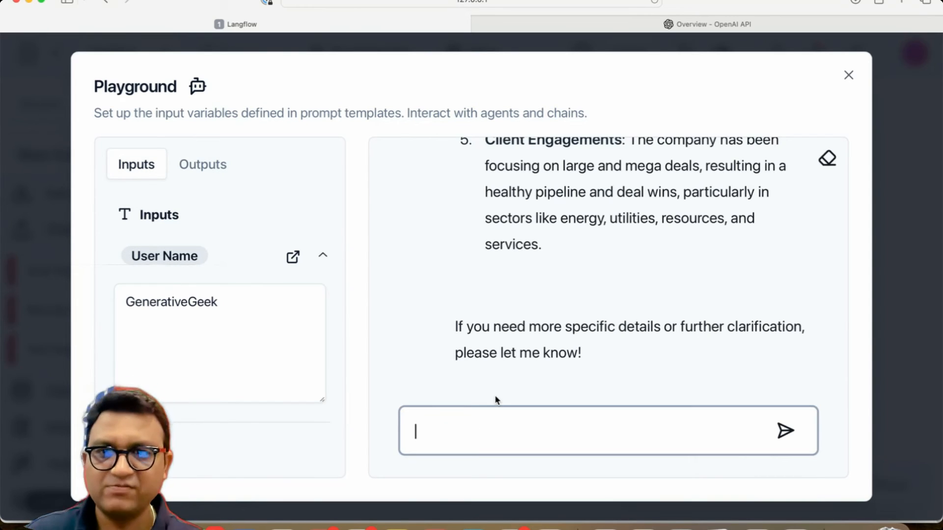
pyautogui.scroll(10, 503, 318)
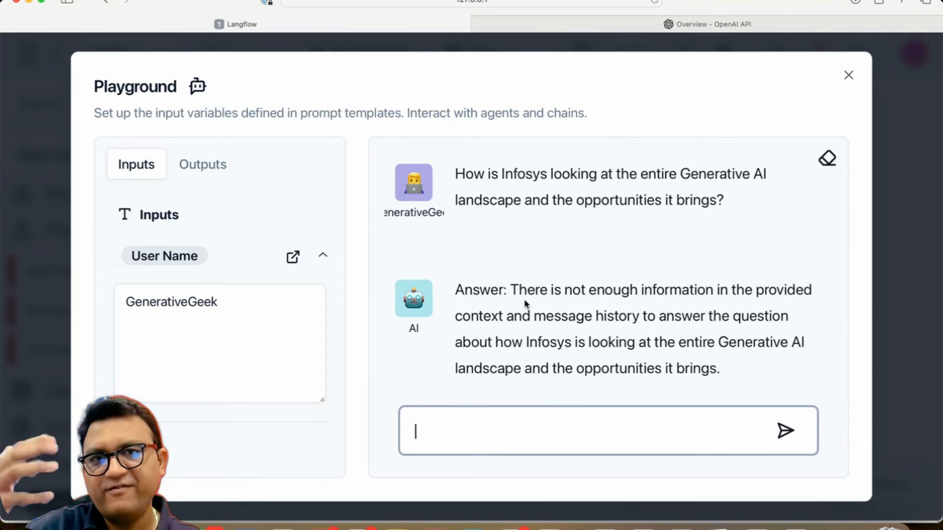
pyautogui.scroll(-10, 525, 304)
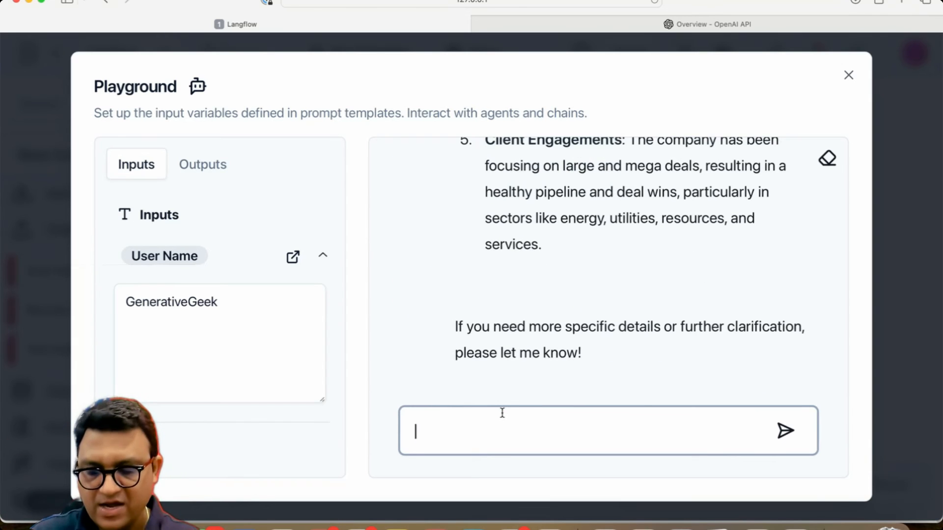
pyautogui.write('Ar')
pyautogui.press('BackSpace')
pyautogui.press('BackSpace')
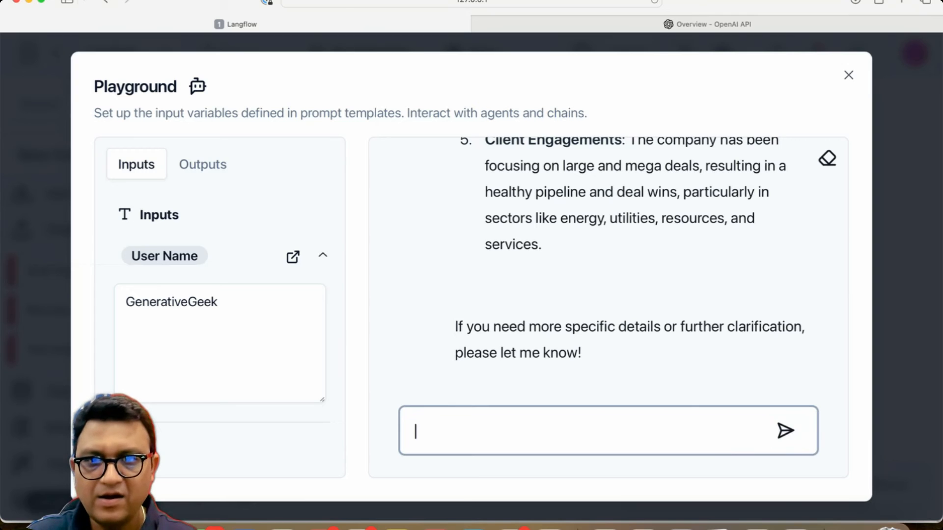
pyautogui.write('Is there any upda')
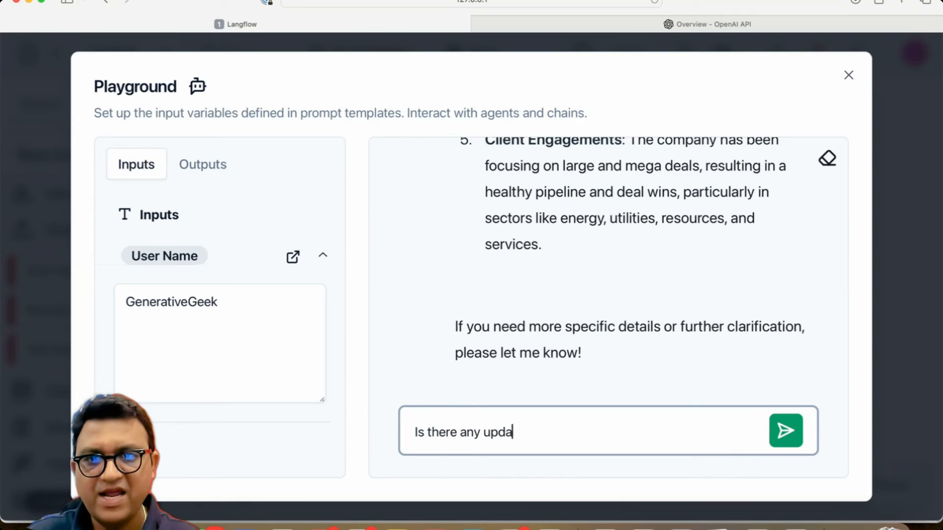
pyautogui.write('te from the retail se')
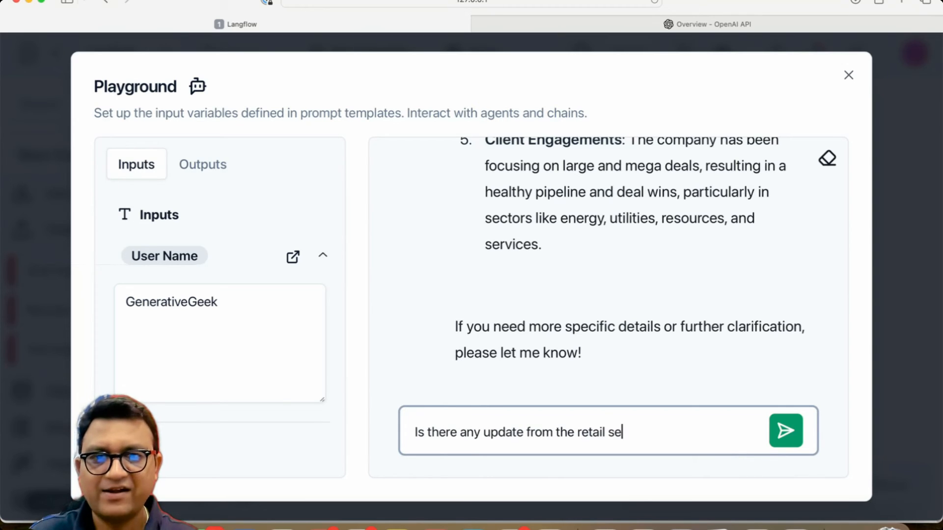
pyautogui.write('ctor?')
pyautogui.press('Return')
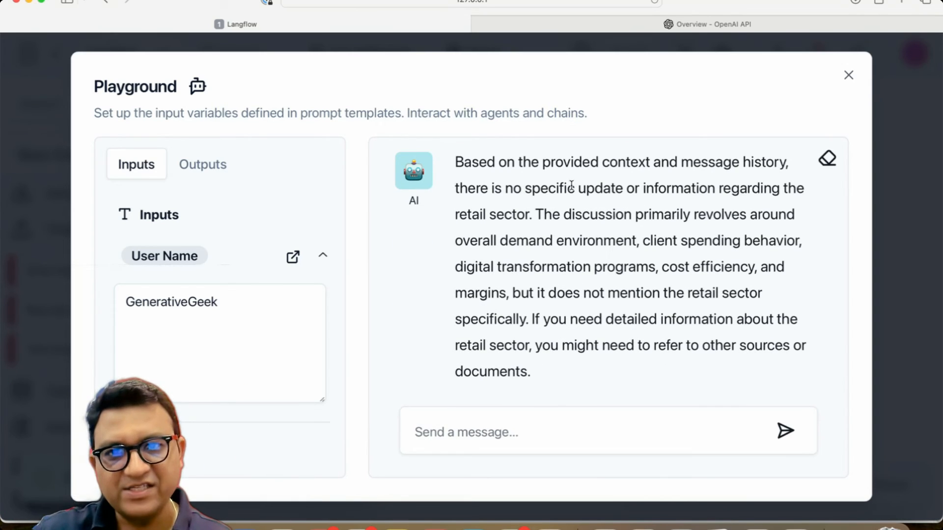
# Step: Highlight and read through the AI's answer about the retail sector
pyautogui.moveTo(564, 188); pyautogui.dragTo(554, 362)
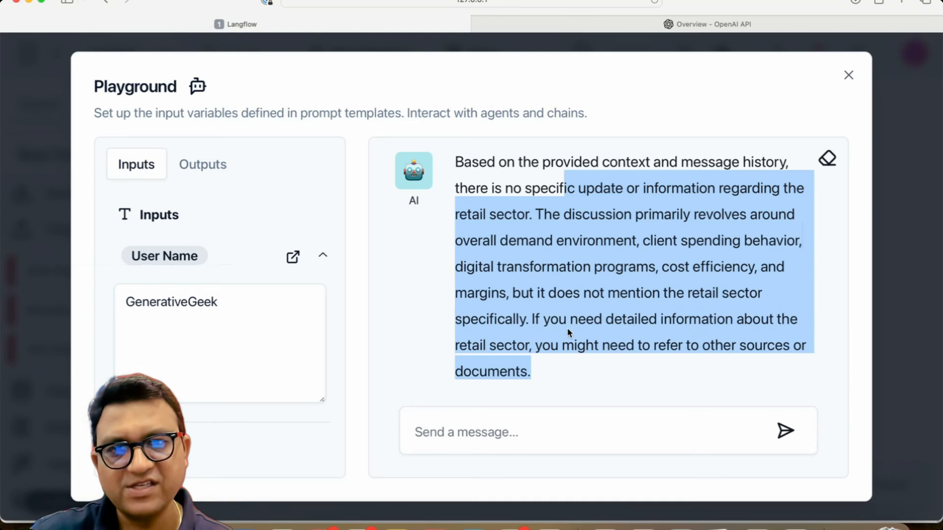
pyautogui.click(569, 333)
pyautogui.moveTo(580, 241); pyautogui.dragTo(575, 359)
pyautogui.click(573, 358)
pyautogui.moveTo(579, 244); pyautogui.dragTo(586, 345)
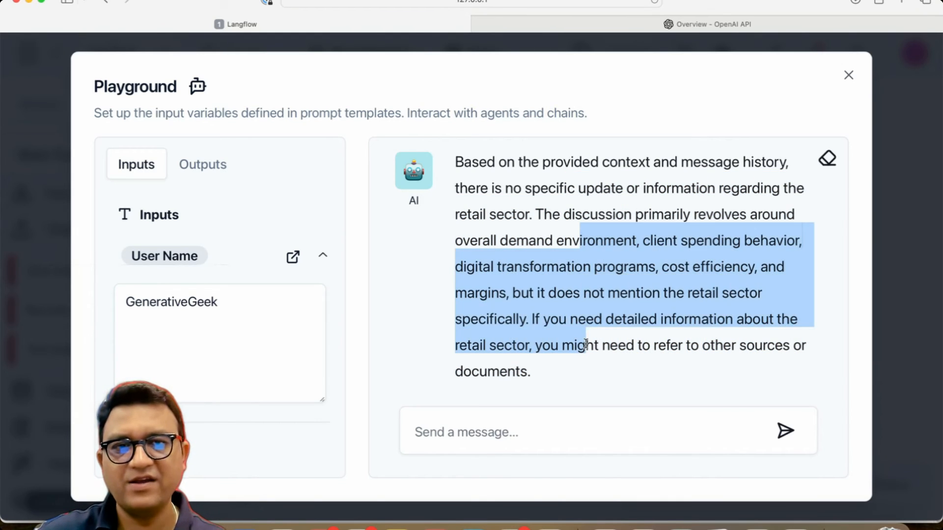
pyautogui.click(572, 338)
# Step: Expand the Text Output under Outputs and scroll through the full prompt text sent to the model
pyautogui.click(204, 170)
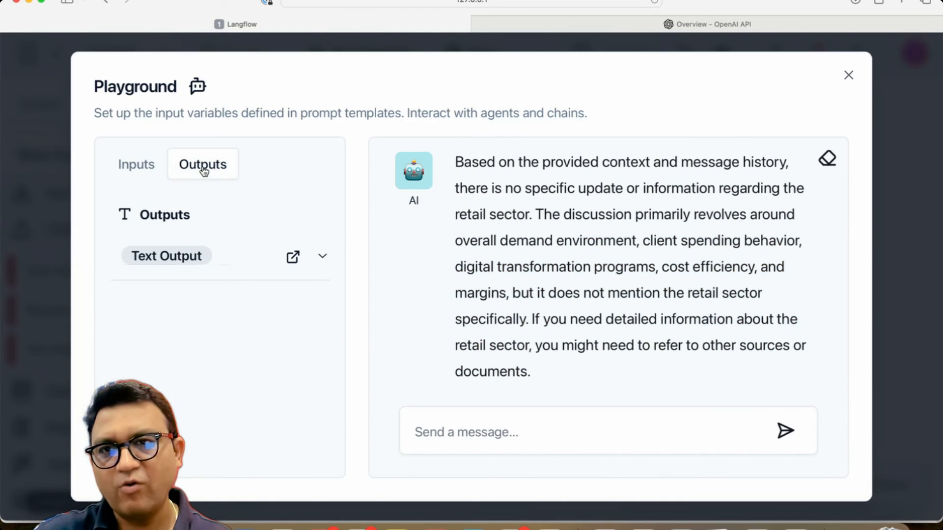
pyautogui.click(184, 264)
pyautogui.click(206, 339)
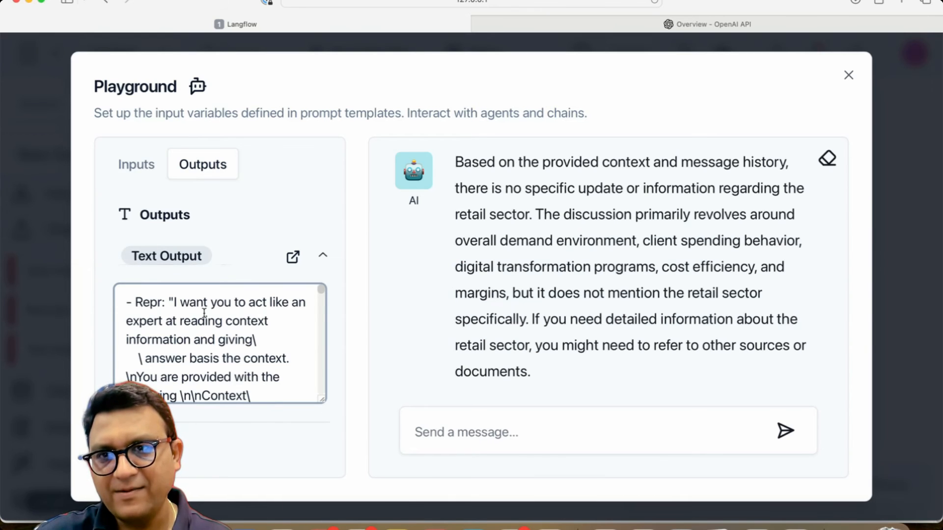
pyautogui.scroll(-1, 197, 317)
pyautogui.moveTo(159, 300); pyautogui.dragTo(225, 356)
pyautogui.click(245, 346)
pyautogui.scroll(-1, 250, 343)
pyautogui.scroll(-2, 251, 345)
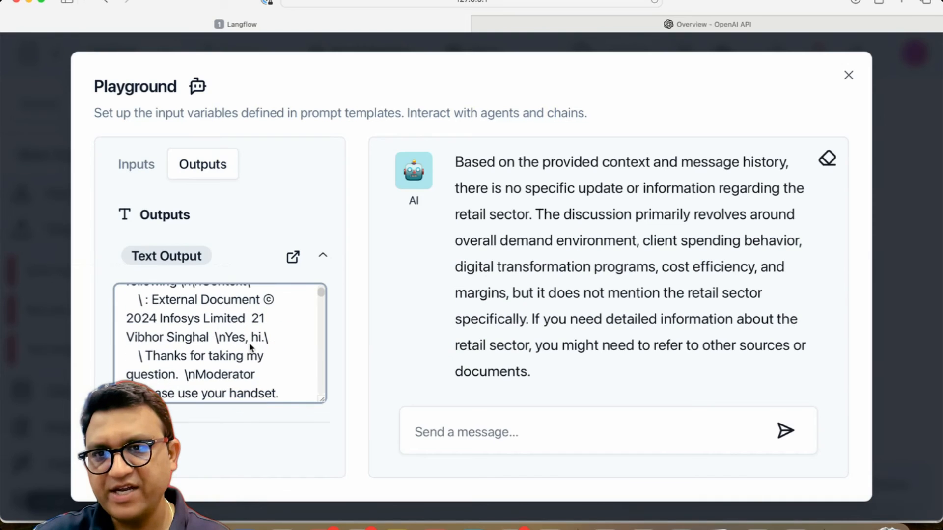
pyautogui.moveTo(189, 316); pyautogui.dragTo(205, 350)
pyautogui.scroll(2, 205, 333)
pyautogui.click(231, 352)
pyautogui.scroll(-1, 232, 353)
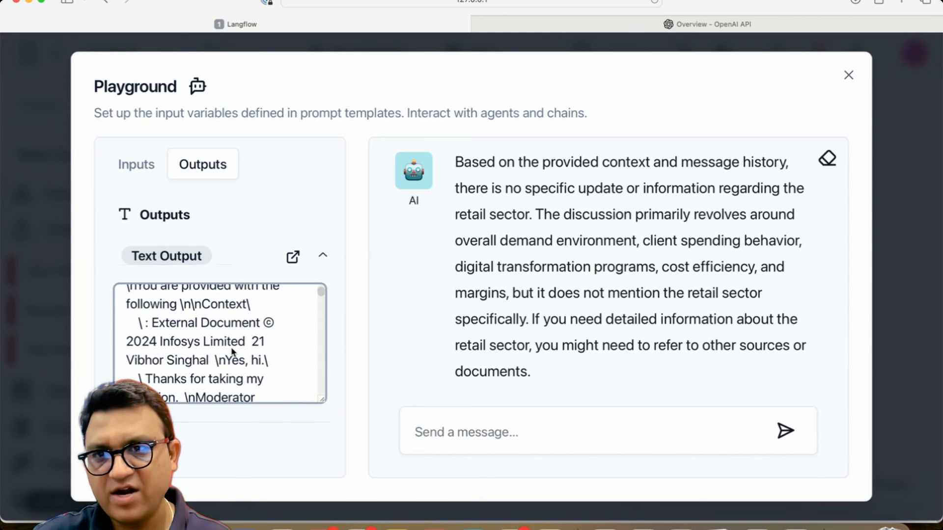
pyautogui.scroll(-4, 210, 339)
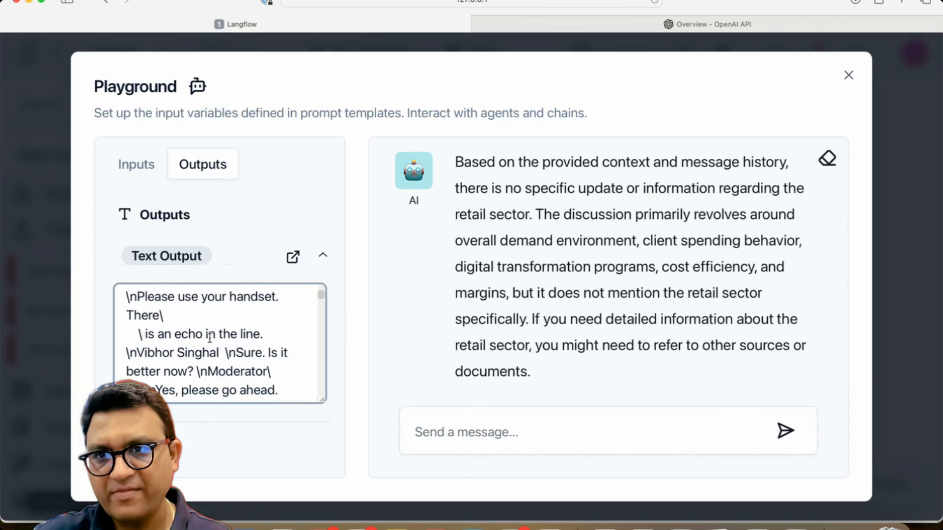
pyautogui.scroll(-3, 210, 339)
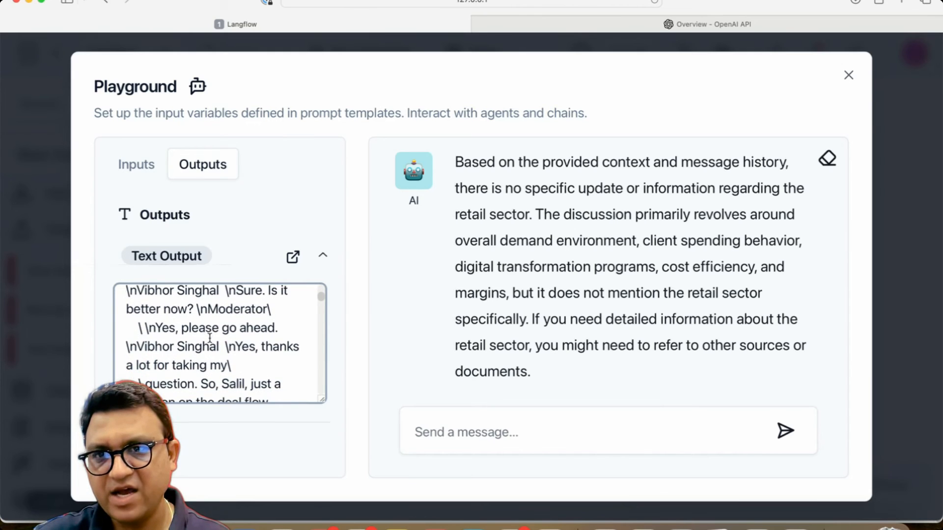
pyautogui.scroll(-8, 210, 339)
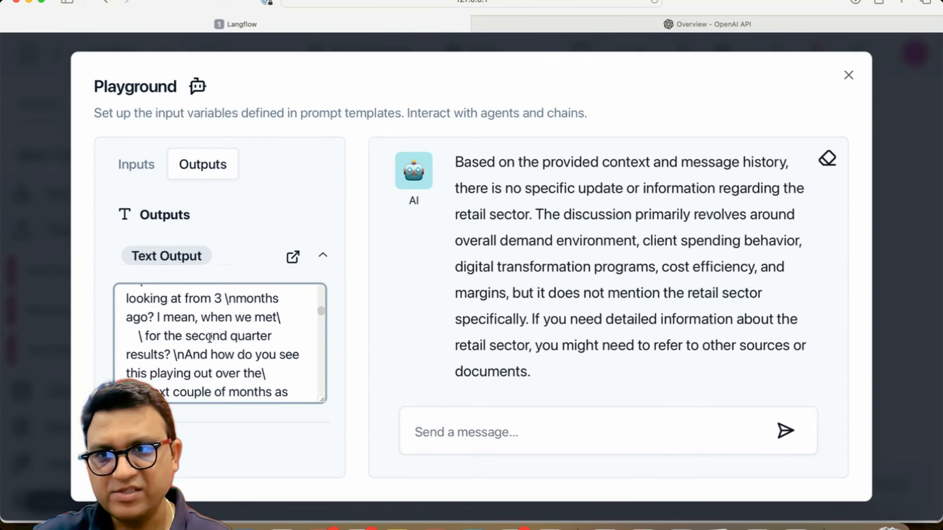
pyautogui.scroll(-12, 209, 339)
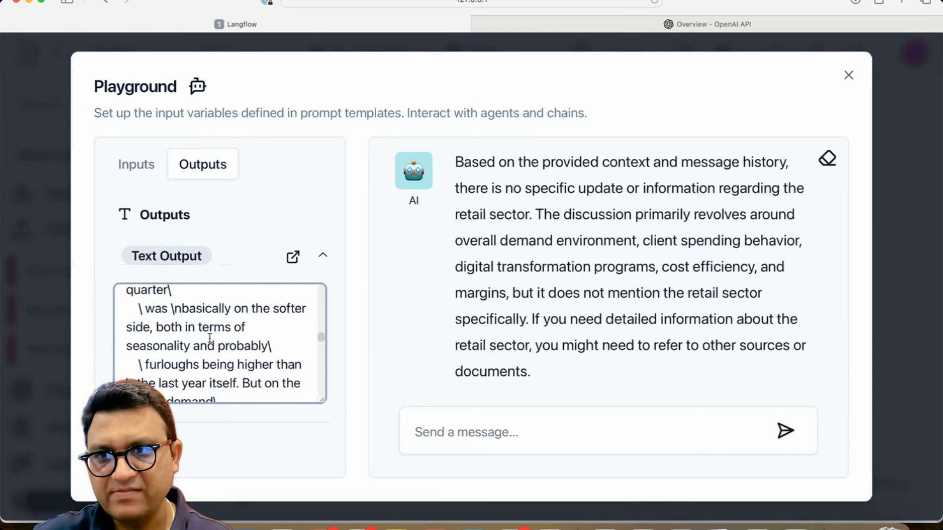
pyautogui.scroll(-4, 210, 338)
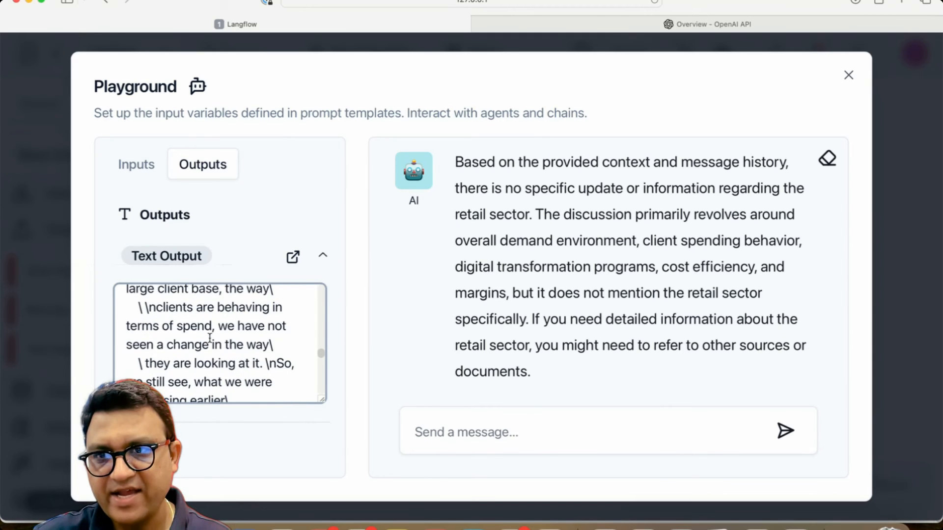
pyautogui.scroll(-15, 210, 338)
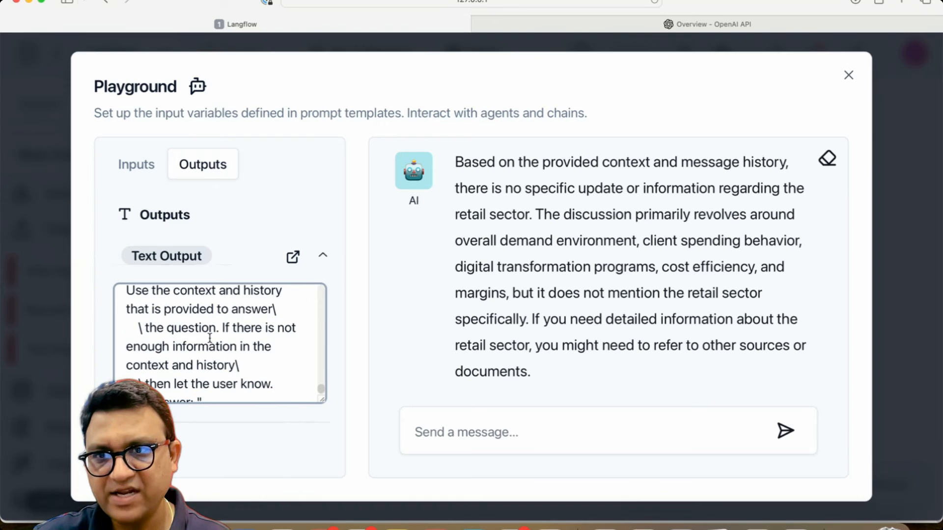
pyautogui.scroll(-1, 210, 338)
pyautogui.scroll(3, 211, 342)
pyautogui.scroll(3, 189, 319)
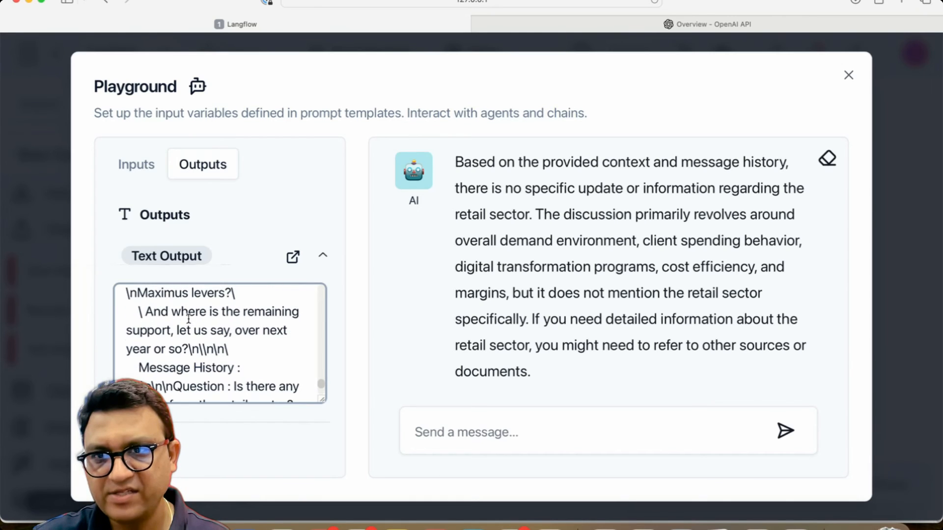
pyautogui.scroll(-2, 187, 334)
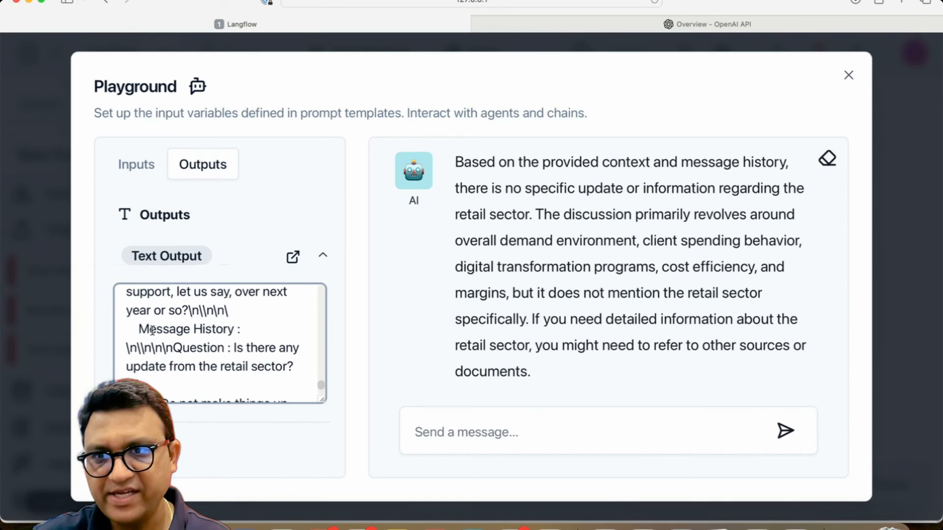
# Step: Examine the Message History and Question sections near the end of the prompt text
pyautogui.moveTo(141, 329); pyautogui.dragTo(244, 330)
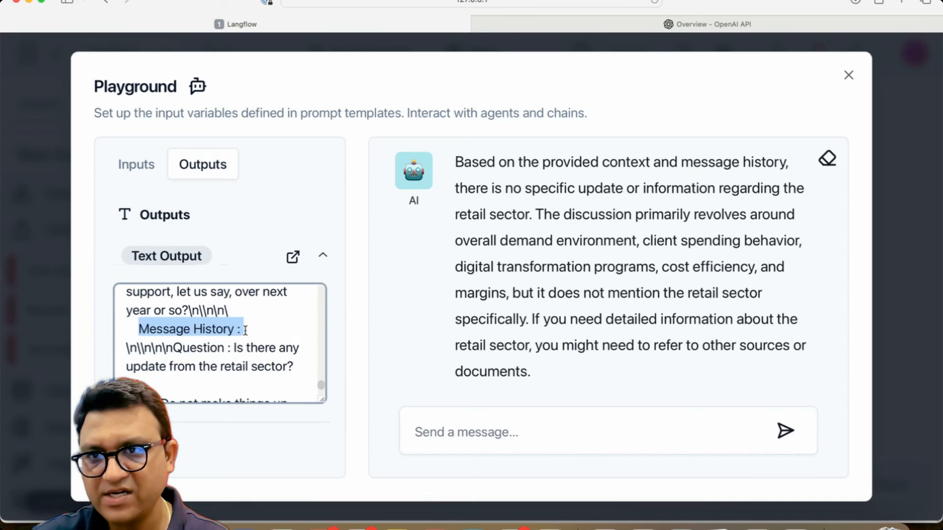
pyautogui.click(256, 330)
pyautogui.scroll(2, 257, 330)
pyautogui.scroll(-3, 247, 355)
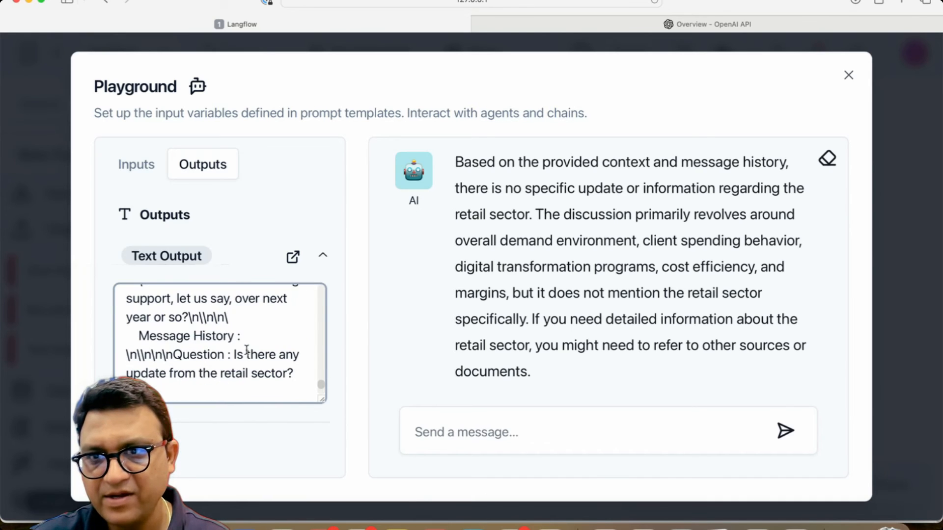
pyautogui.moveTo(142, 336); pyautogui.dragTo(178, 393)
pyautogui.click(265, 333)
pyautogui.click(178, 392)
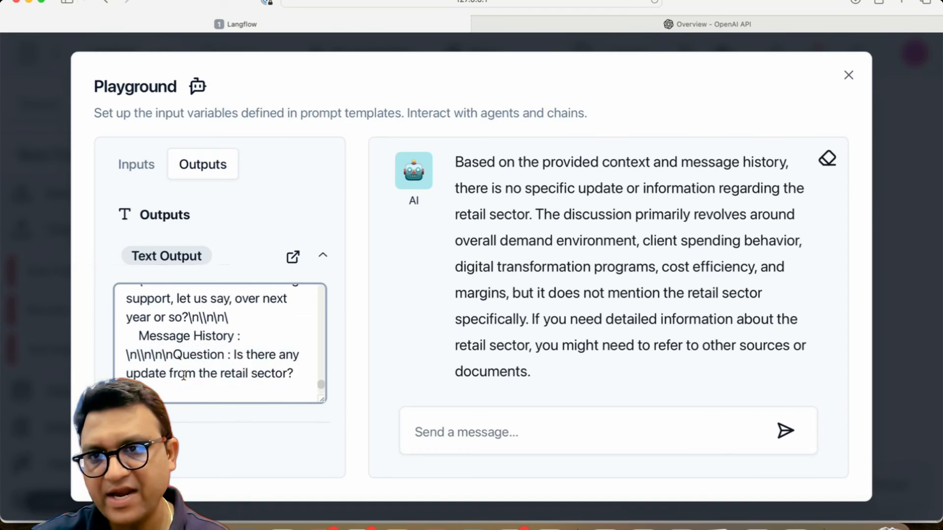
pyautogui.scroll(-4, 182, 383)
pyautogui.scroll(4, 188, 369)
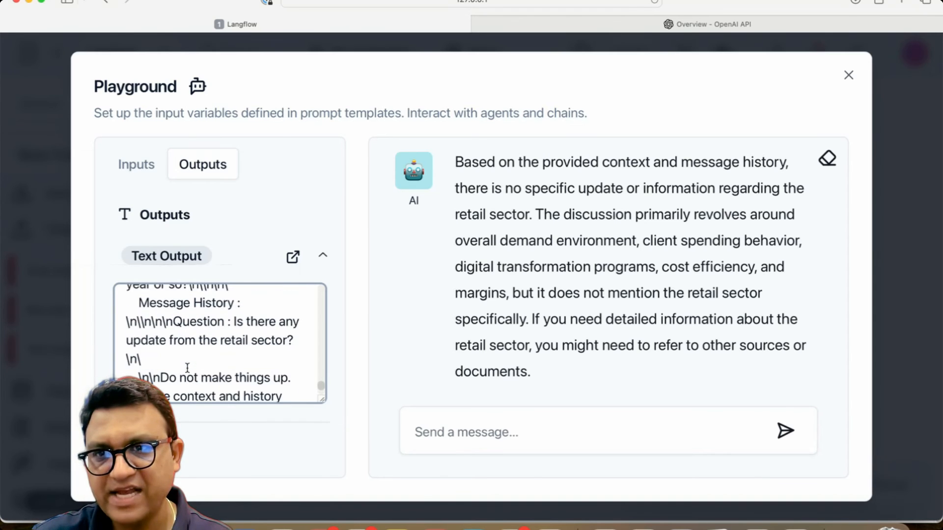
pyautogui.scroll(-3, 187, 366)
pyautogui.scroll(4, 187, 367)
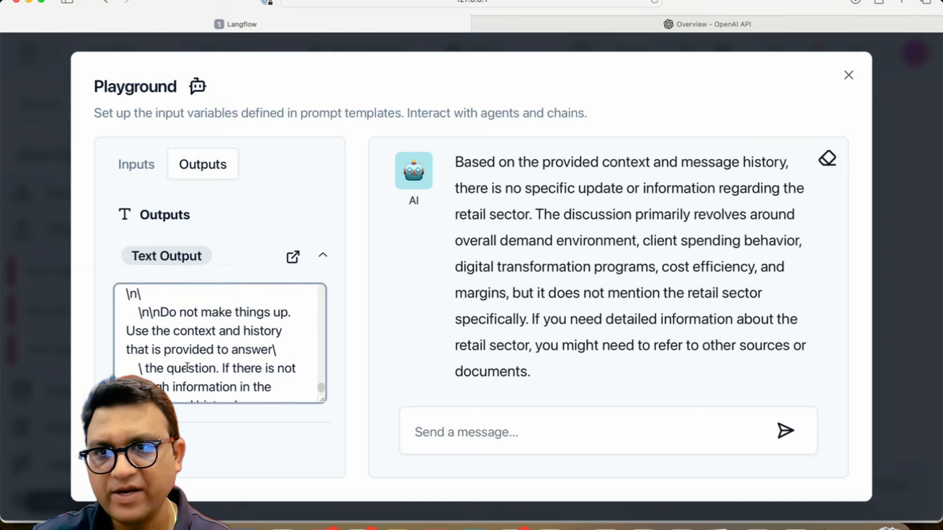
# Step: Close the Playground and examine the Chat Memory and Chroma Search connections on the canvas
pyautogui.click(849, 76)
pyautogui.scroll(8, 393, 335)
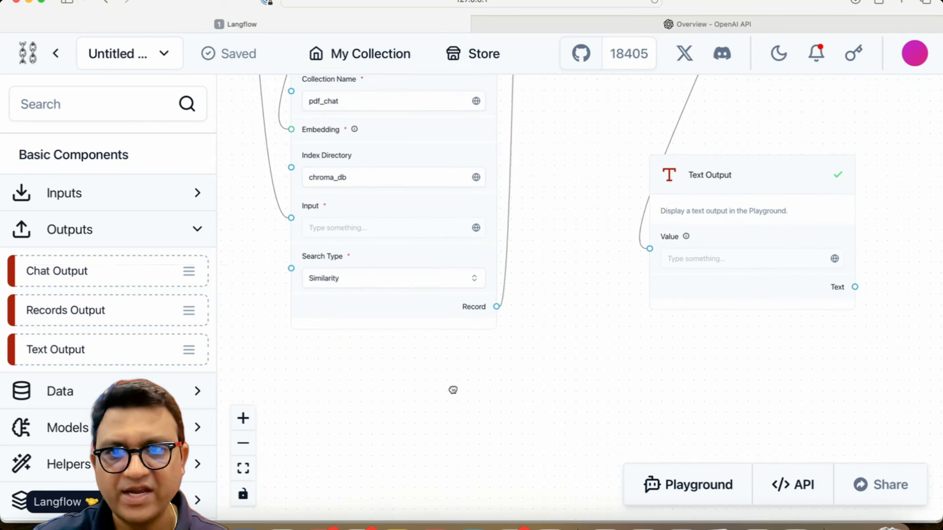
pyautogui.scroll(10, 533, 321)
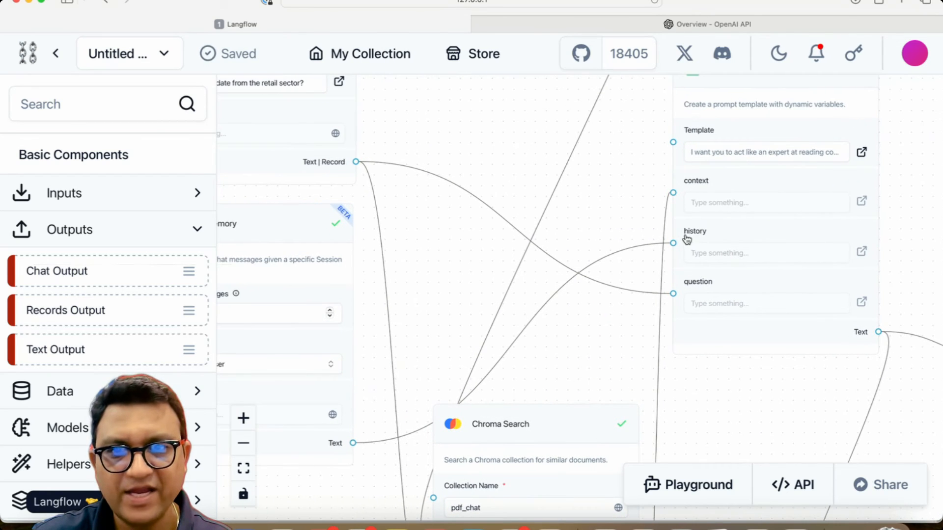
pyautogui.moveTo(450, 300); pyautogui.dragTo(648, 292)
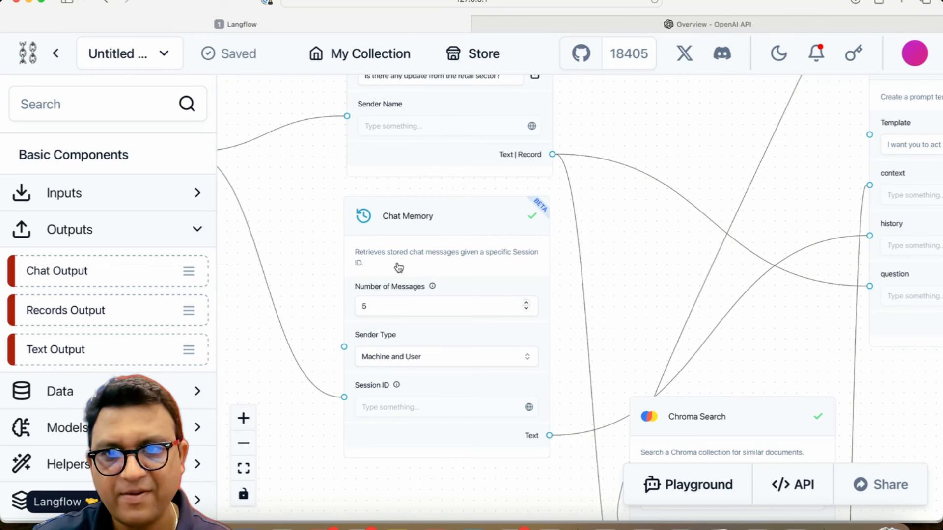
pyautogui.moveTo(620, 265); pyautogui.dragTo(549, 240)
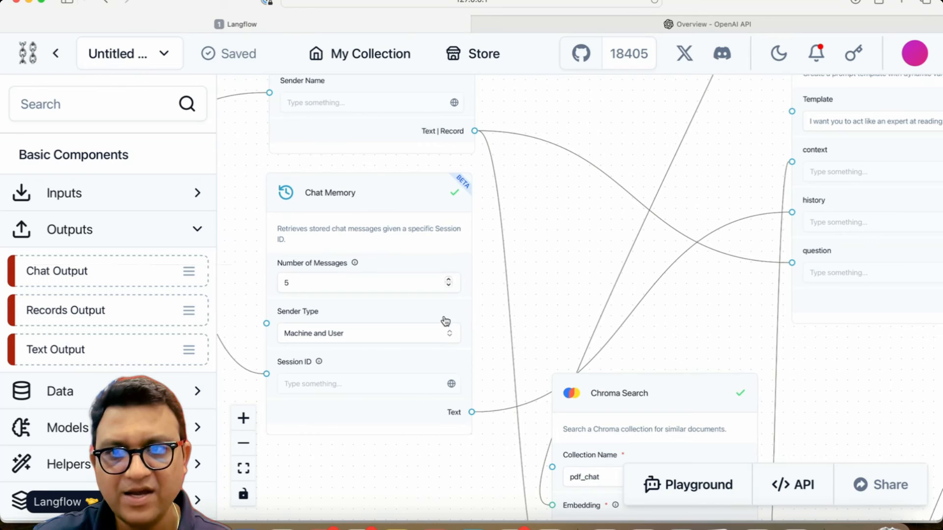
pyautogui.moveTo(324, 441); pyautogui.dragTo(522, 494)
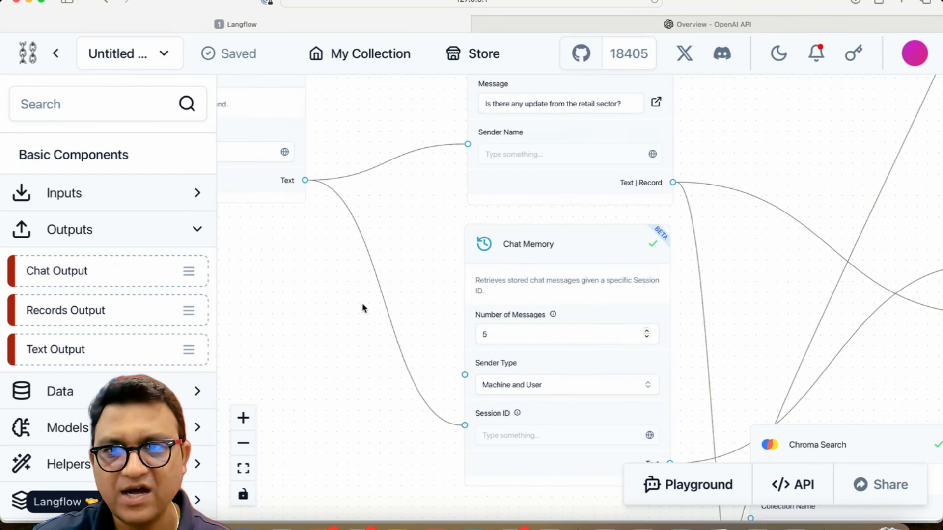
pyautogui.moveTo(294, 273); pyautogui.dragTo(160, 68)
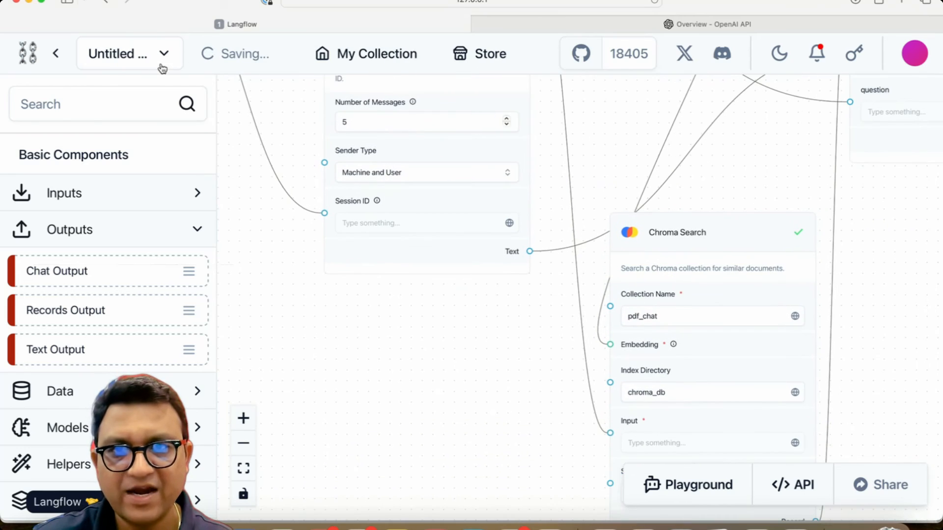
pyautogui.moveTo(497, 333); pyautogui.dragTo(346, 359)
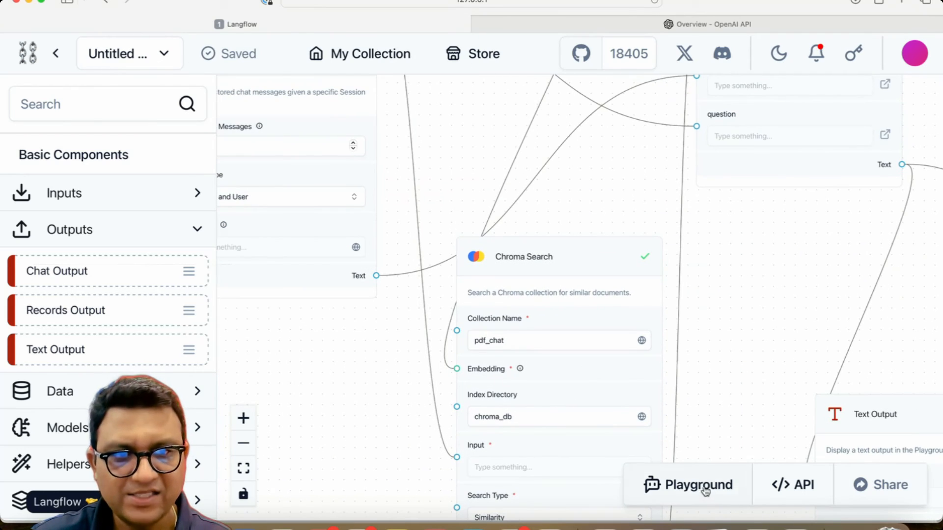
# Step: Reopen the Playground and change the User Name input to GG
pyautogui.click(697, 486)
pyautogui.click(125, 162)
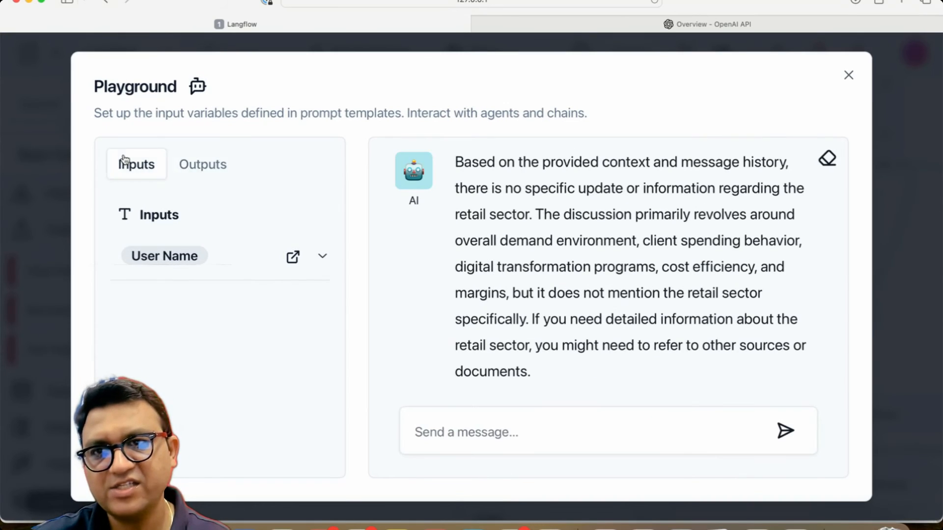
pyautogui.click(161, 251)
pyautogui.doubleClick(169, 302)
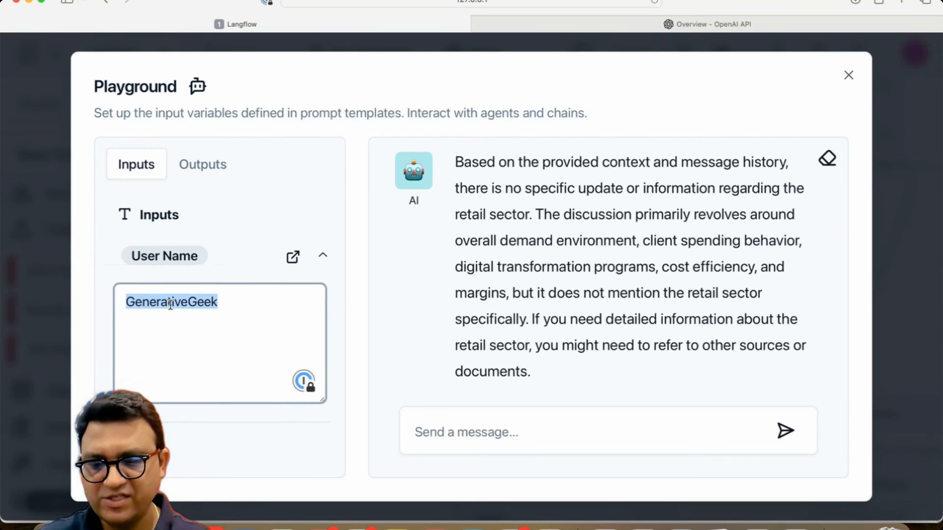
pyautogui.write('GG')
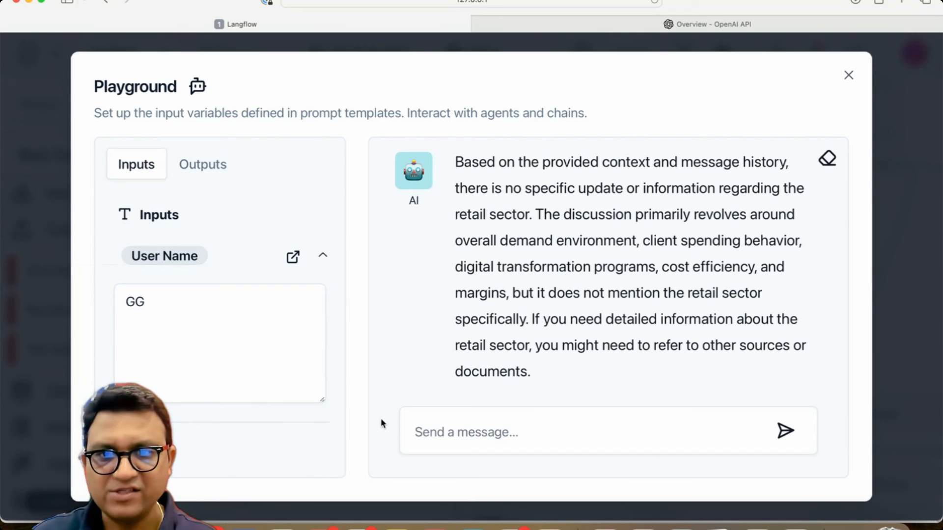
# Step: Send the chat question "How is Infosys looking at margin enhancement?>"
pyautogui.click(517, 426)
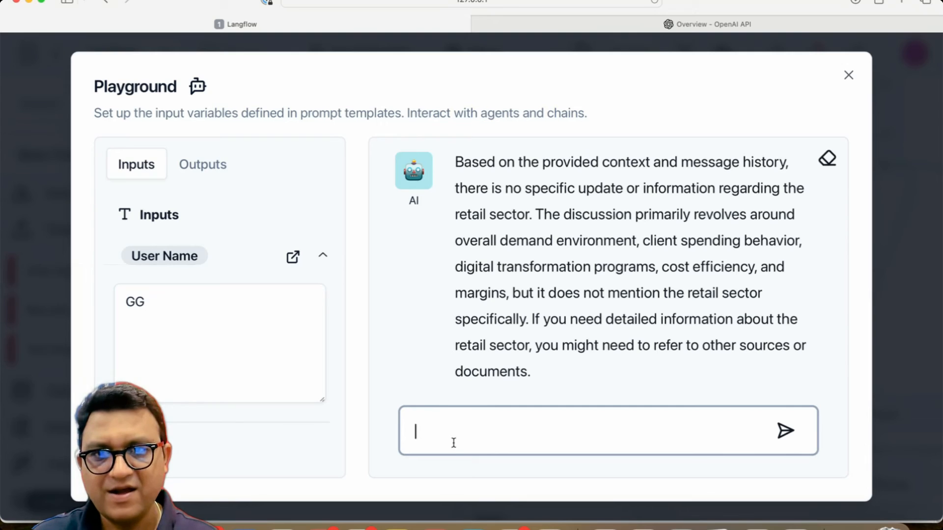
pyautogui.write('Wh')
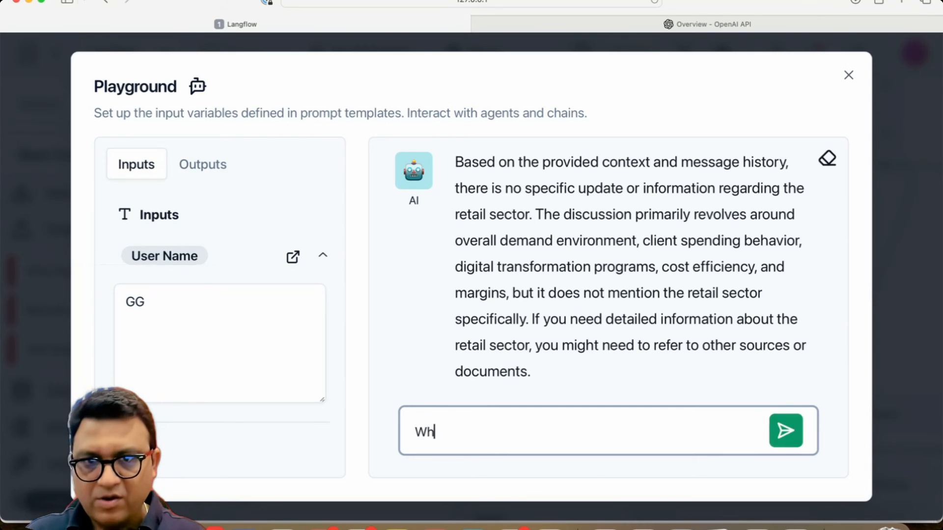
pyautogui.press('BackSpace')
pyautogui.press('BackSpace')
pyautogui.write('How is ')
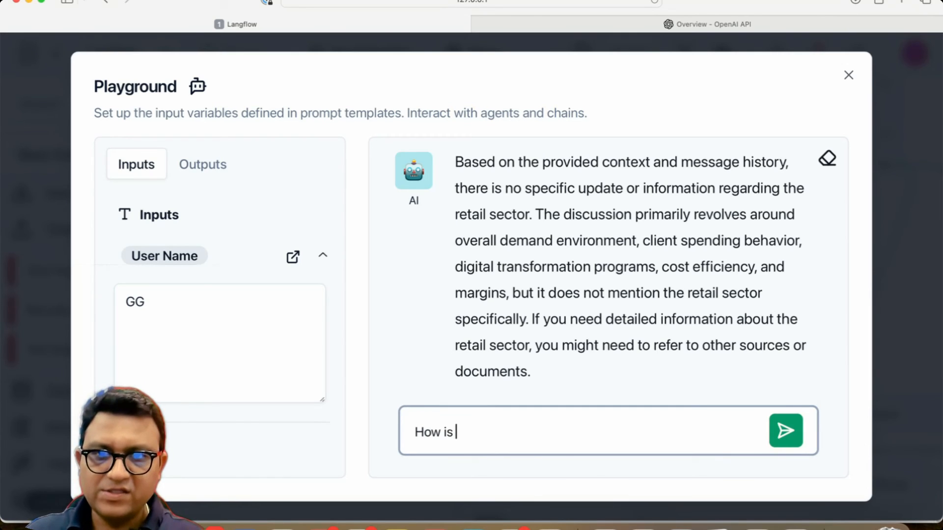
pyautogui.write('infosys looking ')
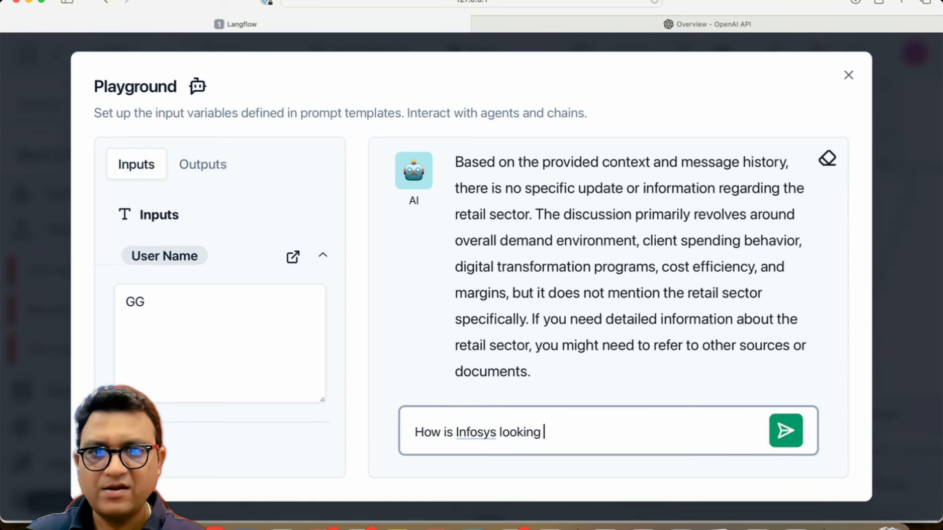
pyautogui.write('at margin enhance')
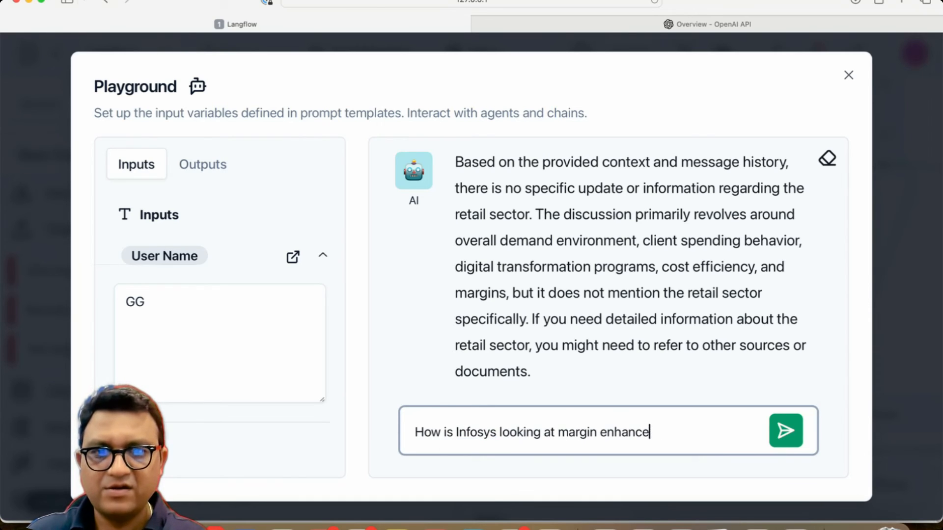
pyautogui.write('ment?>')
pyautogui.press('Return')
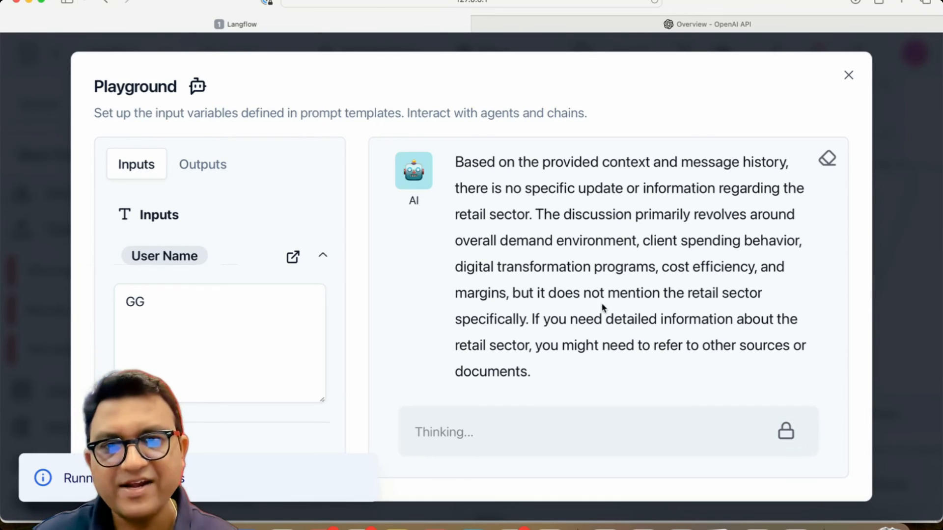
# Step: Expand the Text Output under Outputs and scroll through the prompt text sent to the model
pyautogui.click(209, 167)
pyautogui.click(167, 256)
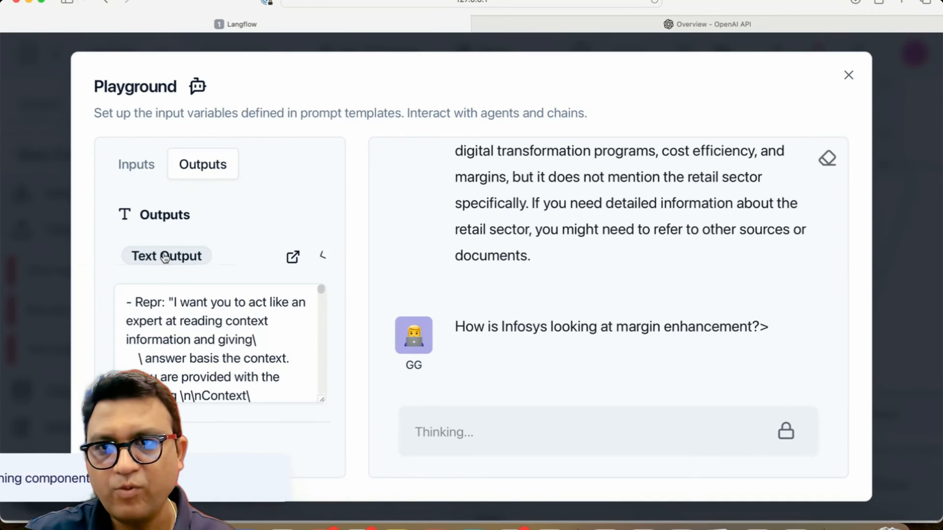
pyautogui.click(197, 312)
pyautogui.scroll(-15, 198, 342)
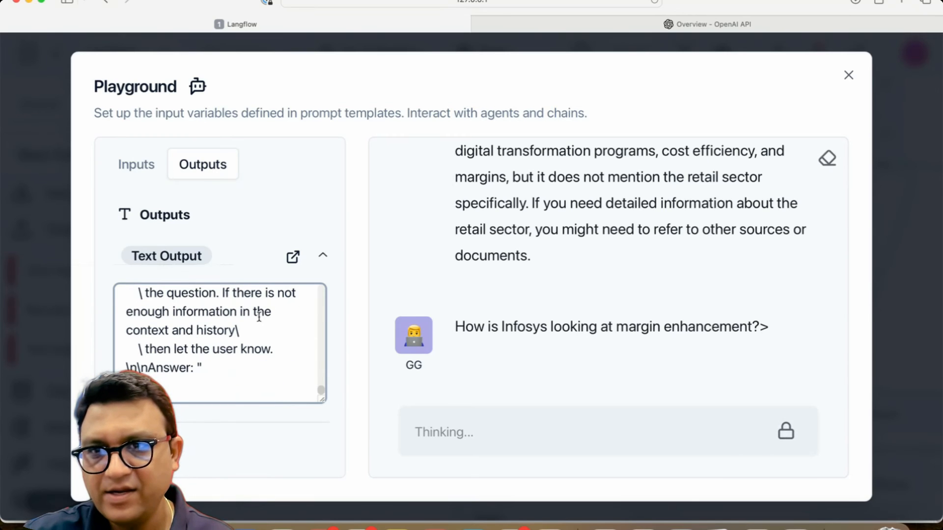
pyautogui.scroll(5, 259, 316)
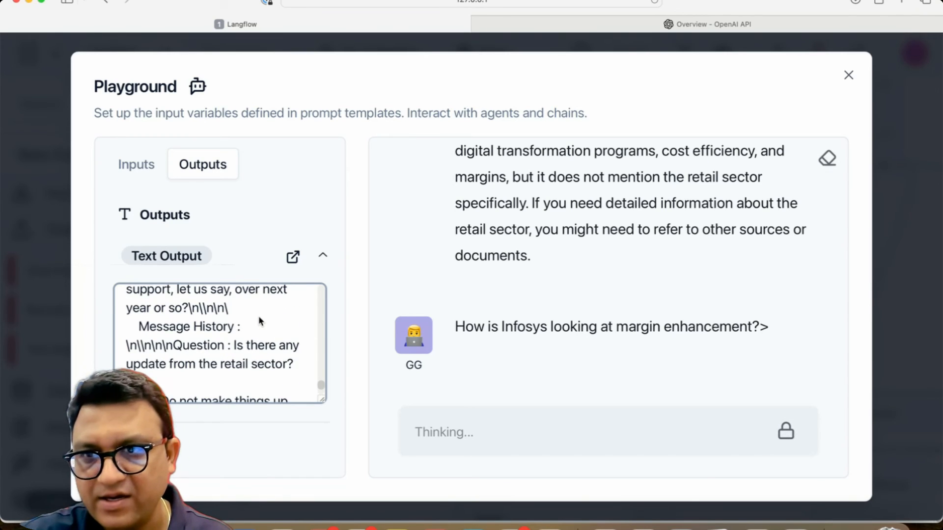
pyautogui.scroll(-6, 238, 334)
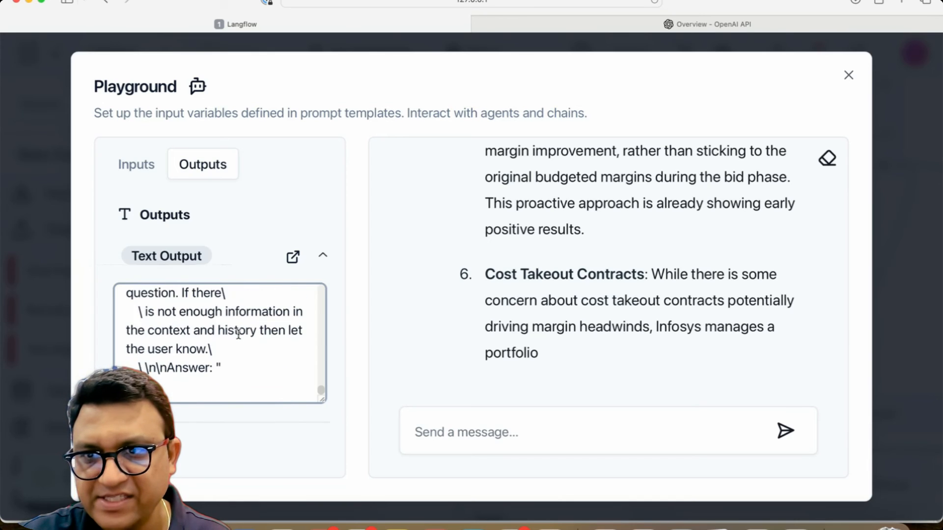
pyautogui.scroll(10, 238, 334)
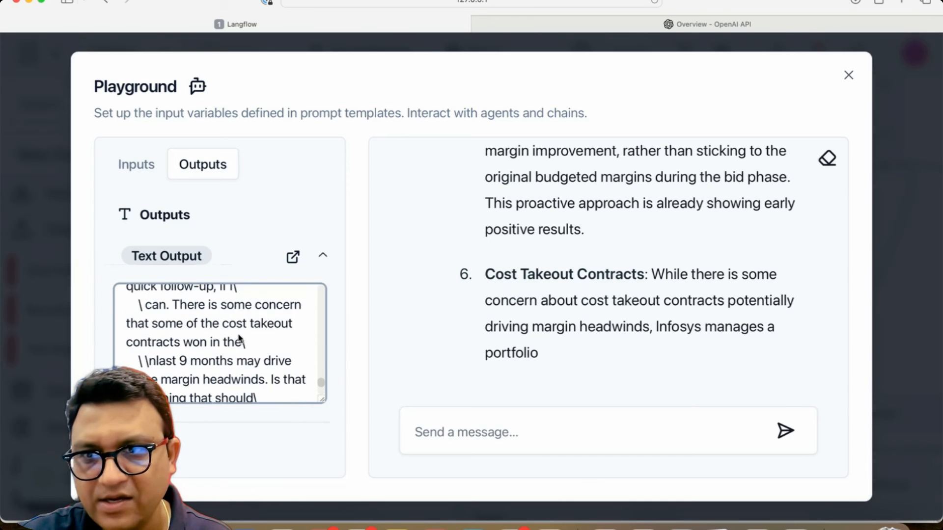
pyautogui.scroll(10, 240, 339)
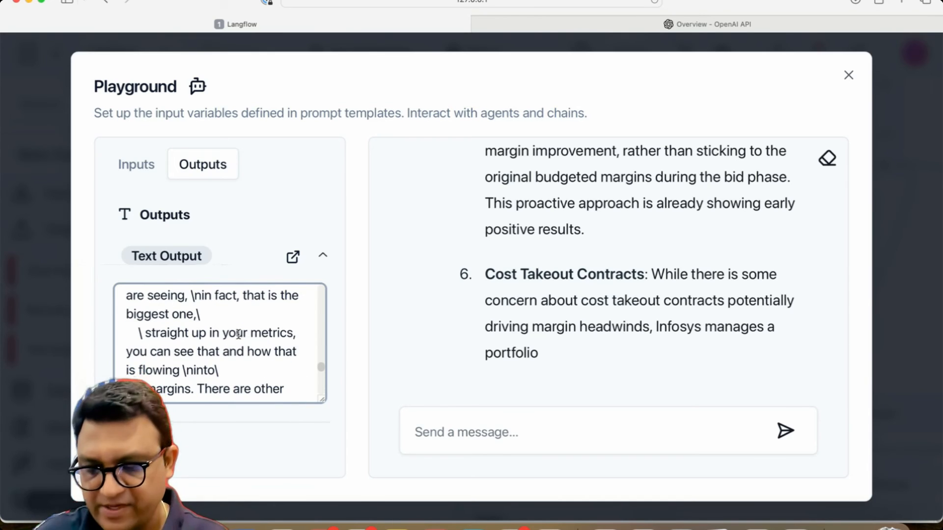
# Step: Copy the whole Text Output prompt and paste it into a new untitled editor in VS Code
pyautogui.press('super+a')
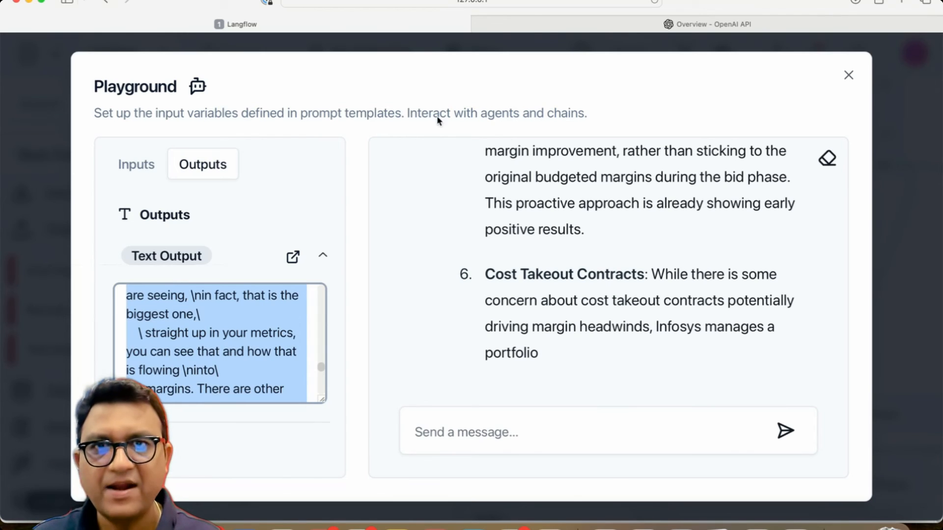
pyautogui.click(595, 30)
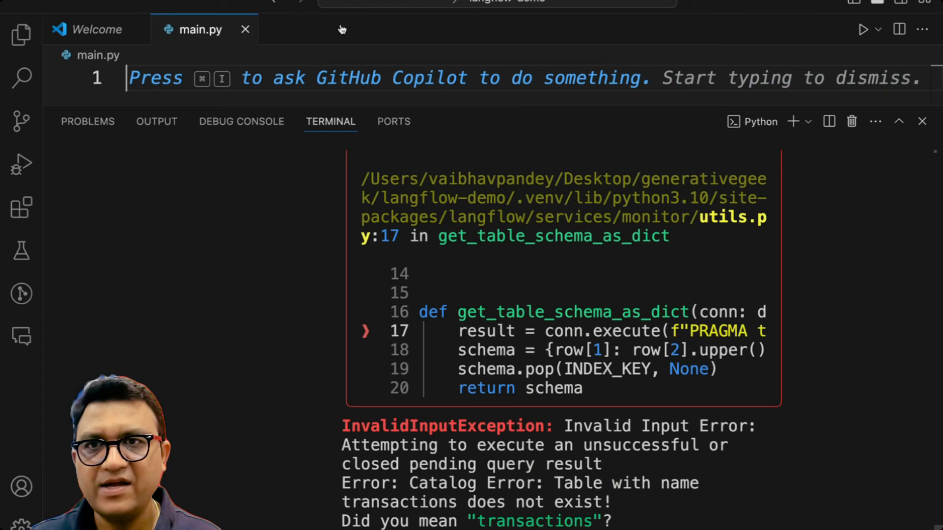
pyautogui.doubleClick(342, 29)
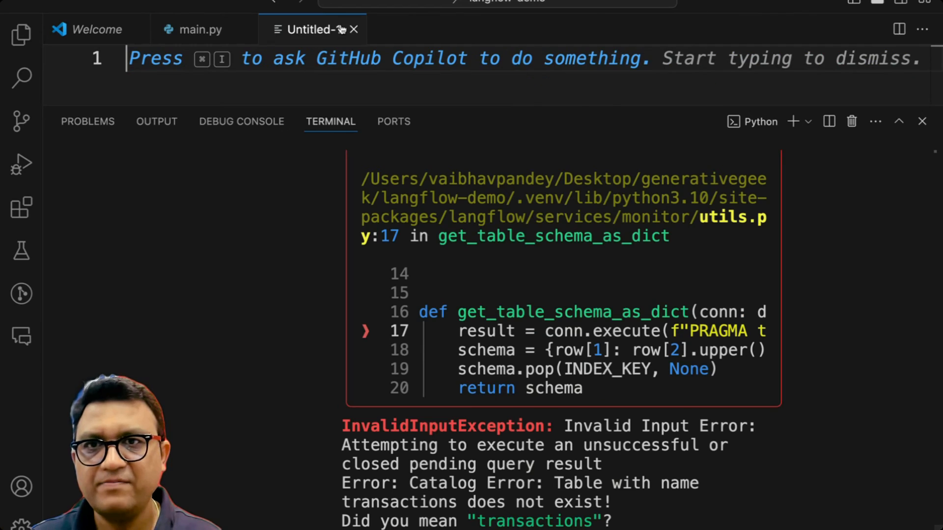
pyautogui.click(922, 121)
pyautogui.press('super+v')
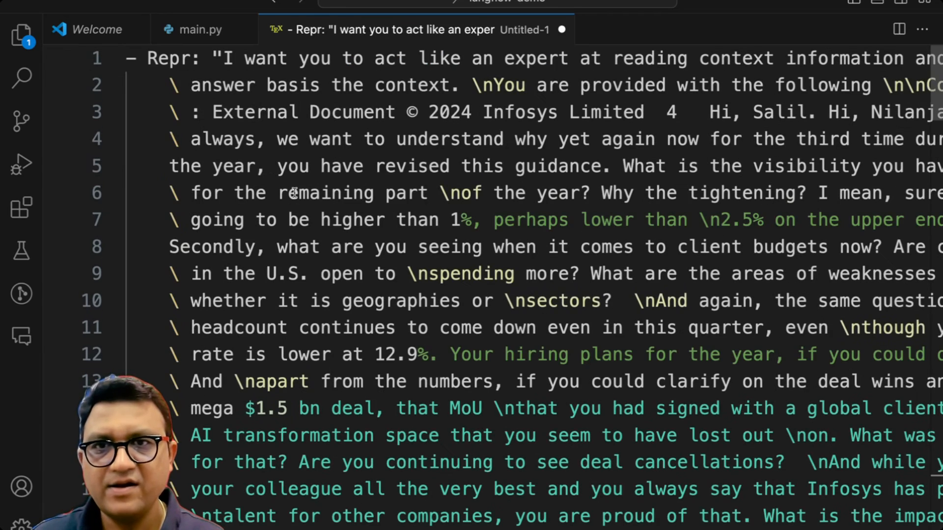
# Step: Search the pasted prompt for "history" and examine the Message History section
pyautogui.doubleClick(425, 181)
pyautogui.press('super+f')
pyautogui.write('history')
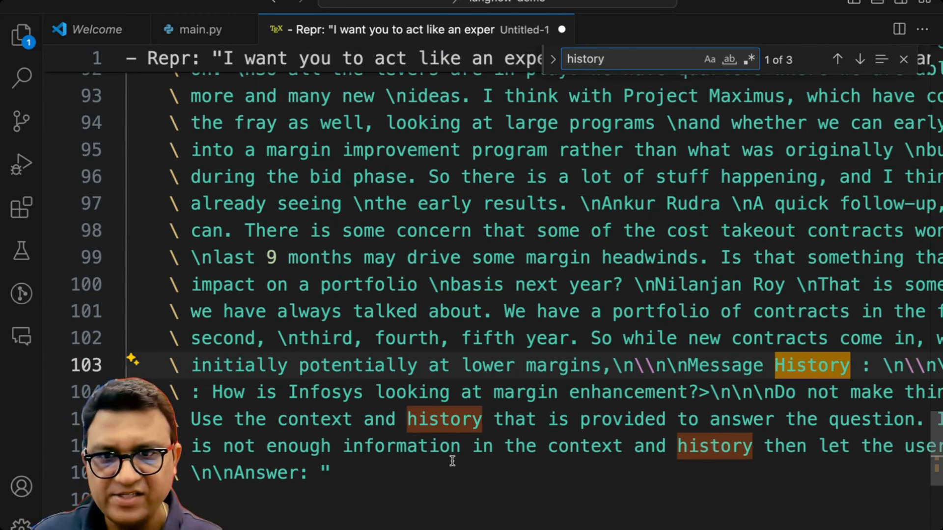
pyautogui.hscroll(8, 534, 265)
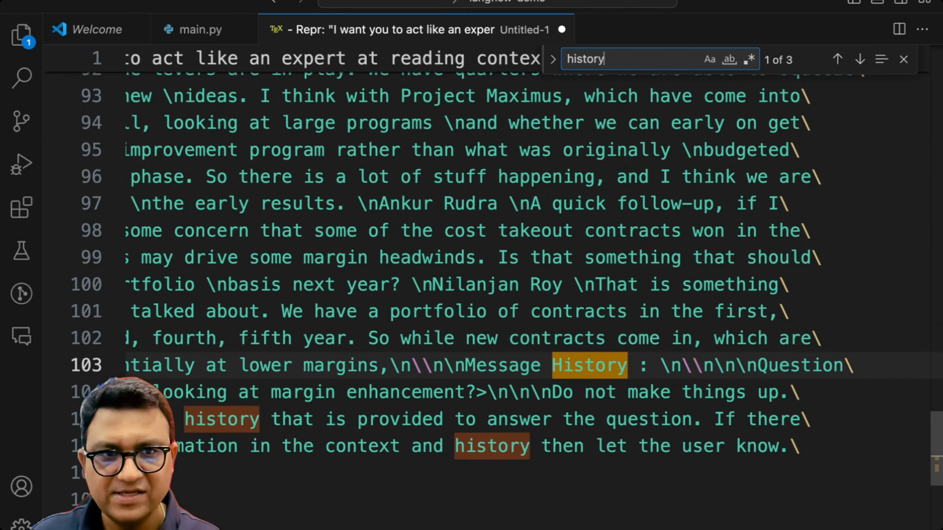
pyautogui.click(650, 363)
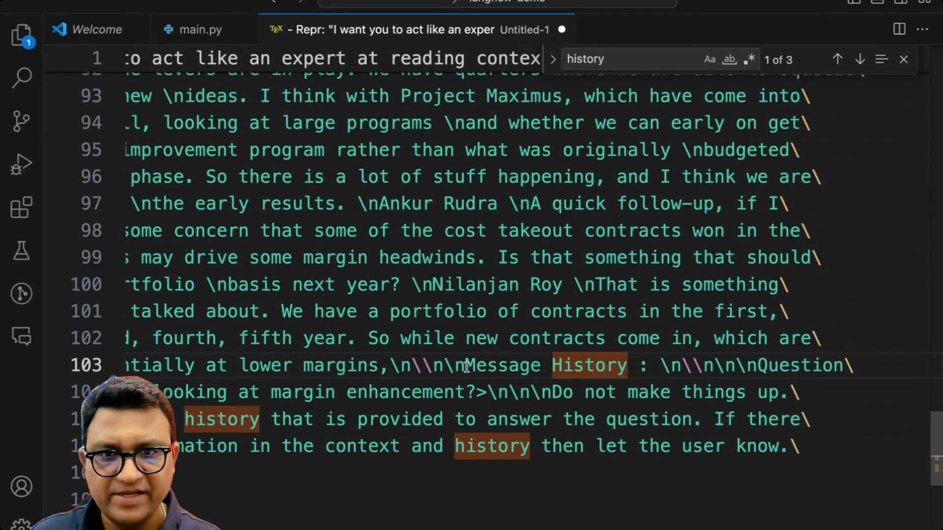
pyautogui.moveTo(467, 367); pyautogui.dragTo(489, 371)
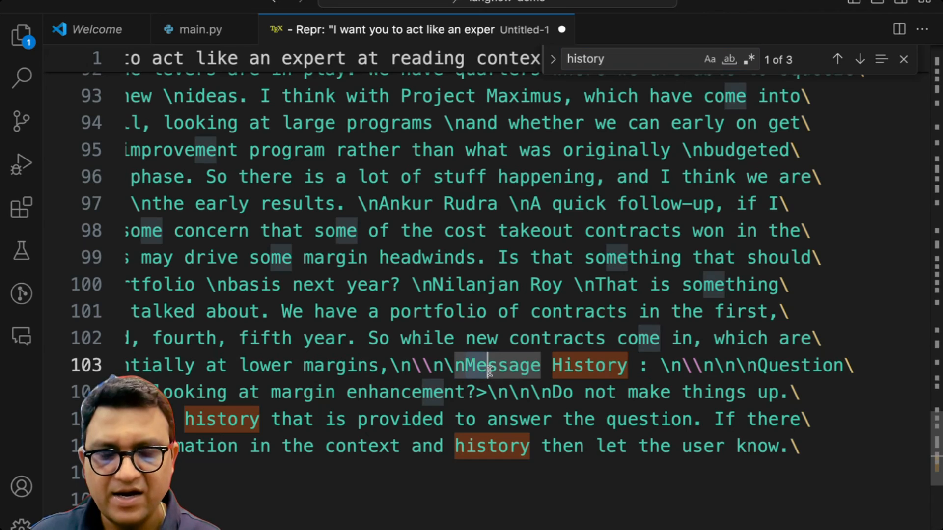
# Step: Return to the Langflow Playground and scroll through the AI's answer about margin enhancement
pyautogui.hotkey('ctrl', 'Up')
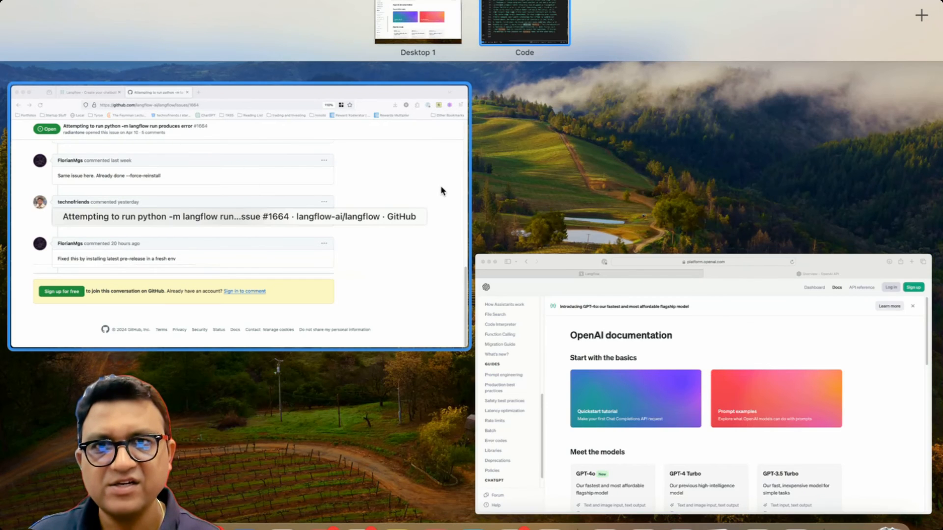
pyautogui.click(432, 14)
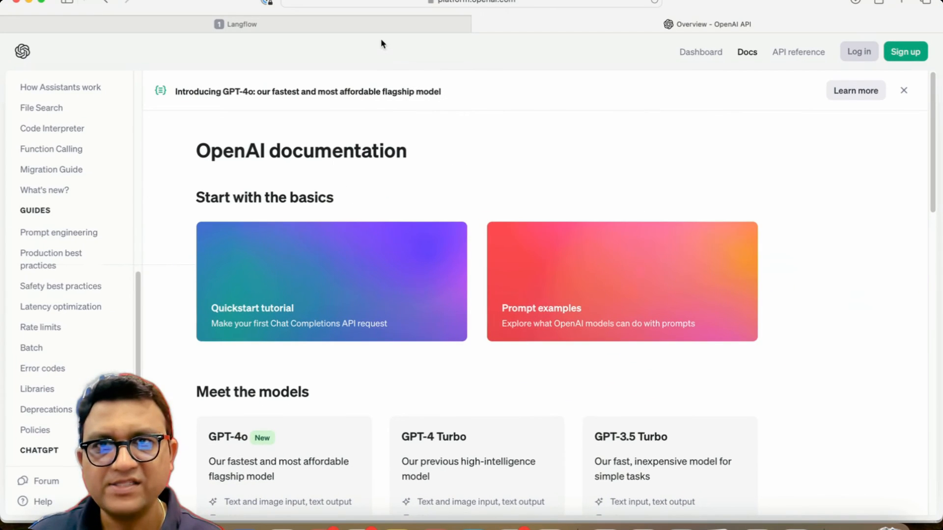
pyautogui.click(381, 21)
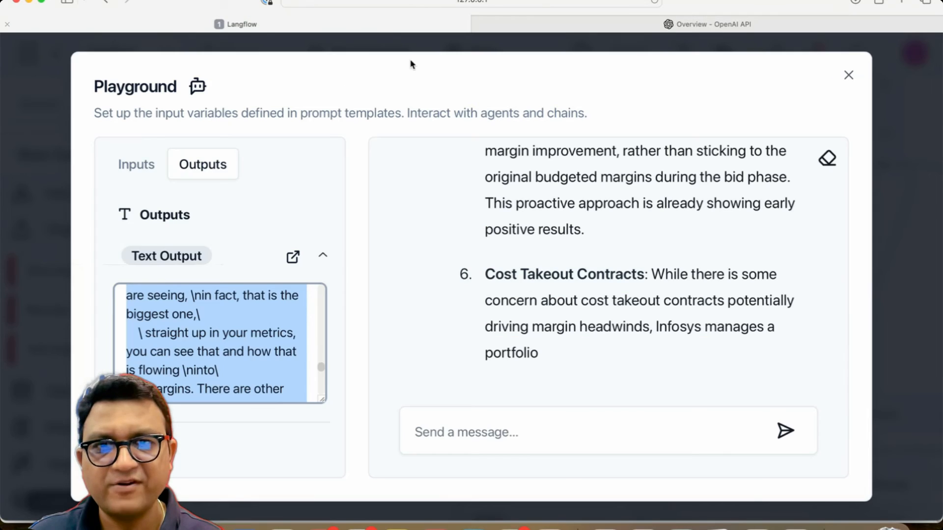
pyautogui.click(467, 429)
pyautogui.scroll(15, 534, 312)
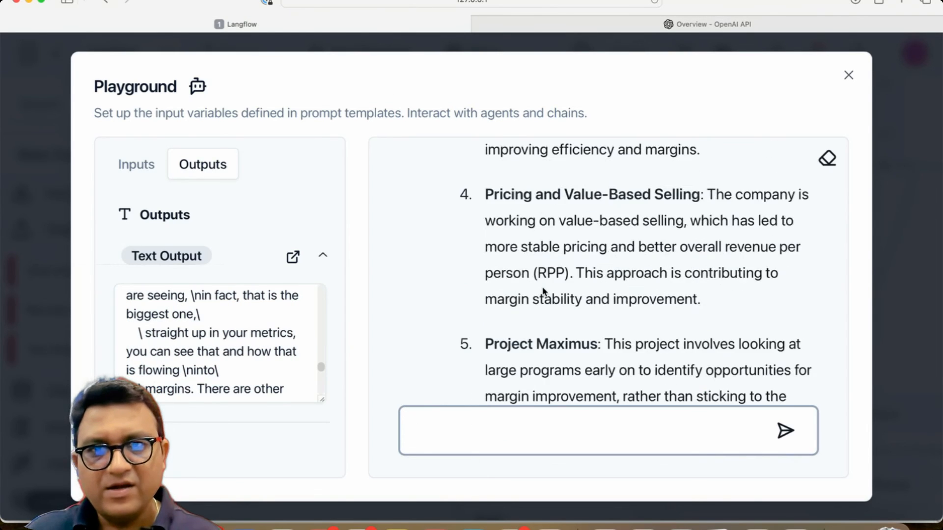
pyautogui.scroll(-10, 543, 288)
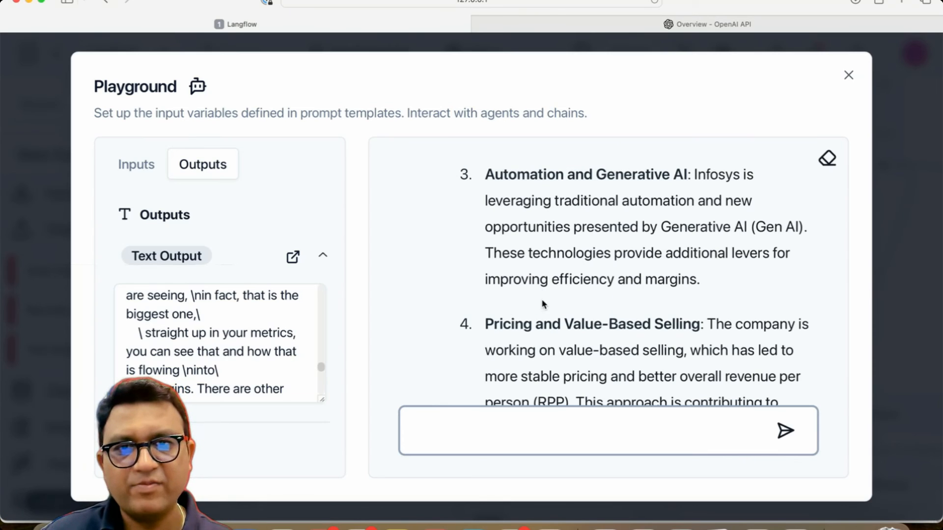
# Step: Ask "is there more info on Pricing and Value-Based Selling:" using the copied heading from the answer
pyautogui.write('is theere more info on')
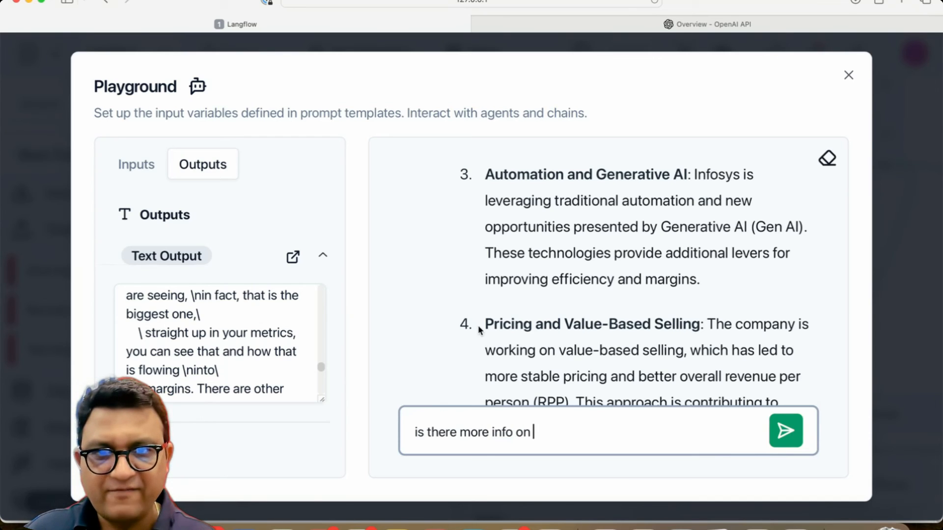
pyautogui.moveTo(486, 323); pyautogui.dragTo(676, 328)
pyautogui.click(562, 430)
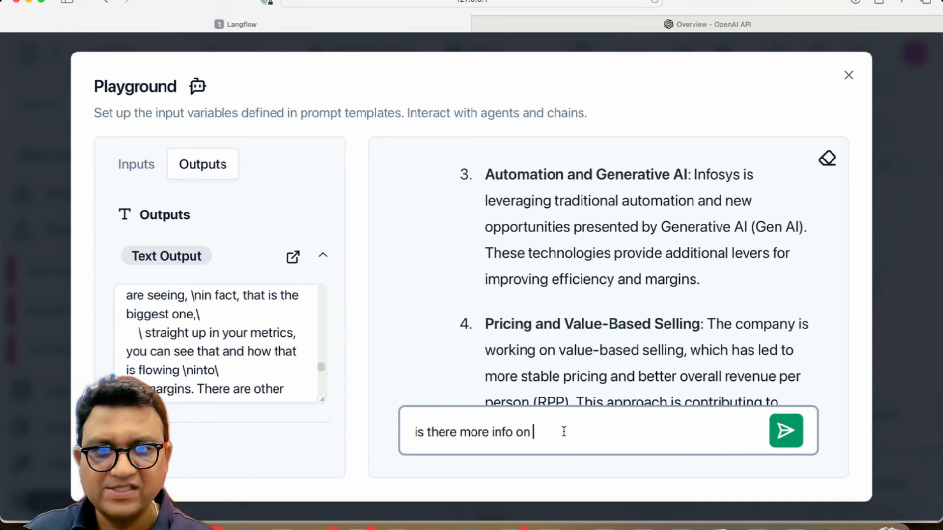
pyautogui.write('Pricing and Value-Based Selling')
pyautogui.press('Return')
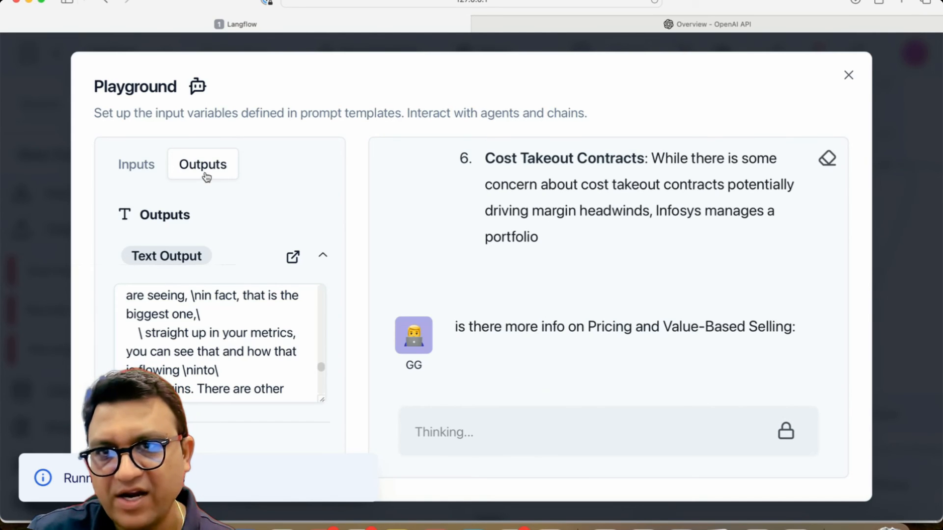
# Step: Scroll through the Text Output prompt to review its history and question section
pyautogui.scroll(-5, 224, 372)
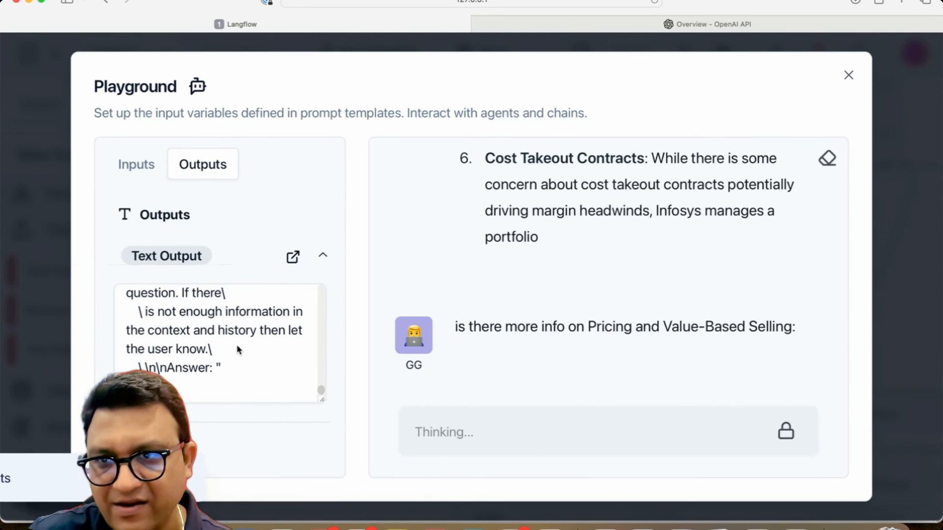
pyautogui.scroll(1, 237, 347)
pyautogui.scroll(4, 238, 346)
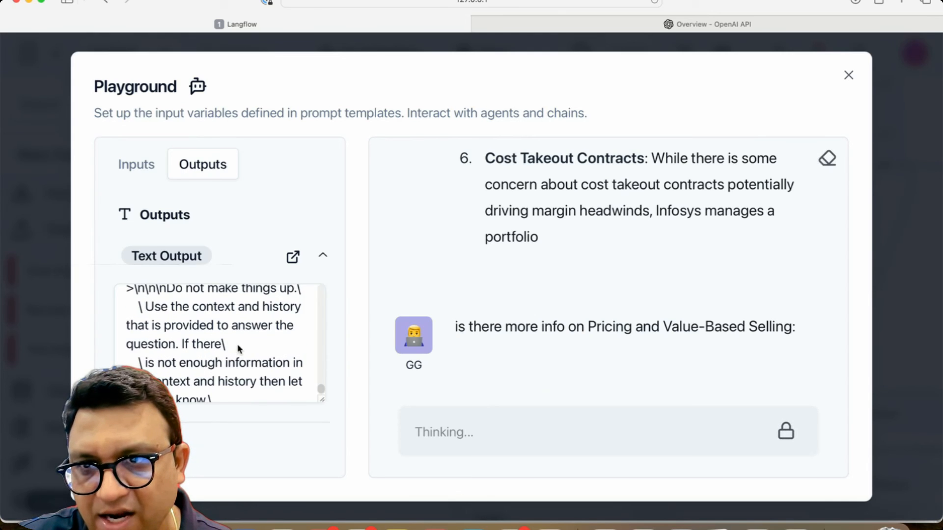
pyautogui.scroll(-4, 237, 345)
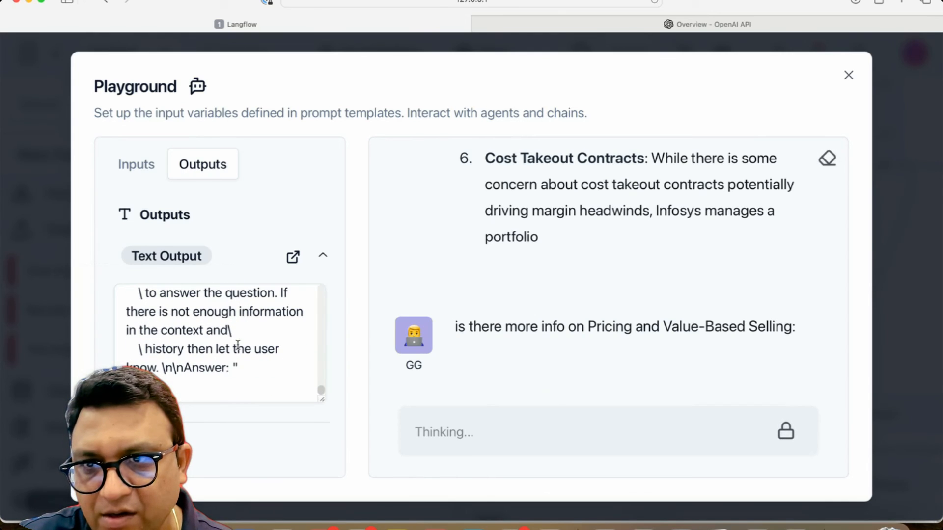
pyautogui.click(244, 339)
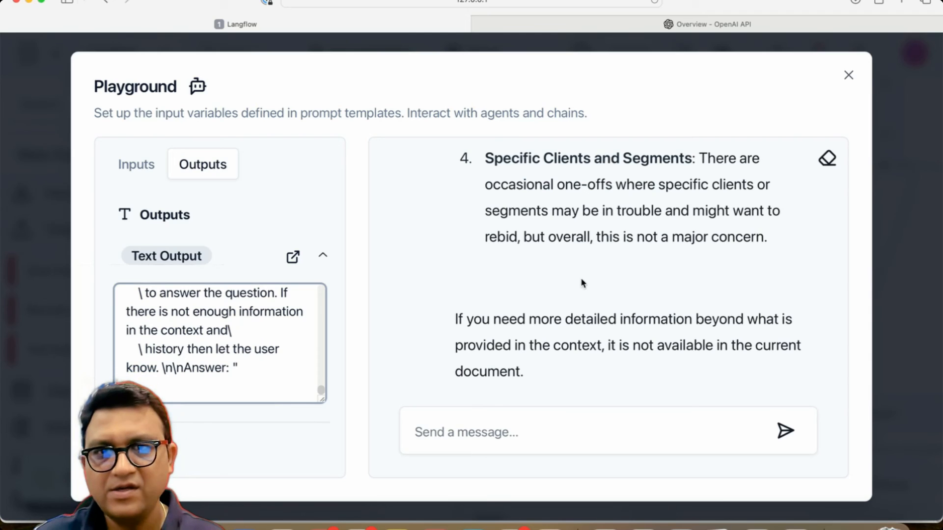
# Step: Copy the full Text Output prompt from the Playground and paste it into the untitled editor, replacing its contents
pyautogui.click(145, 170)
pyautogui.click(199, 166)
pyautogui.click(191, 256)
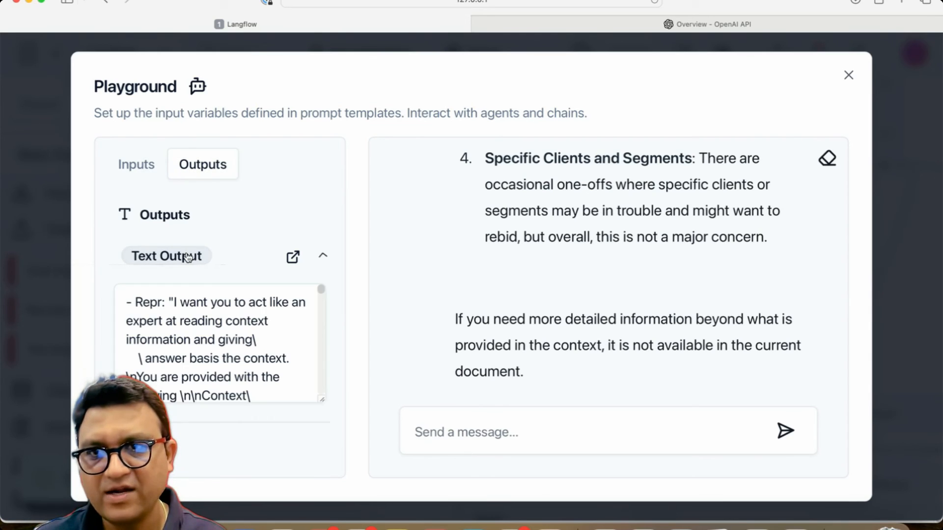
pyautogui.press('super+a')
pyautogui.press('super+c')
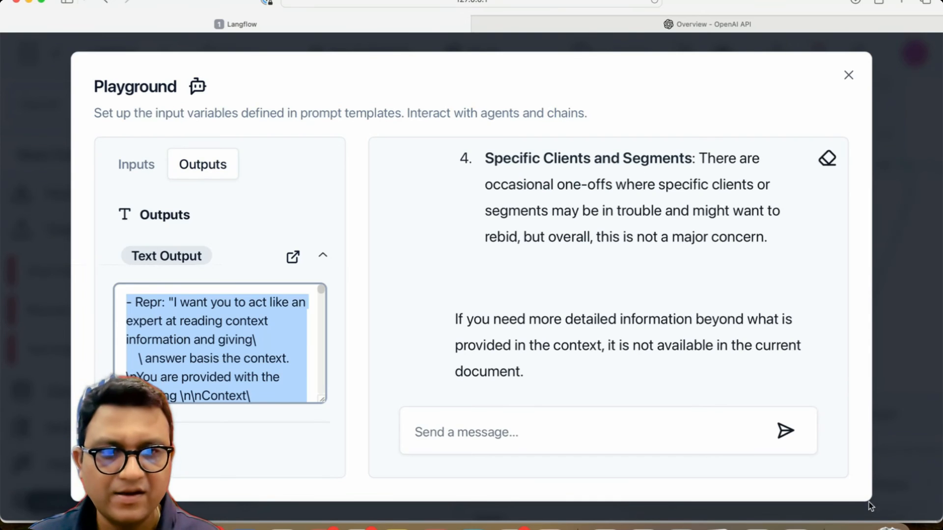
pyautogui.click(795, 524)
pyautogui.press('super+a')
pyautogui.press('super+v')
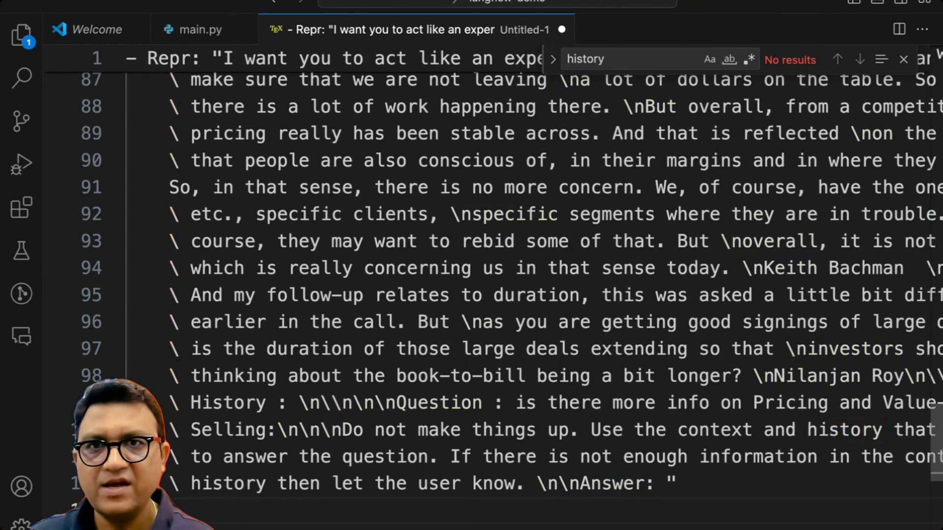
# Step: Search the newly pasted prompt for "history" and inspect the History and Question lines near its end
pyautogui.press('super+f')
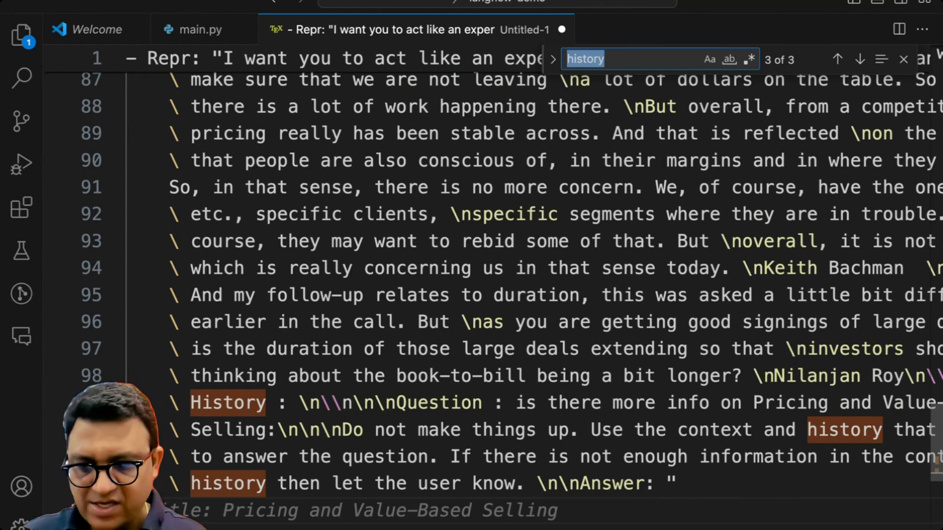
pyautogui.write('history')
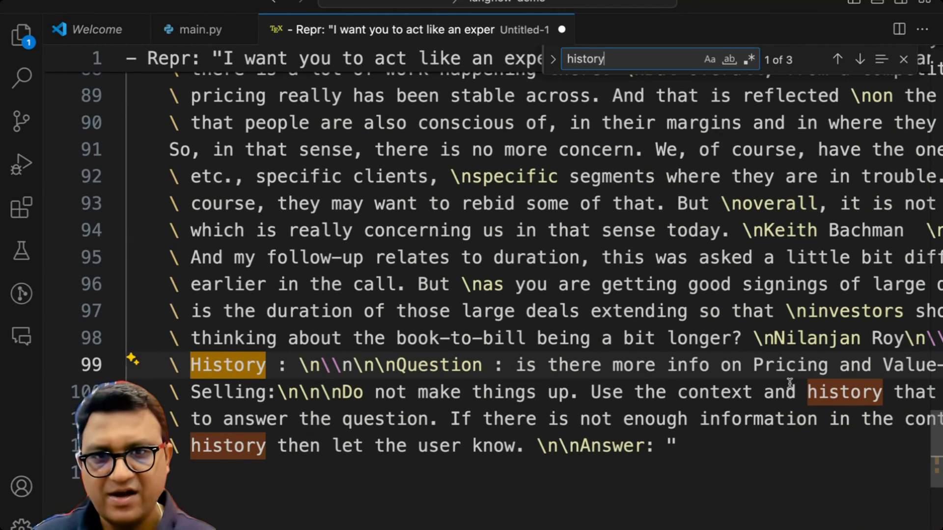
pyautogui.click(329, 375)
pyautogui.moveTo(263, 371); pyautogui.dragTo(592, 391)
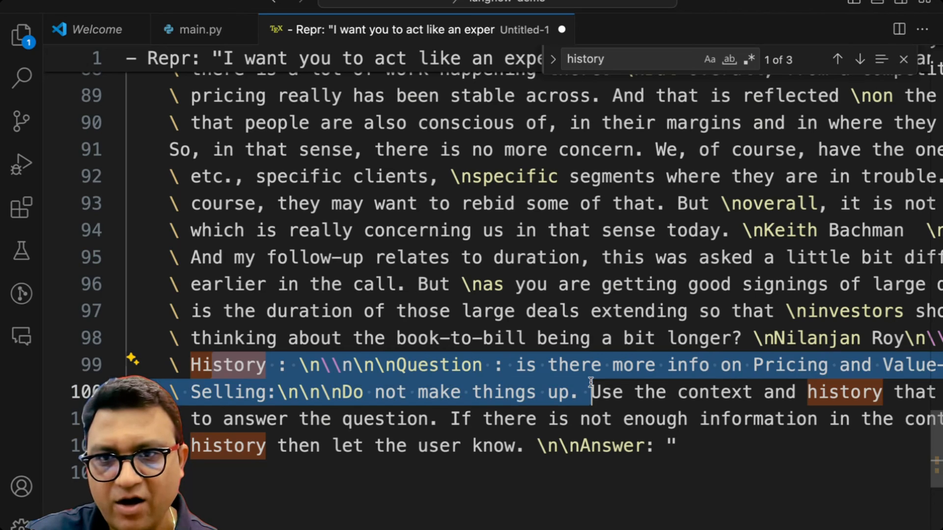
pyautogui.click(591, 392)
pyautogui.hscroll(5, 533, 253)
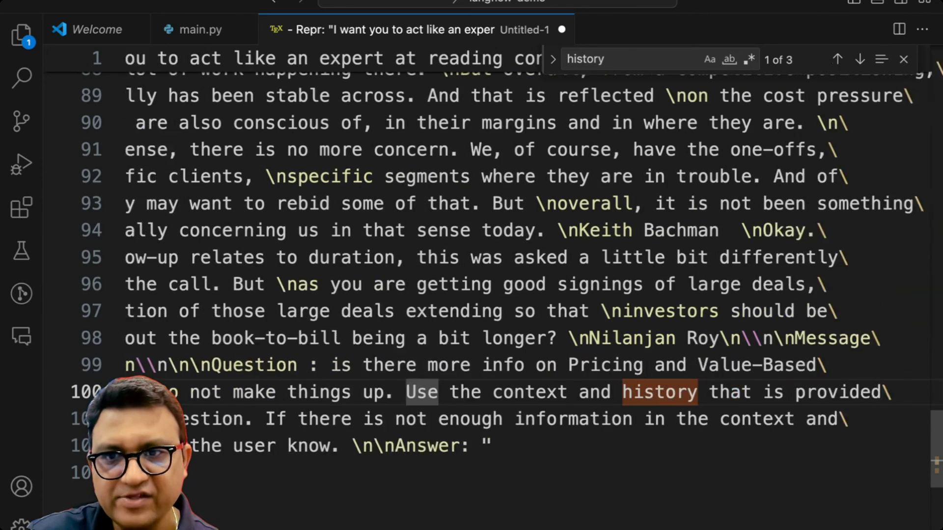
pyautogui.hscroll(-5, 533, 253)
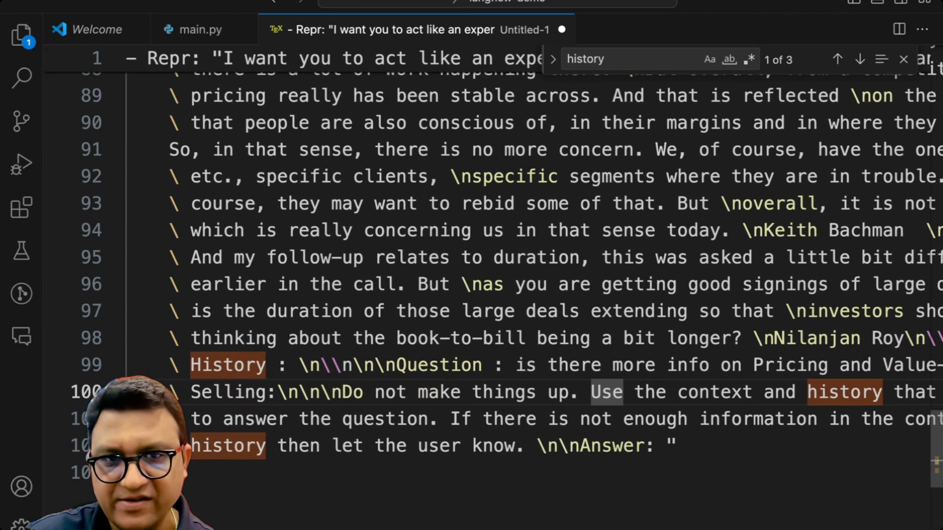
pyautogui.hscroll(5, 534, 253)
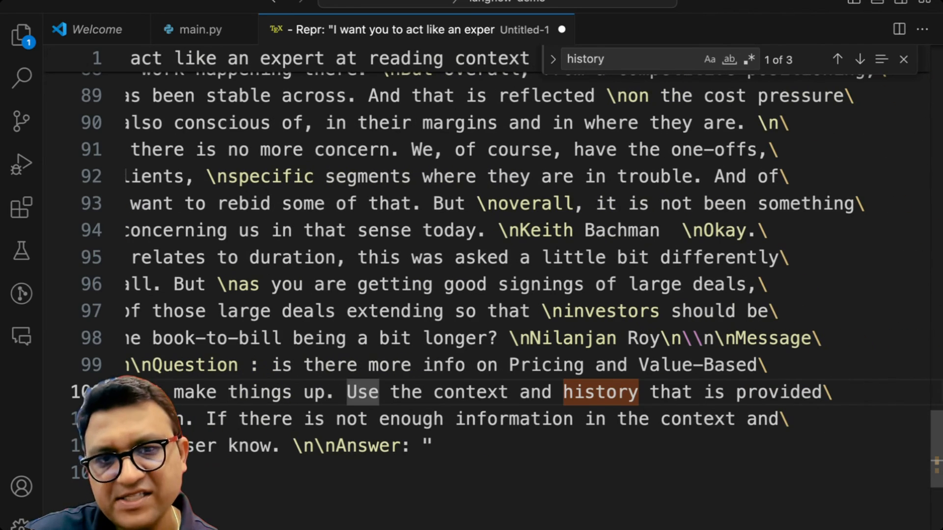
pyautogui.hscroll(-5, 482, 447)
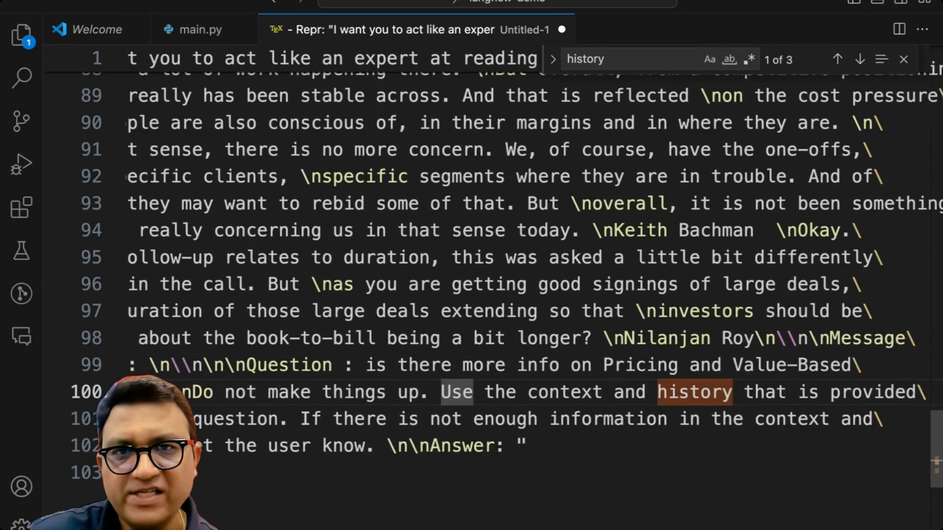
pyautogui.click(484, 446)
pyautogui.moveTo(501, 362); pyautogui.dragTo(516, 494)
pyautogui.click(516, 491)
# Step: Return to the Langflow Playground, scroll back through the latest answer, and close the Playground
pyautogui.hotkey('ctrl', 'Up')
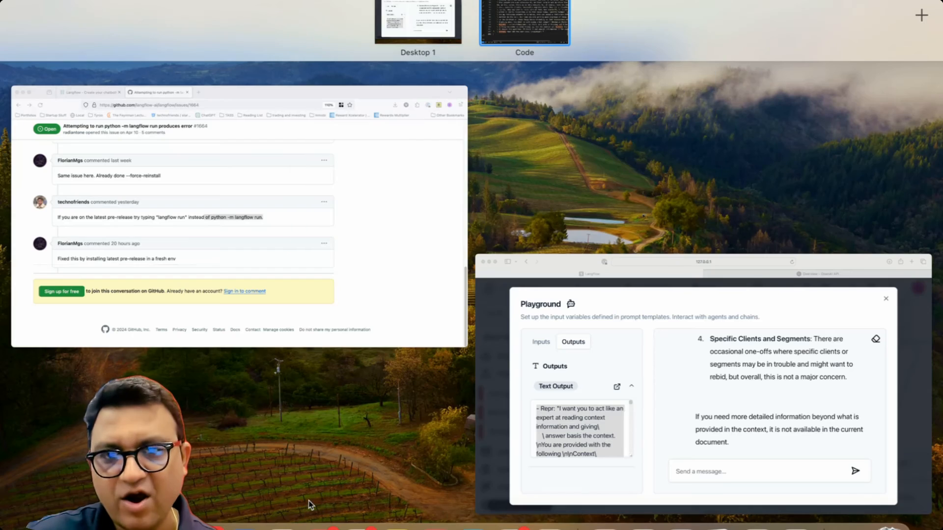
pyautogui.click(437, 14)
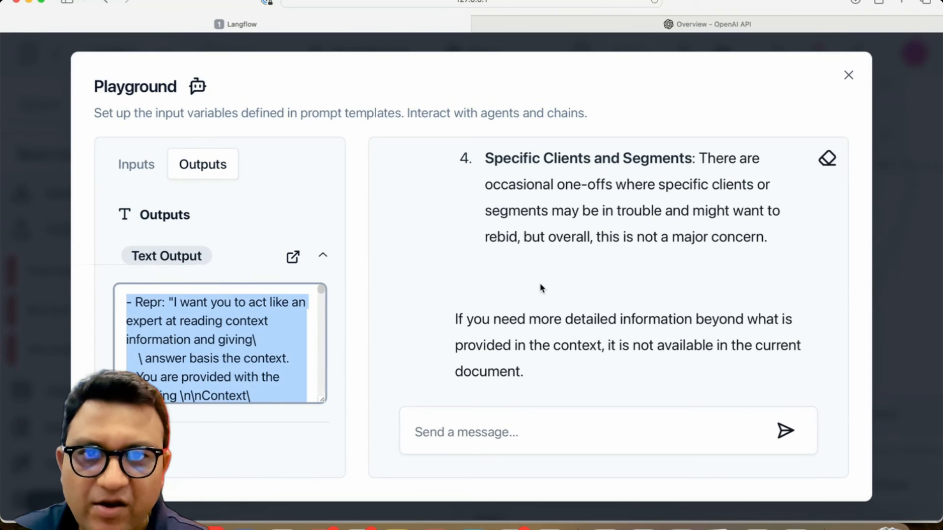
pyautogui.scroll(20, 540, 288)
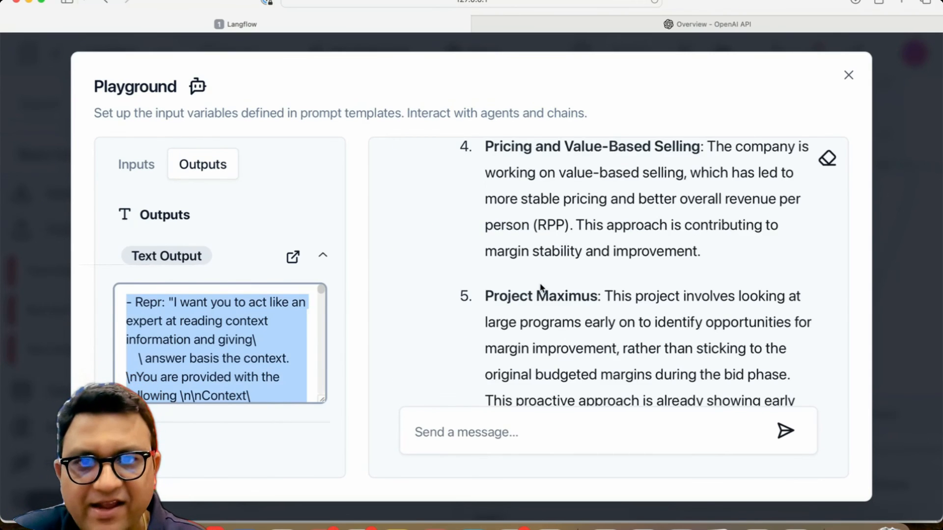
pyautogui.scroll(-5, 540, 288)
pyautogui.scroll(10, 540, 289)
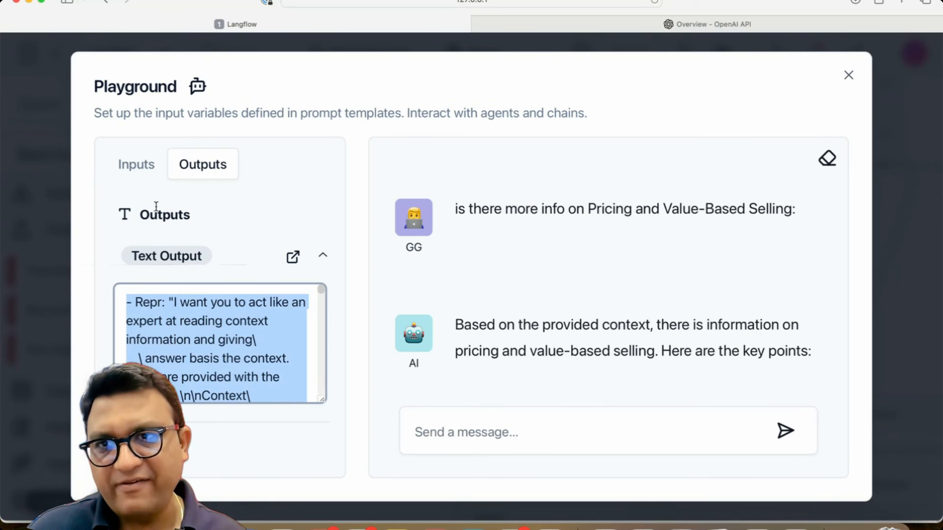
pyautogui.click(149, 177)
pyautogui.click(848, 77)
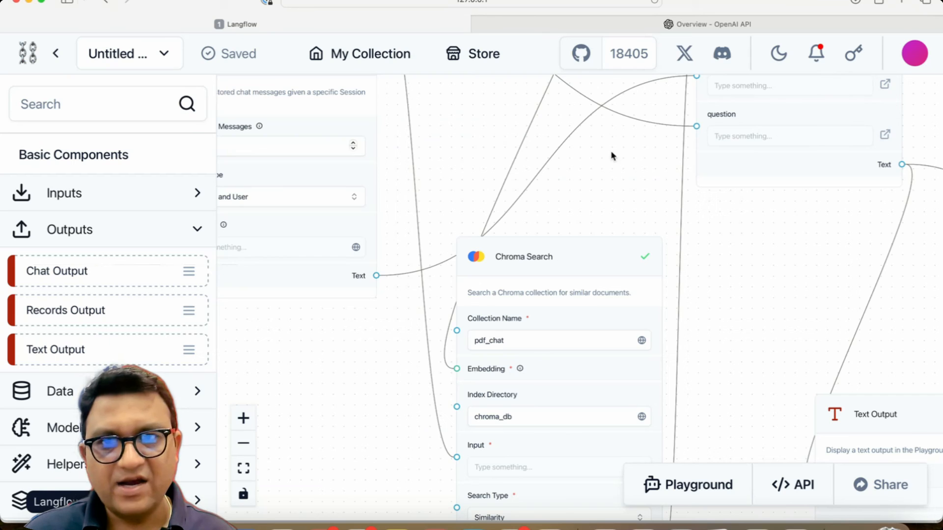
# Step: Add a Text Output component and connect the Chat Memory's Text output to its Value input
pyautogui.moveTo(352, 365); pyautogui.dragTo(403, 510)
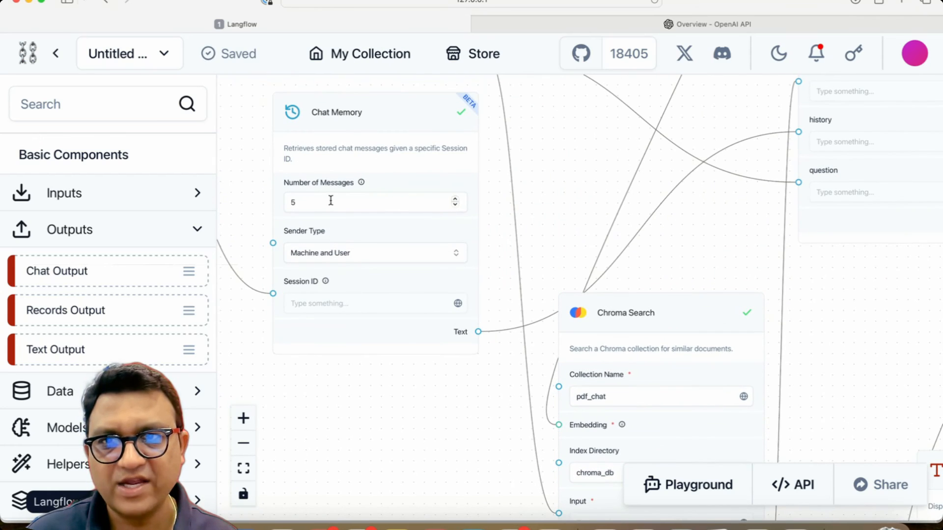
pyautogui.moveTo(82, 355); pyautogui.dragTo(454, 442)
pyautogui.scroll(-3, 417, 294)
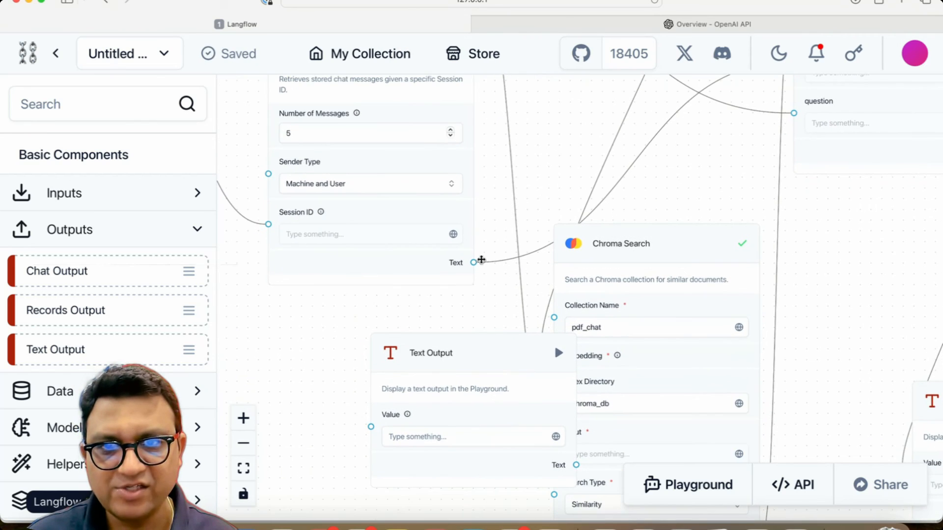
pyautogui.moveTo(473, 263); pyautogui.dragTo(352, 432)
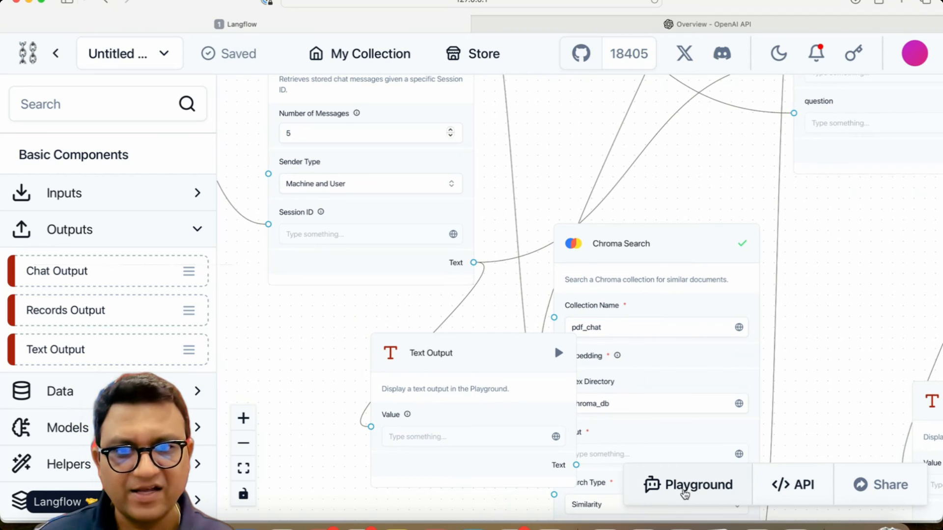
# Step: Open the Playground to check the outputs listed, then close it
pyautogui.click(686, 491)
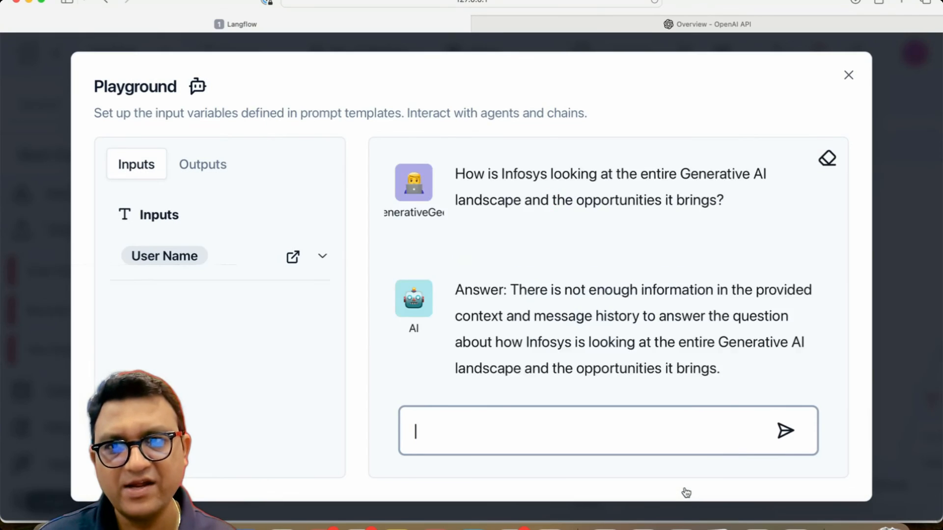
pyautogui.click(198, 173)
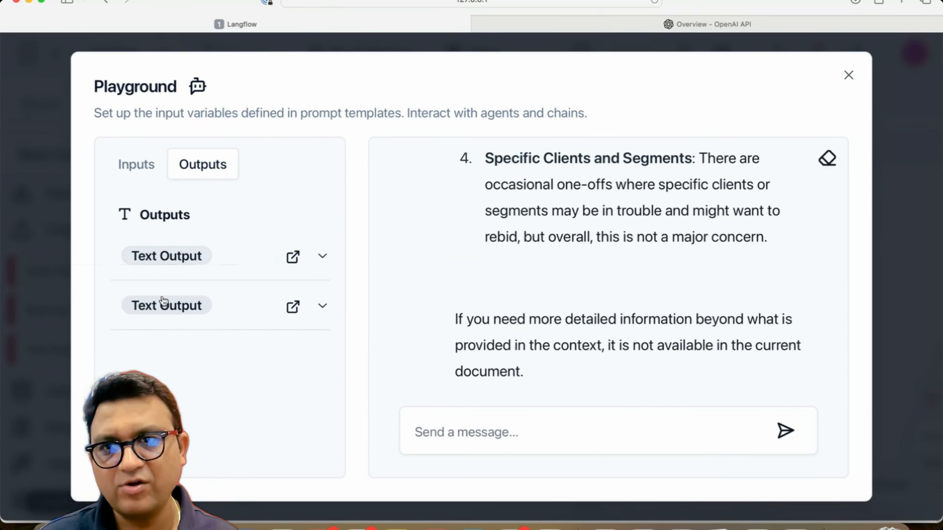
pyautogui.click(849, 75)
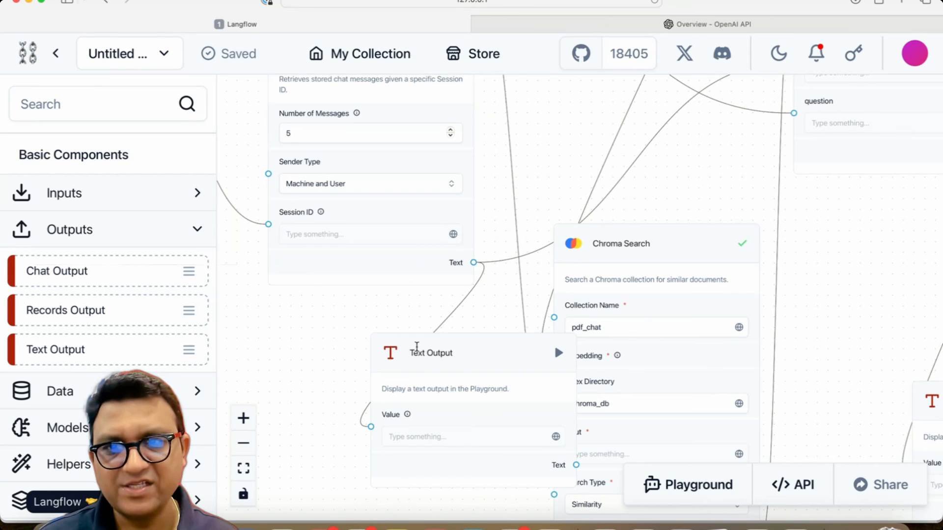
# Step: Rename the new Text Output component to "History"
pyautogui.click(430, 350)
pyautogui.doubleClick(430, 349)
pyautogui.write('History')
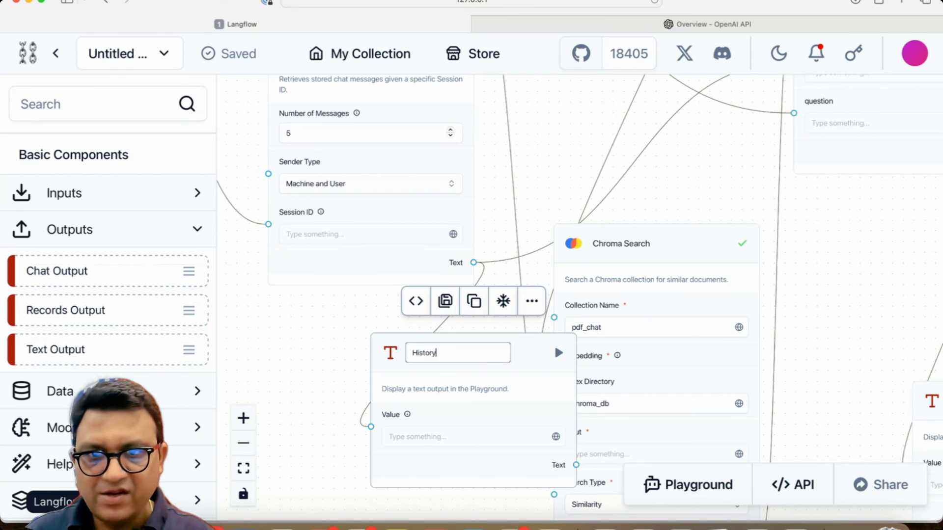
pyautogui.press('Return')
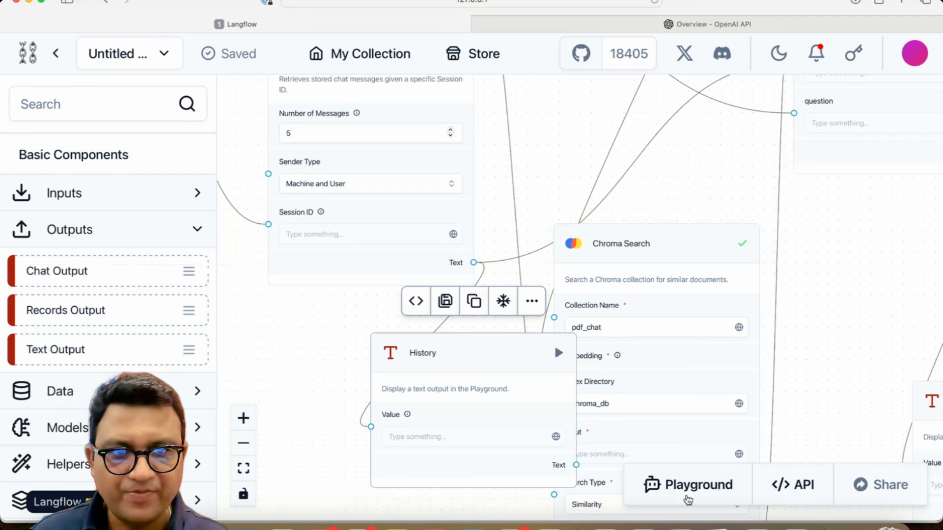
# Step: Open the Playground and expand the History output
pyautogui.click(688, 491)
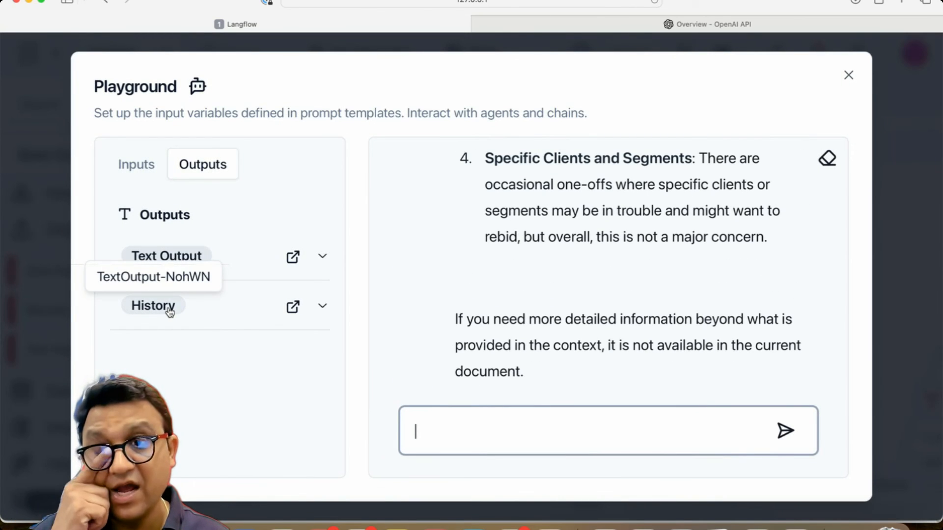
pyautogui.click(170, 312)
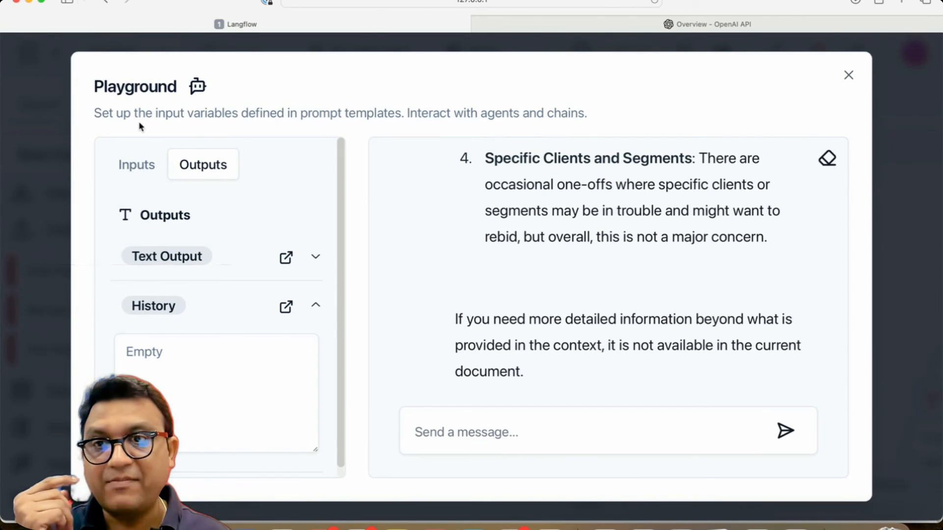
# Step: Ask "tell me about specific clients and segments" in the Playground chat
pyautogui.click(133, 163)
pyautogui.click(457, 436)
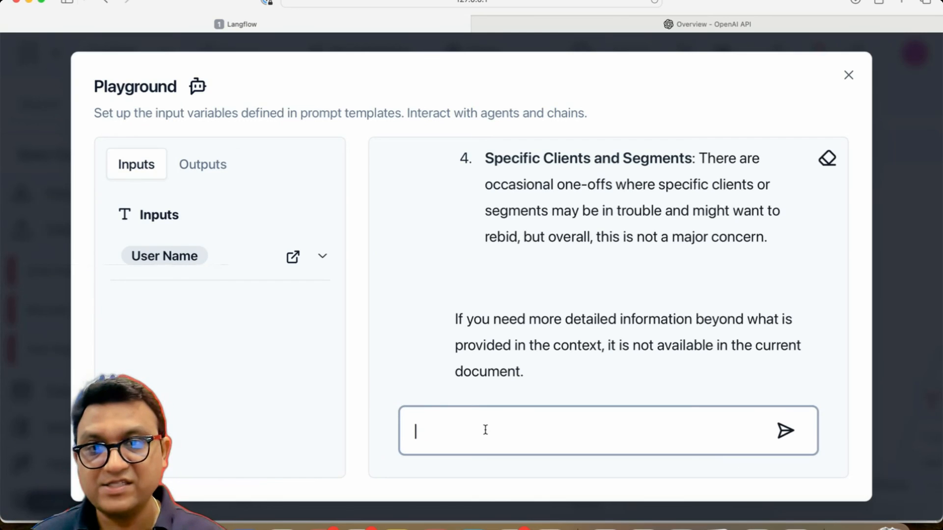
pyautogui.write('tel')
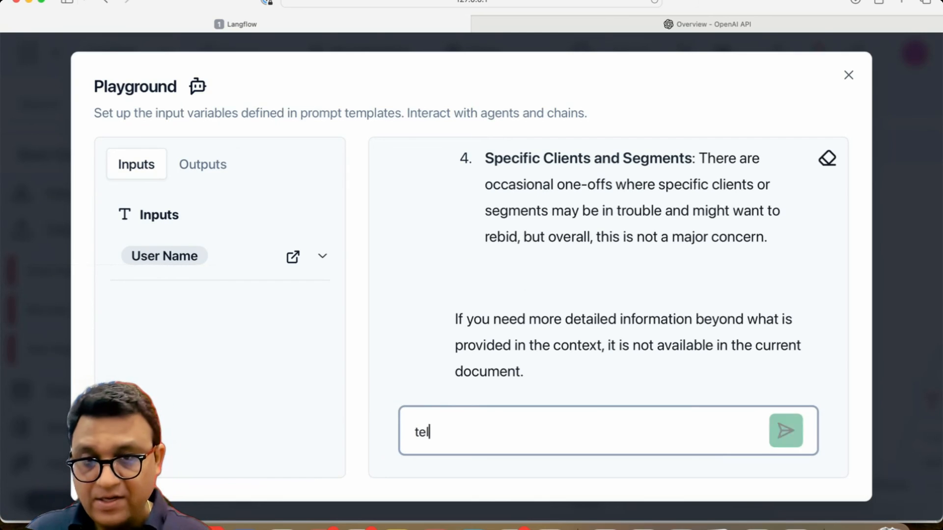
pyautogui.write('l me about s')
pyautogui.press('BackSpace')
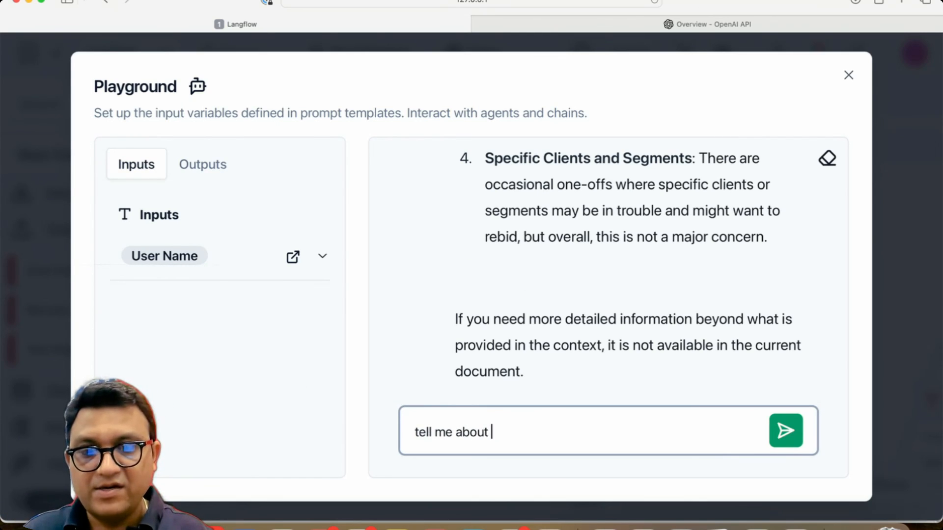
pyautogui.write('spoecxi')
pyautogui.press('BackSpace')
pyautogui.press('BackSpace')
pyautogui.press('BackSpace')
pyautogui.press('BackSpace')
pyautogui.press('BackSpace')
pyautogui.write('e')
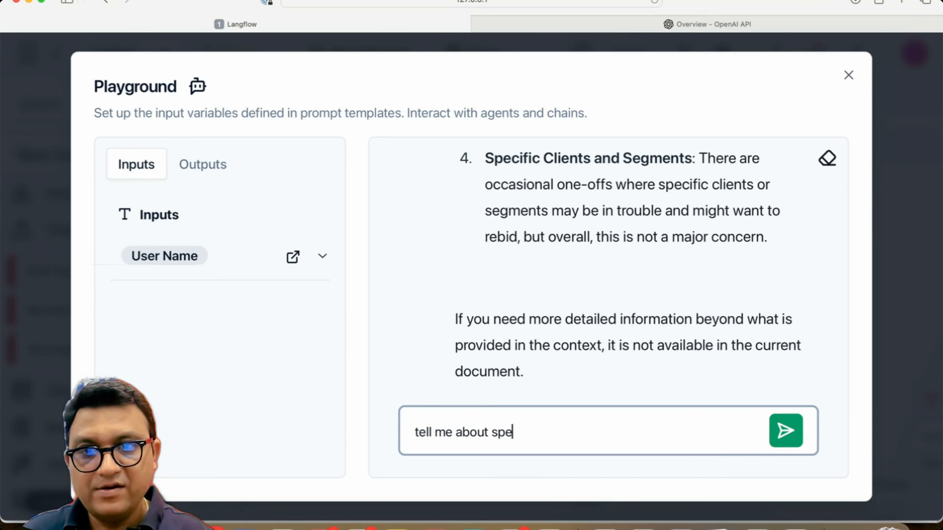
pyautogui.write('cific client')
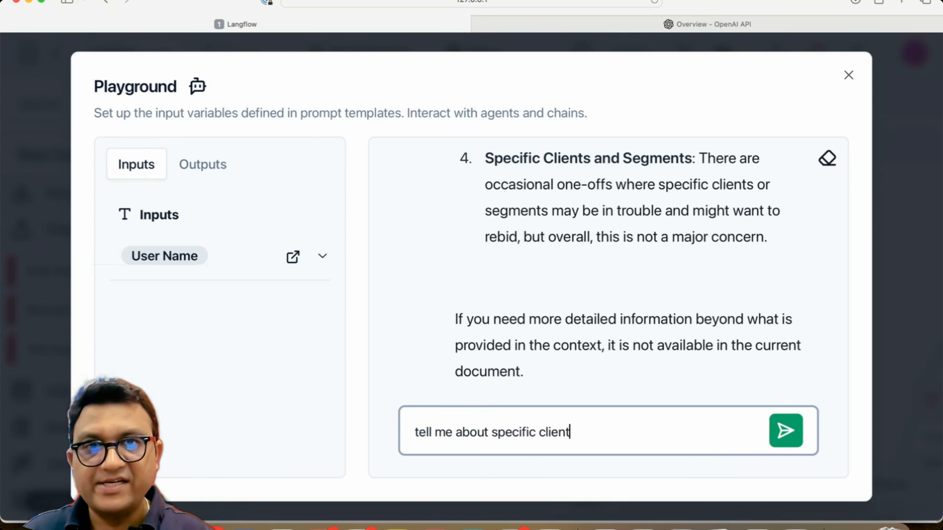
pyautogui.write('s and segments')
pyautogui.press('Return')
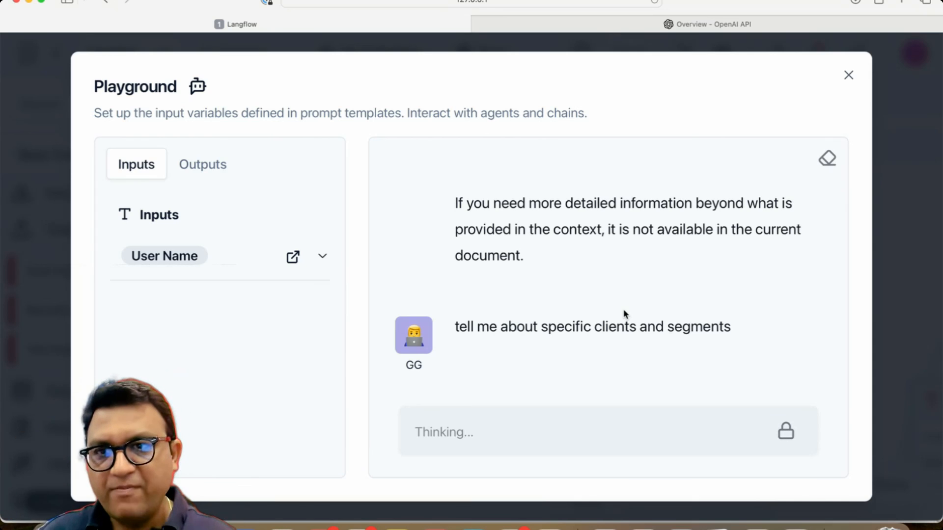
# Step: Switch to the outputs and inspect the History output's content while the answer arrives
pyautogui.click(208, 167)
pyautogui.click(167, 302)
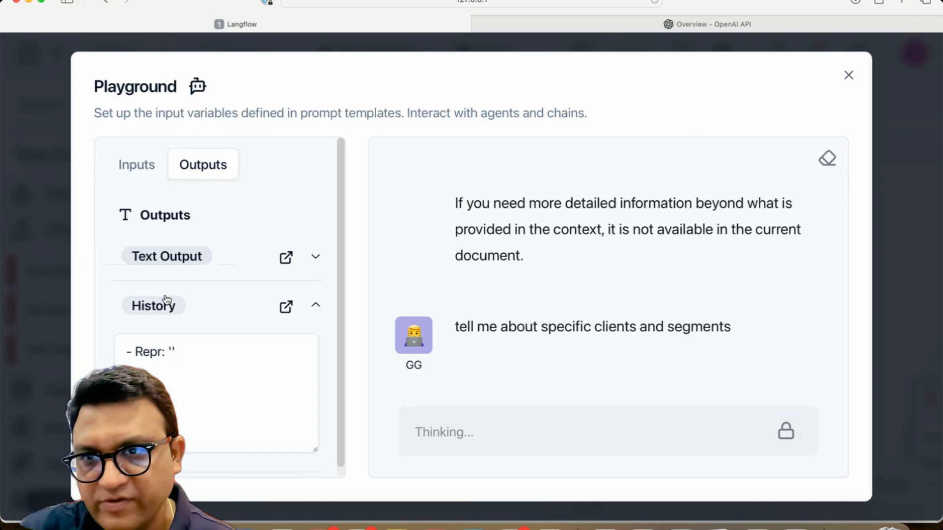
pyautogui.click(181, 392)
pyautogui.moveTo(127, 349); pyautogui.dragTo(215, 365)
pyautogui.click(215, 393)
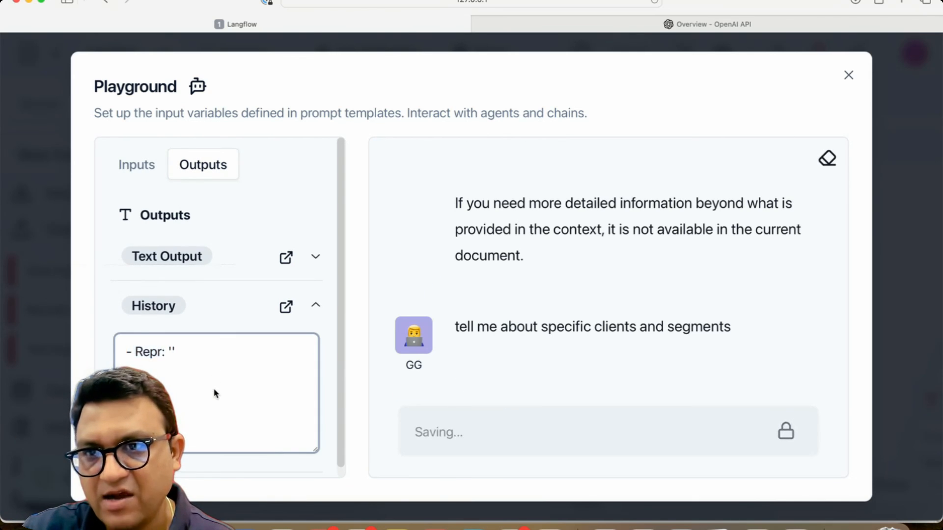
pyautogui.tripleClick(165, 351)
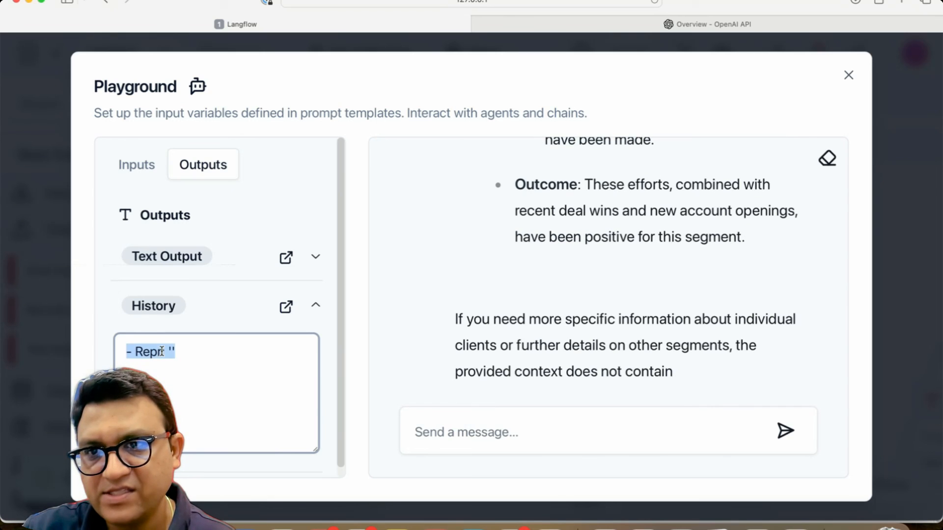
pyautogui.click(473, 415)
pyautogui.click(238, 387)
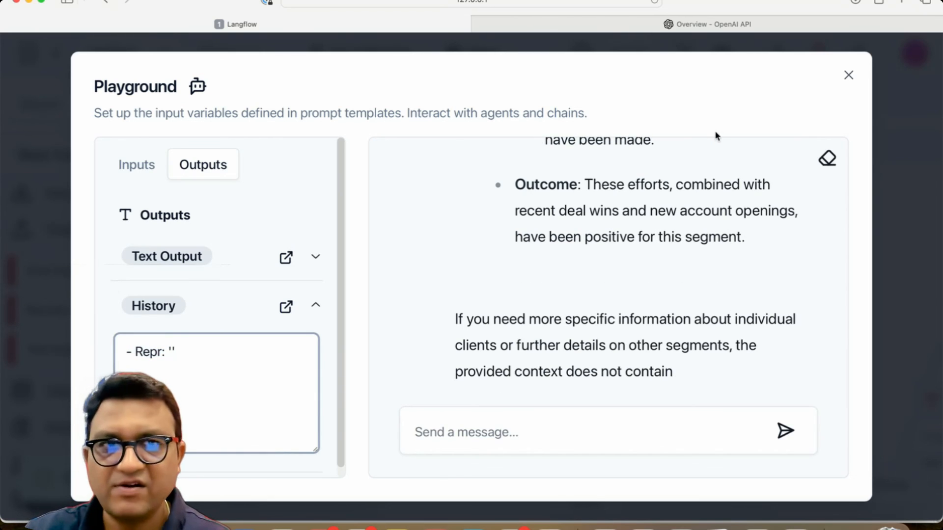
# Step: Close the Playground and change the Chat Memory component's Sender Type to User
pyautogui.click(848, 75)
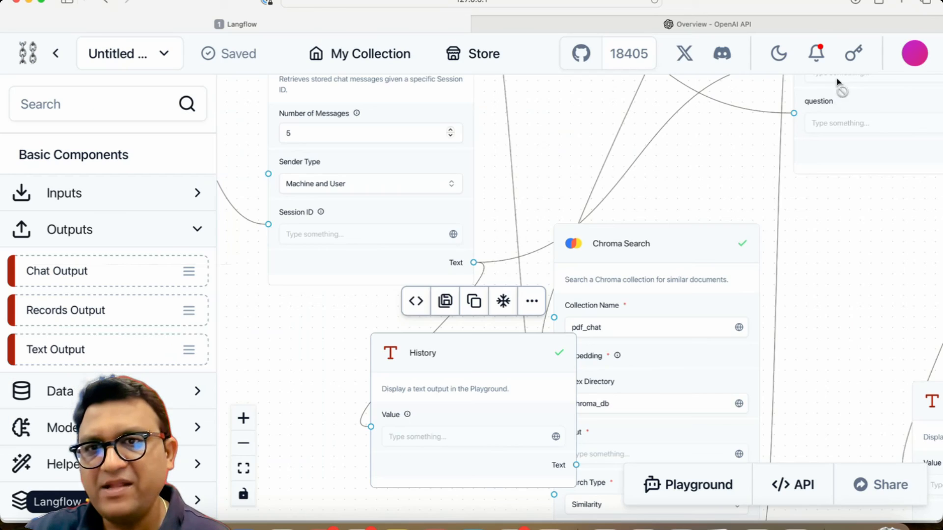
pyautogui.click(320, 321)
pyautogui.scroll(-5, 322, 310)
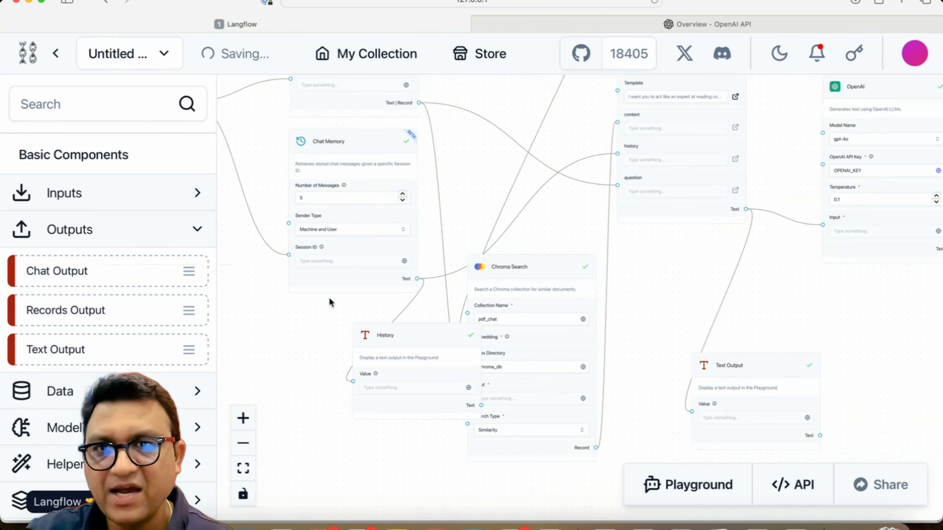
pyautogui.scroll(3, 415, 147)
pyautogui.moveTo(421, 177); pyautogui.dragTo(516, 362)
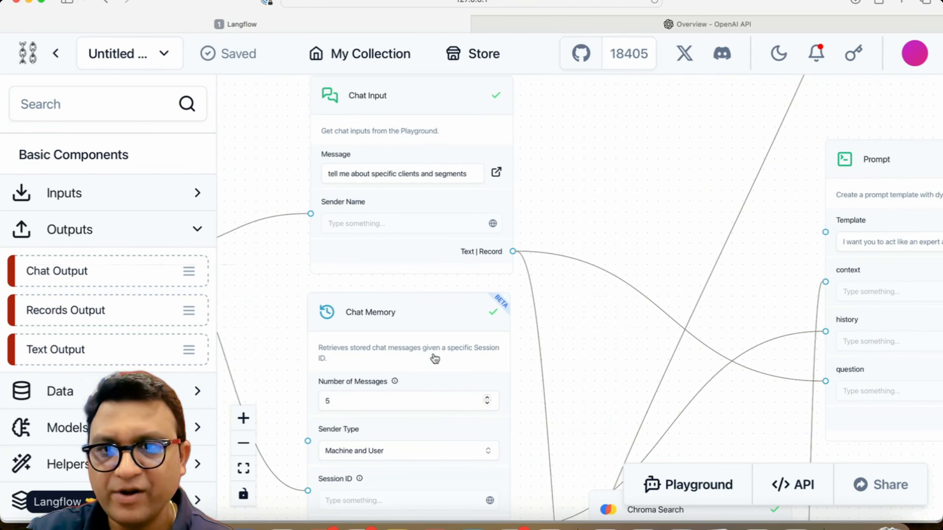
pyautogui.click(410, 451)
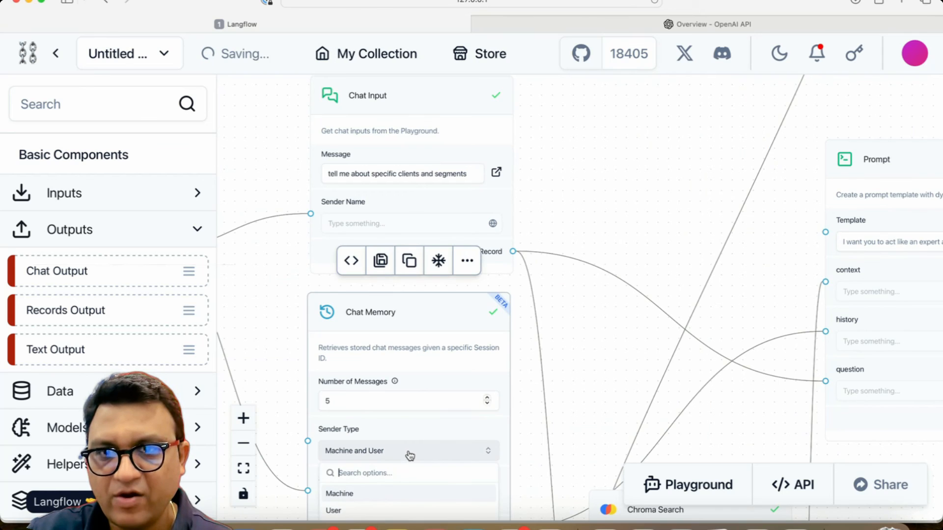
pyautogui.click(364, 510)
pyautogui.click(282, 423)
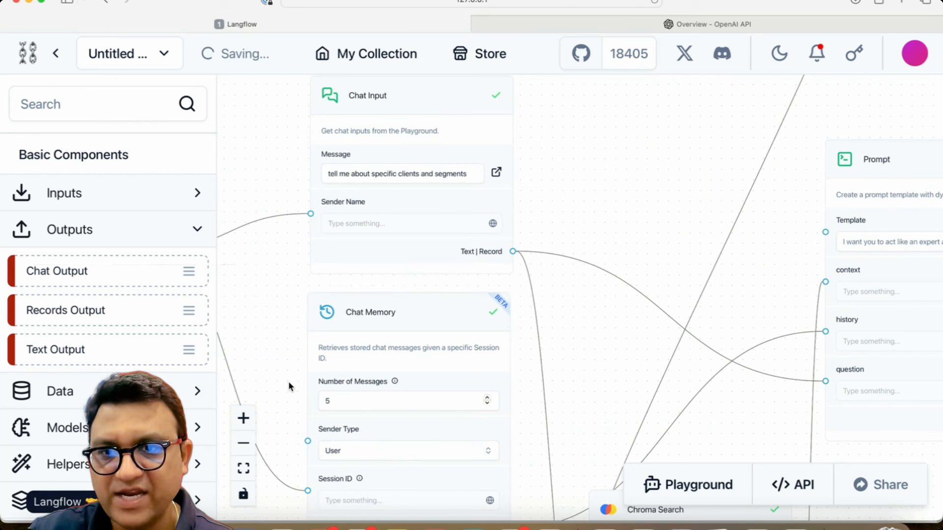
# Step: Reopen the Playground and send the message "hi" in the chat
pyautogui.scroll(-5, 288, 382)
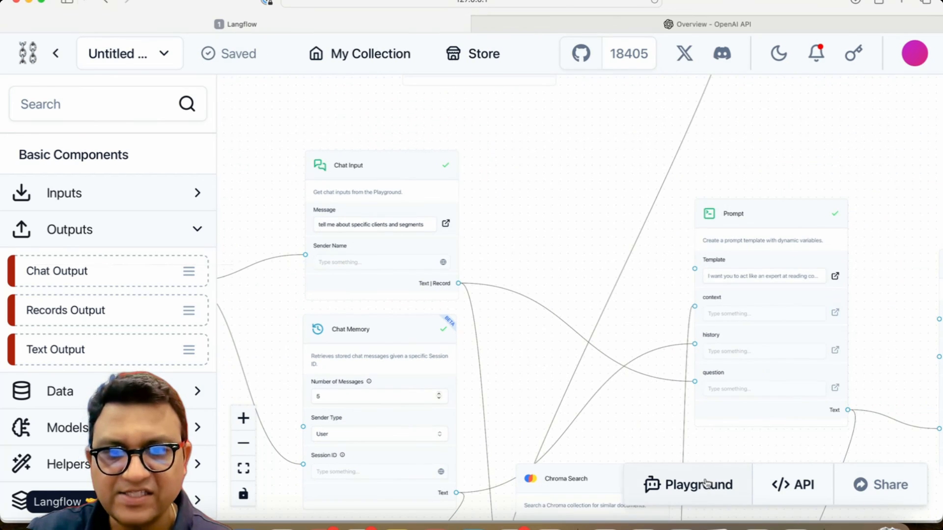
pyautogui.click(706, 483)
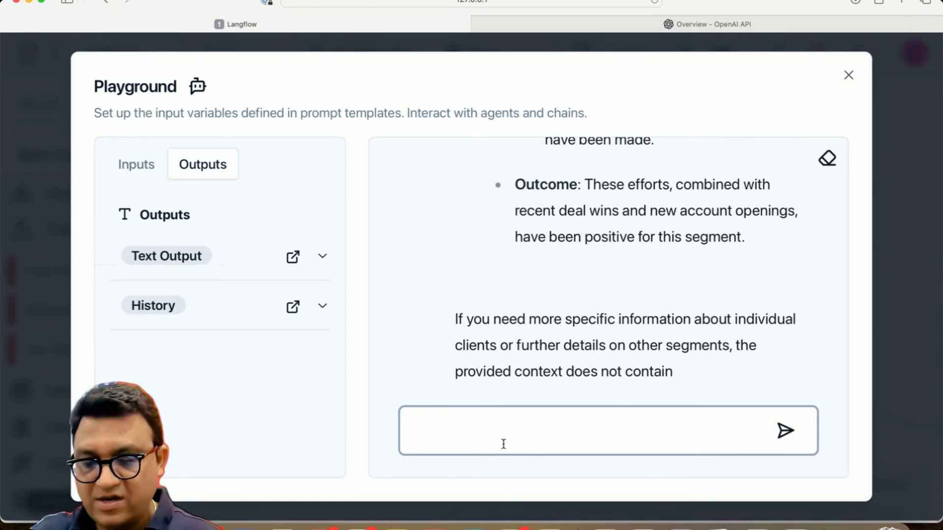
pyautogui.press('Return')
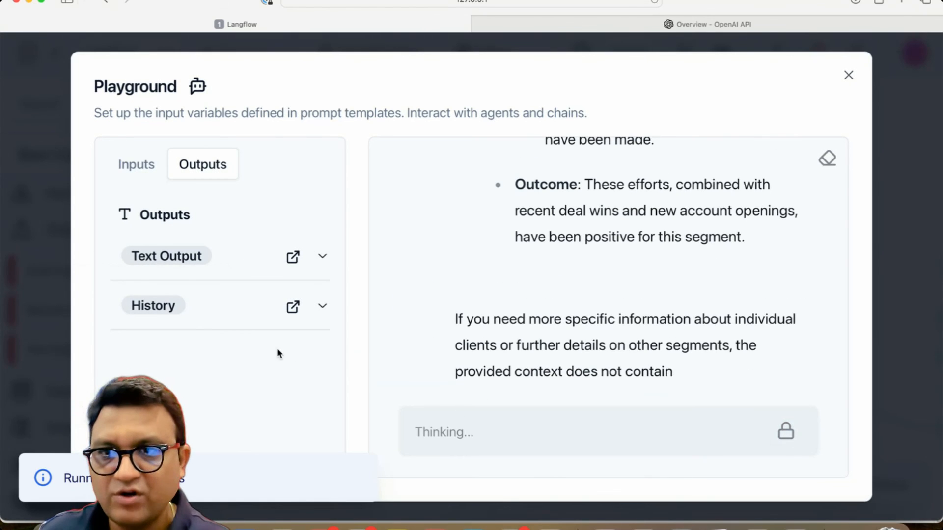
# Step: Switch between the Playground inputs and outputs and inspect the History output's content
pyautogui.click(165, 306)
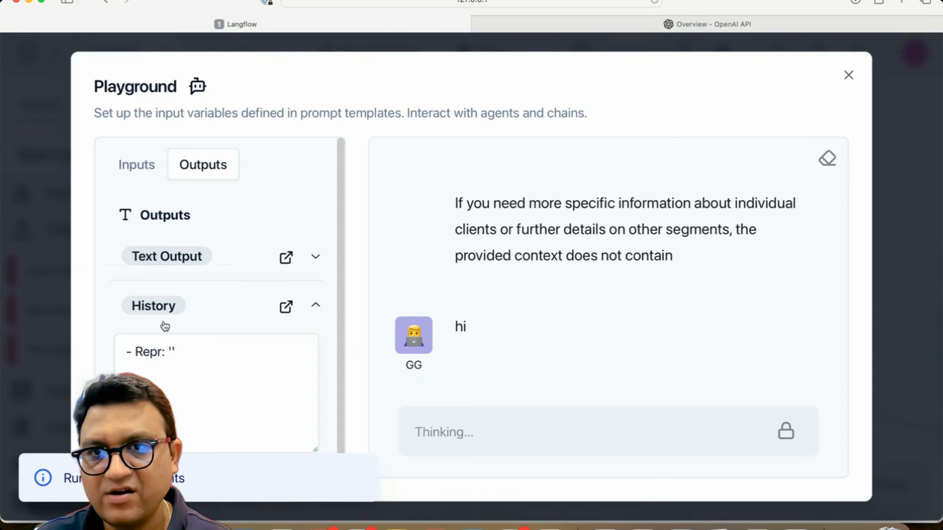
pyautogui.click(148, 167)
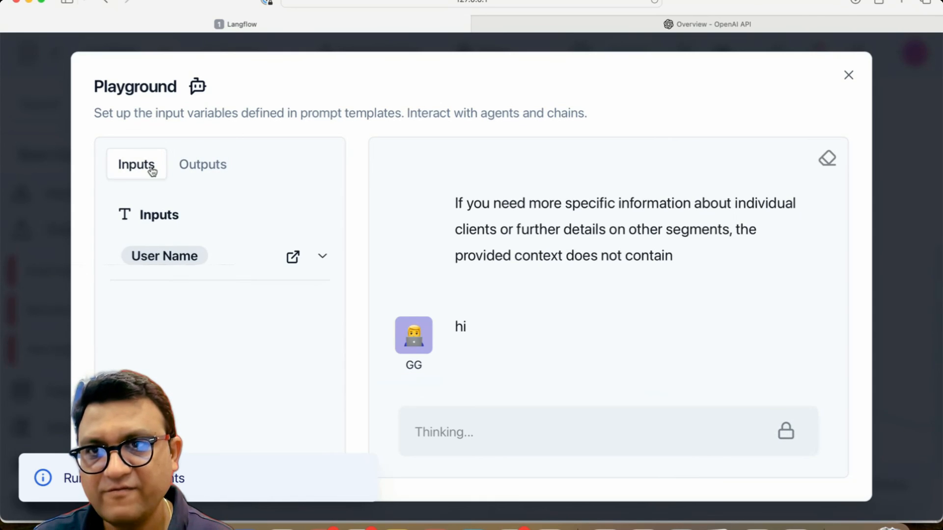
pyautogui.click(181, 169)
pyautogui.click(160, 300)
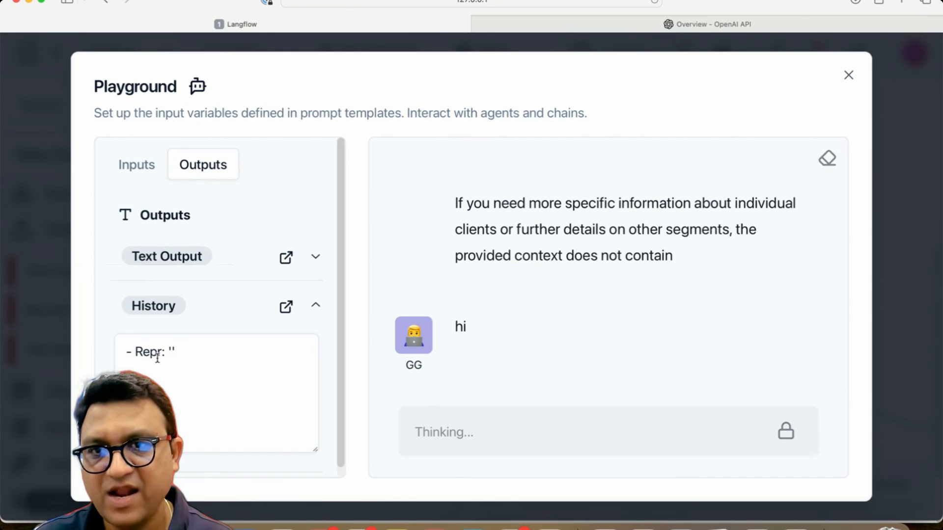
pyautogui.scroll(1, 522, 249)
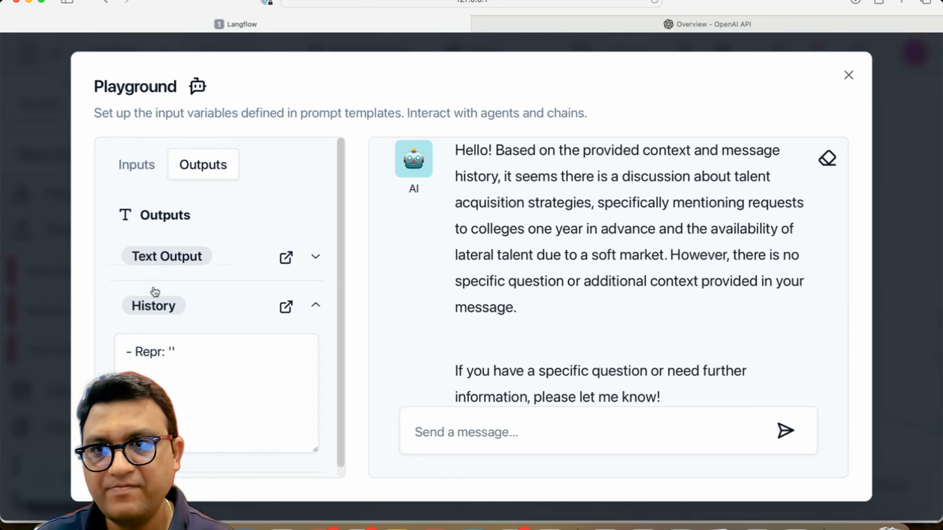
# Step: Send the message "no" in the Playground chat
pyautogui.click(465, 429)
pyautogui.write('hi')
pyautogui.press('Return')
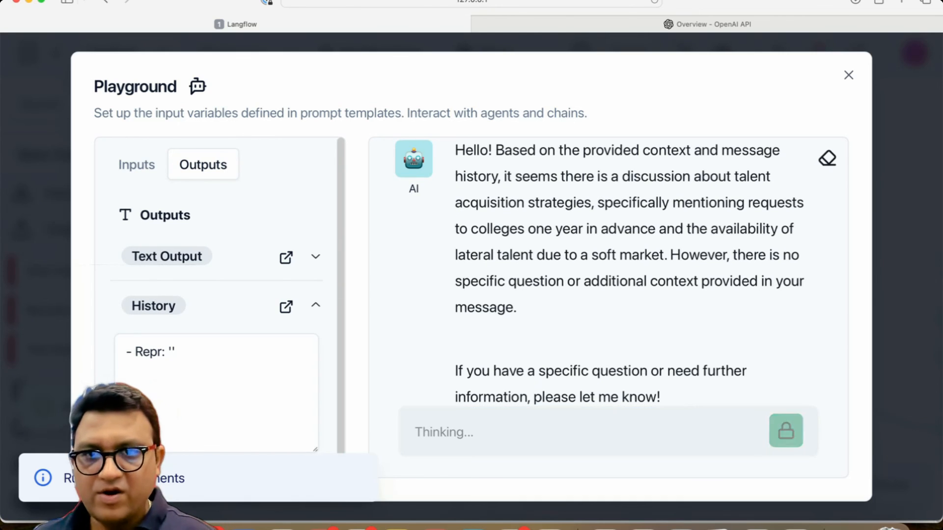
# Step: Toggle between inputs and outputs and re-expand the History output to check its content during the reply
pyautogui.click(135, 169)
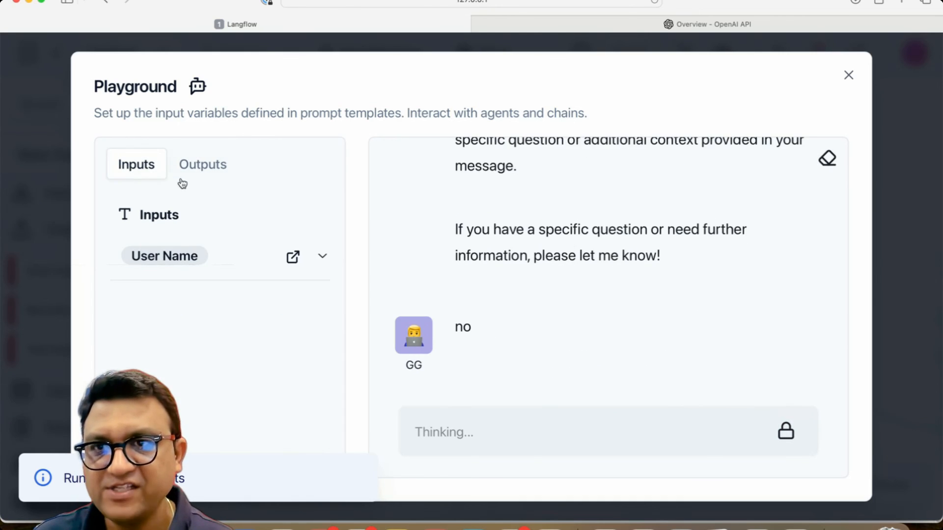
pyautogui.click(204, 172)
pyautogui.click(147, 308)
pyautogui.scroll(-1, 208, 385)
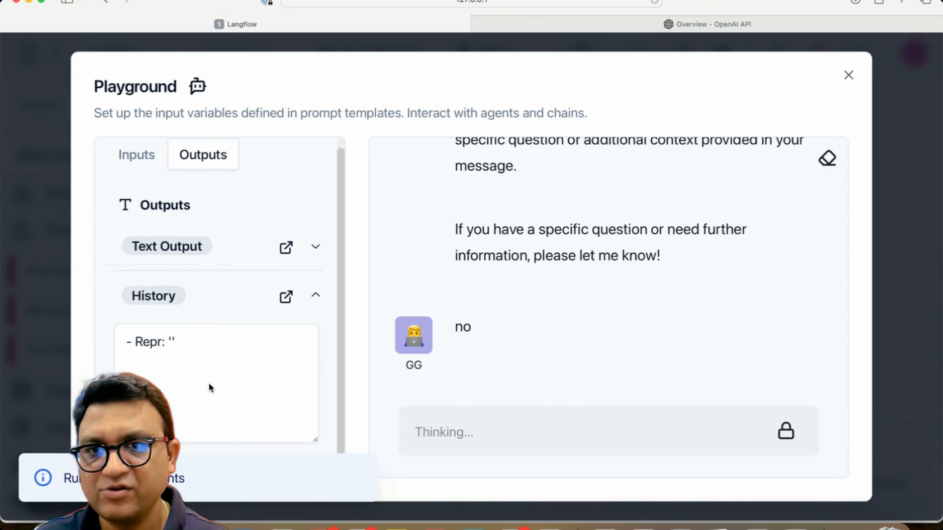
pyautogui.click(135, 159)
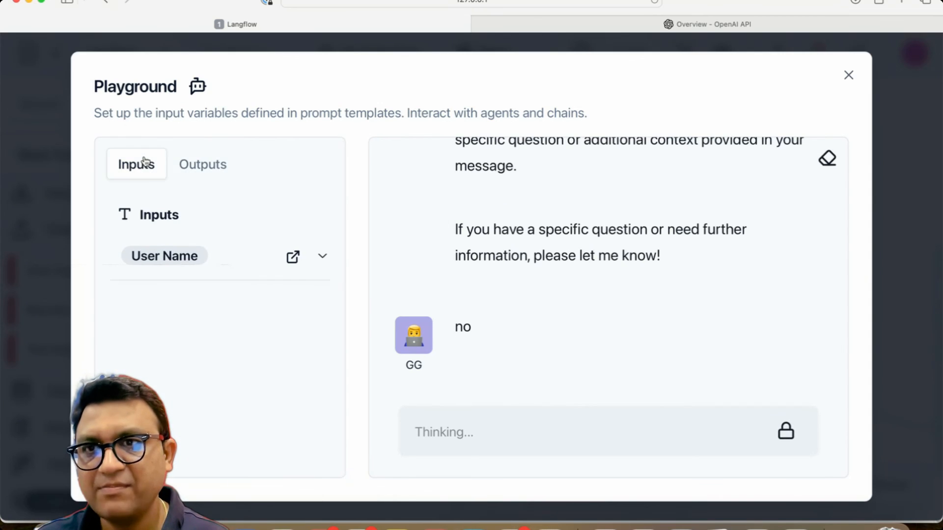
pyautogui.click(201, 165)
pyautogui.click(165, 303)
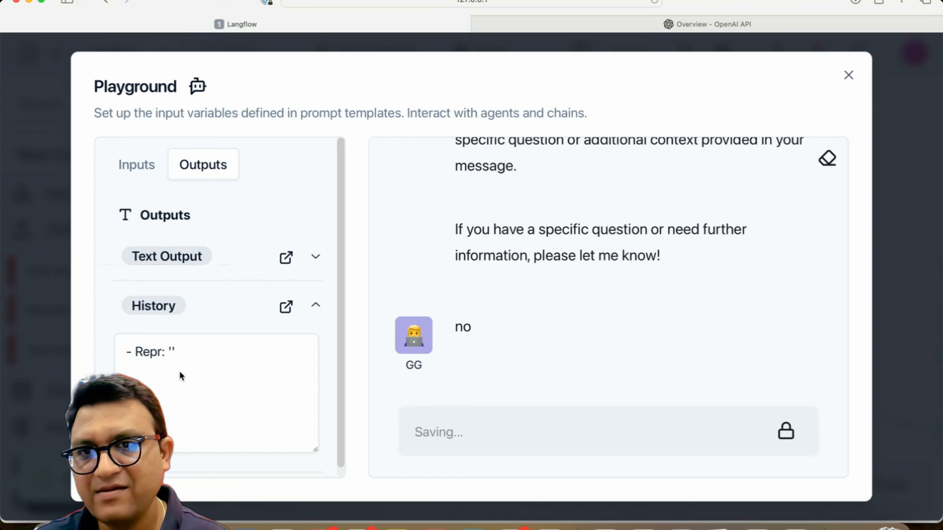
pyautogui.scroll(-1, 187, 378)
pyautogui.scroll(1, 164, 322)
pyautogui.click(134, 178)
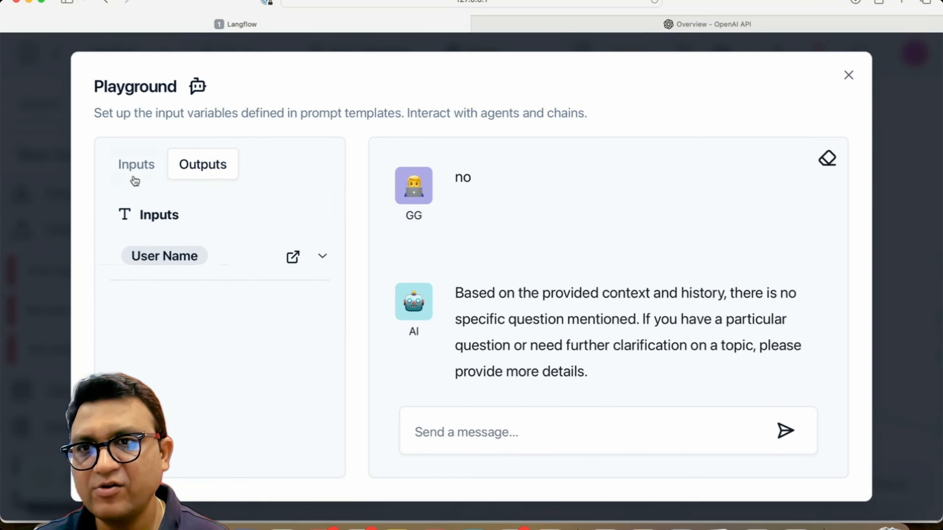
pyautogui.click(201, 165)
pyautogui.click(165, 307)
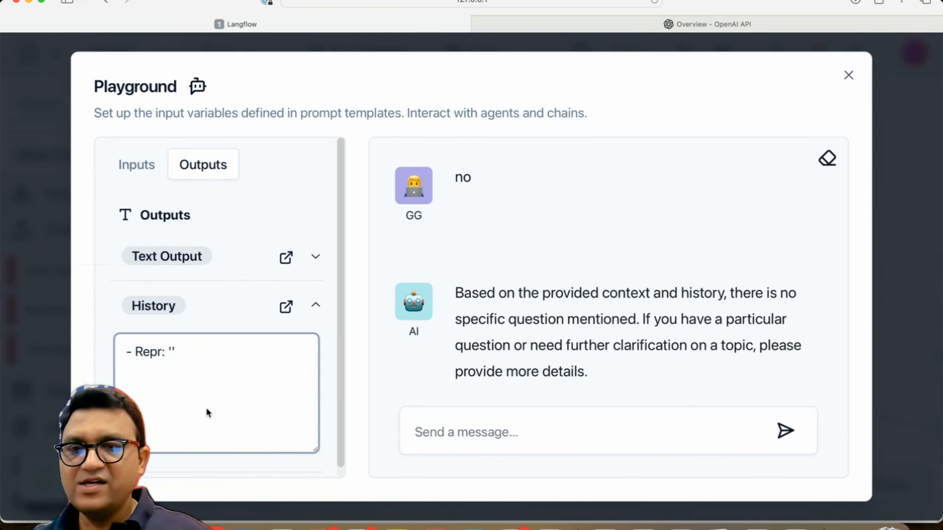
# Step: Close the Playground and move the History component further down and left on the canvas
pyautogui.click(848, 76)
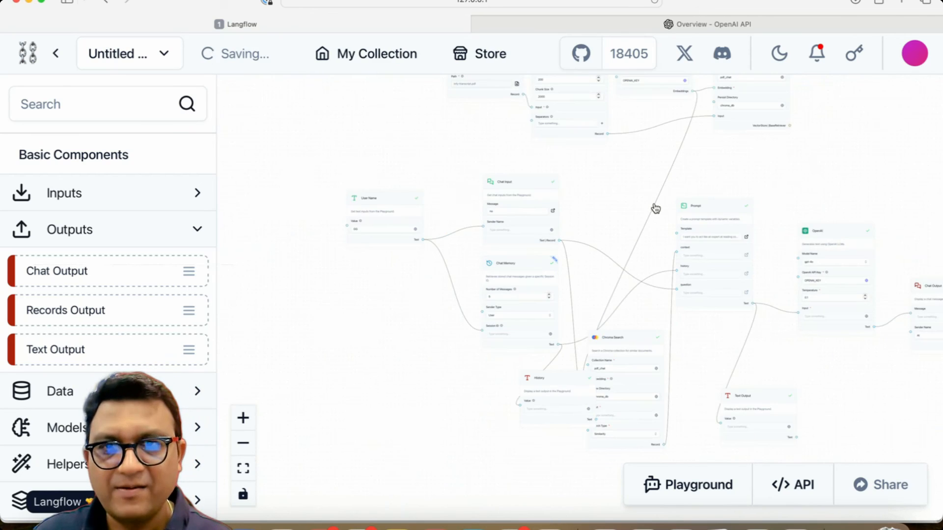
pyautogui.scroll(5, 655, 208)
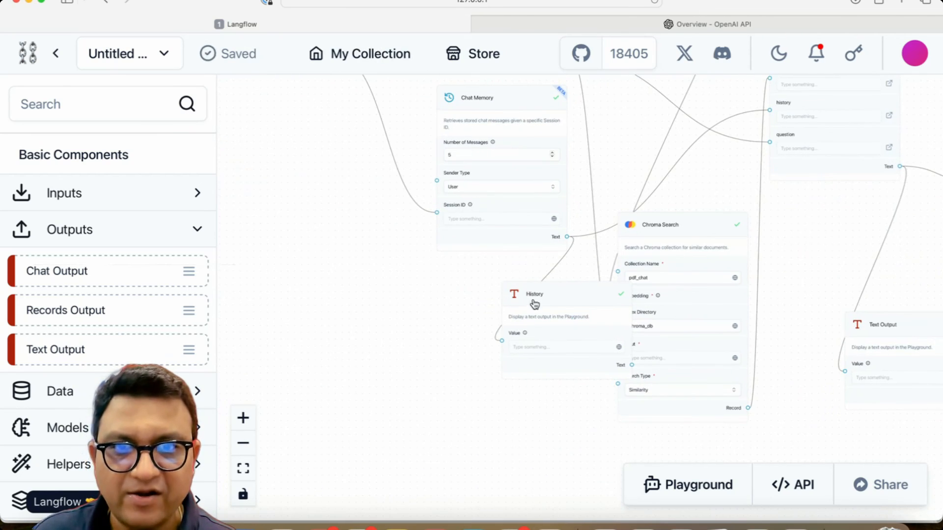
pyautogui.moveTo(535, 304); pyautogui.dragTo(429, 356)
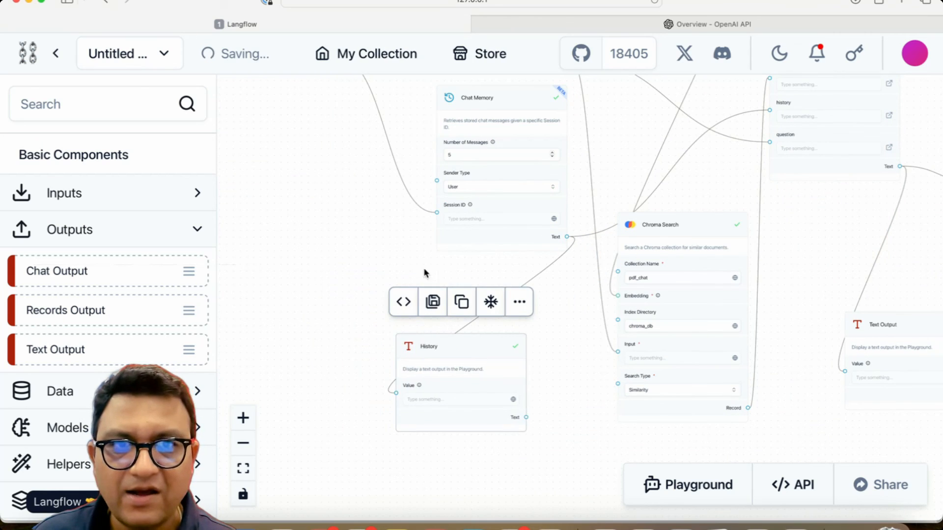
pyautogui.scroll(3, 419, 234)
pyautogui.scroll(10, 370, 263)
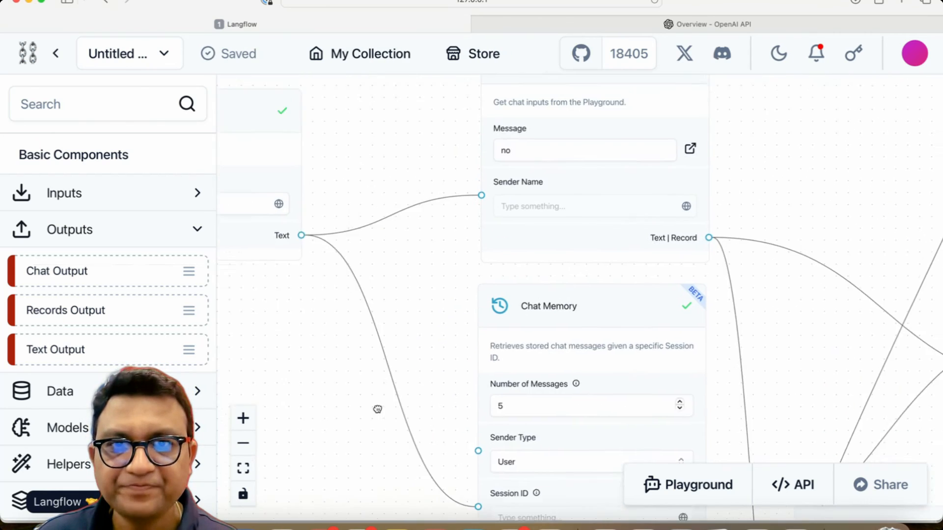
pyautogui.moveTo(377, 409); pyautogui.dragTo(324, 426)
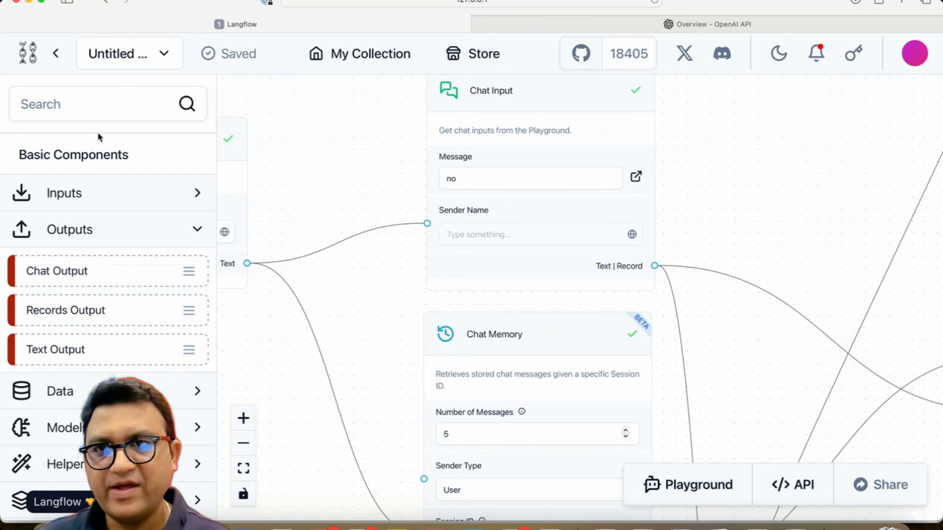
# Step: Search the component list for memory, then clear the search
pyautogui.click(101, 100)
pyautogui.write('memory')
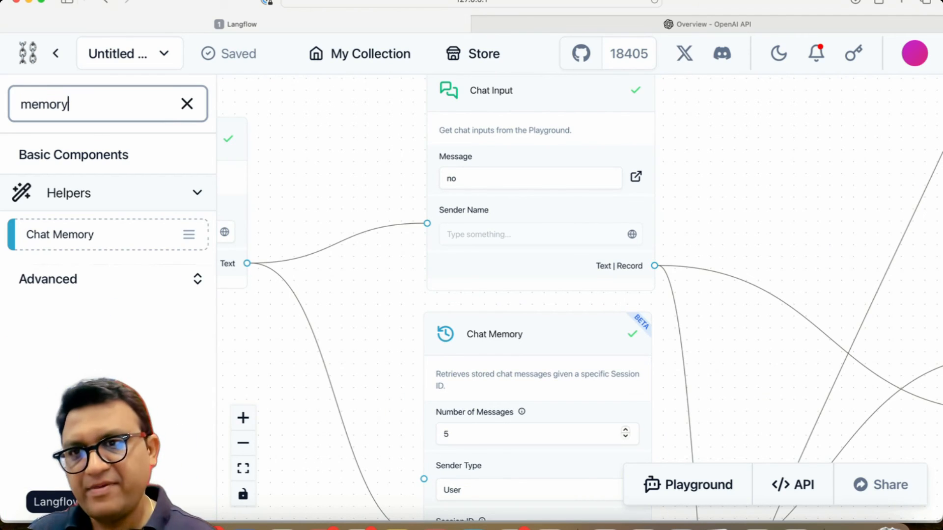
pyautogui.click(337, 189)
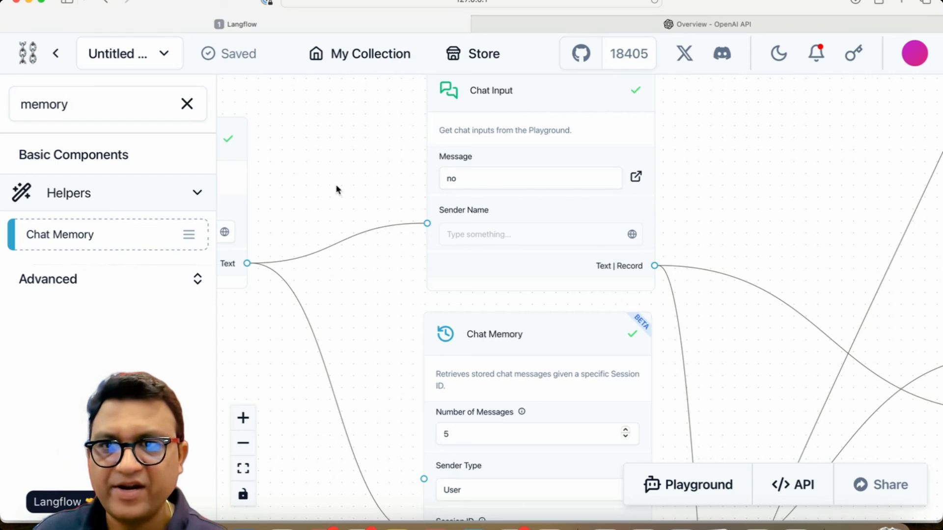
pyautogui.click(185, 106)
# Step: Pan across the flow to review the ingestion components and the Chat Memory, Prompt and output connections
pyautogui.moveTo(400, 299); pyautogui.dragTo(343, 143)
pyautogui.moveTo(651, 227); pyautogui.dragTo(428, 529)
pyautogui.moveTo(493, 282); pyautogui.dragTo(217, 386)
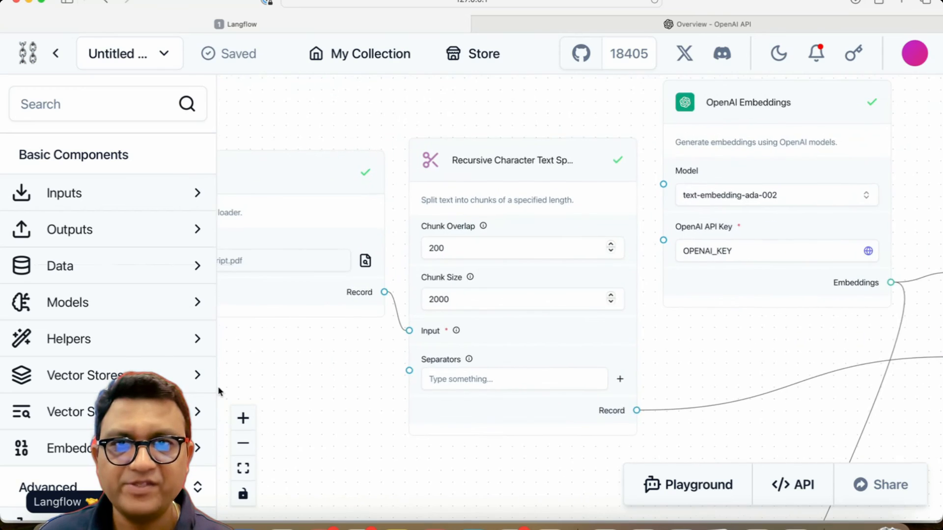
pyautogui.scroll(-5, 217, 385)
pyautogui.moveTo(459, 412)
pyautogui.mouseDown()
pyautogui.moveTo(494, 423)
pyautogui.moveTo(455, 407)
pyautogui.mouseUp()
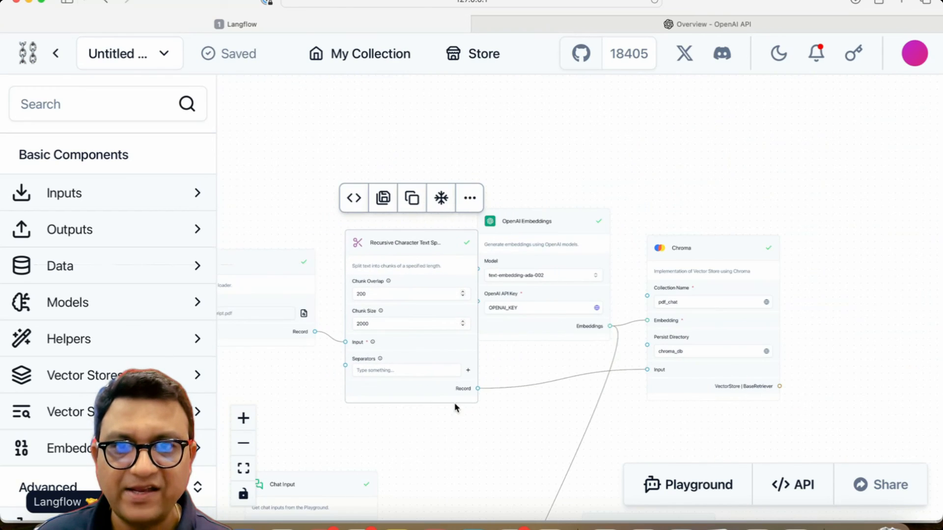
pyautogui.moveTo(406, 459); pyautogui.dragTo(535, 454)
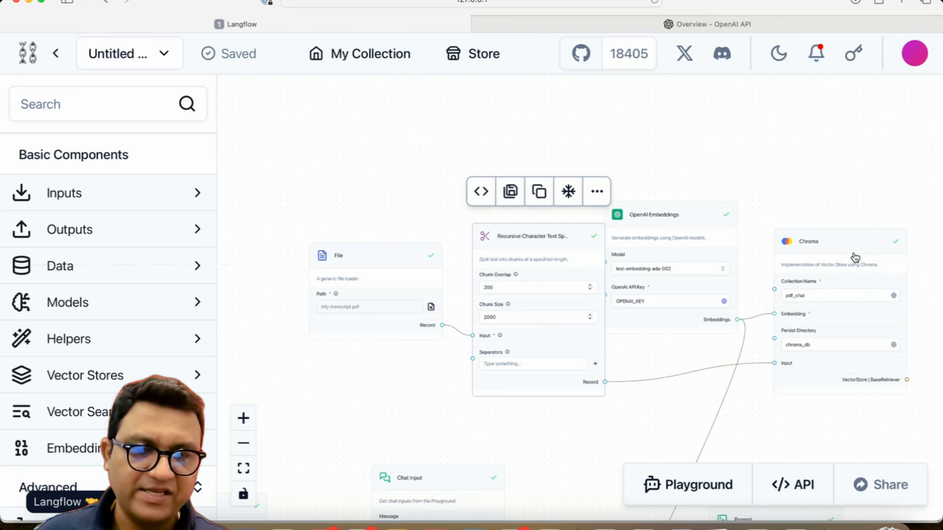
pyautogui.scroll(5, 883, 251)
pyautogui.scroll(-7, 831, 333)
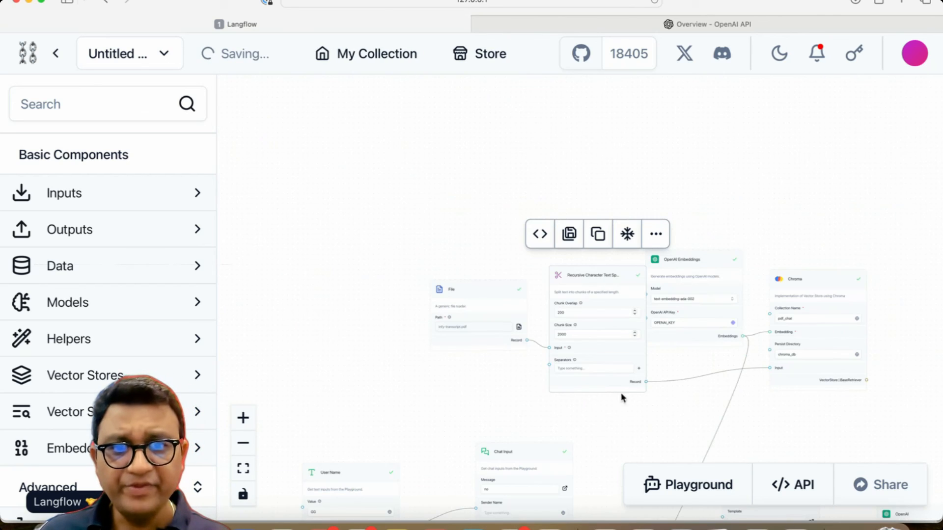
pyautogui.moveTo(583, 368); pyautogui.dragTo(544, 305)
pyautogui.moveTo(330, 423); pyautogui.dragTo(450, 124)
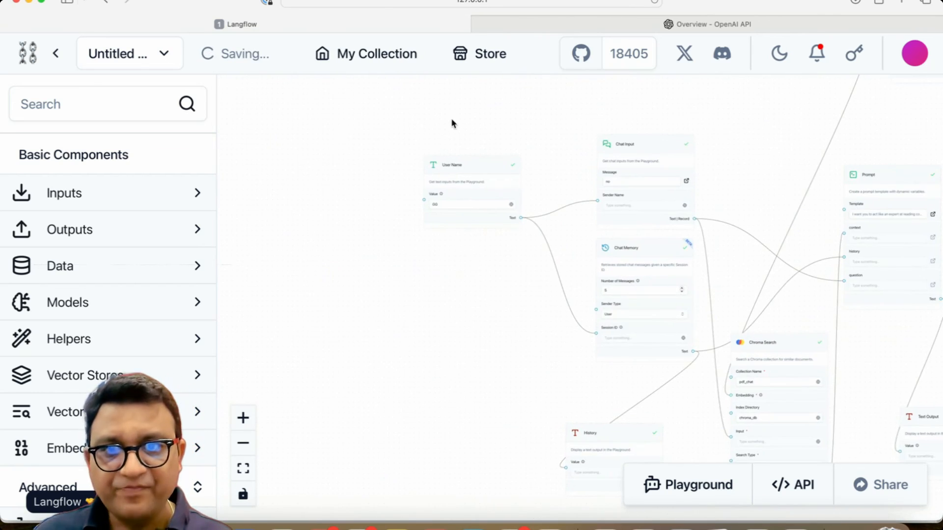
pyautogui.scroll(3, 420, 195)
pyautogui.hscroll(6, 395, 341)
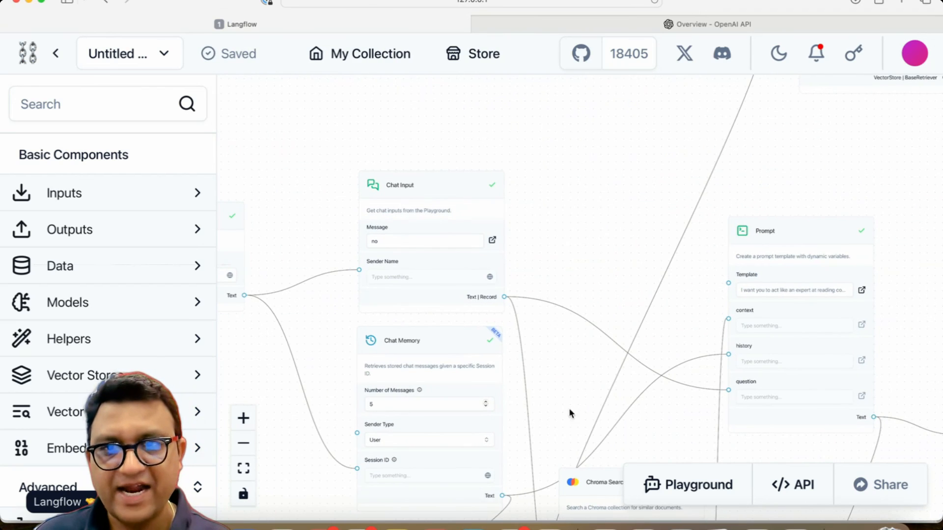
pyautogui.click(444, 334)
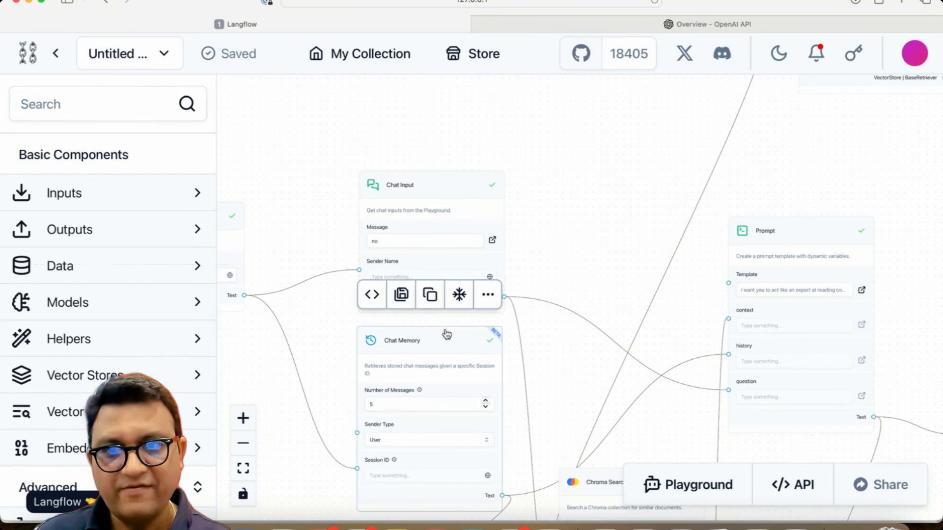
pyautogui.scroll(-4, 589, 377)
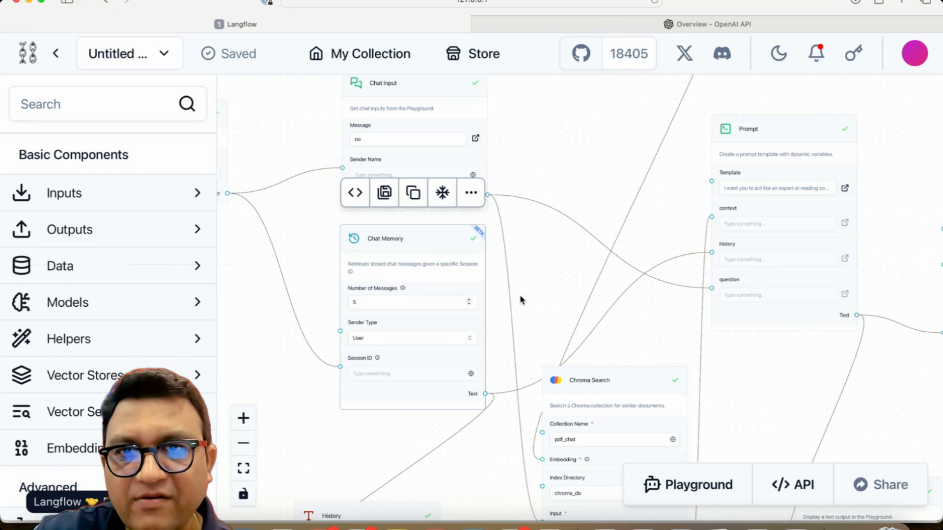
pyautogui.scroll(-5, 521, 299)
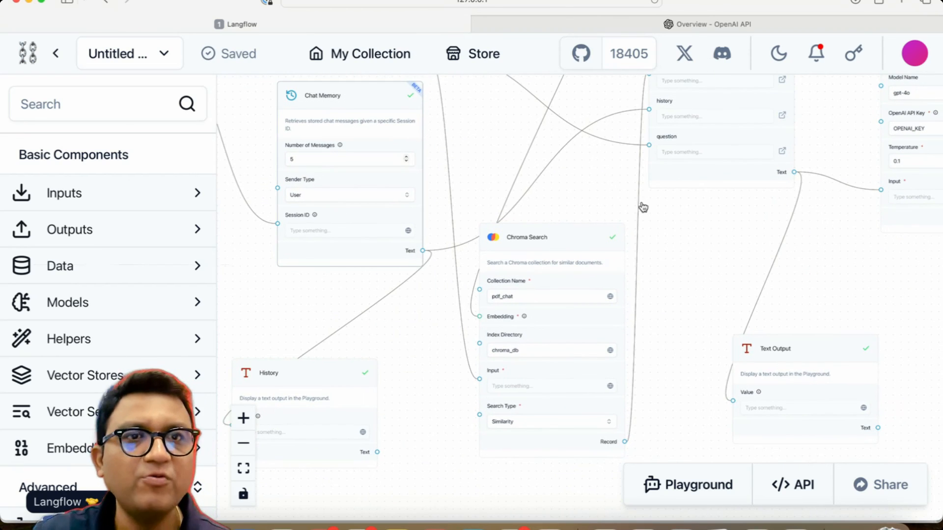